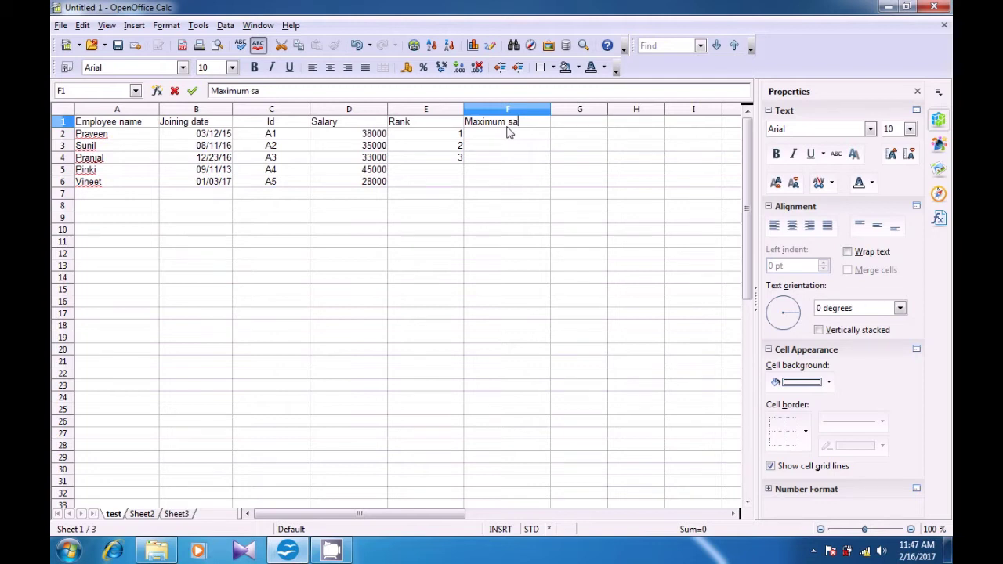
Complete the F1 header as "Maximum salary" and enter the formula =LARGE(D2:D6;E2) in F2
{"action": "type", "text": "ry"}
{"action": "left_click", "coordinate": [510, 140]}
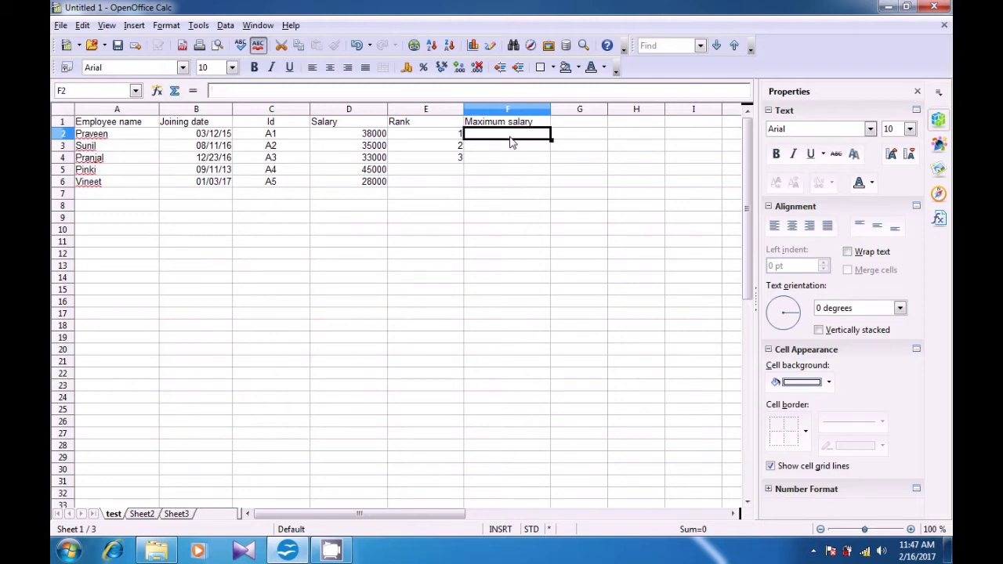
{"action": "type", "text": "="}
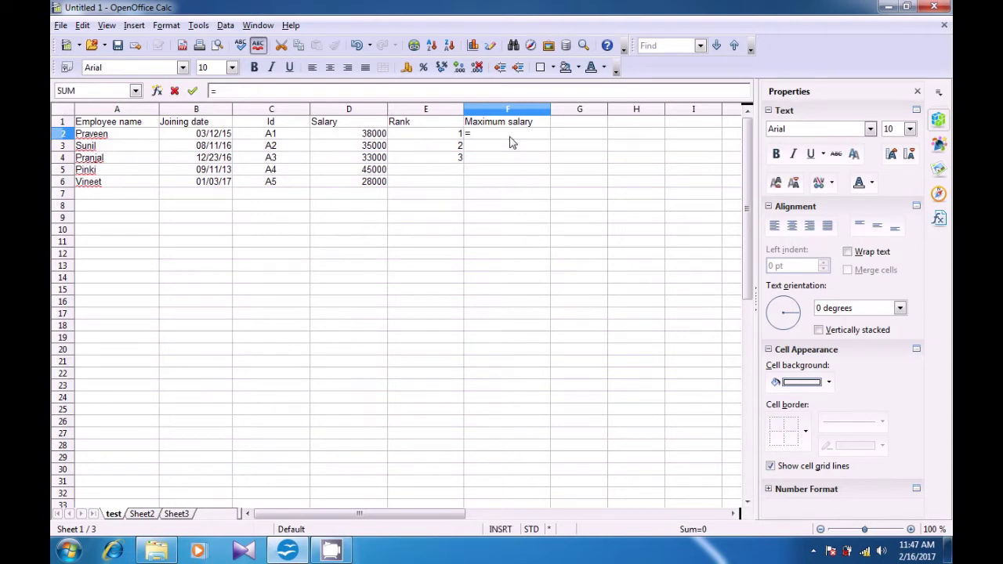
{"action": "type", "text": "large("}
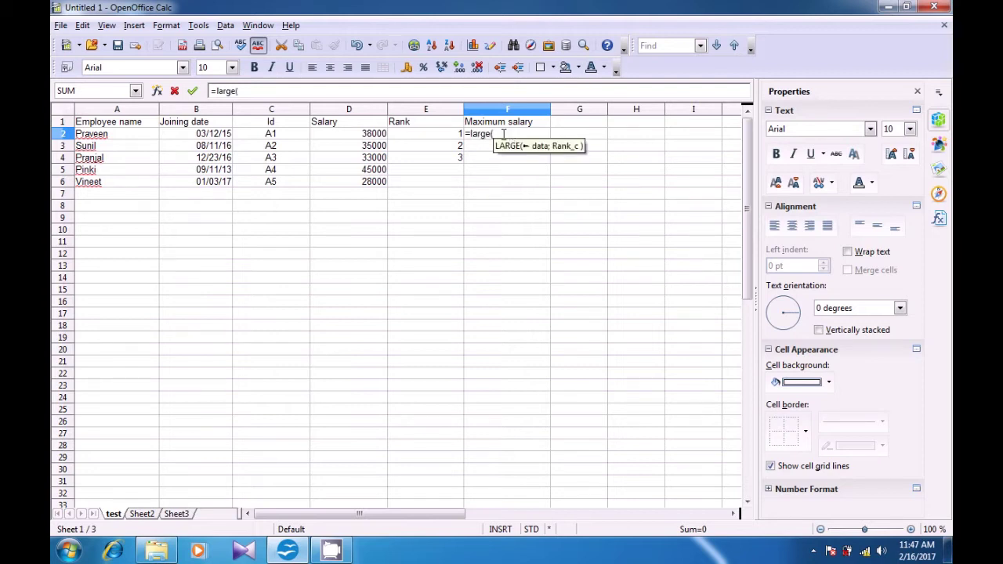
{"action": "left_click_drag", "start_coordinate": [366, 135], "coordinate": [365, 188]}
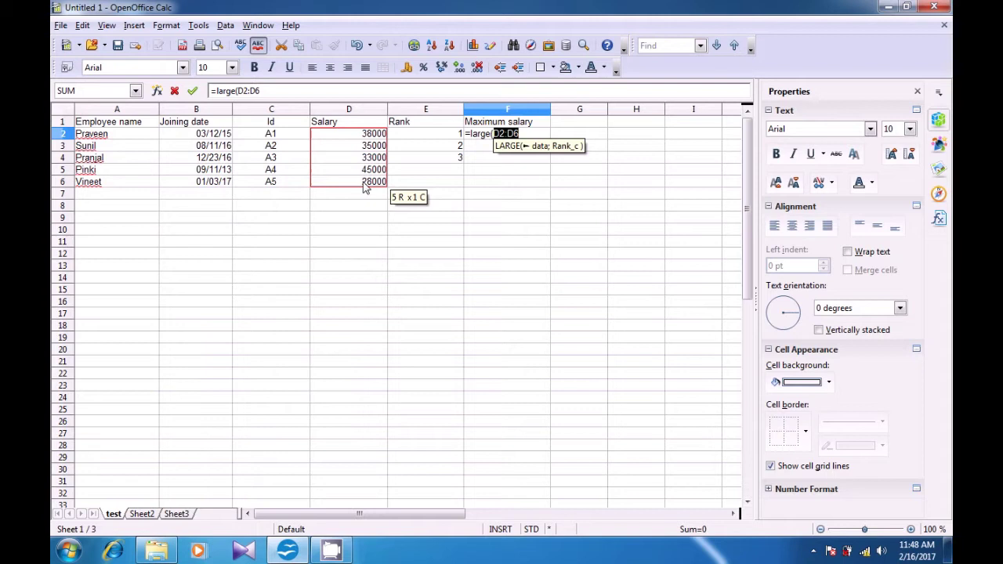
{"action": "type", "text": ";"}
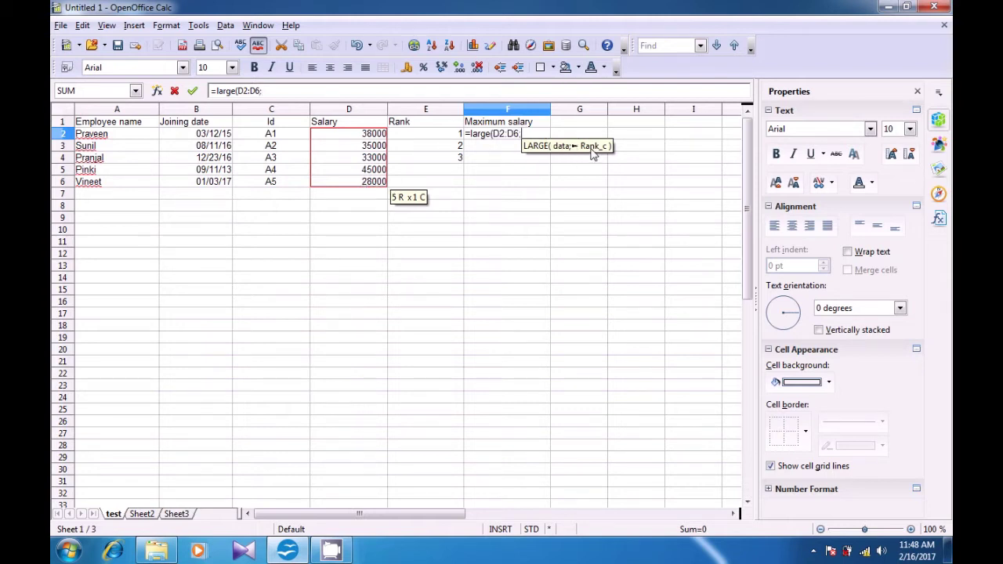
{"action": "left_click", "coordinate": [450, 135]}
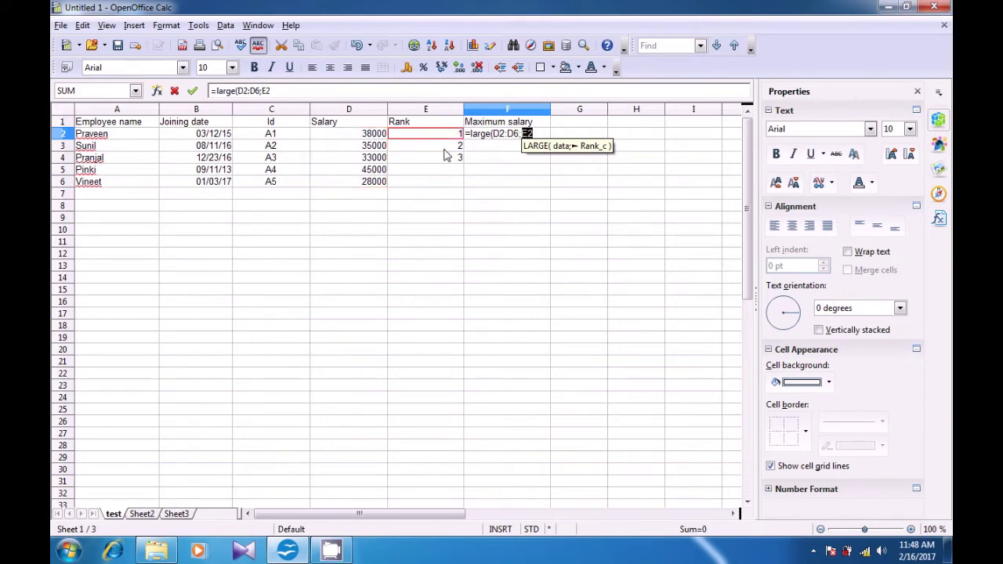
{"action": "type", "text": ")"}
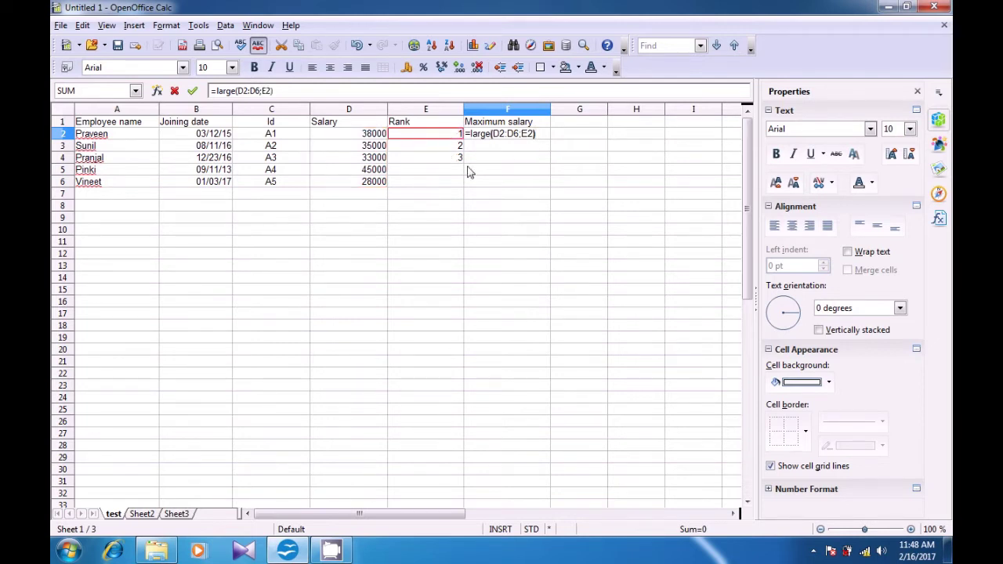
{"action": "key", "text": "Return"}
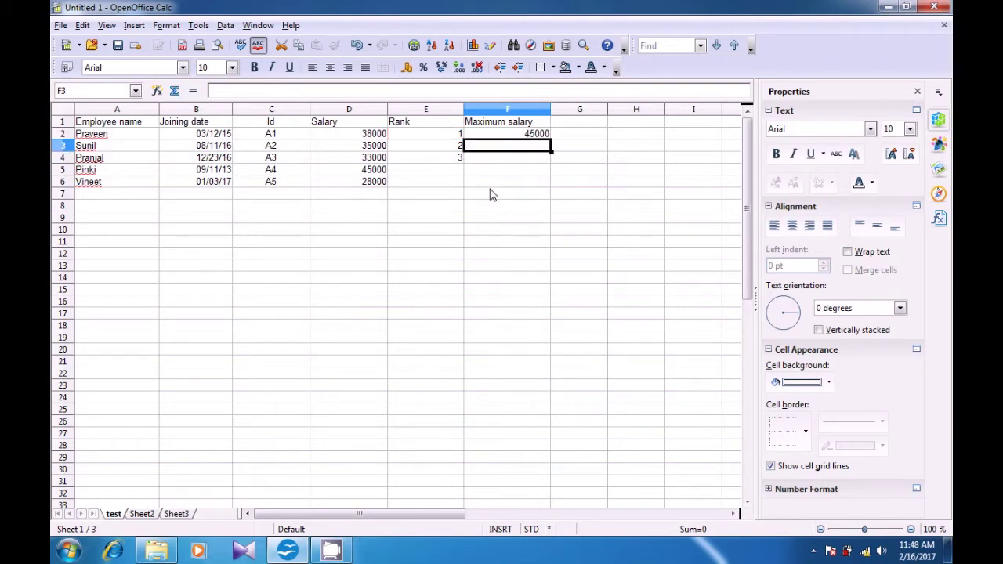
Fill the LARGE formula from F2 down to F4 and check the formulas in the Maximum salary column
{"action": "left_click", "coordinate": [494, 138]}
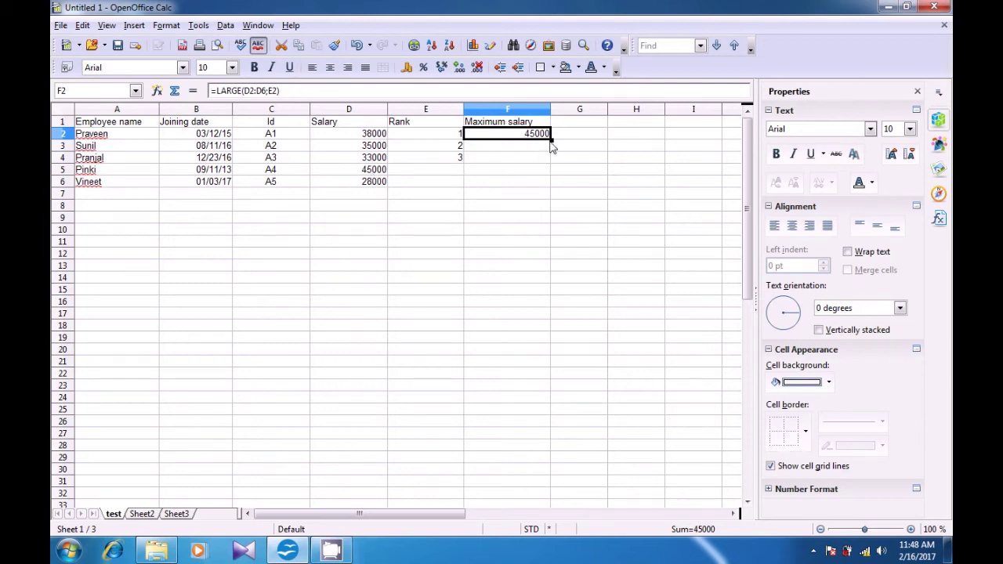
{"action": "left_click_drag", "start_coordinate": [550, 145], "coordinate": [550, 166]}
{"action": "left_click", "coordinate": [470, 195]}
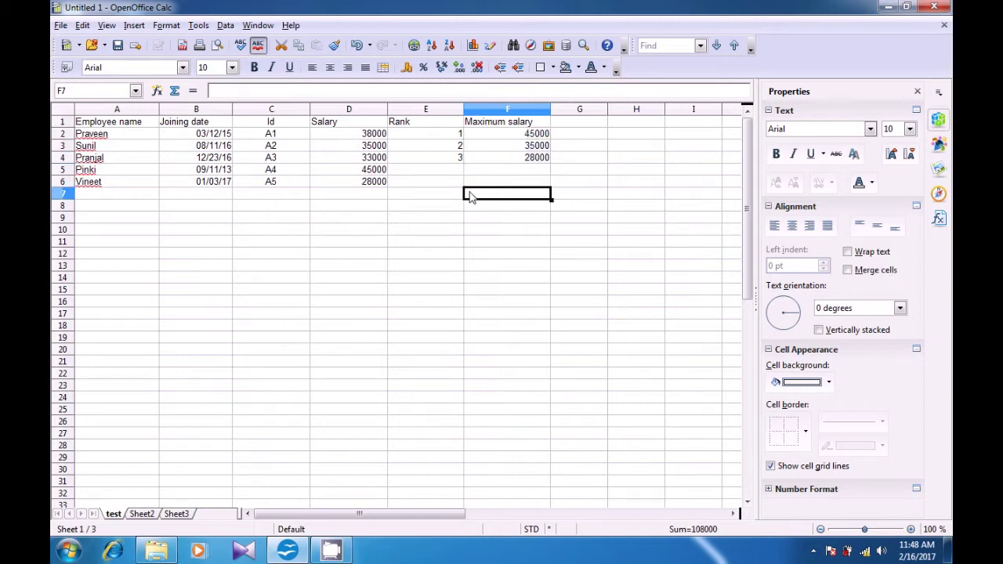
{"action": "left_click", "coordinate": [535, 147]}
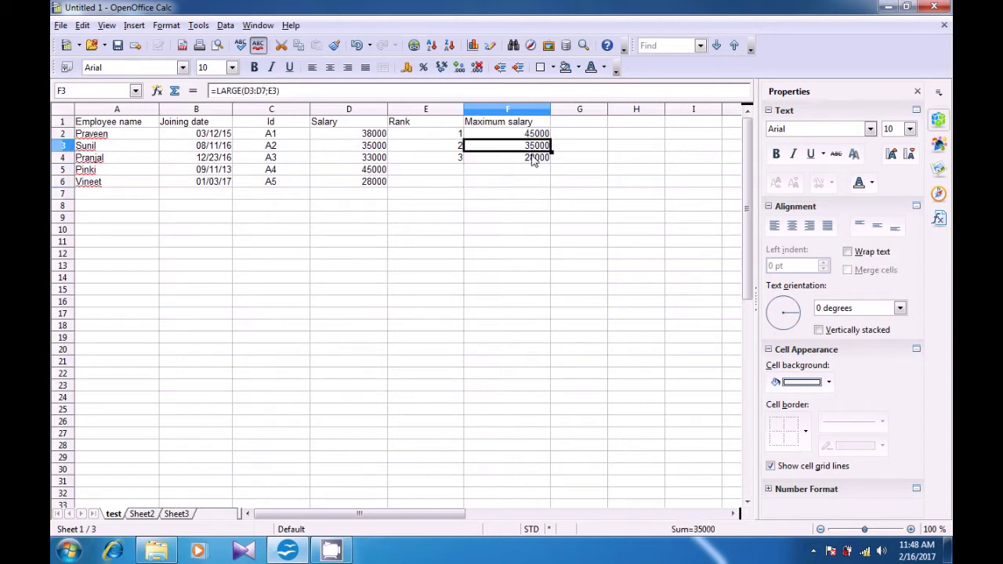
{"action": "left_click", "coordinate": [533, 159]}
{"action": "left_click", "coordinate": [536, 135]}
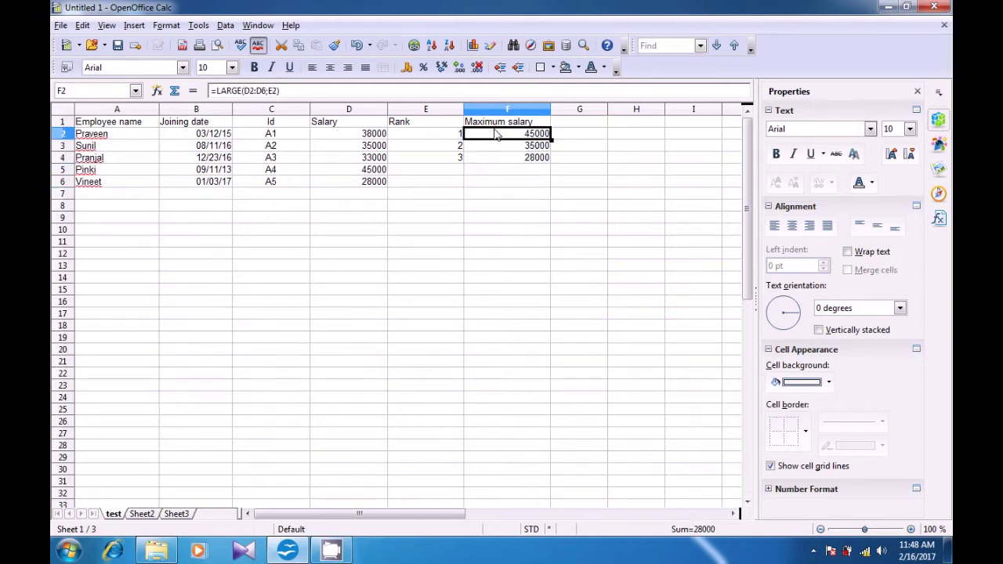
{"action": "left_click", "coordinate": [500, 197]}
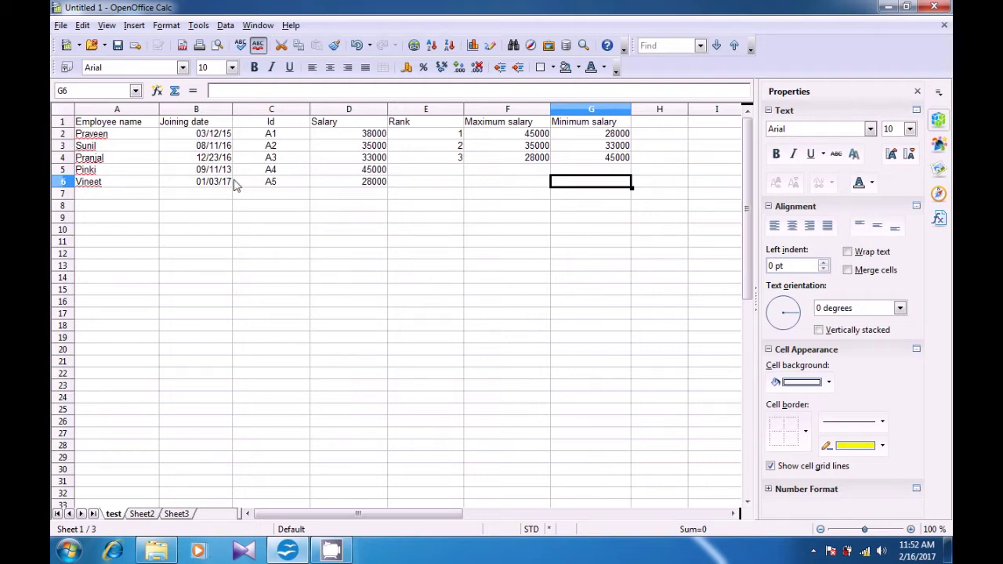
Copy the header row A1:G1 from the test sheet and paste it at A1 of Sheet3
{"action": "left_click_drag", "start_coordinate": [106, 124], "coordinate": [606, 131]}
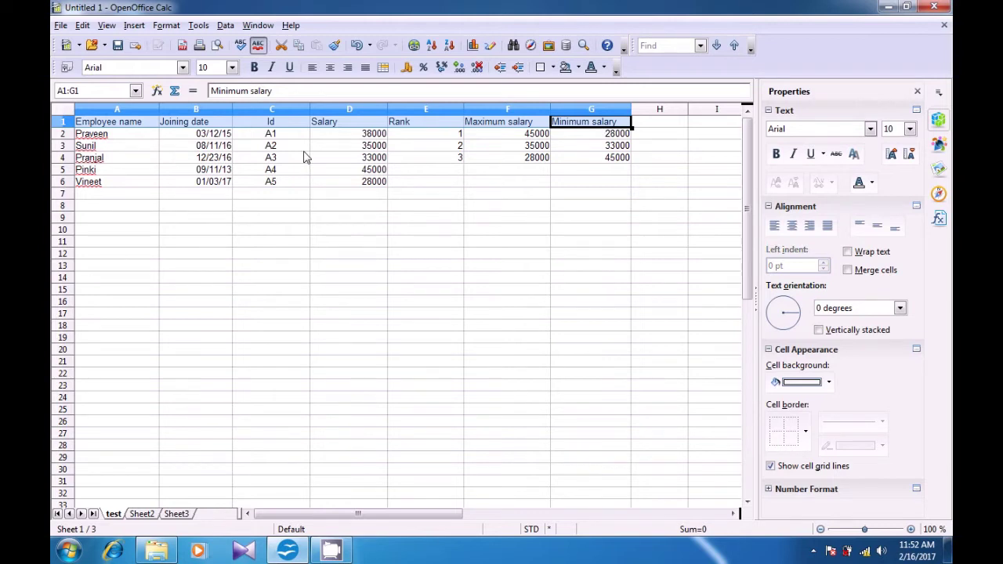
{"action": "key", "text": "ctrl+c"}
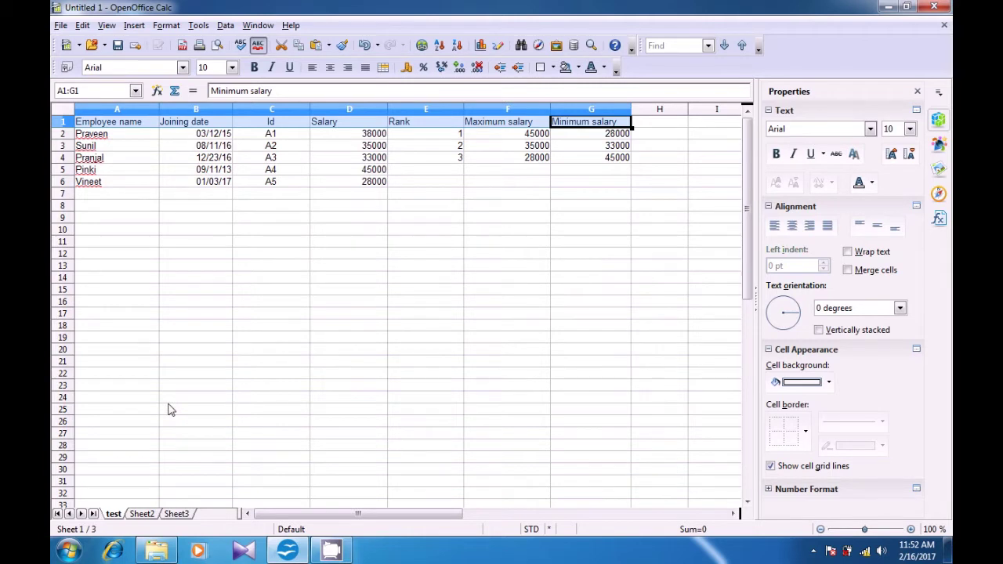
{"action": "left_click", "coordinate": [142, 513]}
{"action": "left_click", "coordinate": [176, 513]}
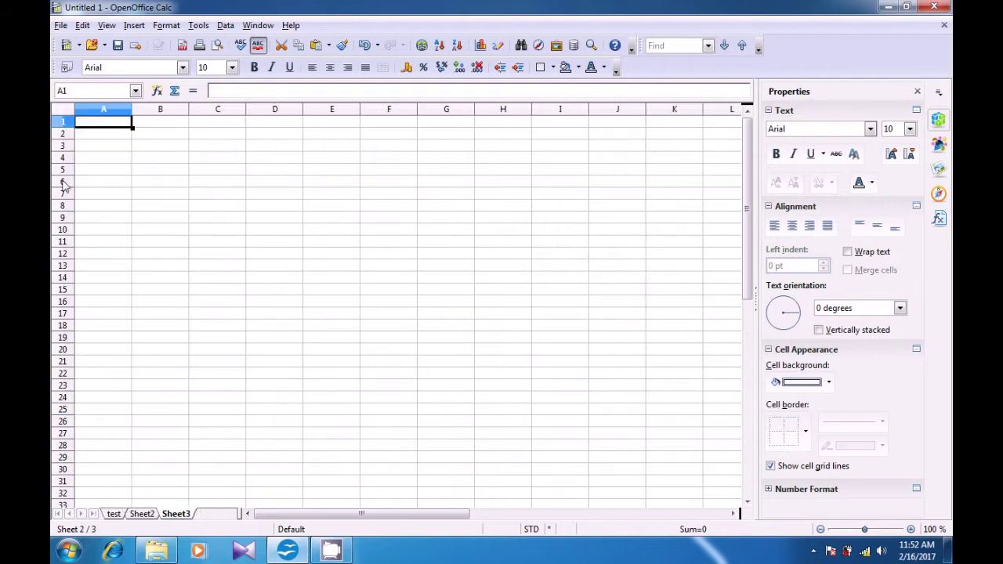
{"action": "left_click", "coordinate": [82, 25]}
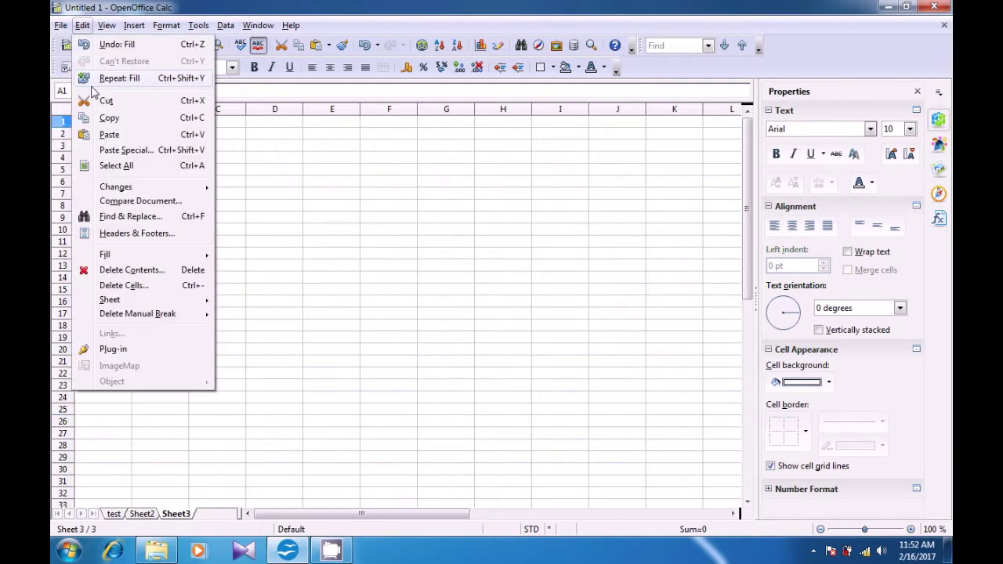
{"action": "left_click", "coordinate": [110, 133]}
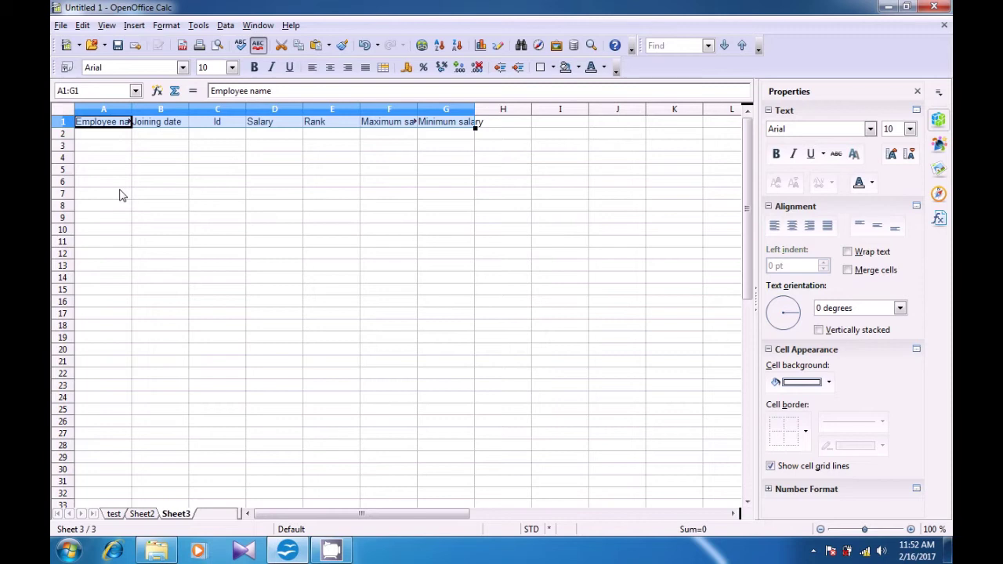
Widen columns F, G and A on Sheet3 so that their headers fit in full
{"action": "left_click", "coordinate": [329, 156]}
{"action": "left_click_drag", "start_coordinate": [417, 108], "coordinate": [510, 110]}
{"action": "left_click", "coordinate": [321, 182]}
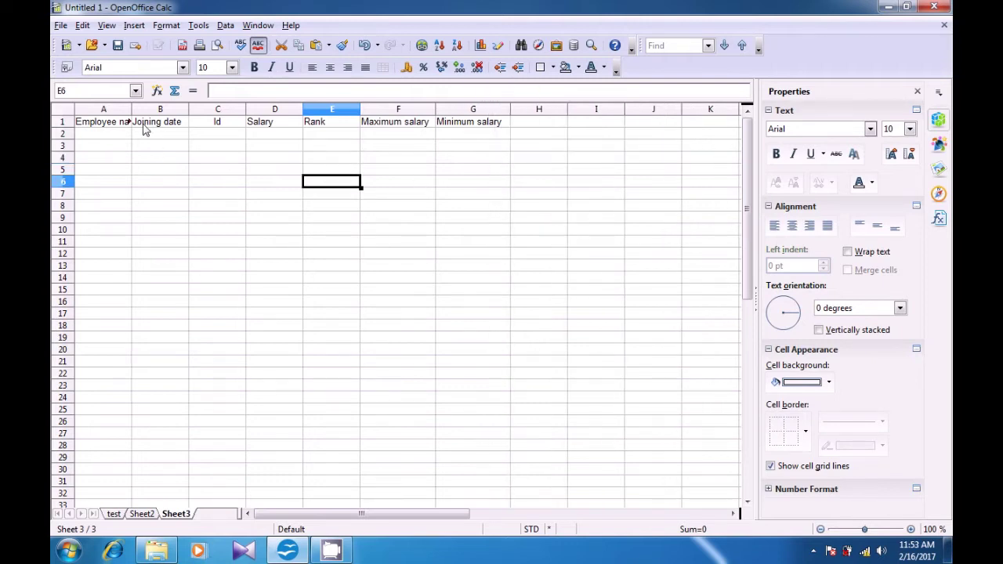
{"action": "left_click_drag", "start_coordinate": [131, 109], "coordinate": [161, 109]}
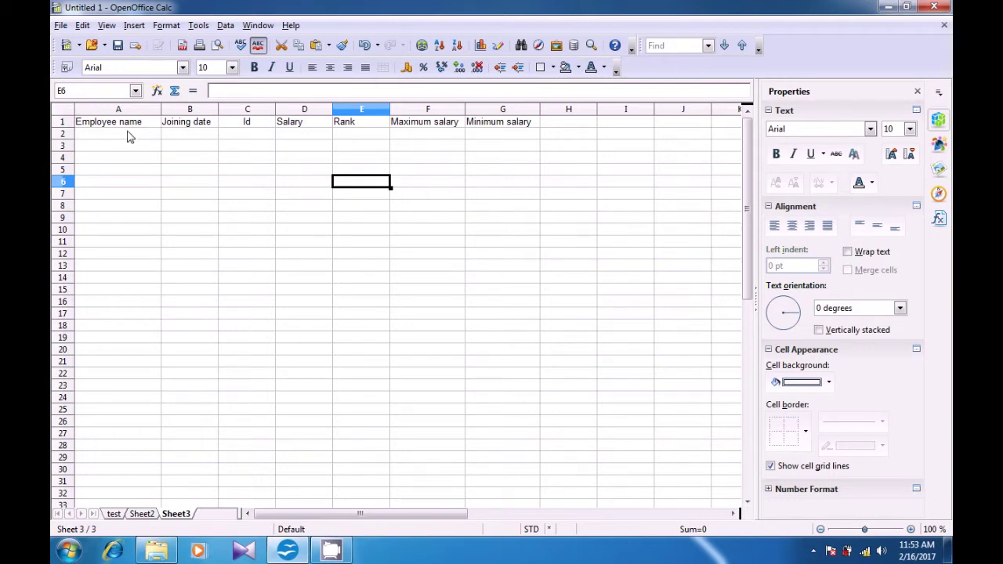
Check the employee rows on the test sheet and start an HLOOKUP formula in Sheet3's A2 with A1 as the search criterion
{"action": "left_click", "coordinate": [130, 136]}
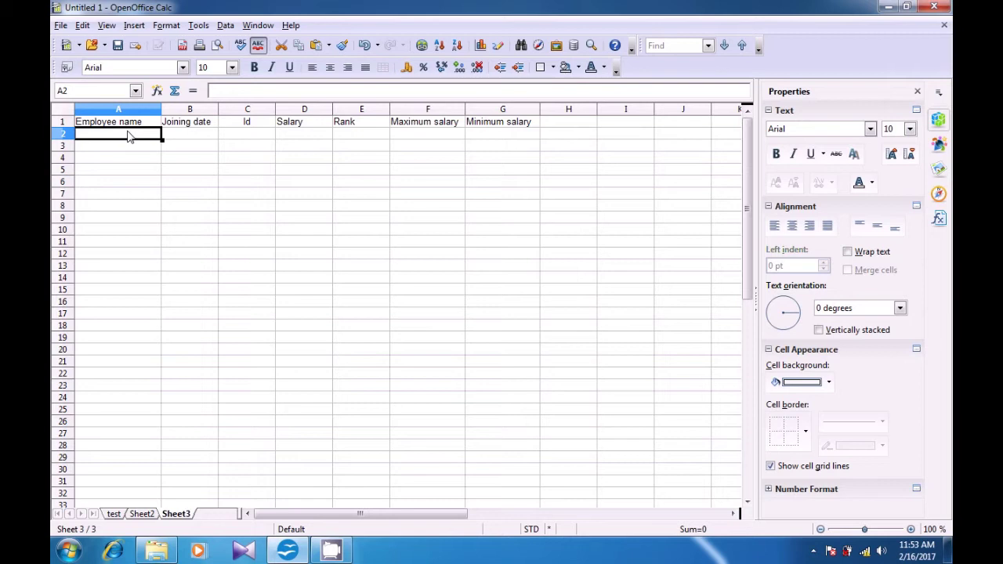
{"action": "left_click", "coordinate": [115, 514]}
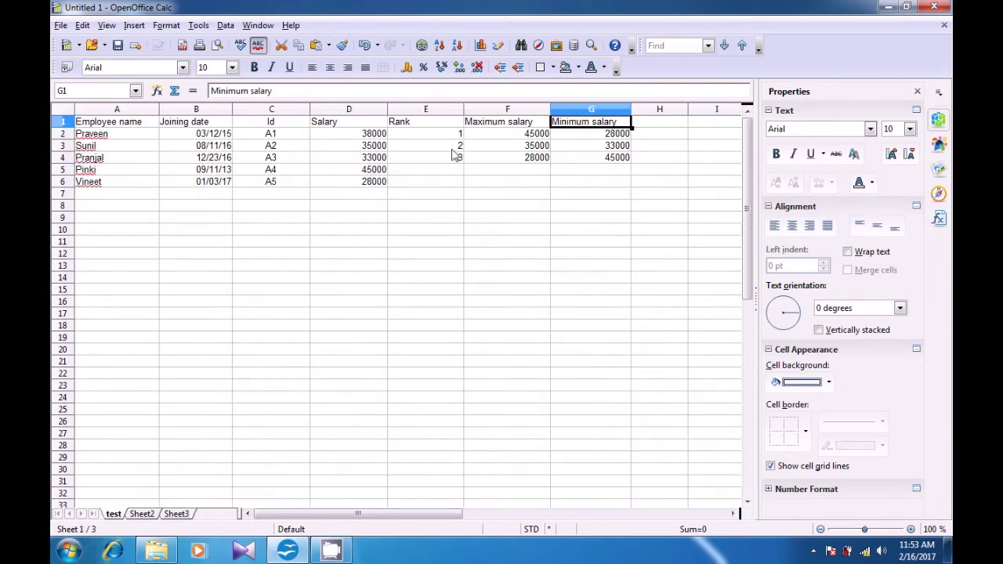
{"action": "left_click", "coordinate": [95, 149]}
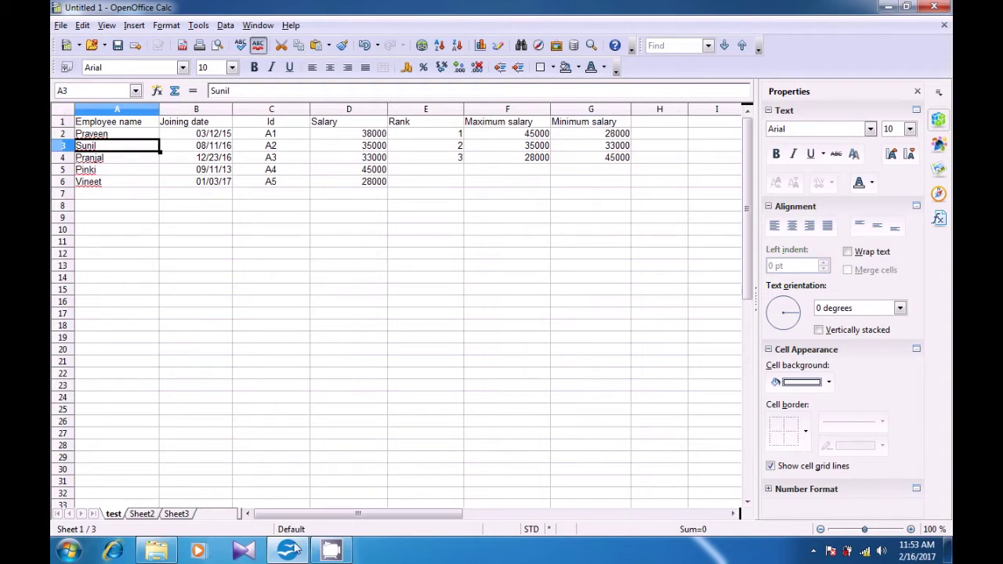
{"action": "left_click", "coordinate": [175, 515]}
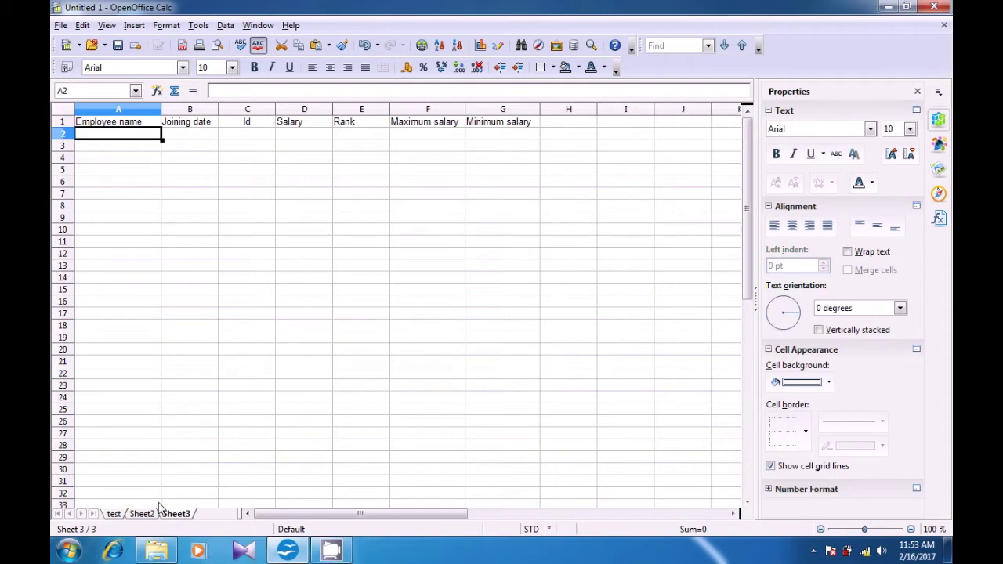
{"action": "type", "text": "=hlooku"}
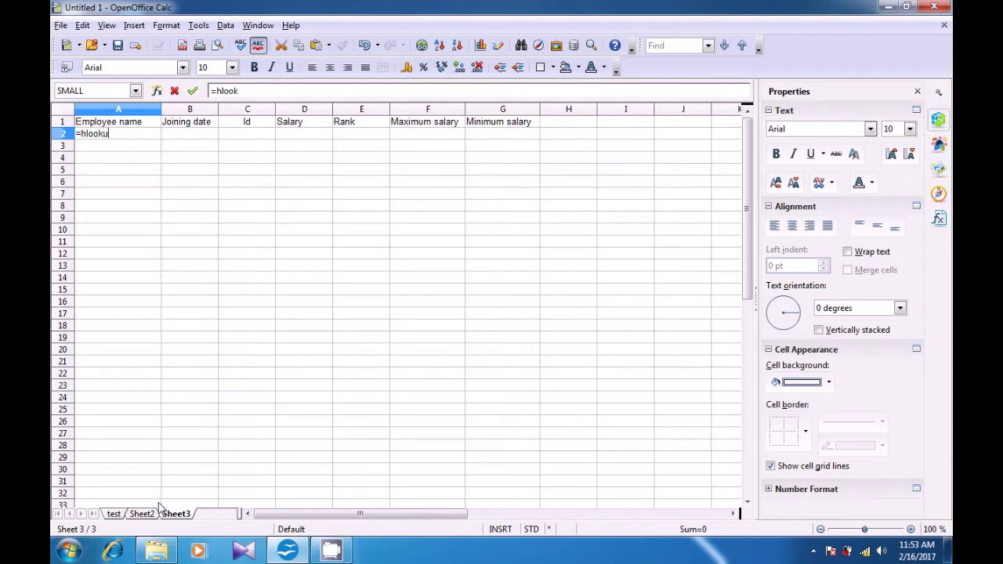
{"action": "type", "text": "p("}
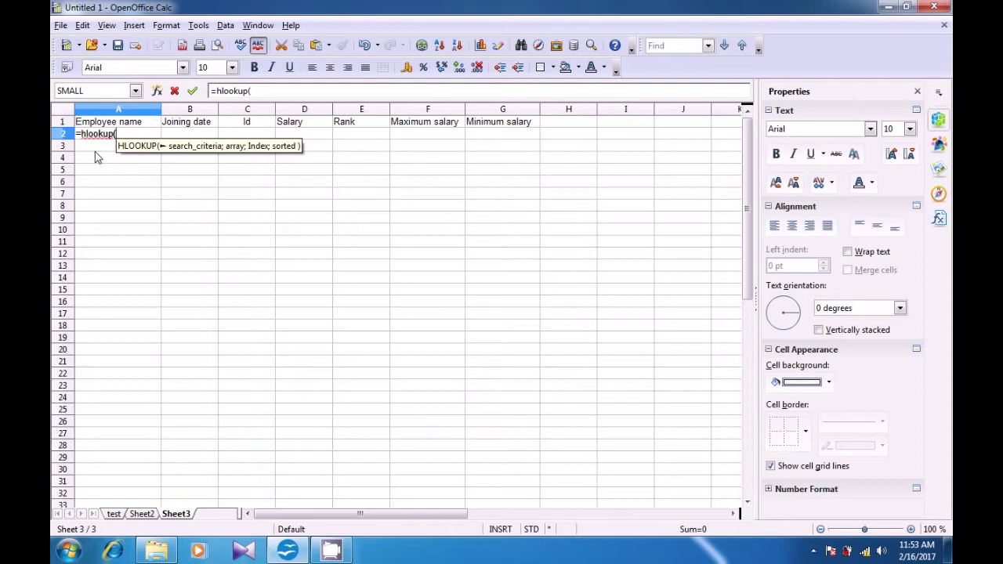
{"action": "left_click", "coordinate": [101, 125]}
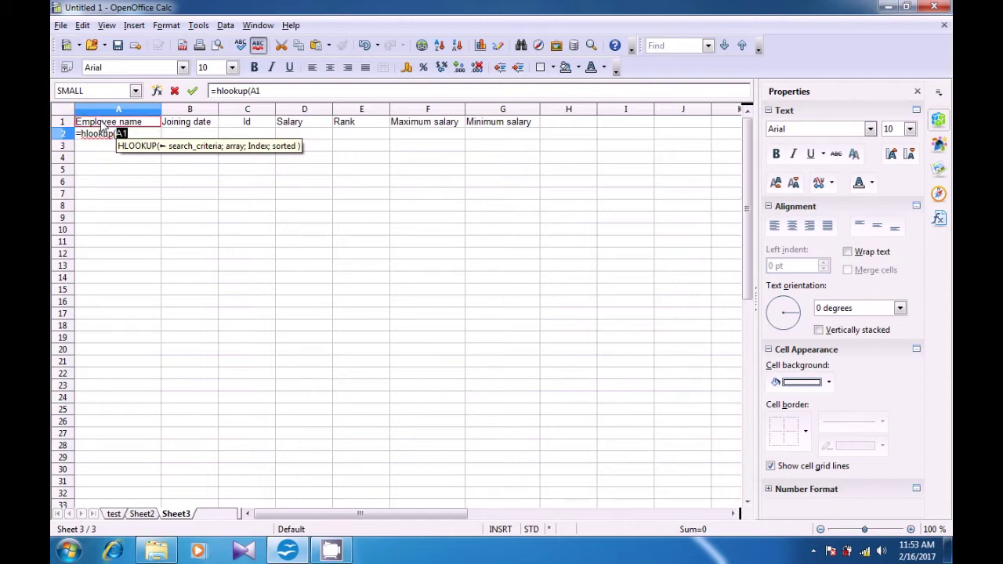
{"action": "type", "text": ";"}
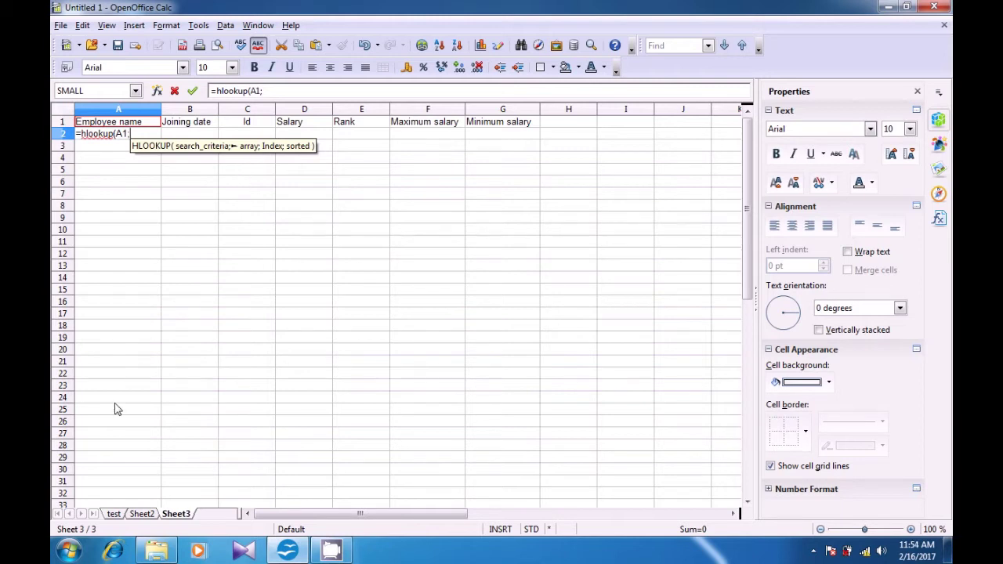
Complete the HLOOKUP formula with test.A1:G6 as the array, 3 as the index and 0 as the sorted argument
{"action": "left_click", "coordinate": [113, 514]}
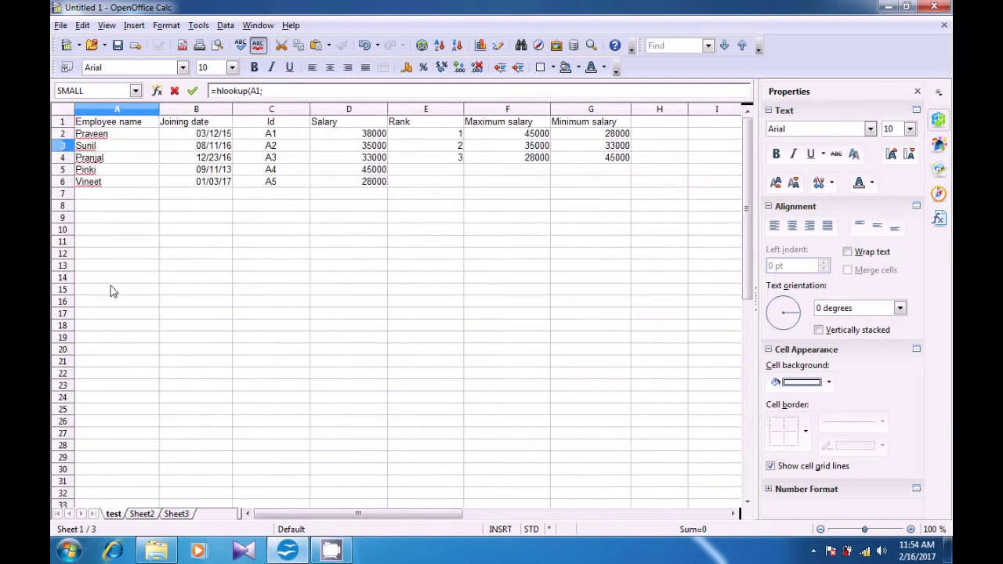
{"action": "left_click_drag", "start_coordinate": [117, 124], "coordinate": [597, 188]}
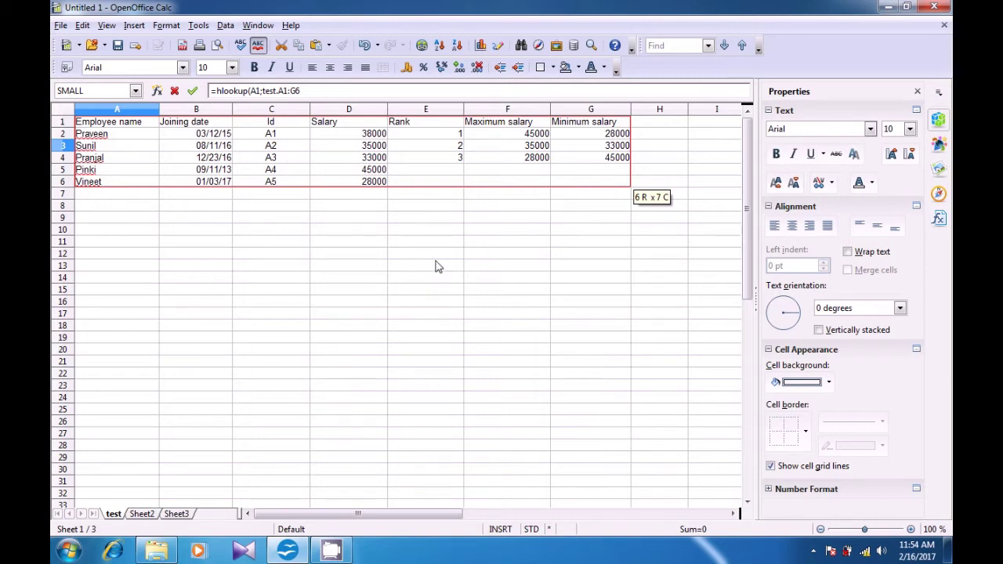
{"action": "type", "text": ";"}
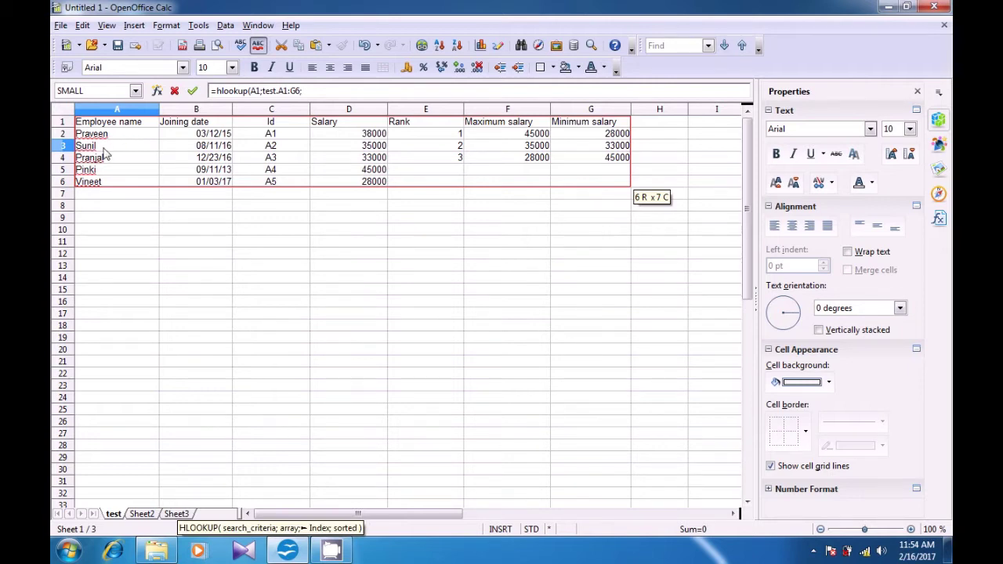
{"action": "type", "text": "3"}
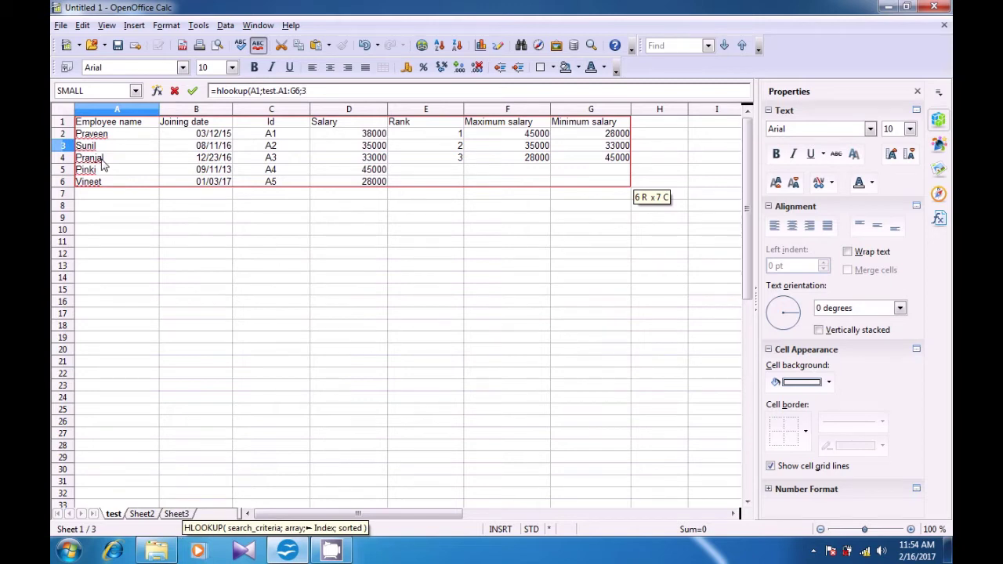
{"action": "type", "text": ";"}
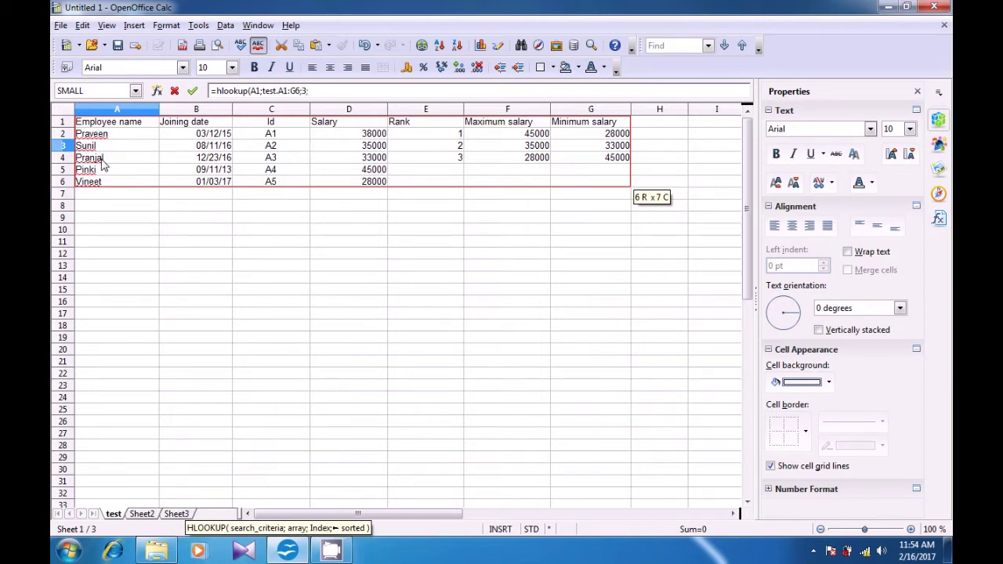
{"action": "type", "text": "0"}
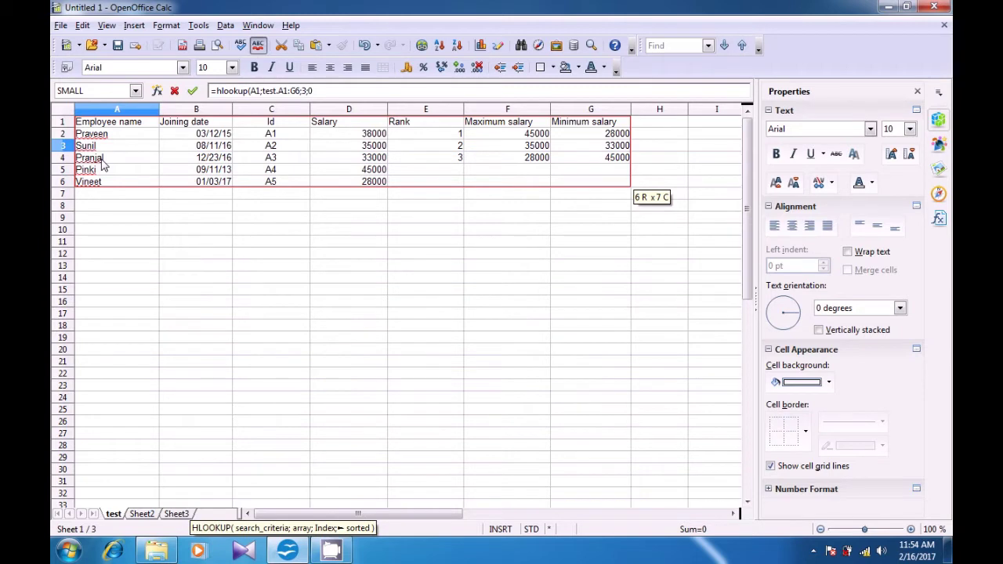
{"action": "key", "text": "Return"}
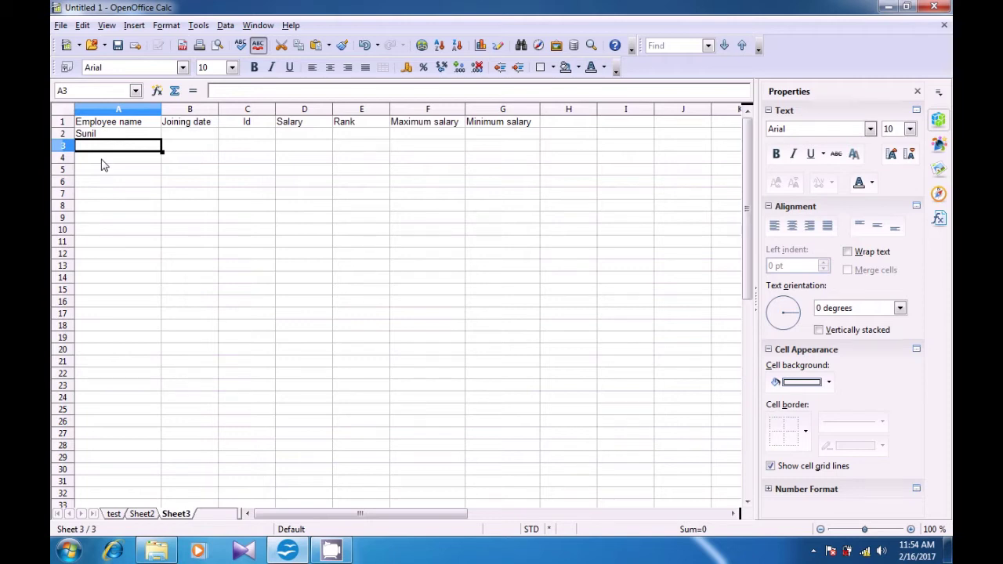
Fill the HLOOKUP formula in Sheet3's A2 across to G2
{"action": "left_click", "coordinate": [93, 136]}
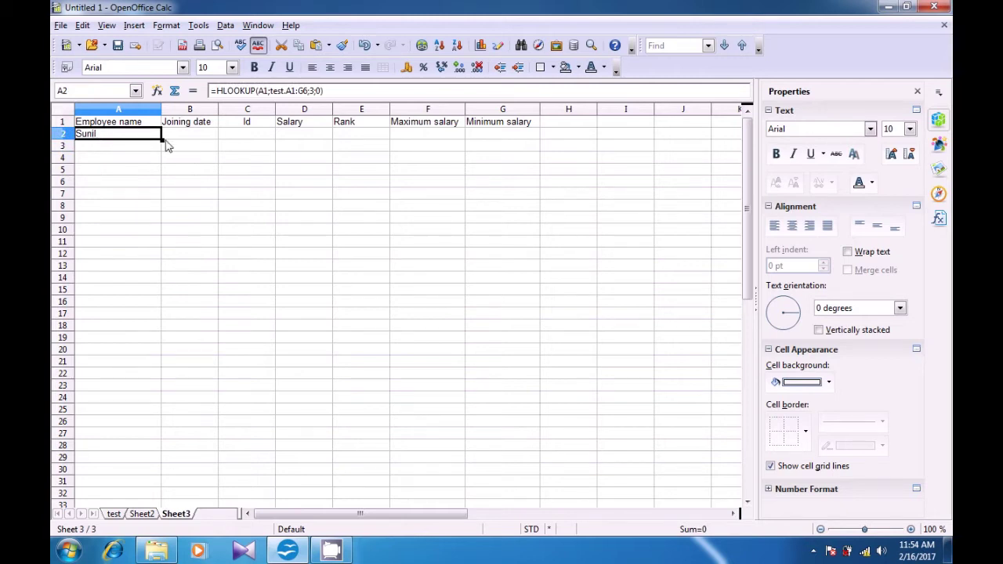
{"action": "left_click_drag", "start_coordinate": [188, 140], "coordinate": [511, 146]}
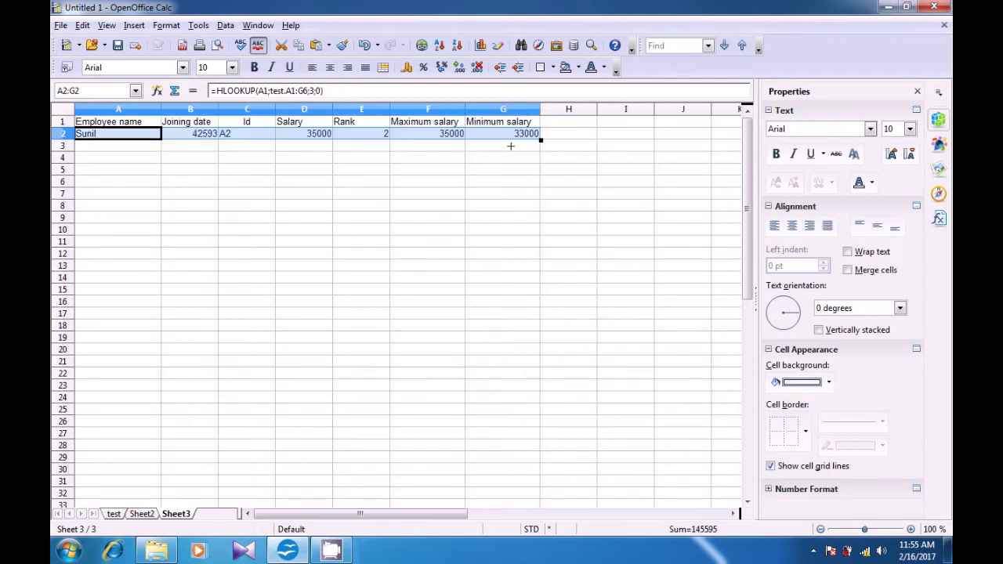
{"action": "left_click", "coordinate": [192, 210]}
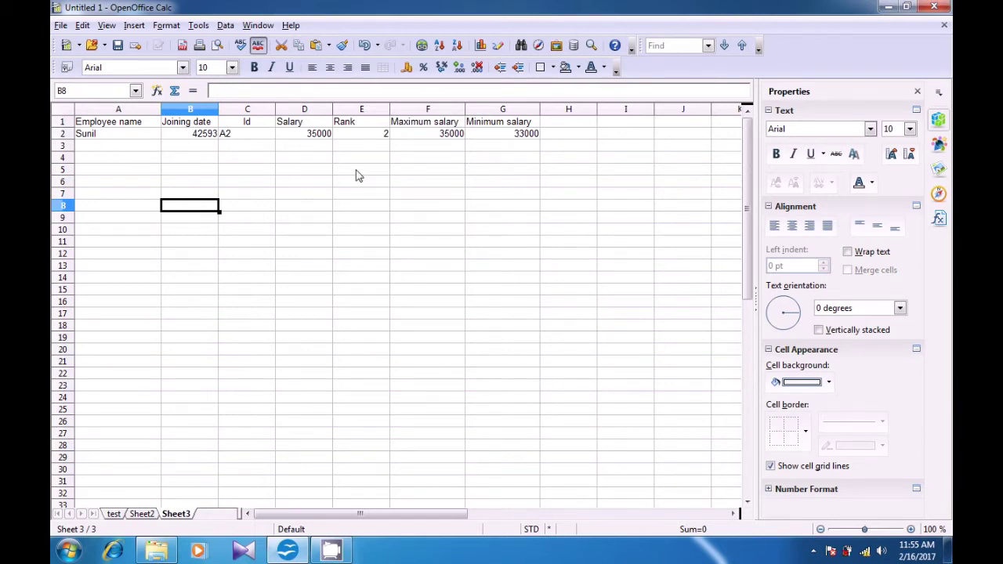
{"action": "left_click", "coordinate": [323, 172]}
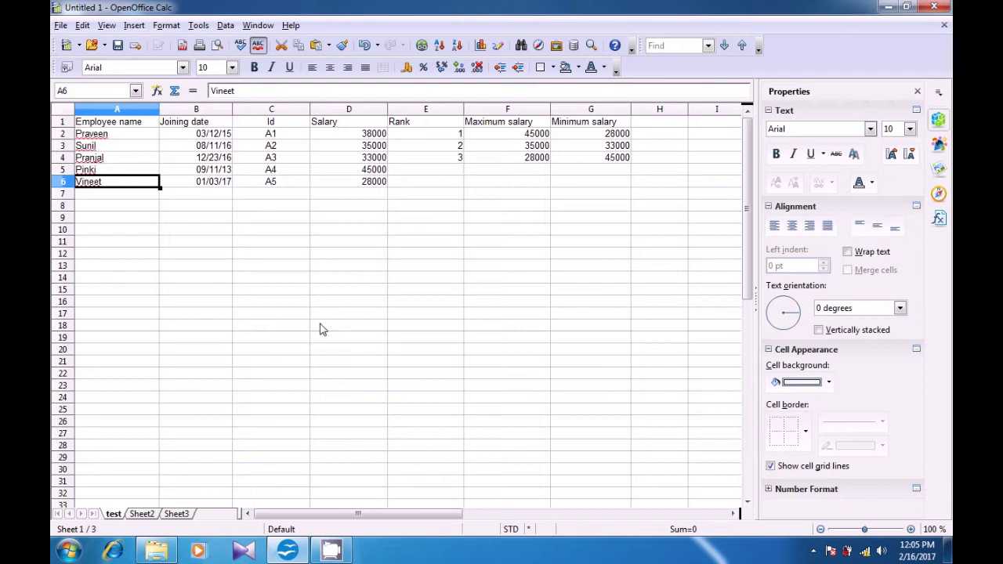
Enter the label "Substitute" in cell A10 of the test sheet
{"action": "left_click", "coordinate": [110, 229]}
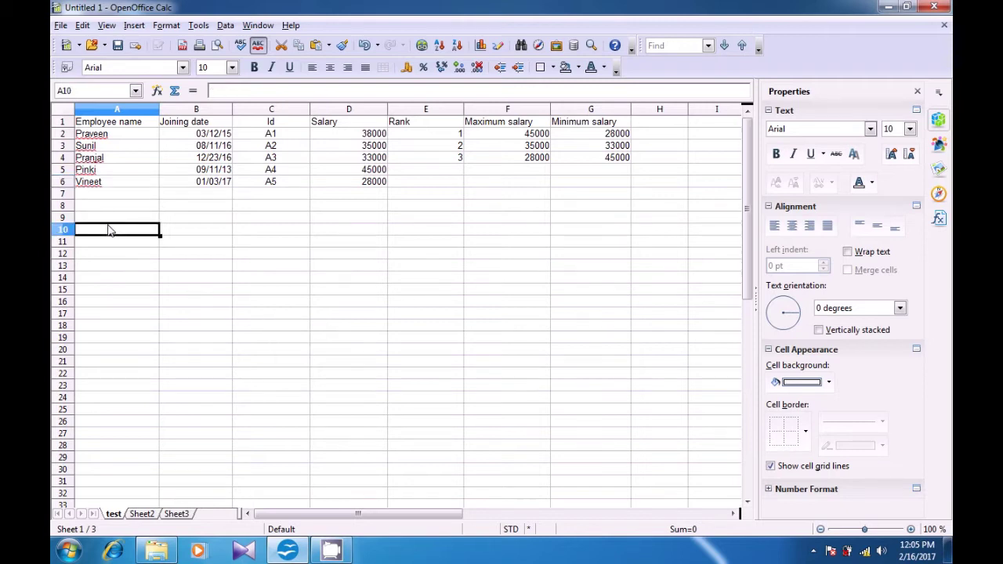
{"action": "type", "text": "Su"}
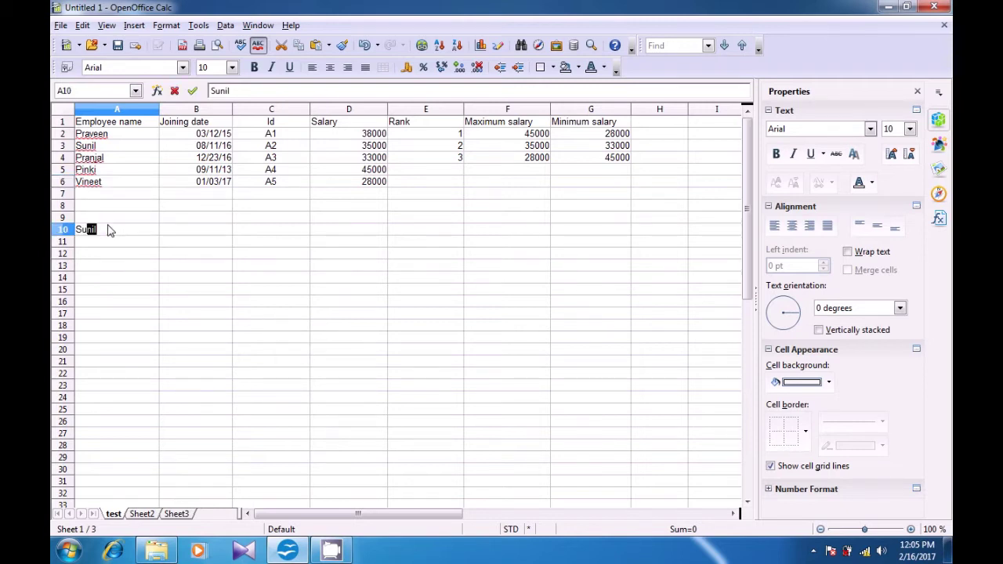
{"action": "type", "text": "bs"}
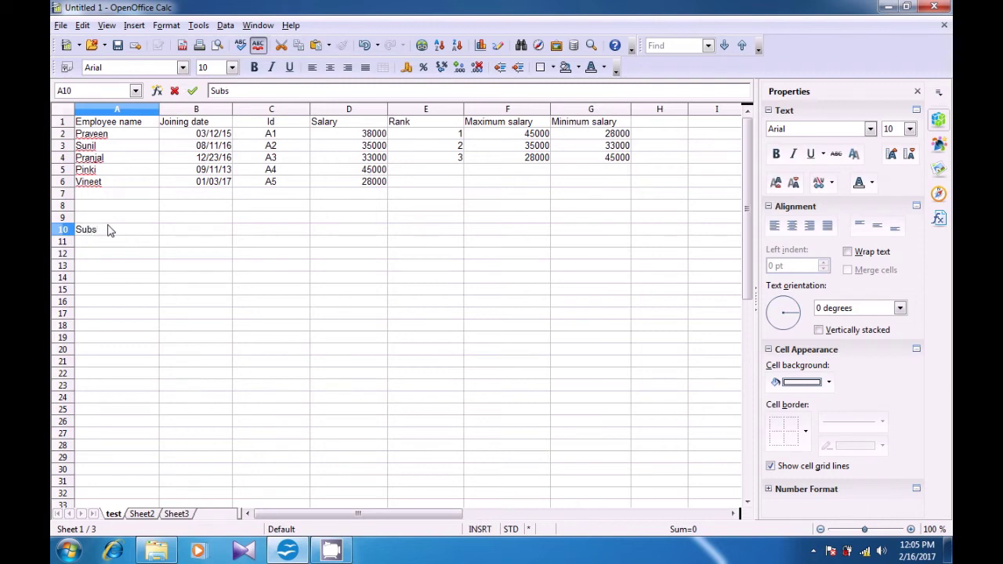
{"action": "type", "text": "titute"}
{"action": "key", "text": "Return"}
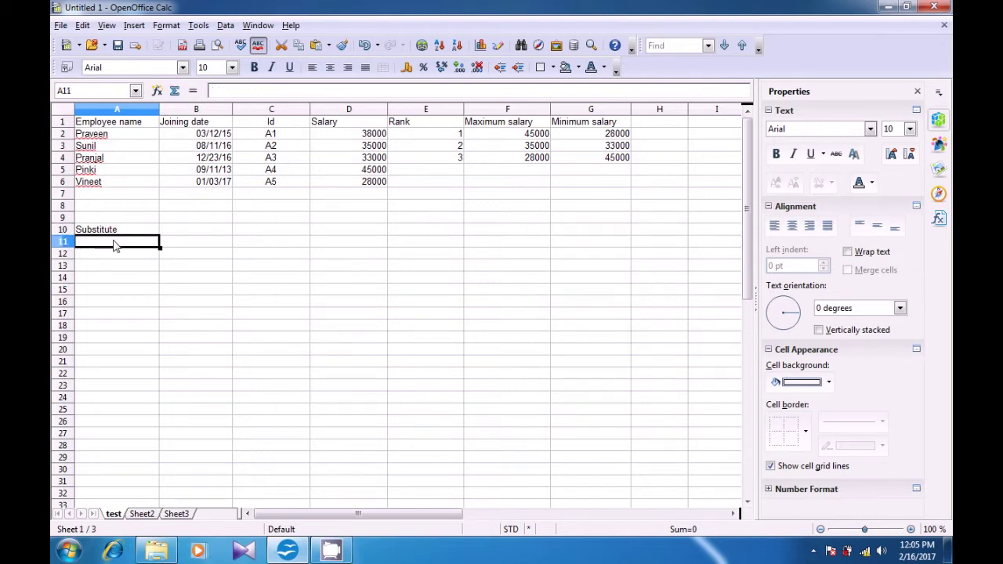
Start a SUBSTITUTE formula in A11 of the test sheet with A6 as the text argument
{"action": "type", "text": "=s"}
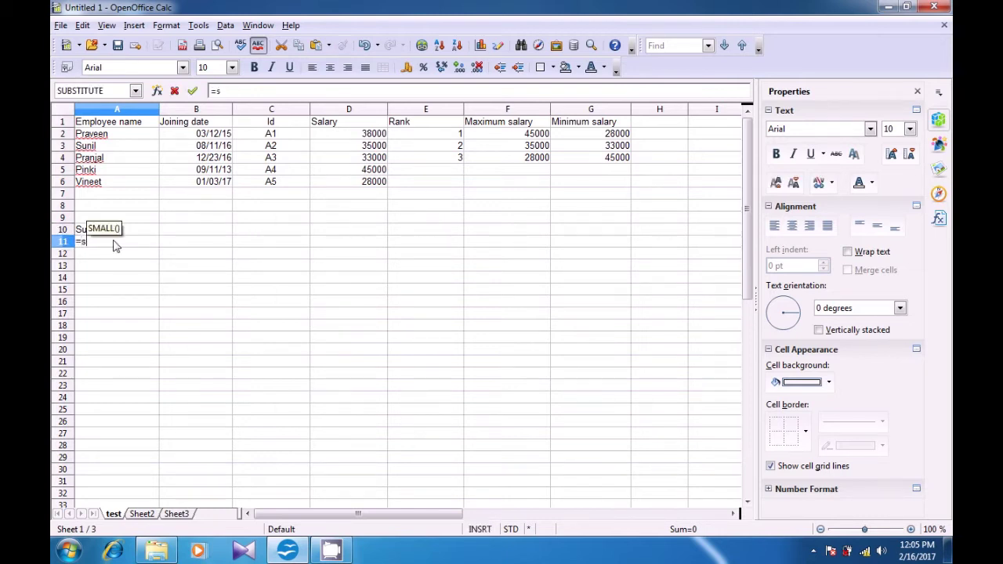
{"action": "type", "text": "ub"}
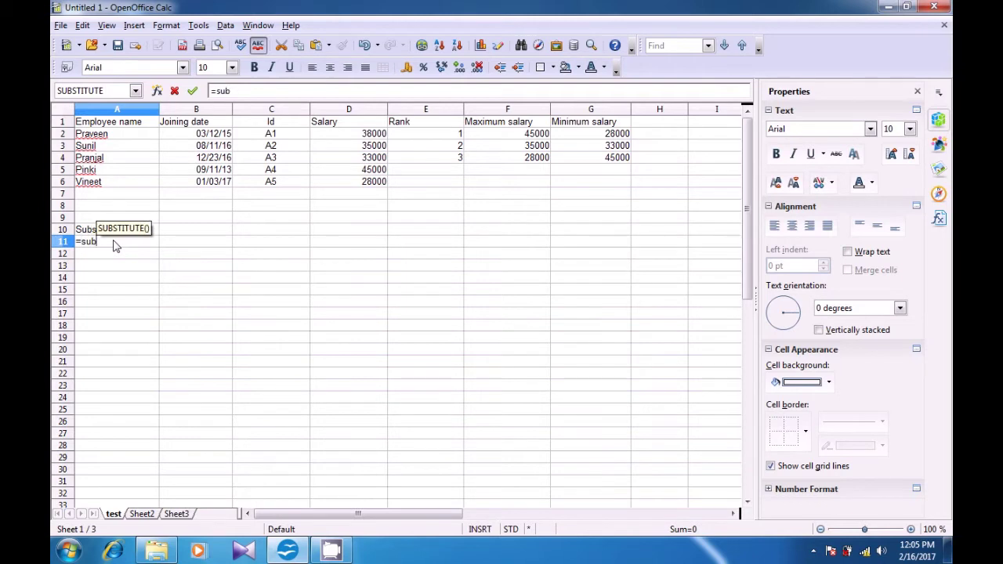
{"action": "type", "text": "stit"}
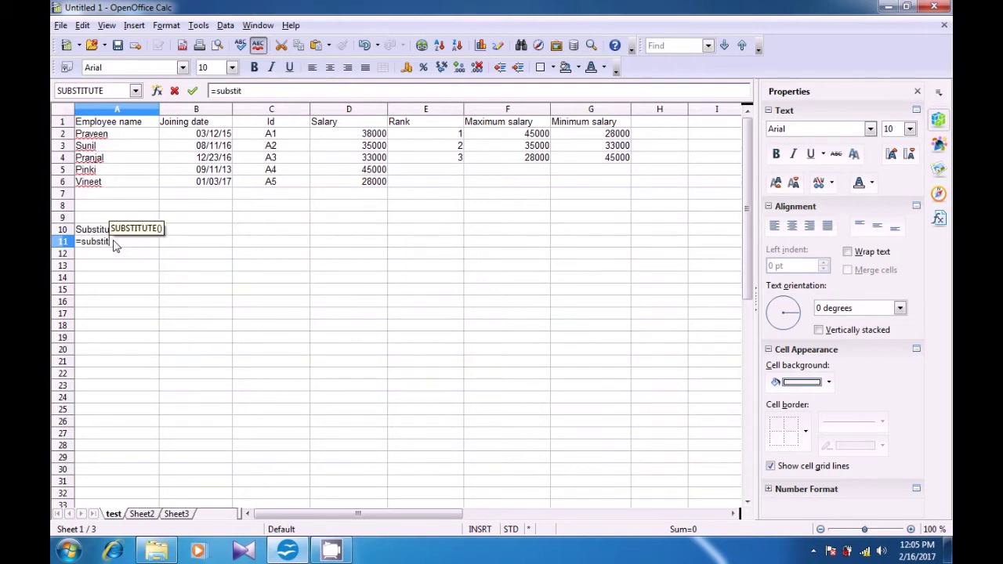
{"action": "type", "text": "ute"}
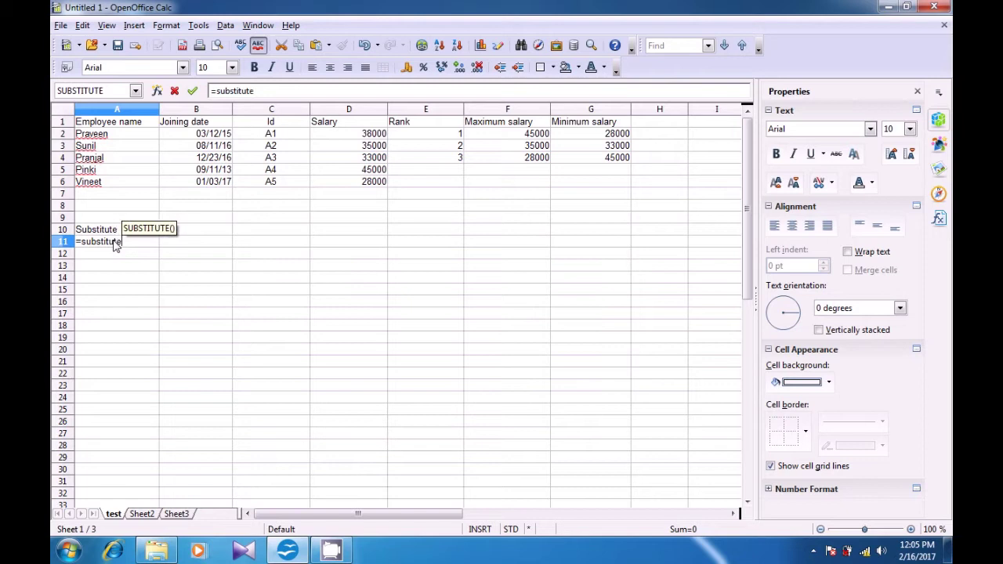
{"action": "type", "text": "("}
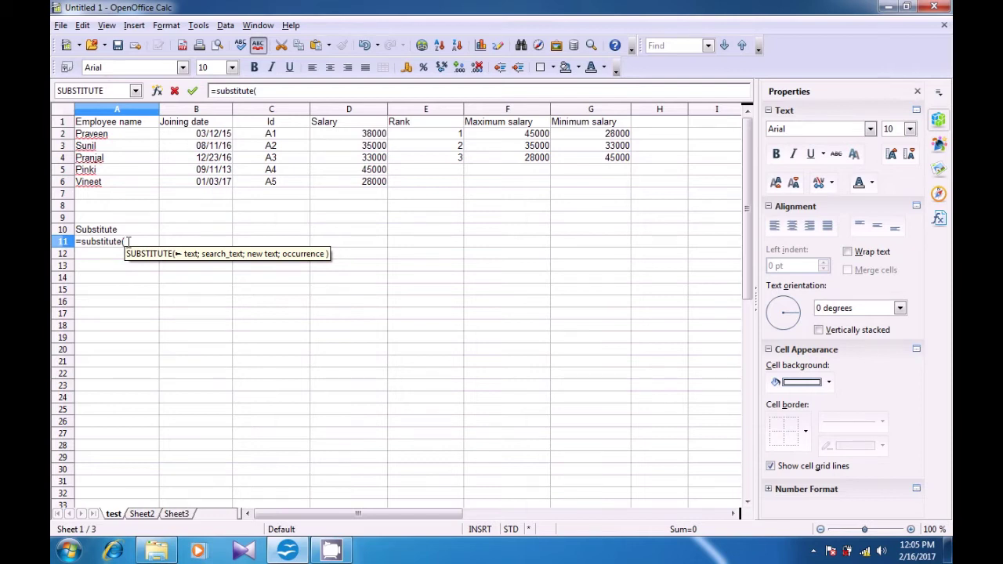
{"action": "left_click", "coordinate": [129, 185]}
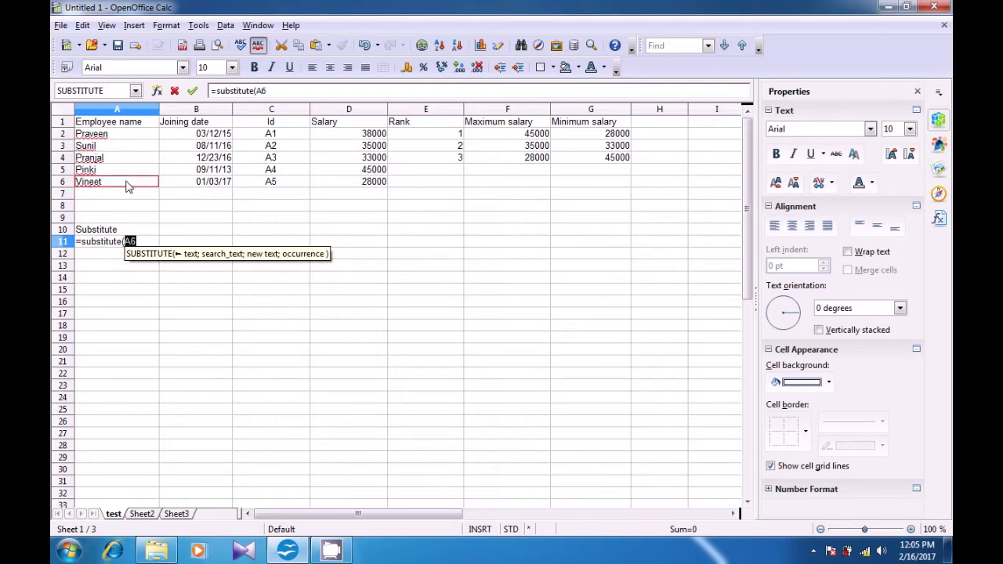
Complete the SUBSTITUTE formula with "eet" as search text, "ay" as new text and 1 as occurrence, and compare A11 with A6
{"action": "type", "text": ";\""}
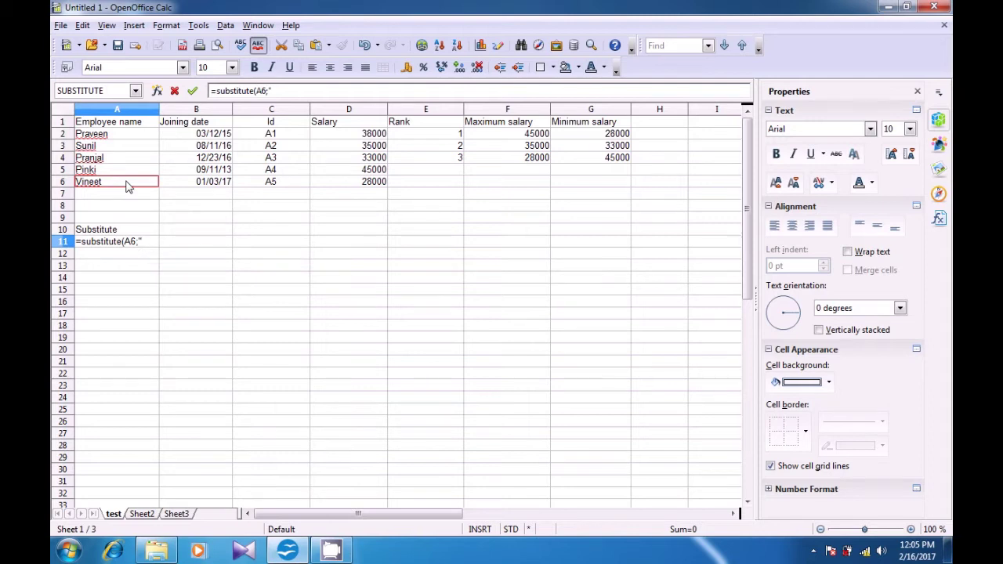
{"action": "type", "text": "eet\";"}
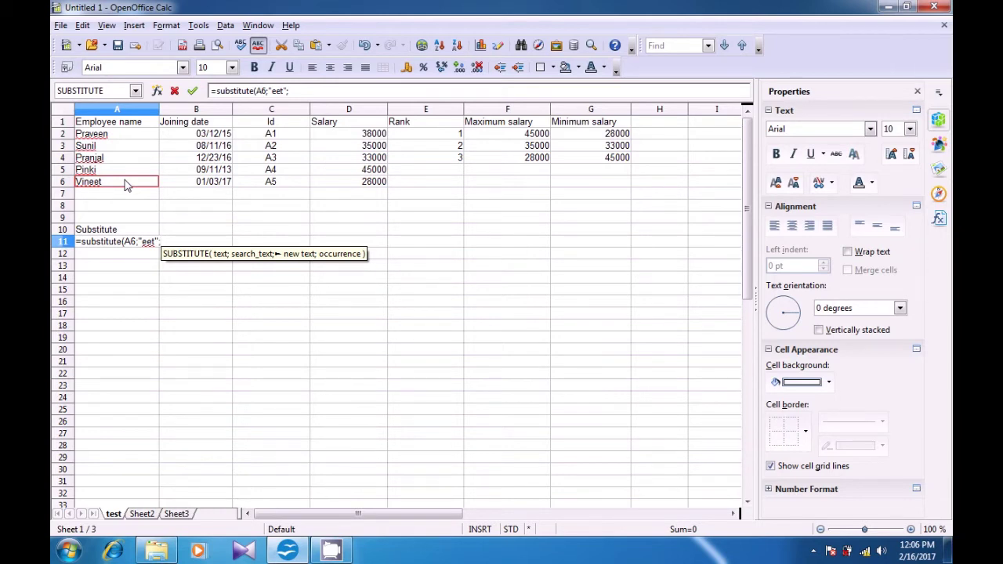
{"action": "type", "text": "\""}
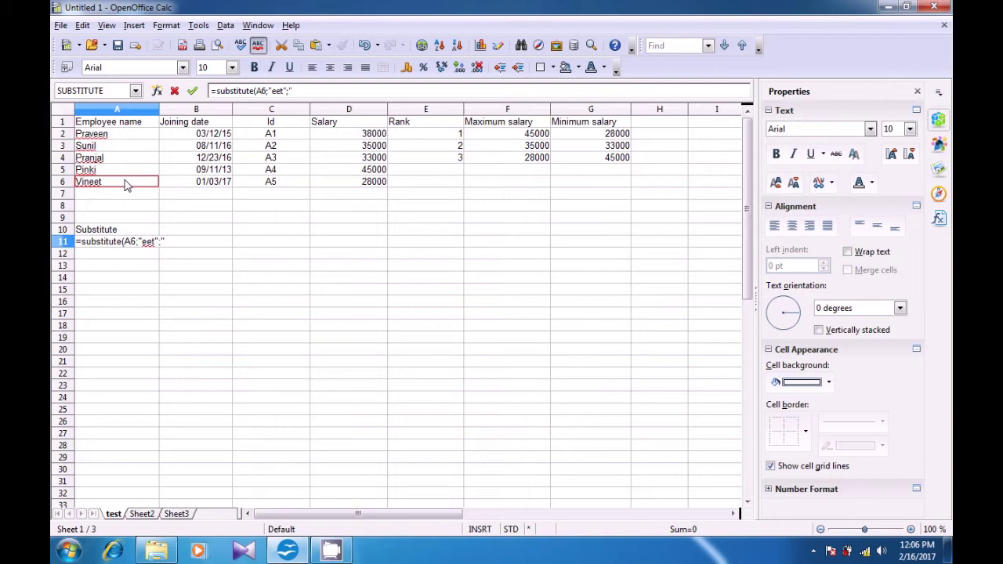
{"action": "type", "text": "ay\""}
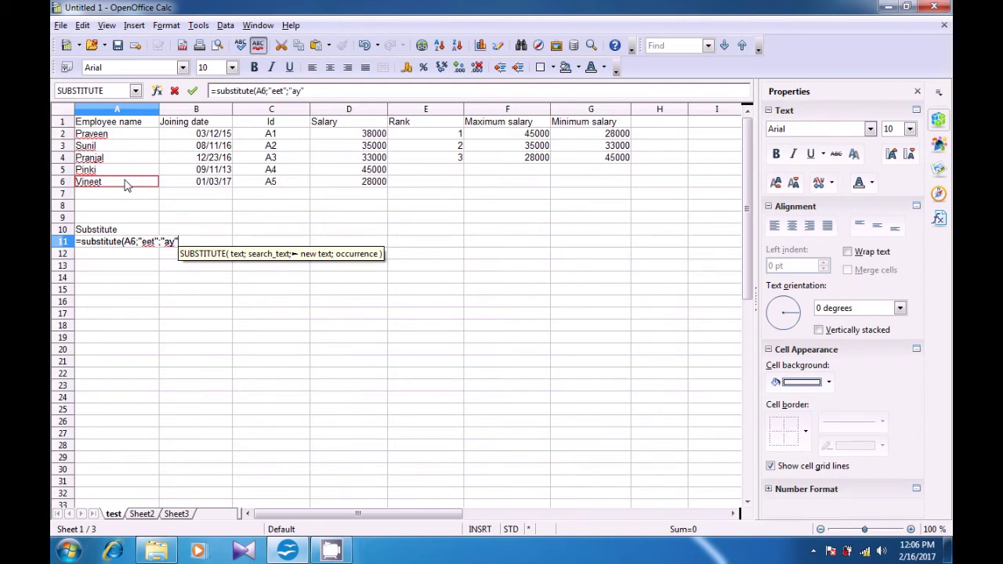
{"action": "type", "text": ";1"}
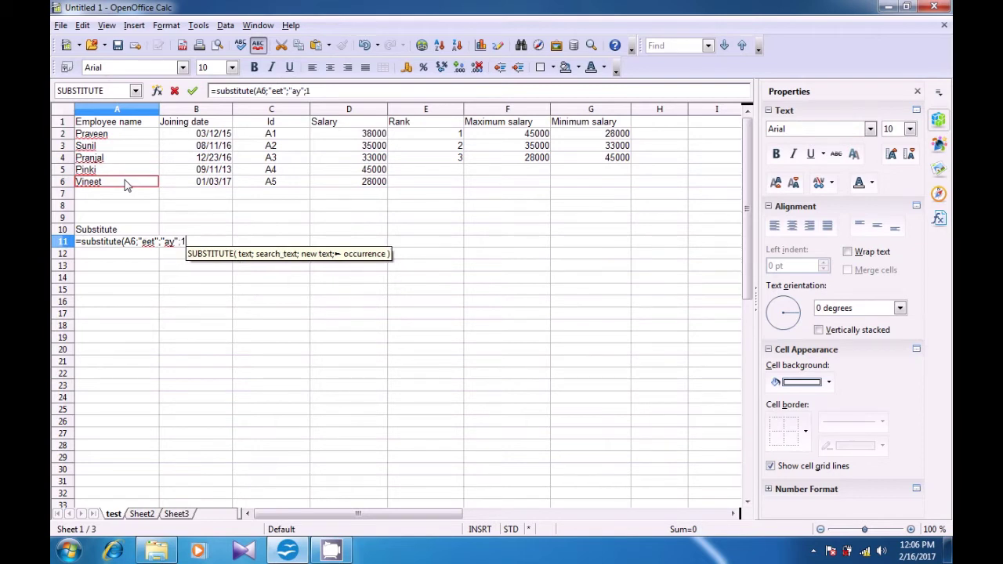
{"action": "type", "text": ")"}
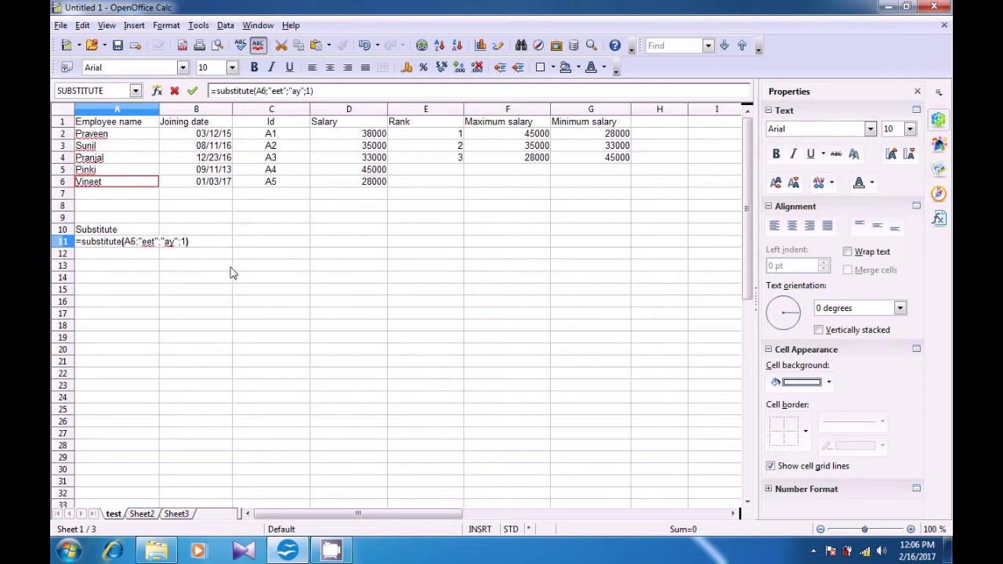
{"action": "key", "text": "Return"}
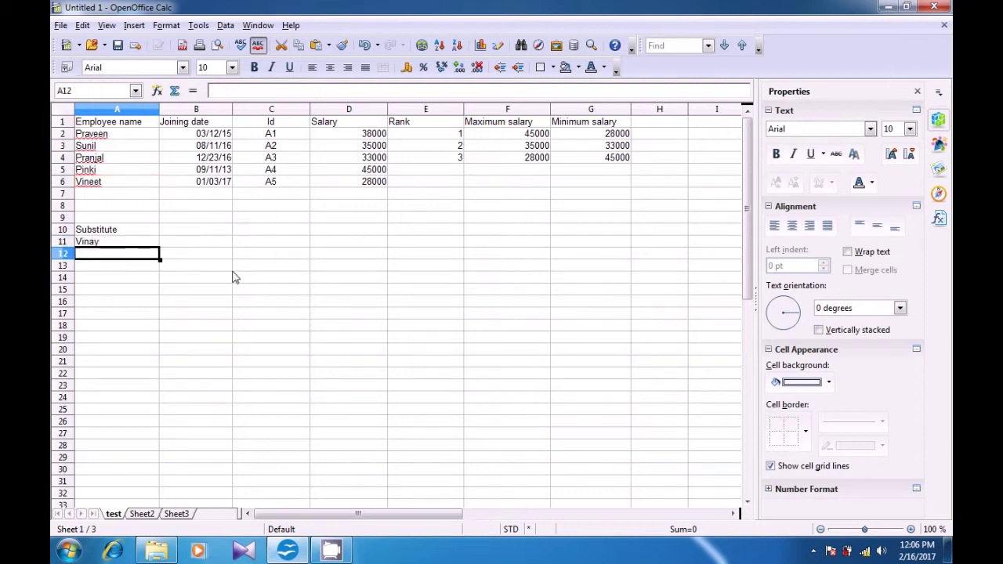
{"action": "left_click", "coordinate": [130, 242]}
{"action": "left_click", "coordinate": [97, 184]}
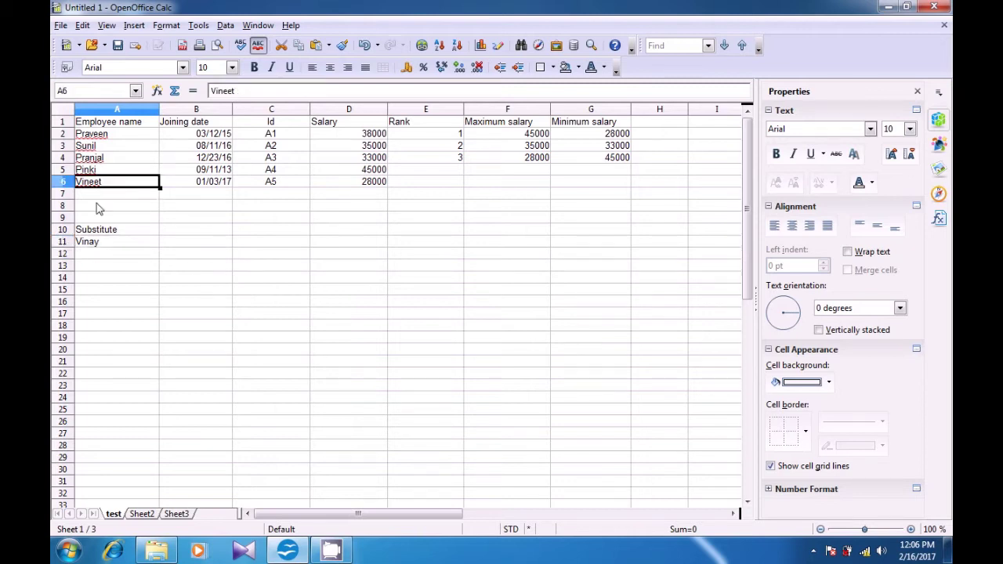
{"action": "left_click", "coordinate": [97, 244]}
{"action": "left_click", "coordinate": [189, 247]}
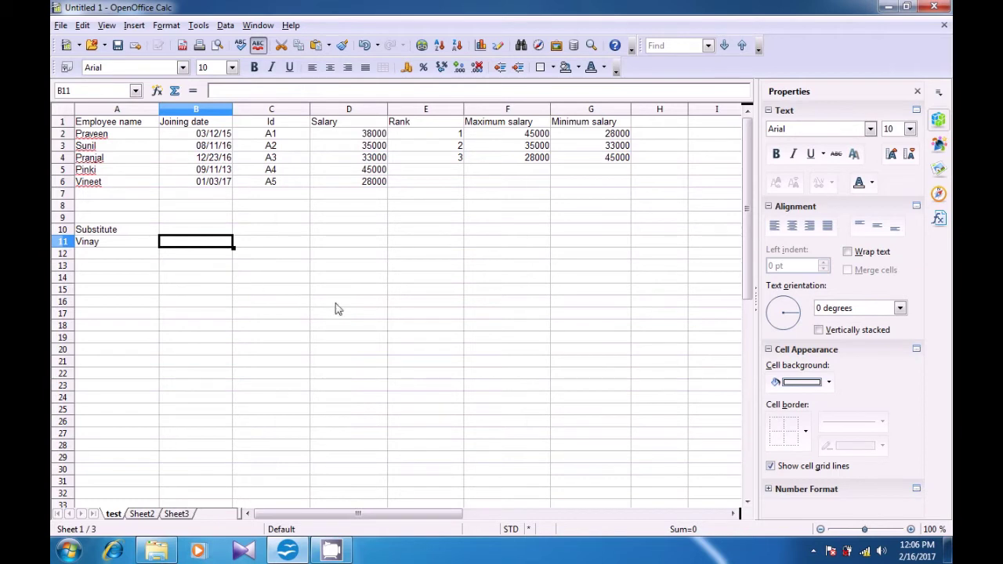
{"action": "left_click", "coordinate": [811, 551]}
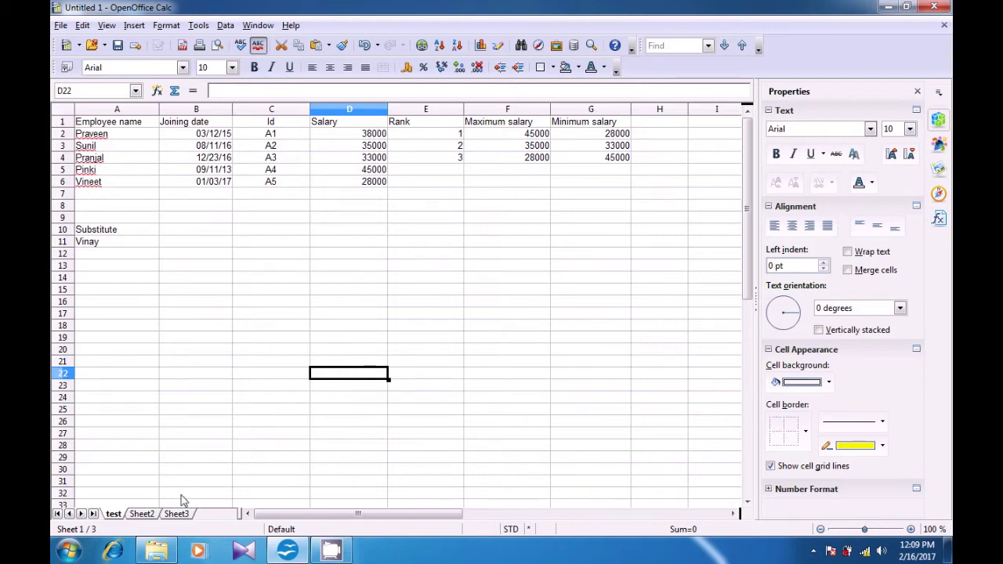
Widen column B on Sheet2 and enter the header "first name" in B1
{"action": "left_click", "coordinate": [141, 513]}
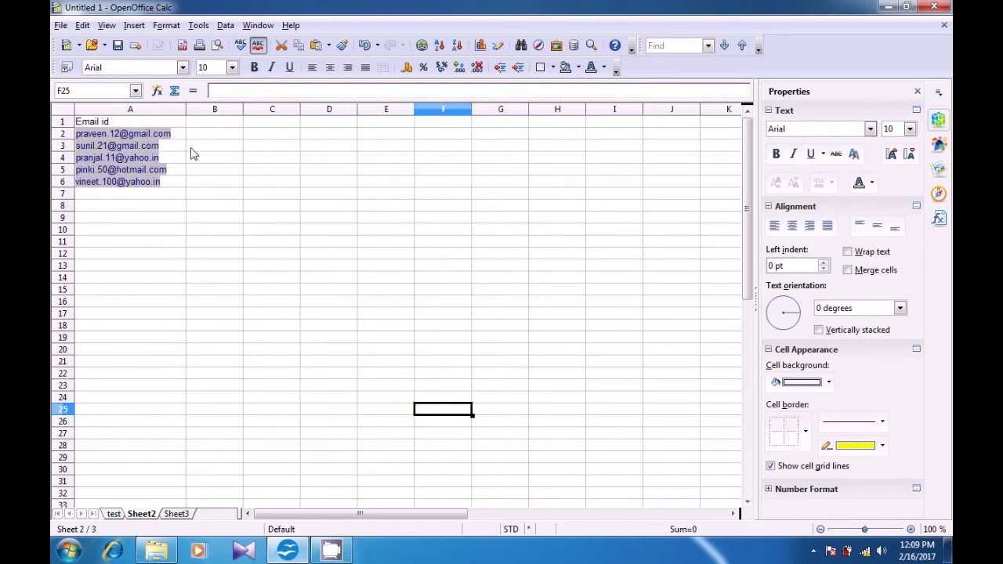
{"action": "left_click_drag", "start_coordinate": [242, 114], "coordinate": [272, 119]}
{"action": "left_click", "coordinate": [241, 124]}
{"action": "type", "text": "first name"}
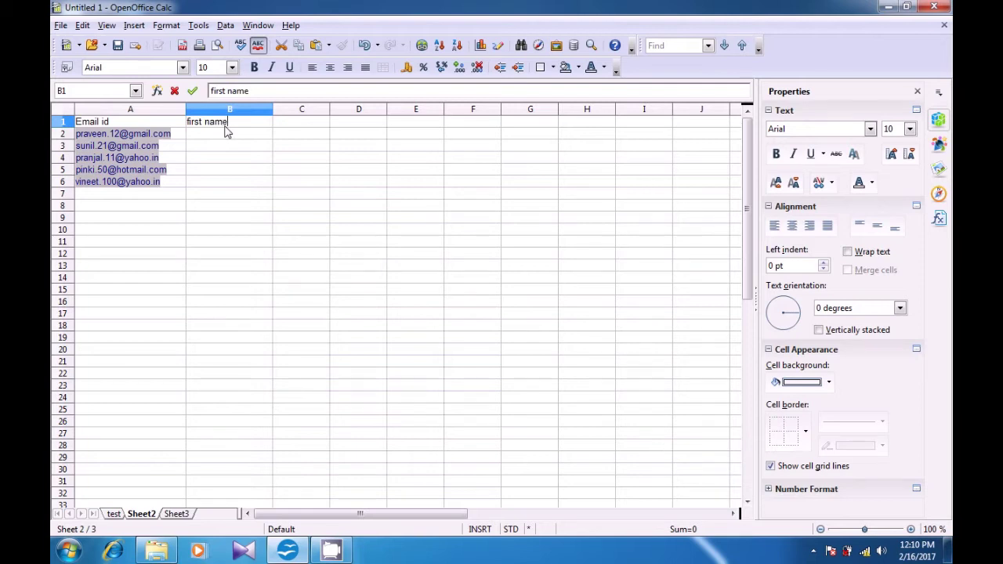
Start a LEFT formula in B2 of Sheet2 with A2 as the text argument
{"action": "left_click", "coordinate": [222, 137]}
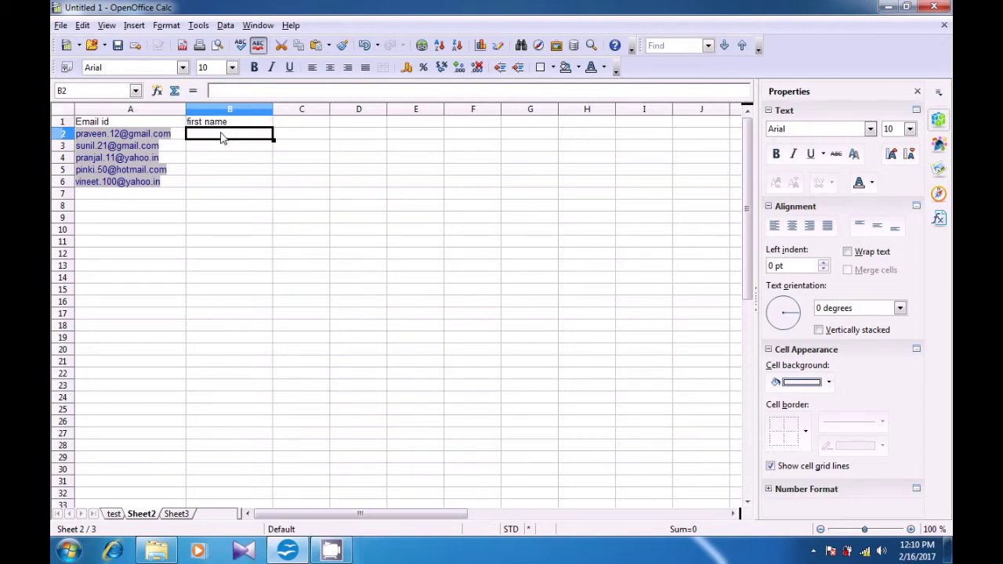
{"action": "type", "text": "="}
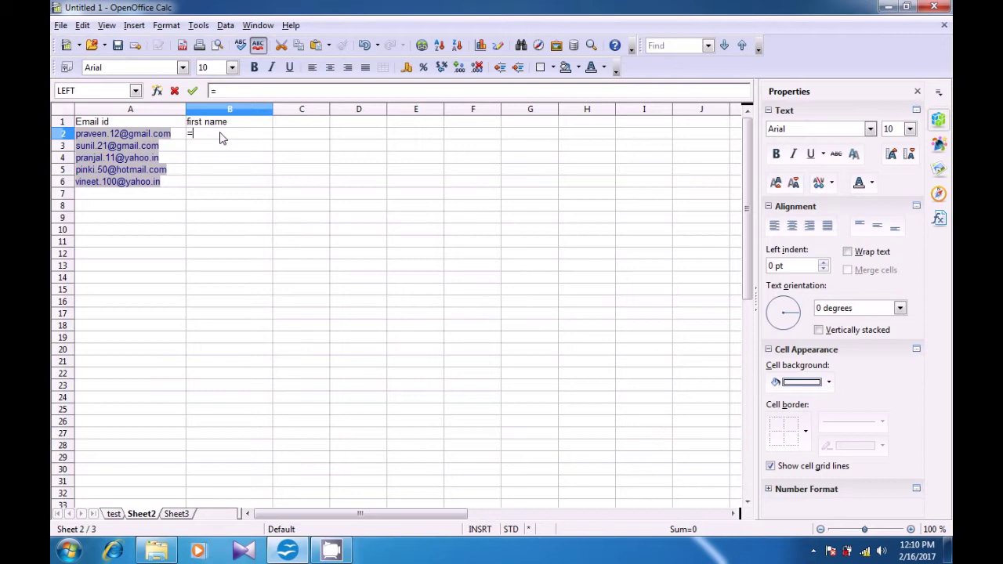
{"action": "type", "text": "left("}
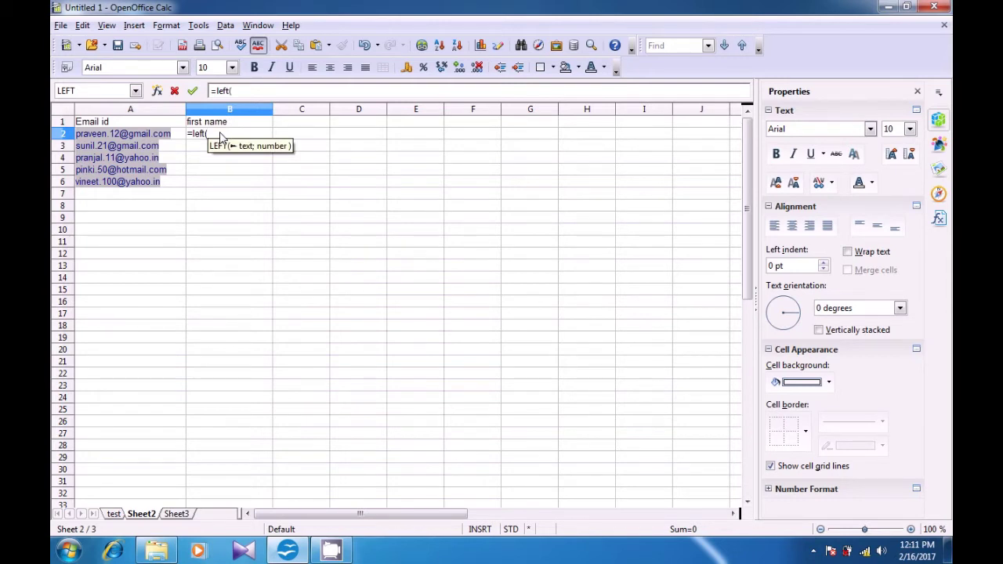
{"action": "left_click", "coordinate": [181, 138]}
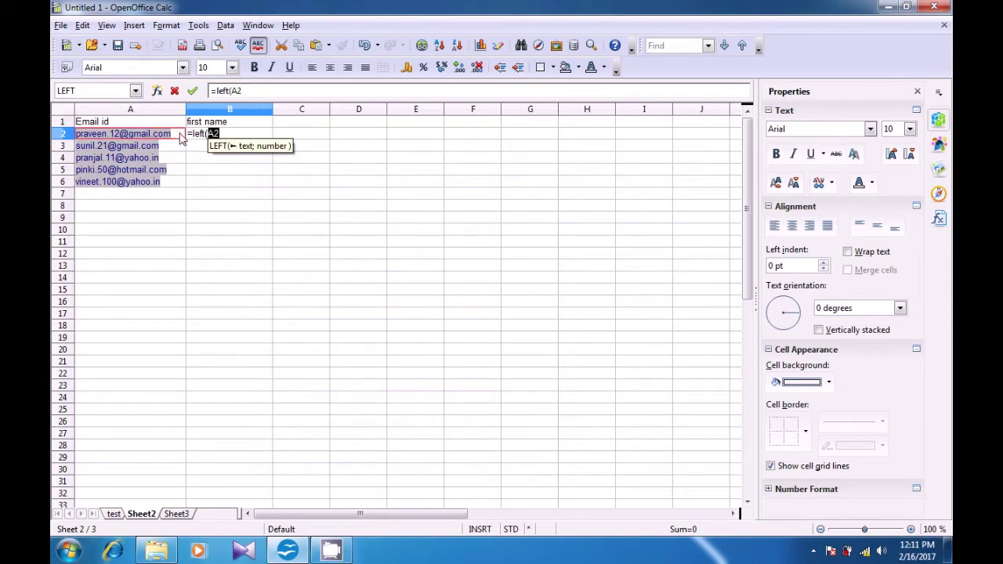
{"action": "type", "text": ";"}
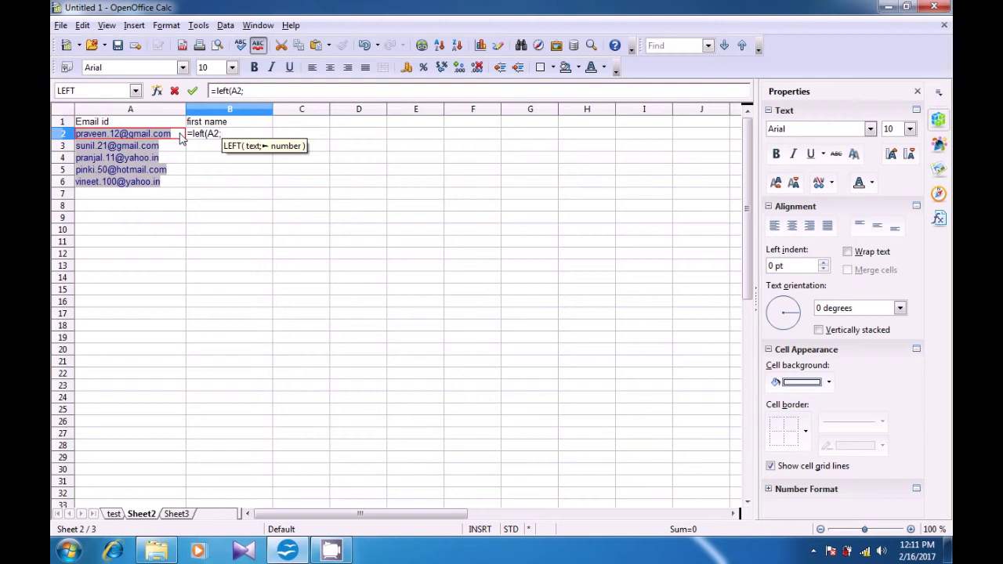
Complete the LEFT formula in B2 with FIND(".";A2)-1 as the number of characters
{"action": "type", "text": "find"}
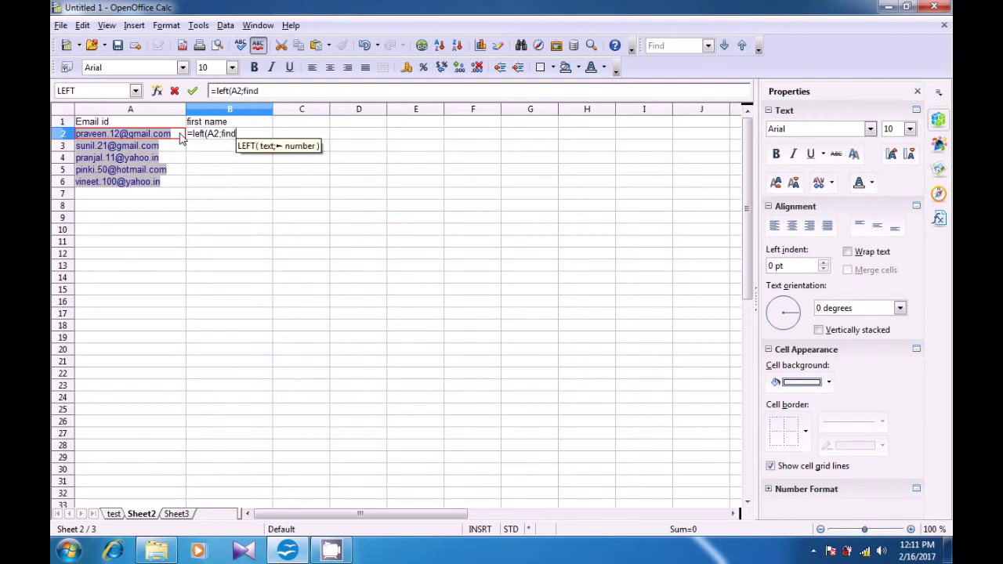
{"action": "type", "text": "("}
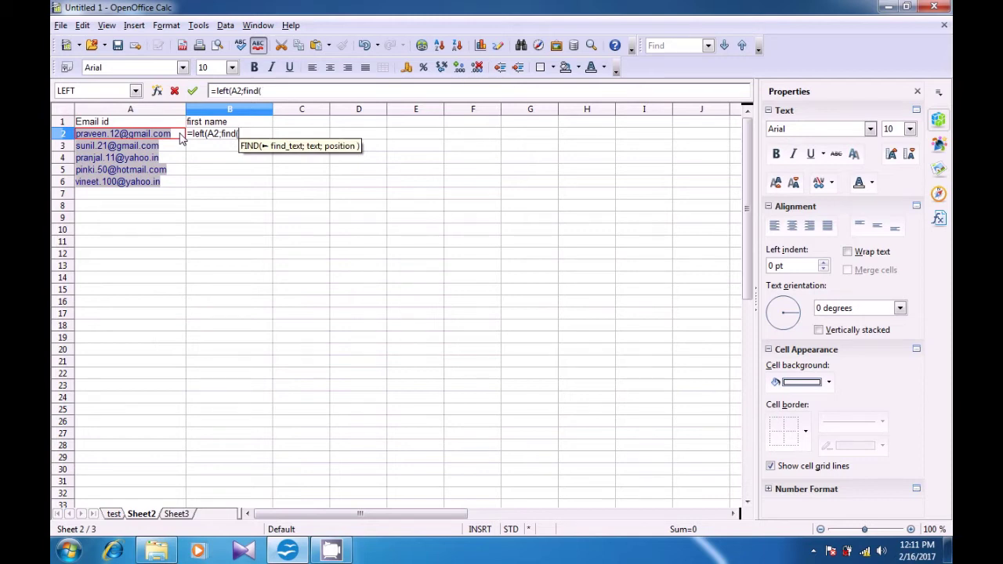
{"action": "type", "text": "\"."}
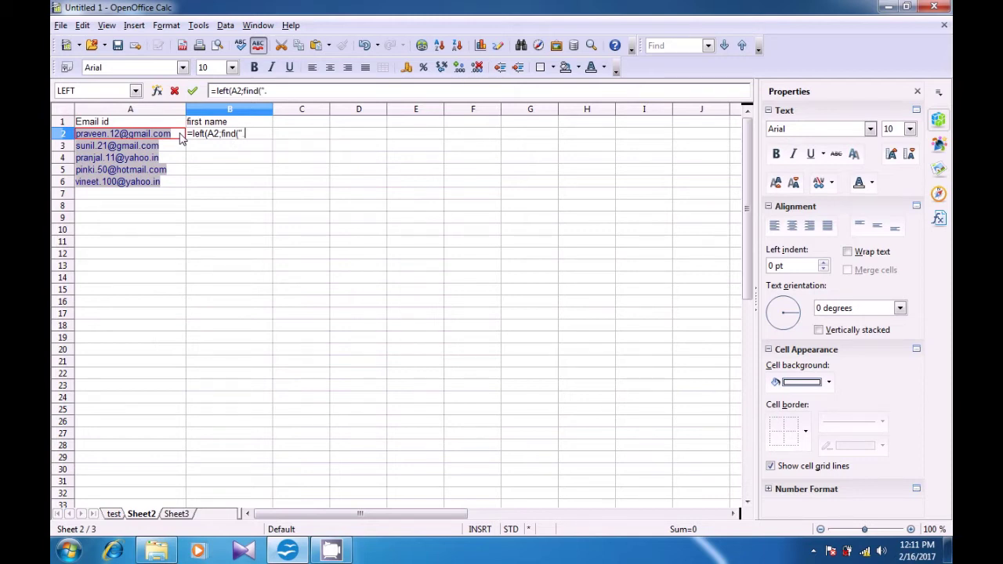
{"action": "type", "text": "\";"}
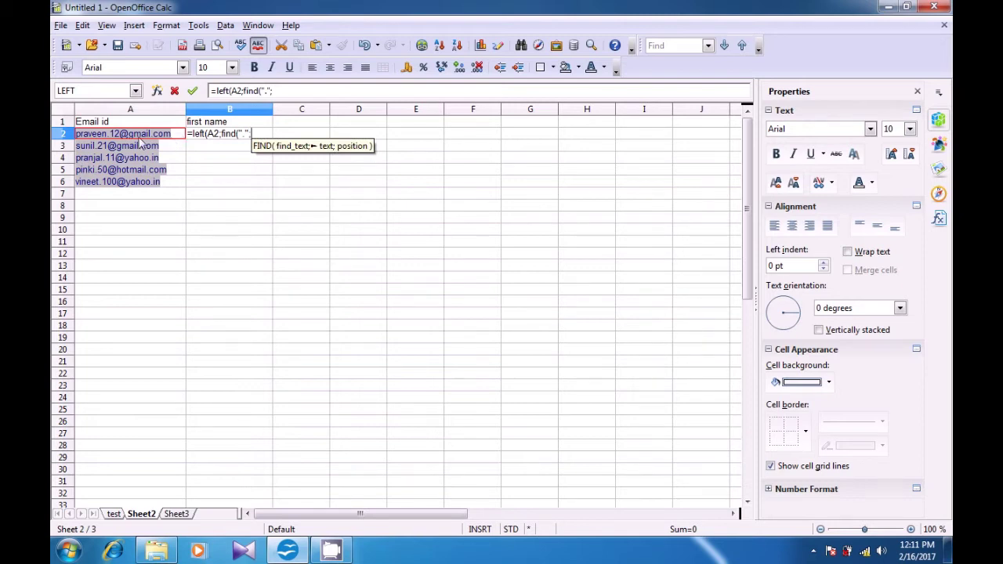
{"action": "left_click", "coordinate": [182, 137]}
{"action": "type", "text": ")-1"}
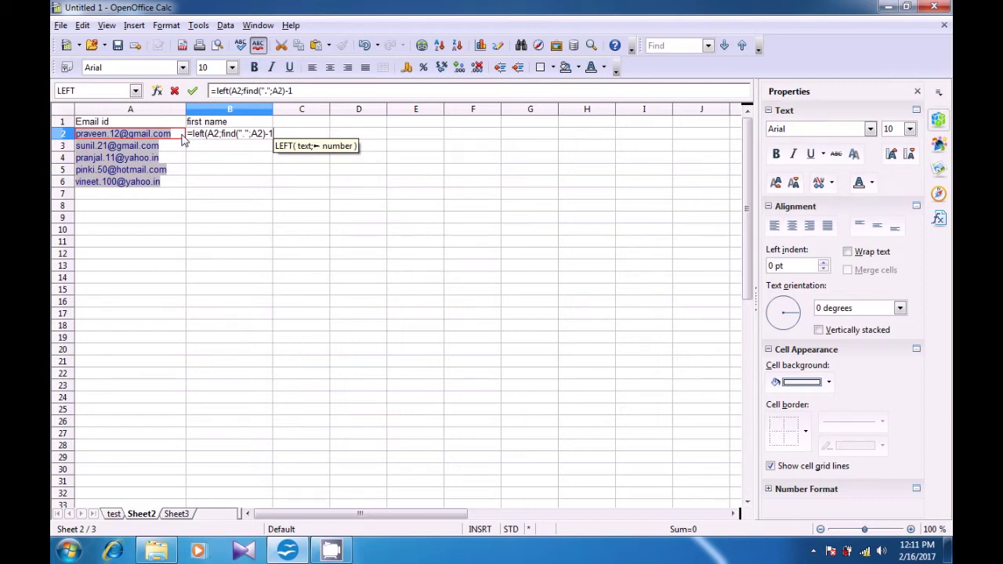
{"action": "type", "text": ")"}
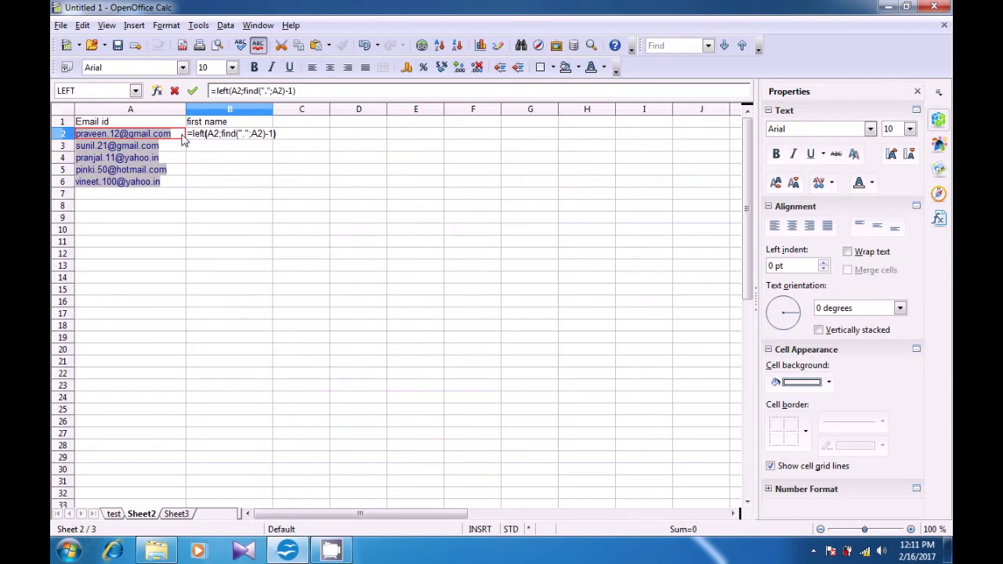
{"action": "key", "text": "Return"}
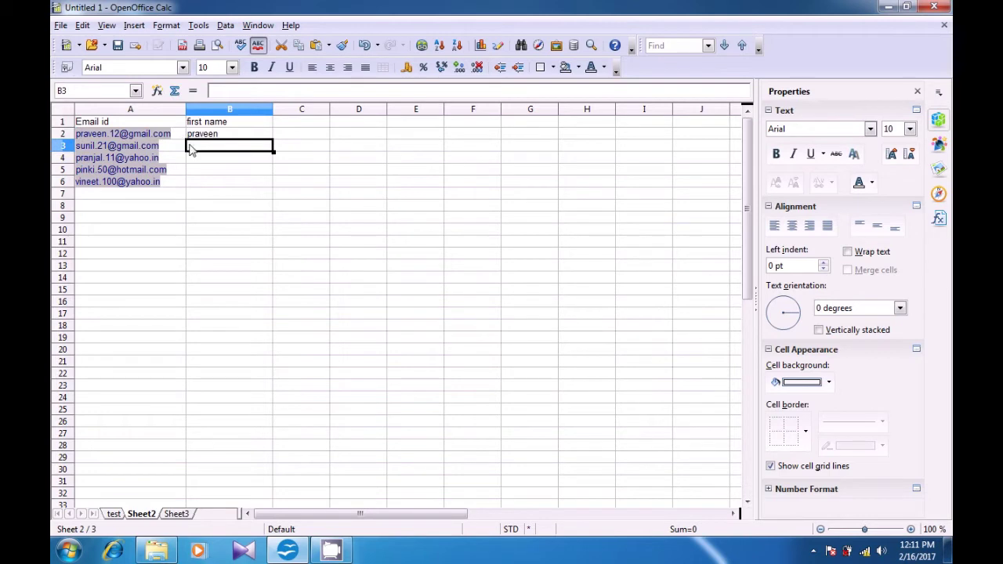
Fill the first-name formula from B2 down to B6 and check the copied formulas in column B
{"action": "left_click", "coordinate": [215, 135]}
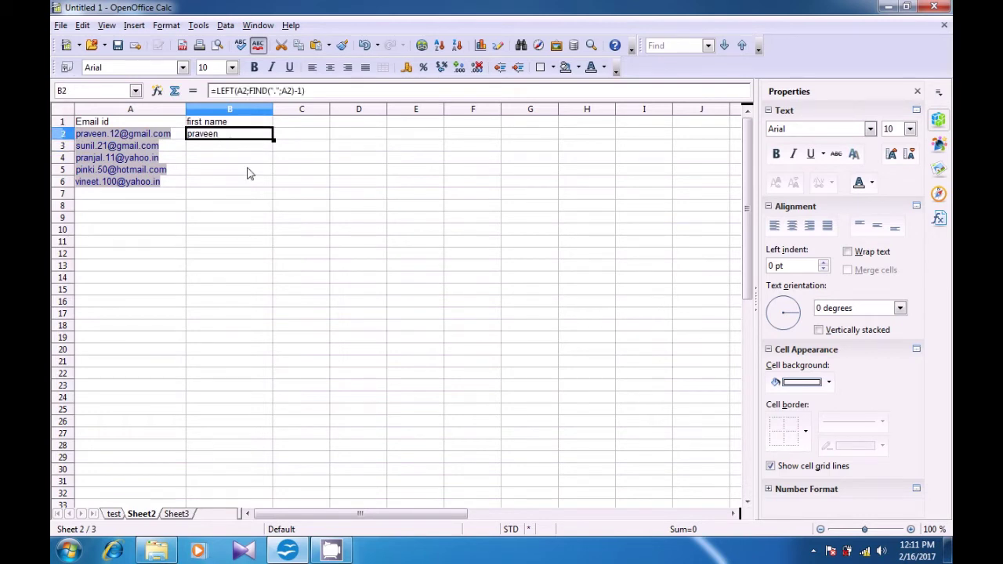
{"action": "left_click_drag", "start_coordinate": [273, 139], "coordinate": [274, 186]}
{"action": "left_click", "coordinate": [231, 222]}
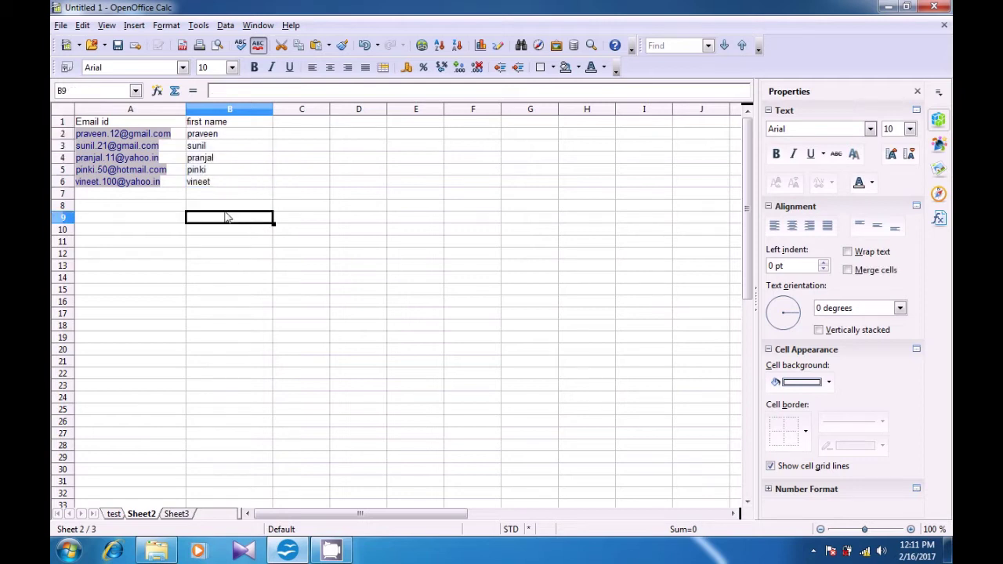
{"action": "left_click", "coordinate": [198, 148]}
{"action": "key", "text": "Down"}
{"action": "key", "text": "Down"}
{"action": "key", "text": "Down"}
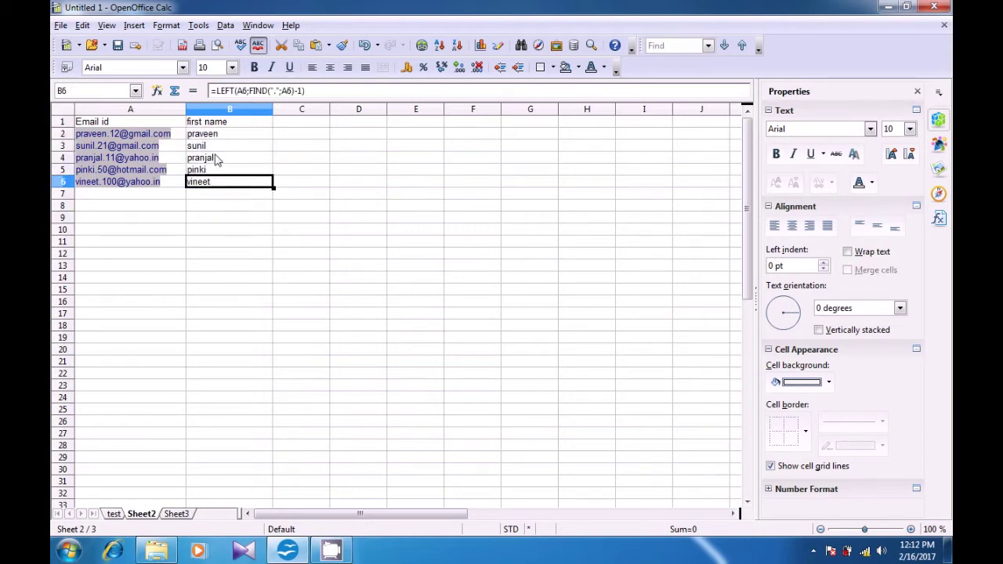
{"action": "left_click", "coordinate": [223, 196]}
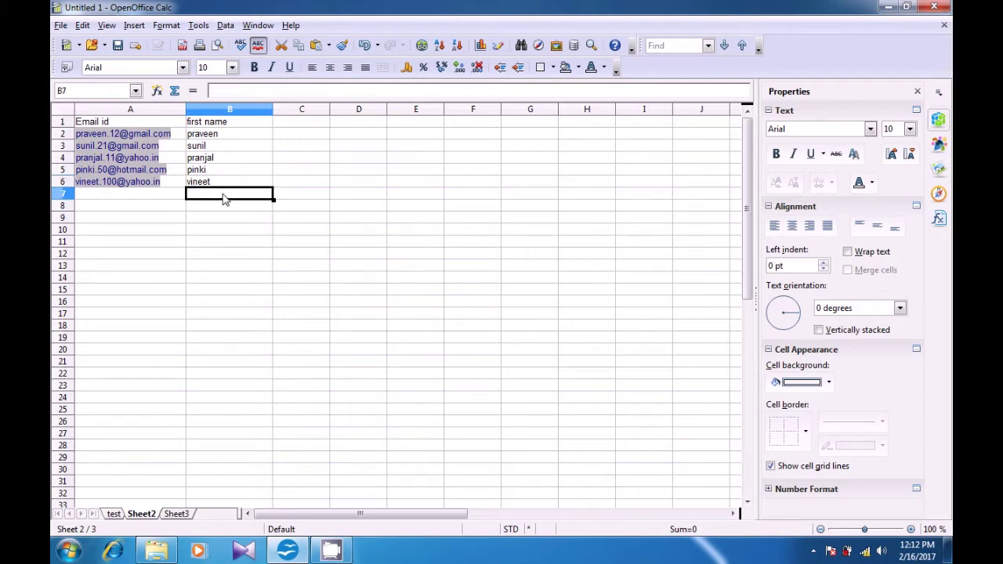
{"action": "left_click", "coordinate": [217, 182]}
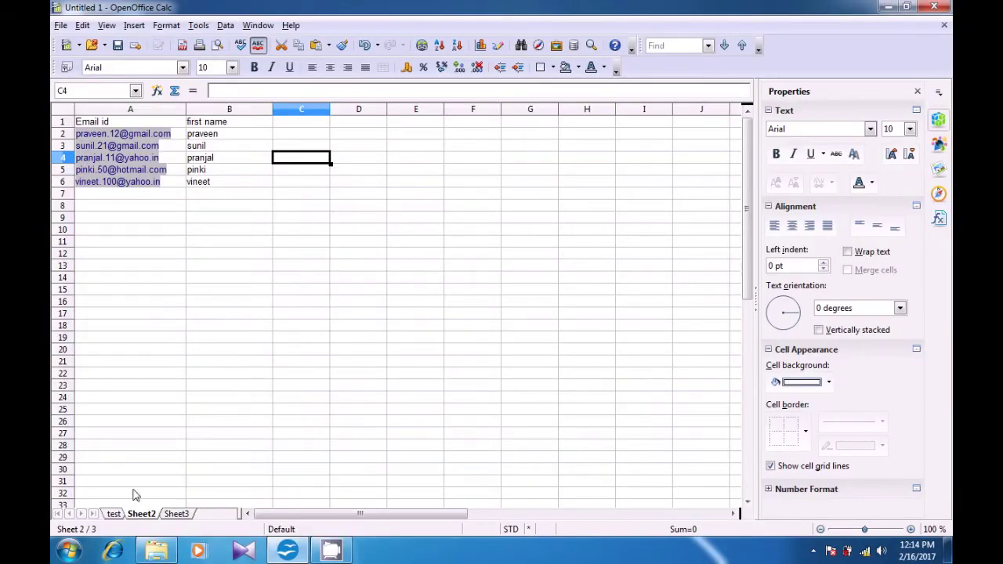
On the test sheet, repeat the first employee's name in A7 and fill the joining date from B6 into B7
{"action": "left_click", "coordinate": [115, 513]}
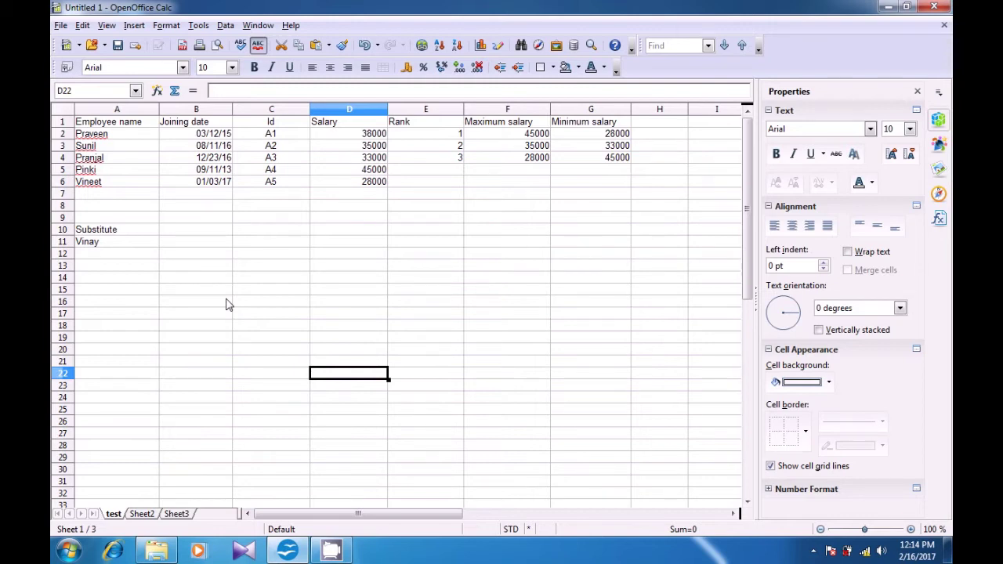
{"action": "left_click", "coordinate": [93, 140]}
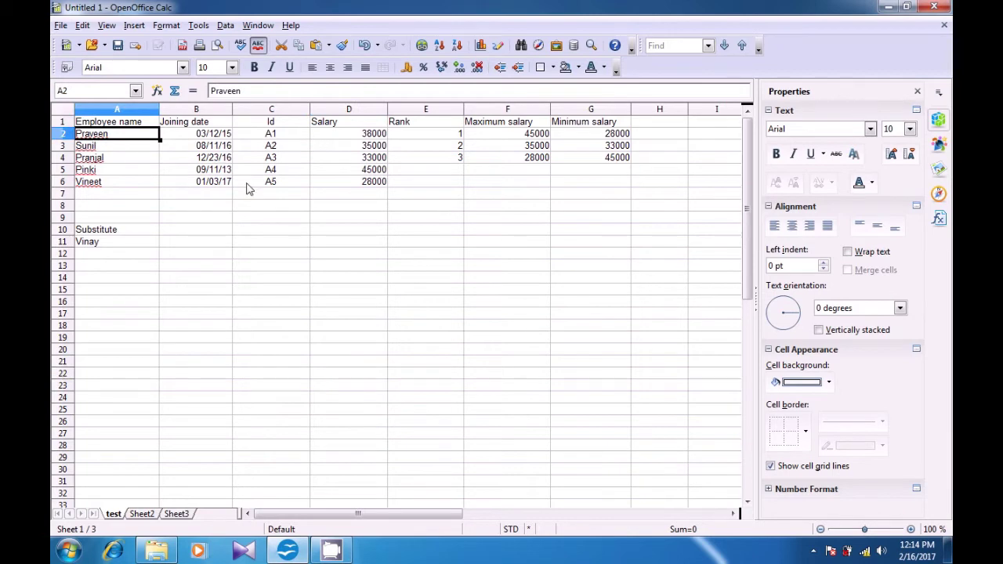
{"action": "left_click", "coordinate": [95, 267]}
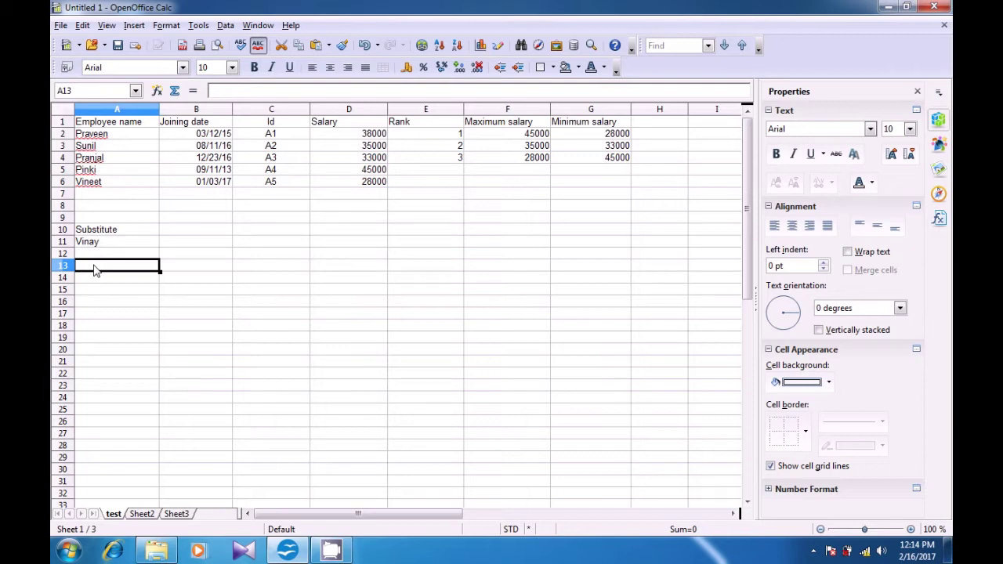
{"action": "left_click", "coordinate": [88, 194]}
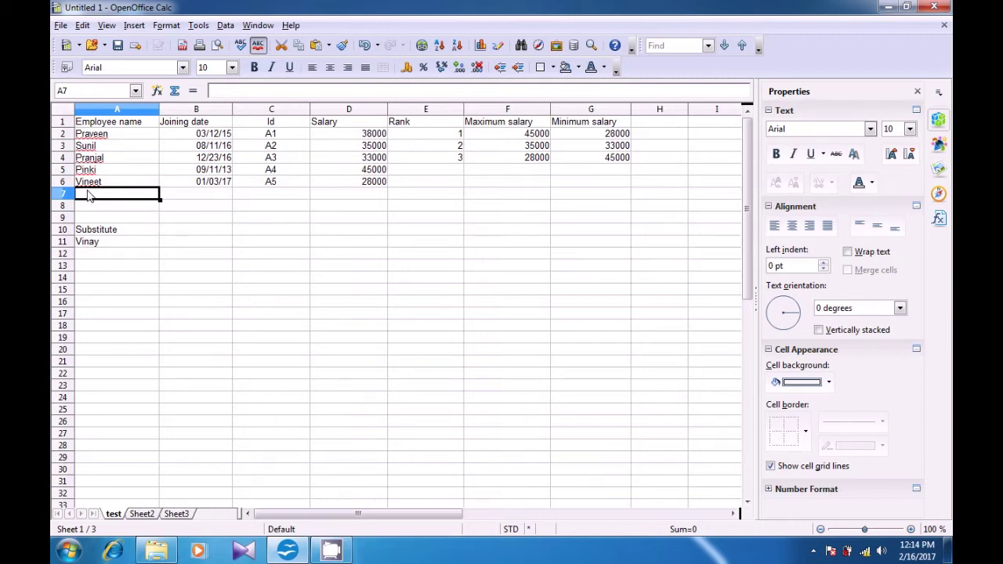
{"action": "type", "text": "Pra"}
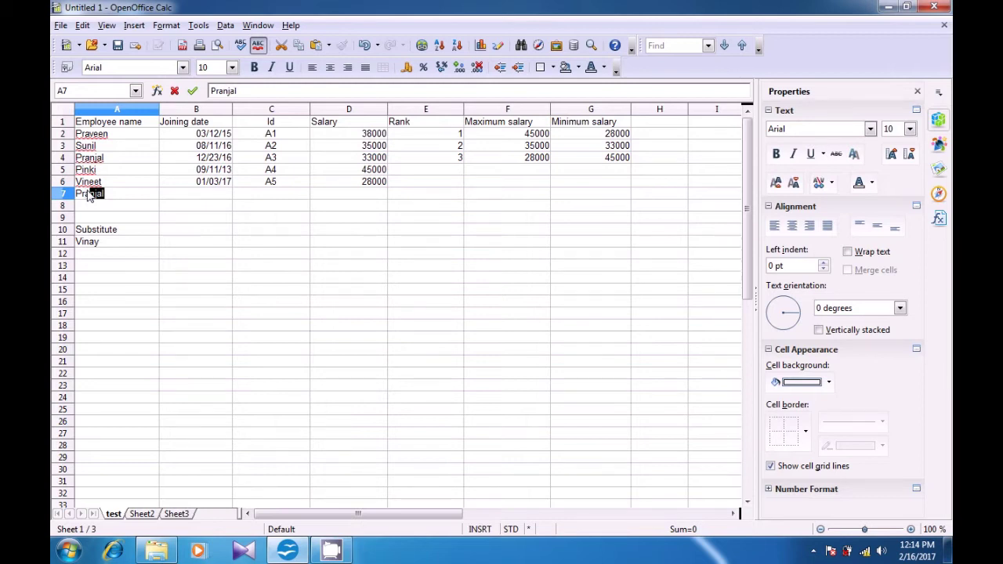
{"action": "key", "text": "ctrl+Tab"}
{"action": "key", "text": "Return"}
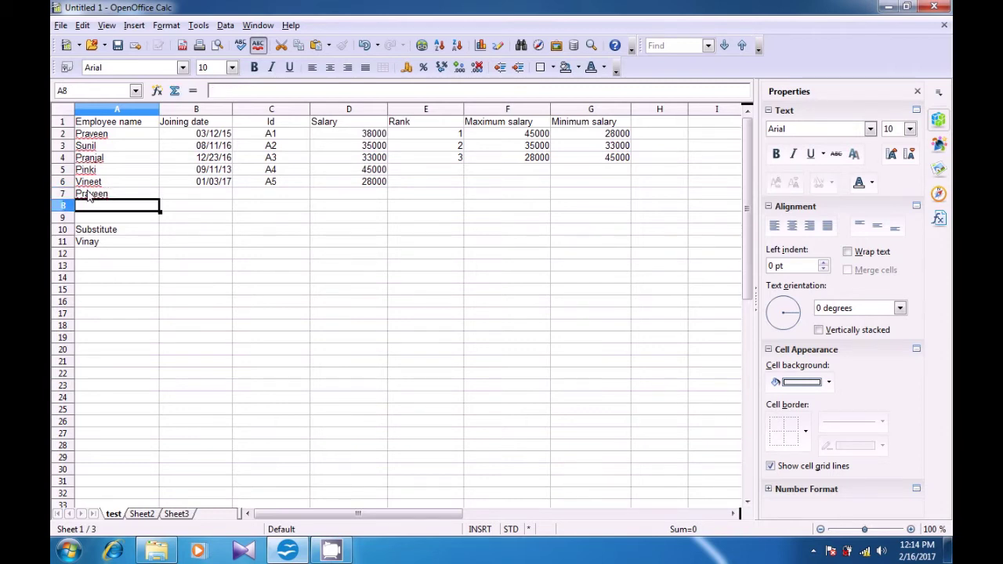
{"action": "left_click", "coordinate": [213, 182]}
{"action": "left_click_drag", "start_coordinate": [232, 188], "coordinate": [247, 204]}
Enter the Id A1 in C7, centre it, and compare it with the Id in C2
{"action": "left_click", "coordinate": [270, 195]}
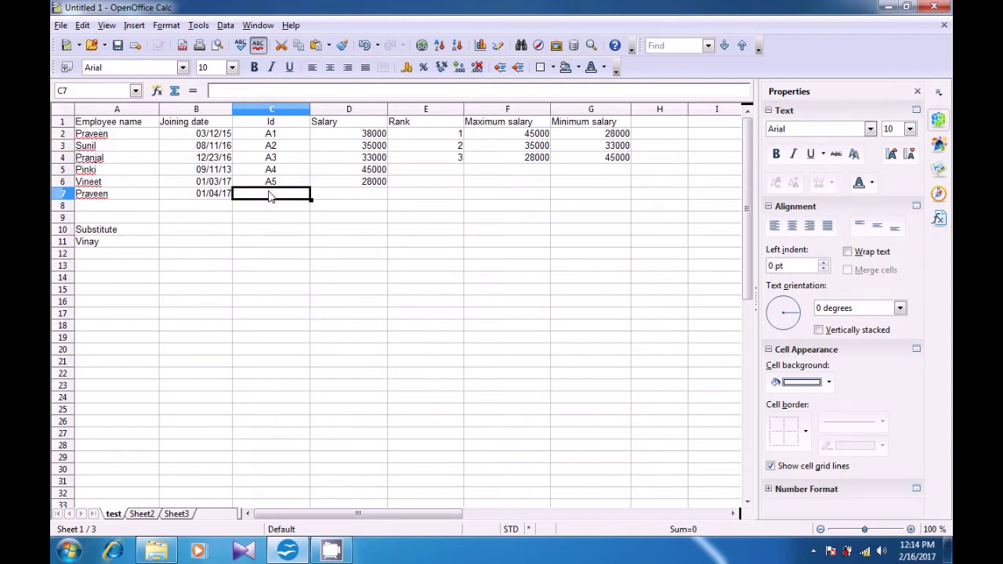
{"action": "type", "text": "A1"}
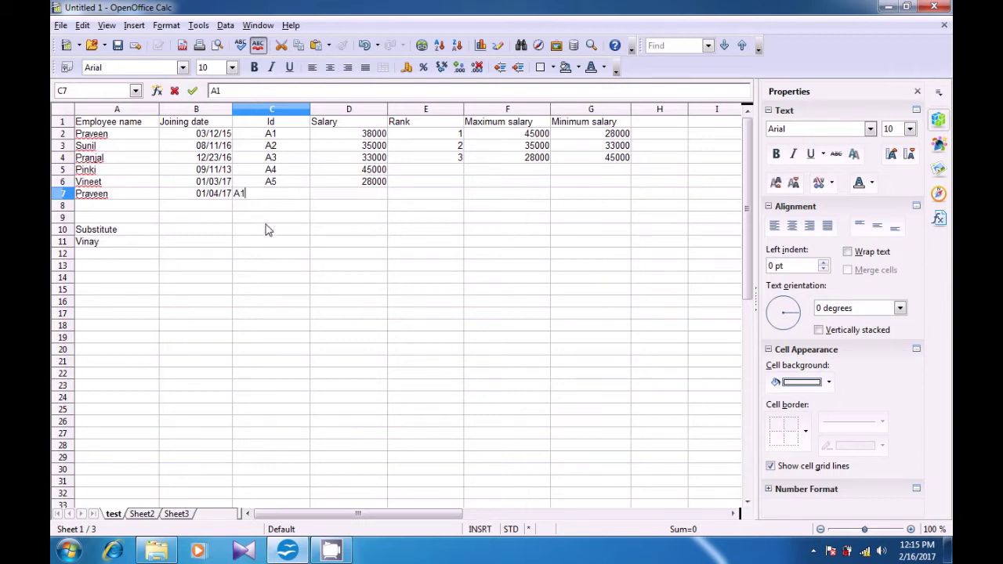
{"action": "key", "text": "Return"}
{"action": "left_click", "coordinate": [247, 197]}
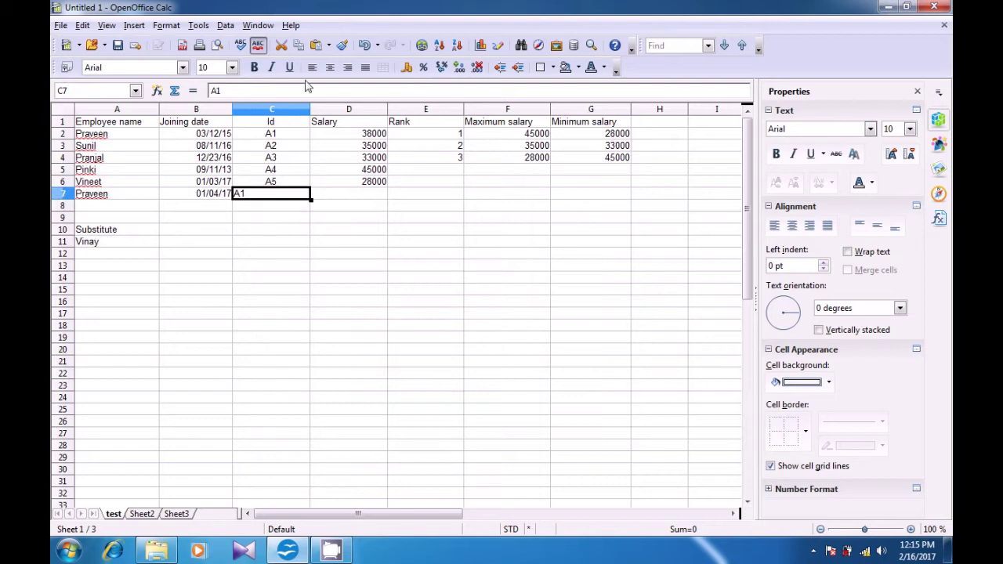
{"action": "left_click", "coordinate": [329, 69]}
{"action": "left_click", "coordinate": [271, 234]}
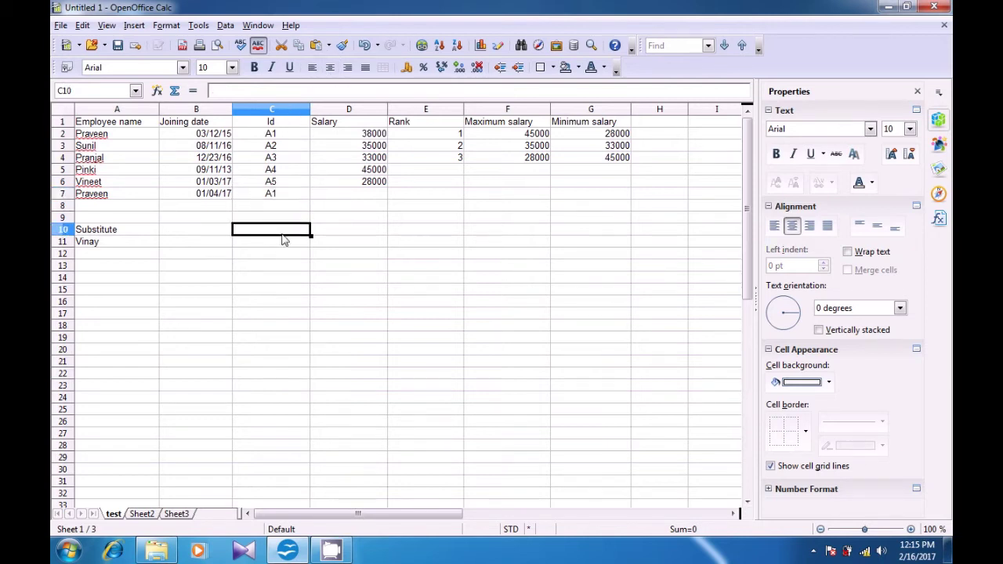
{"action": "left_click", "coordinate": [282, 195]}
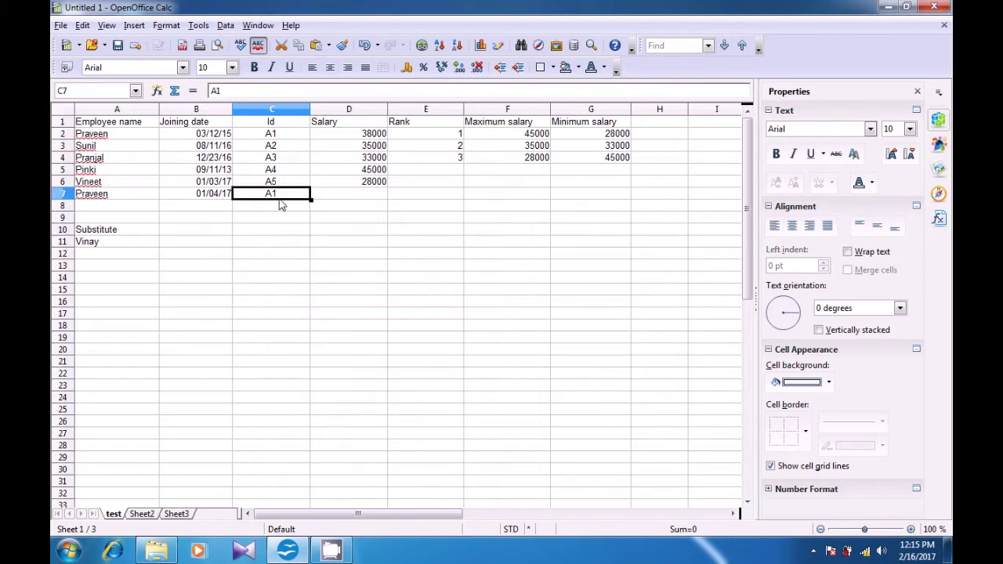
{"action": "left_click", "coordinate": [276, 136]}
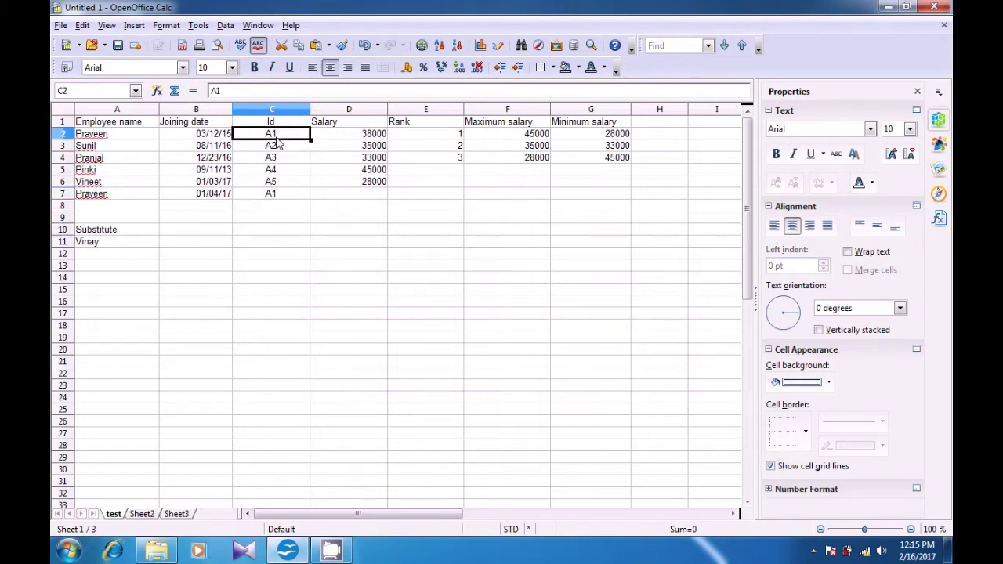
Enter a salary of 30000 in D7 for the repeated employee
{"action": "left_click", "coordinate": [360, 196]}
{"action": "type", "text": "30000"}
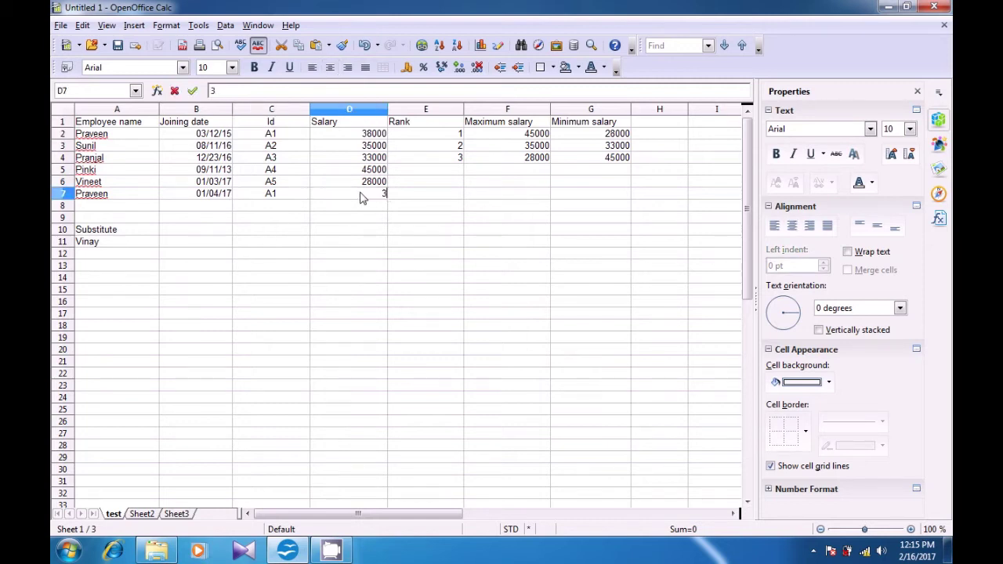
{"action": "left_click", "coordinate": [358, 244]}
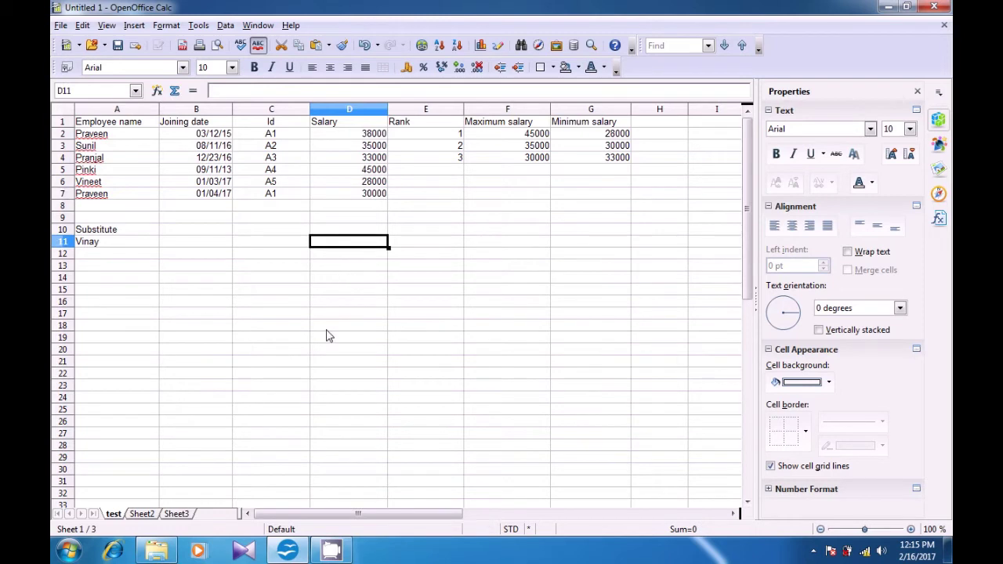
Enter the first employee's name in lowercase in cell A13 of the test sheet
{"action": "left_click", "coordinate": [96, 267]}
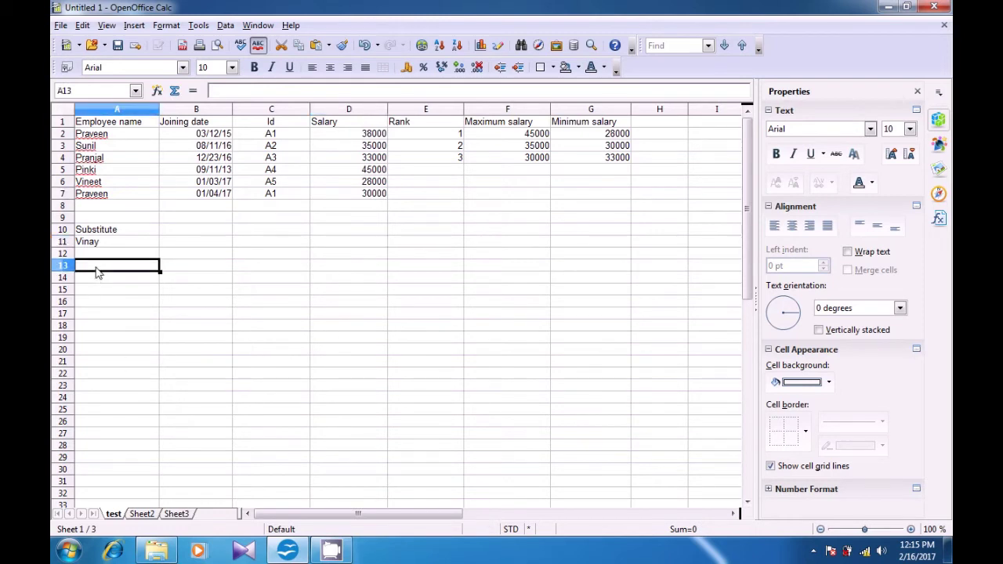
{"action": "type", "text": "pr"}
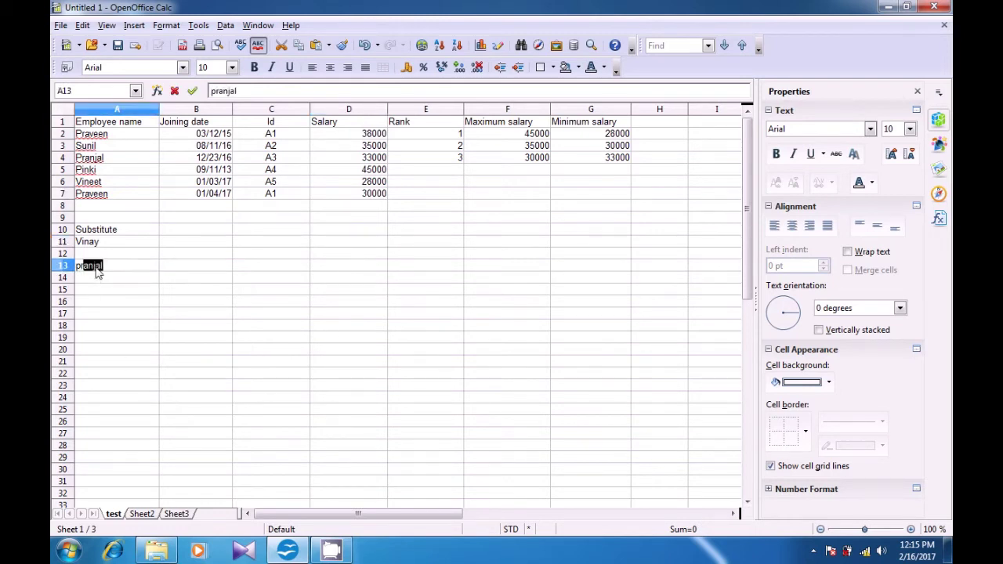
{"action": "type", "text": "a"}
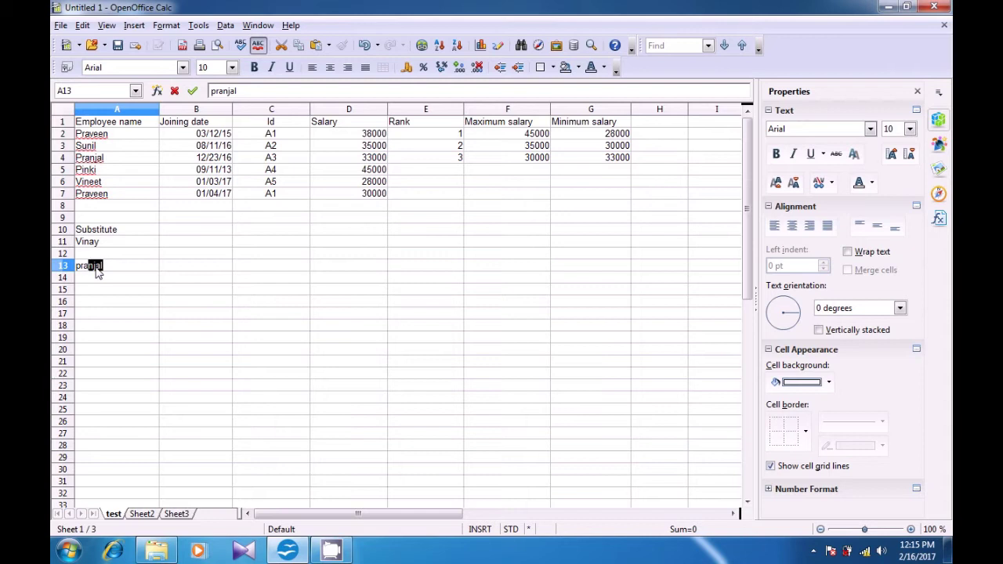
{"action": "type", "text": "v"}
{"action": "key", "text": "Return"}
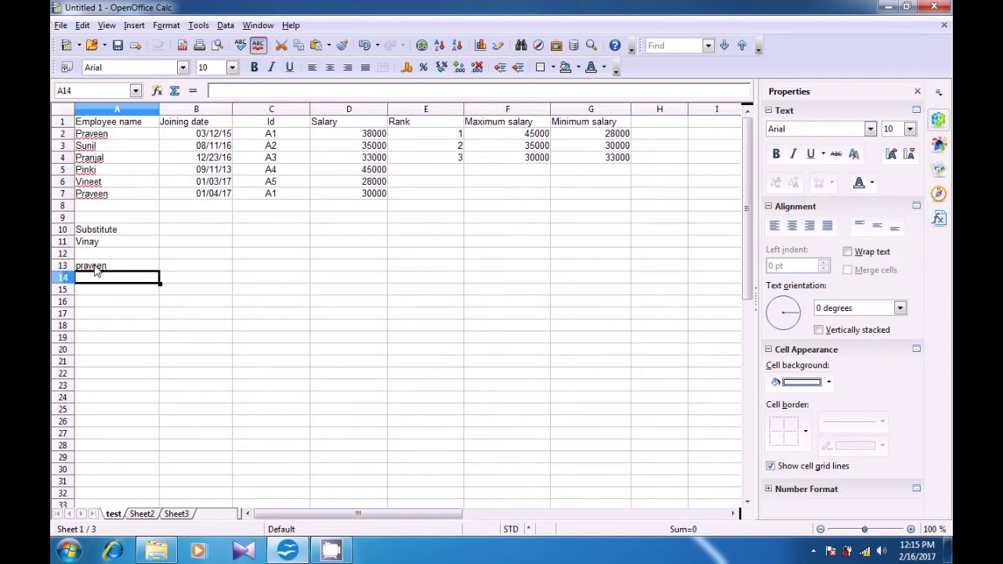
Review the lowercase name in A13 and the matching Ids in C7 and C2 on the test sheet
{"action": "left_click", "coordinate": [95, 267]}
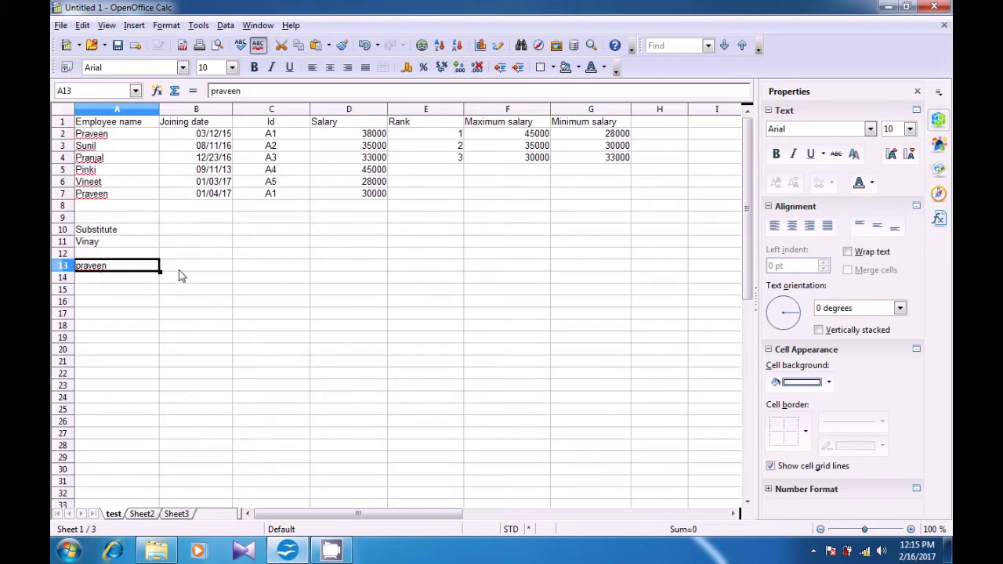
{"action": "left_click", "coordinate": [269, 196]}
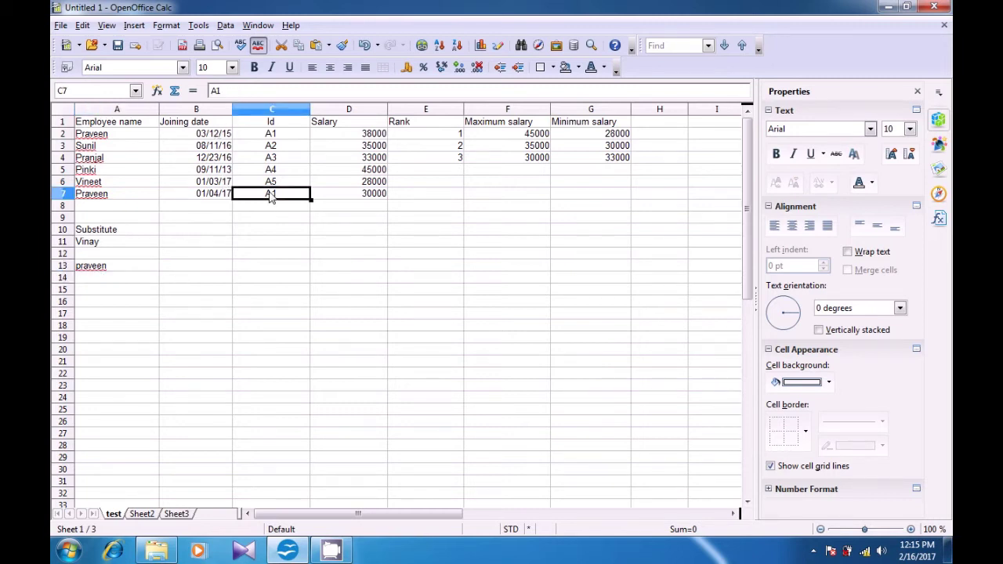
{"action": "left_click", "coordinate": [270, 137]}
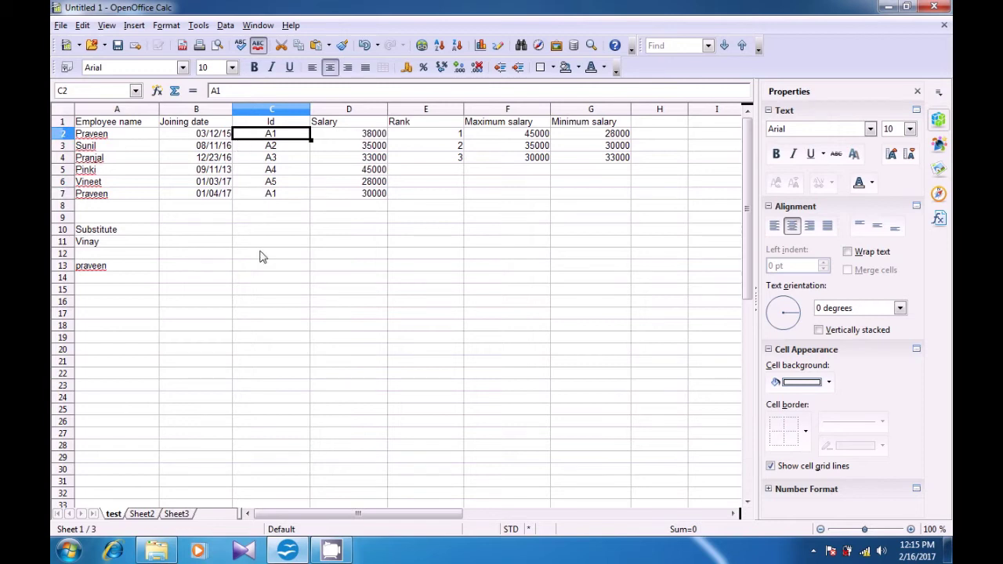
Start a SUMIFS formula in B13 with the salaries D2:D7 as the sum range
{"action": "left_click", "coordinate": [200, 268]}
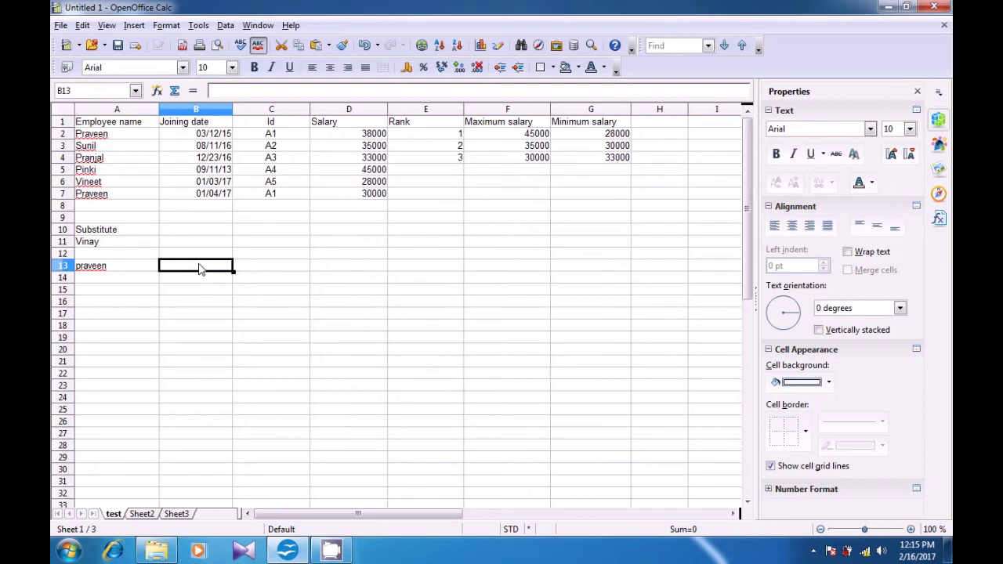
{"action": "type", "text": "="}
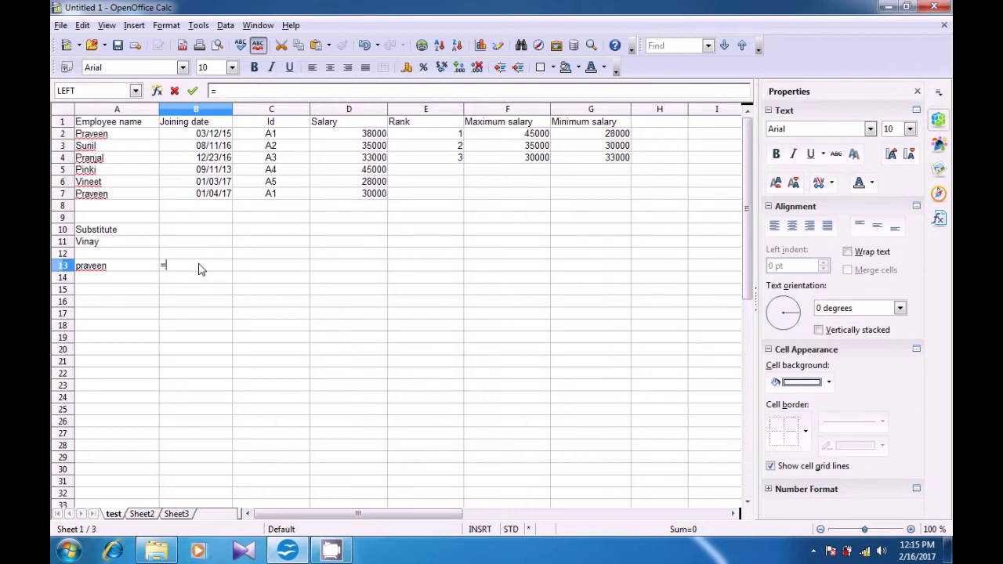
{"action": "type", "text": "m"}
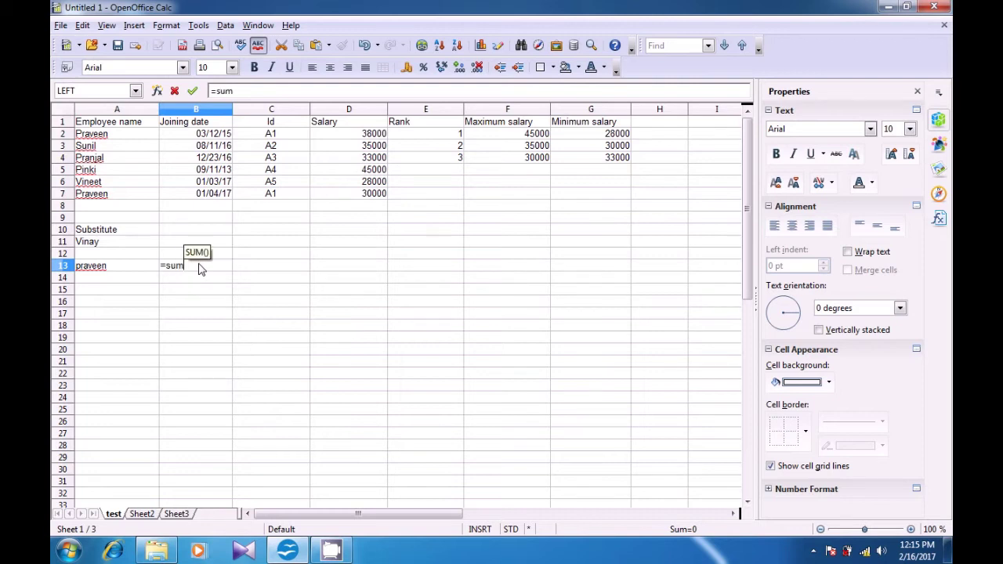
{"action": "type", "text": "if("}
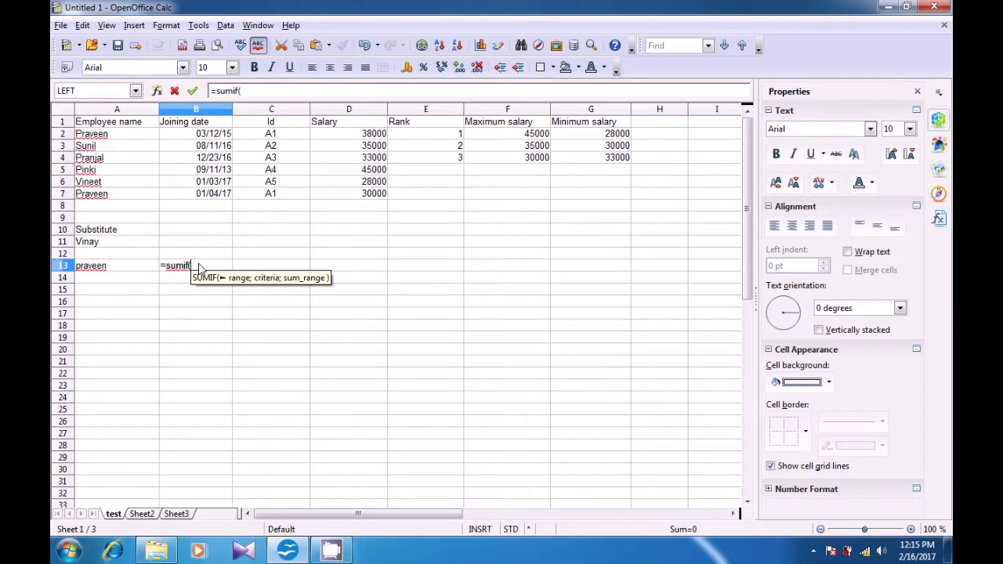
{"action": "key", "text": "BackSpace"}
{"action": "key", "text": "BackSpace"}
{"action": "type", "text": "fs("}
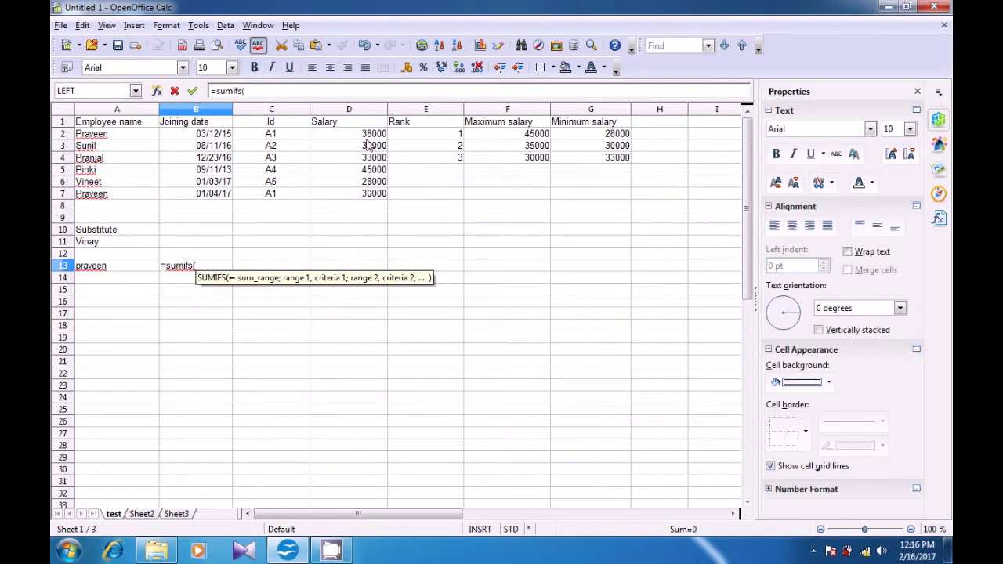
{"action": "left_click_drag", "start_coordinate": [362, 137], "coordinate": [362, 197]}
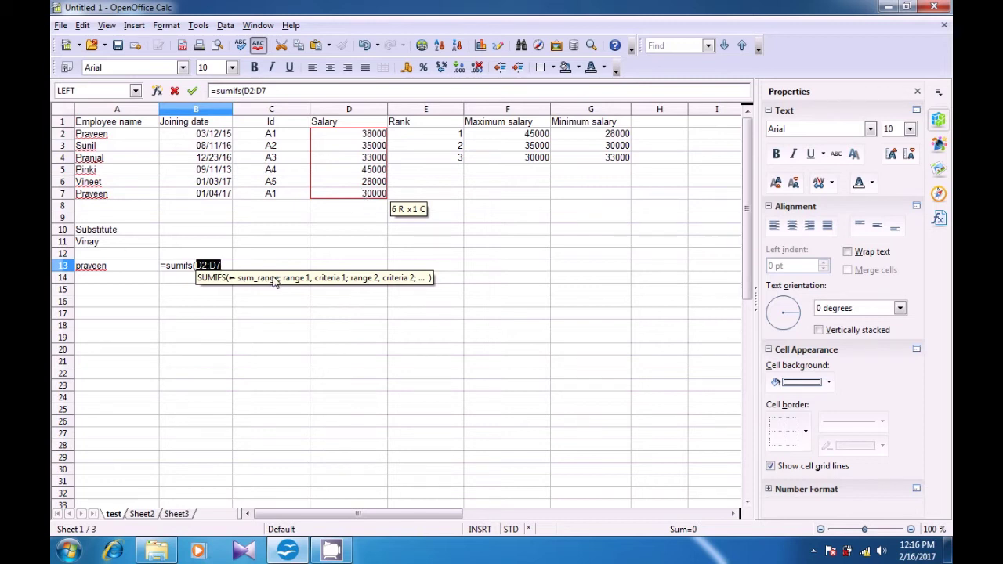
{"action": "type", "text": ";"}
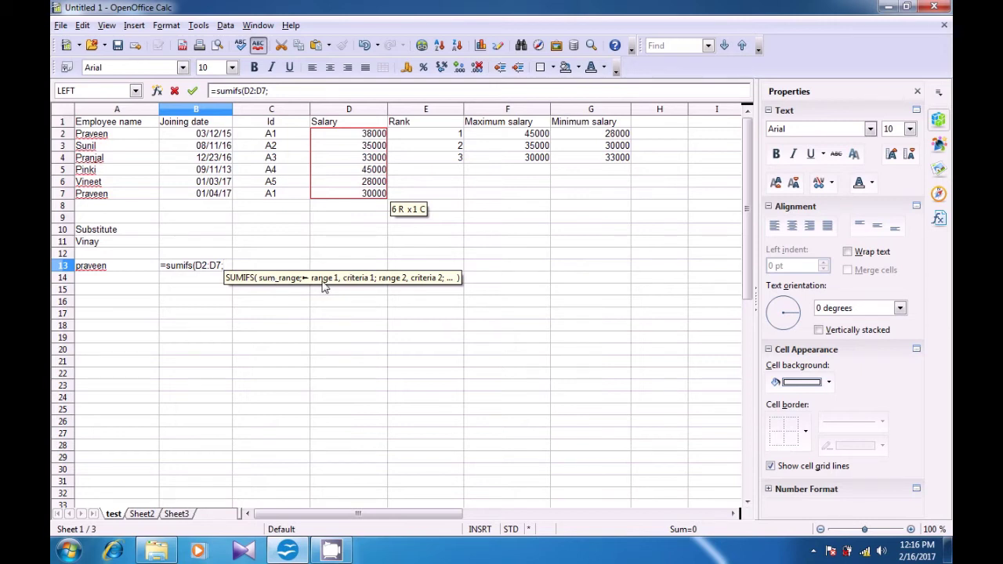
Add the employee names A2:A7 as the first SUMIFS range, with A13 as its criterion
{"action": "left_click_drag", "start_coordinate": [98, 134], "coordinate": [101, 195]}
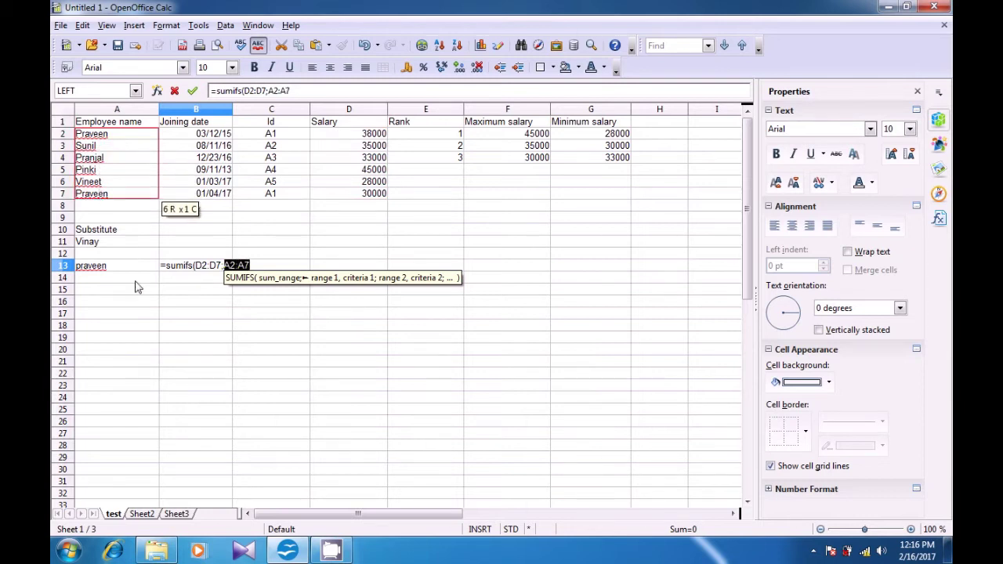
{"action": "type", "text": ";"}
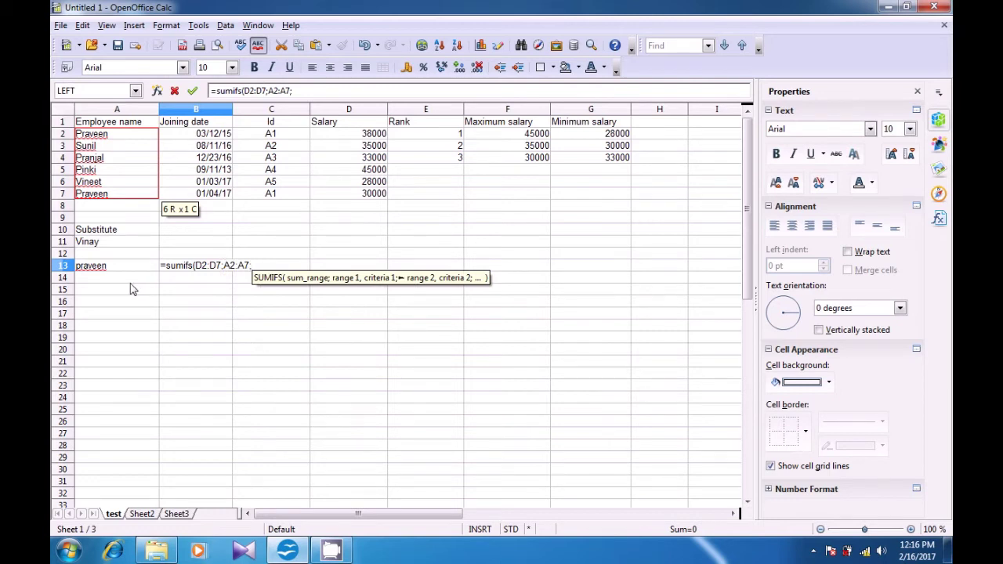
{"action": "left_click", "coordinate": [92, 268]}
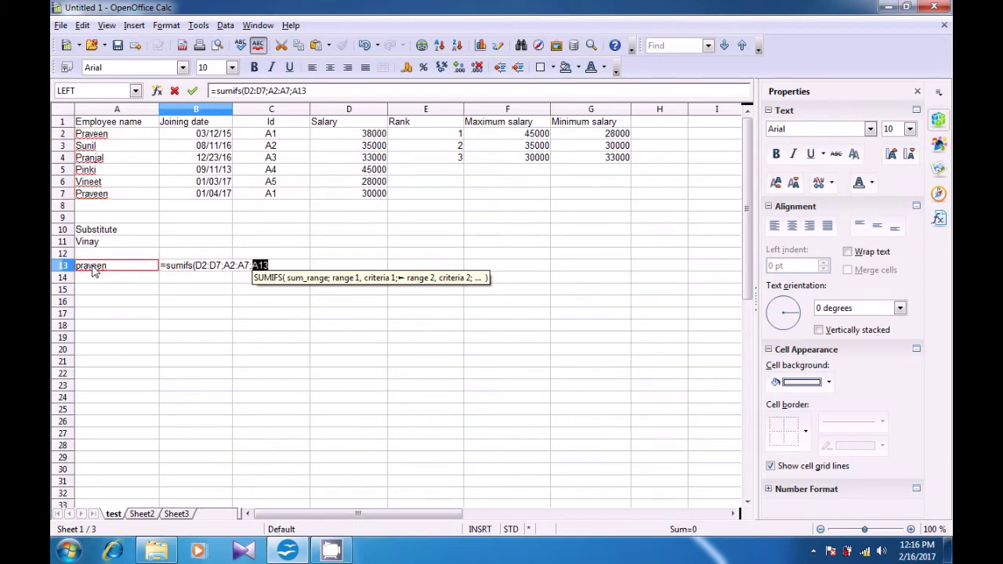
{"action": "type", "text": ";"}
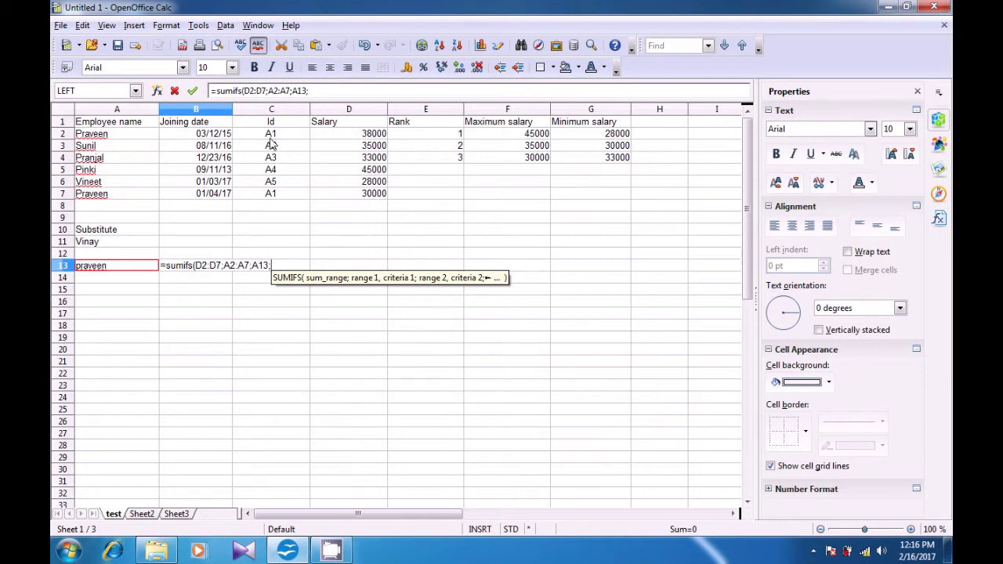
Add the Ids C2:C7 as the second SUMIFS range with C2 as its criterion, and complete the formula
{"action": "left_click_drag", "start_coordinate": [270, 138], "coordinate": [274, 196]}
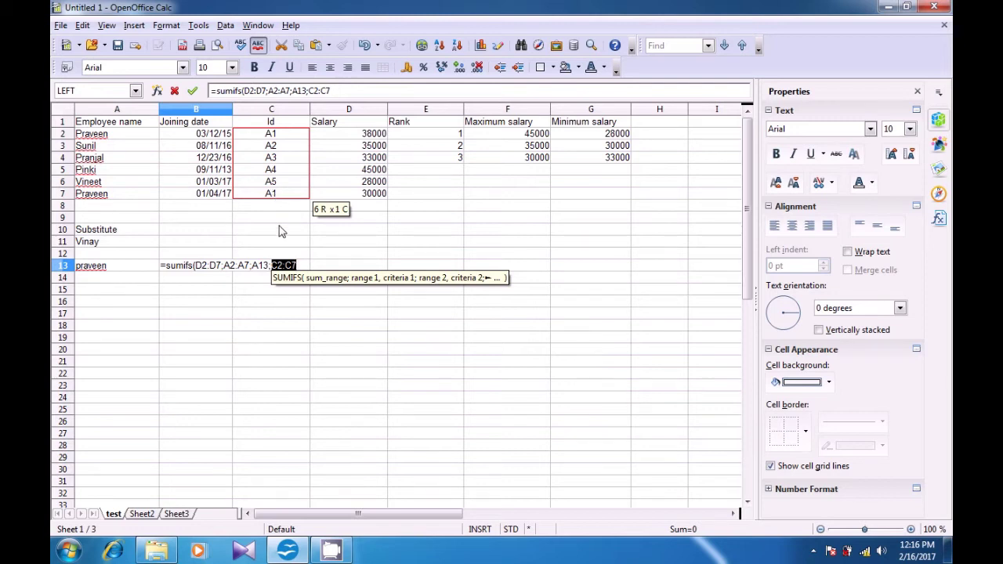
{"action": "type", "text": ";"}
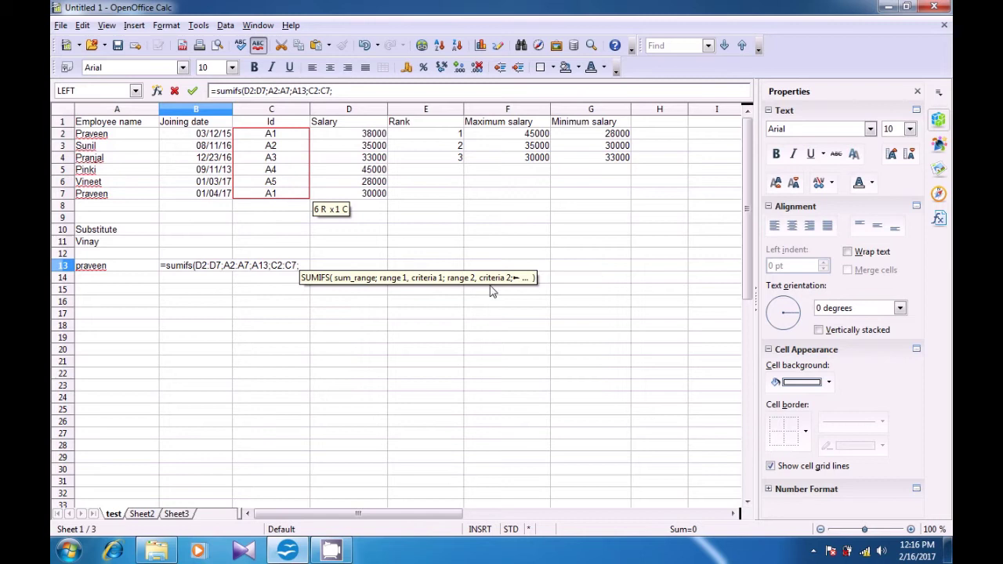
{"action": "left_click", "coordinate": [270, 135]}
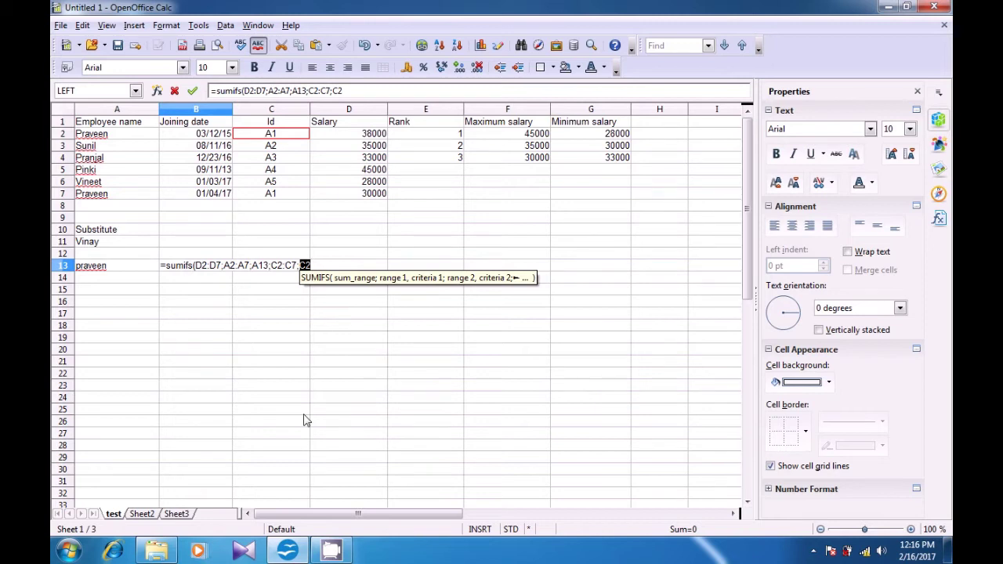
{"action": "type", "text": ")"}
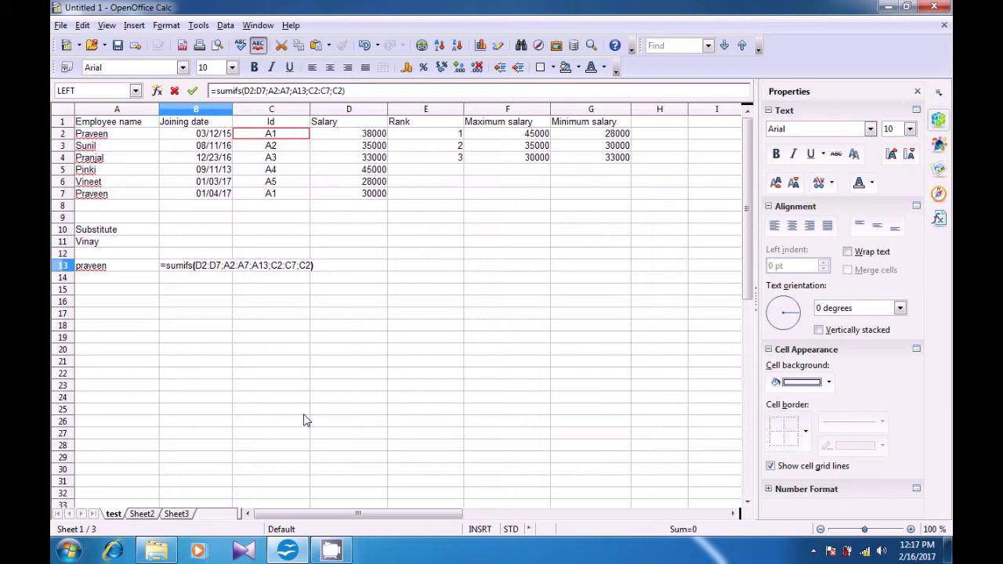
{"action": "key", "text": "Return"}
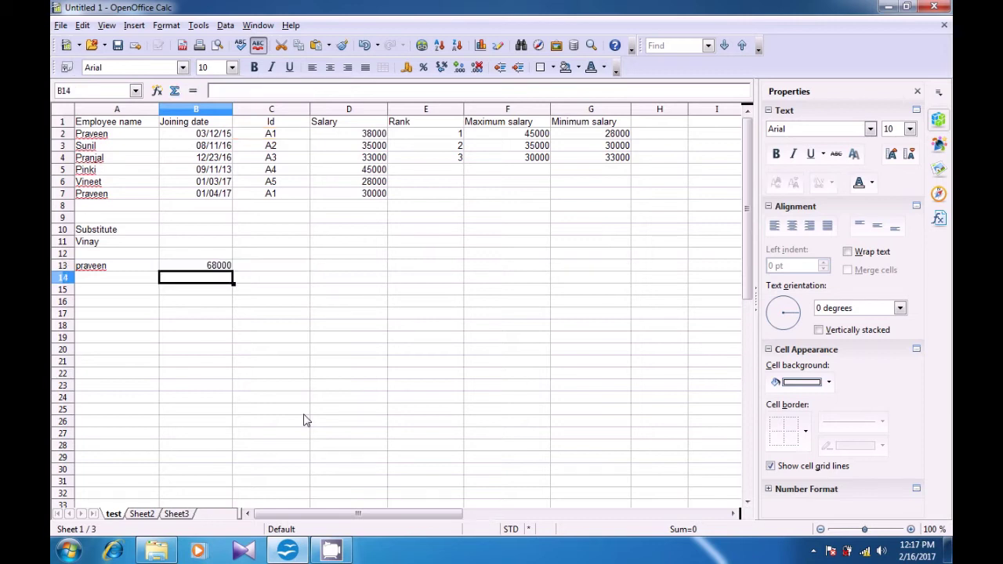
Check the SUMIFS result in B13 against the names and salaries in rows 2 and 7
{"action": "left_click", "coordinate": [212, 269]}
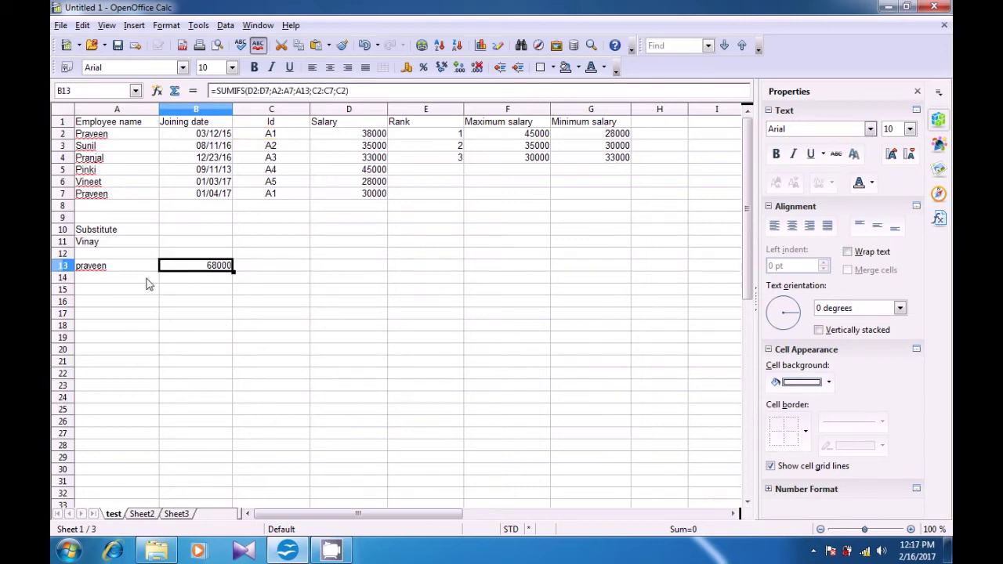
{"action": "left_click", "coordinate": [103, 269]}
{"action": "left_click", "coordinate": [196, 269]}
{"action": "left_click", "coordinate": [89, 136]}
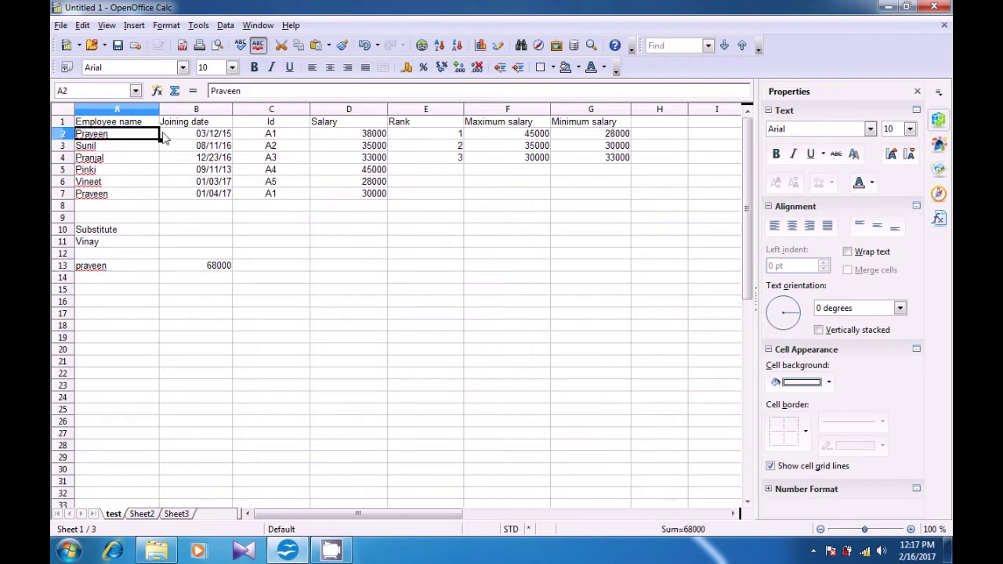
{"action": "left_click", "coordinate": [374, 136]}
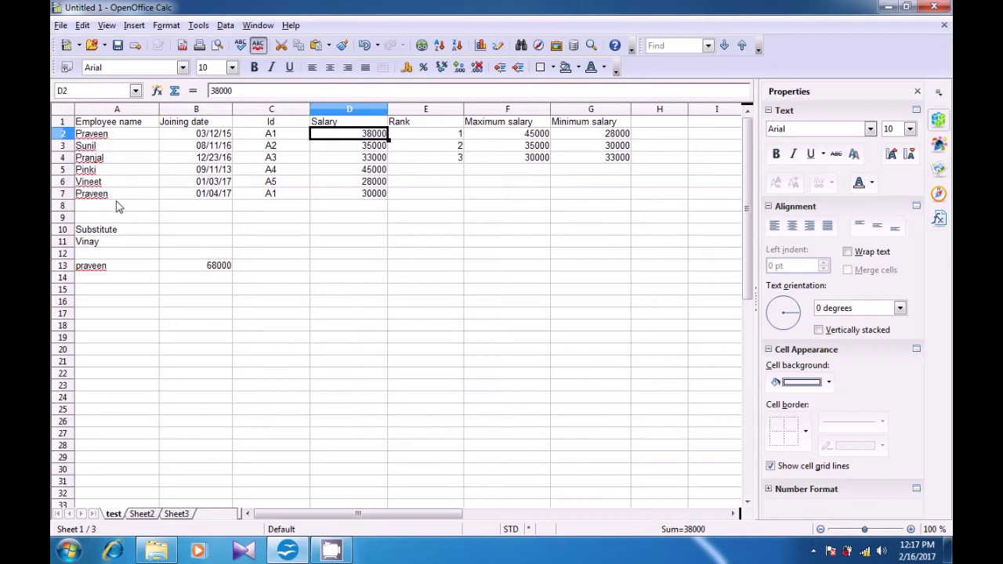
{"action": "left_click", "coordinate": [92, 196]}
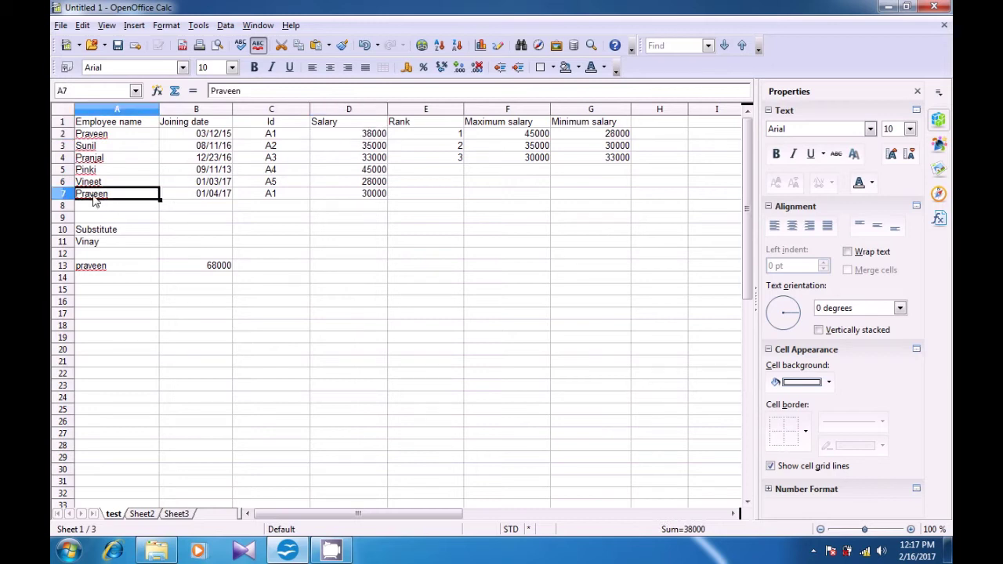
{"action": "left_click", "coordinate": [372, 197]}
{"action": "left_click", "coordinate": [223, 269]}
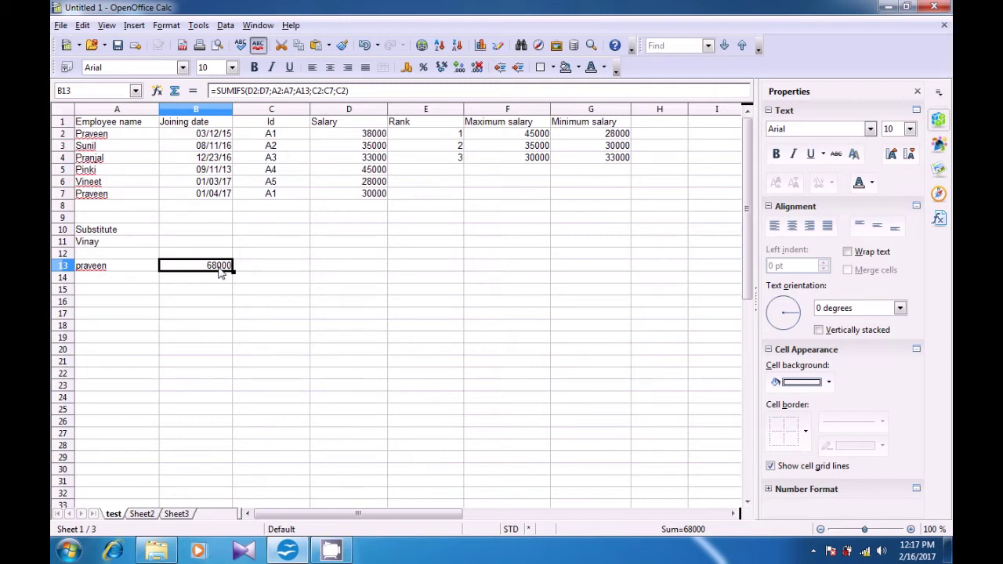
{"action": "left_click", "coordinate": [258, 305]}
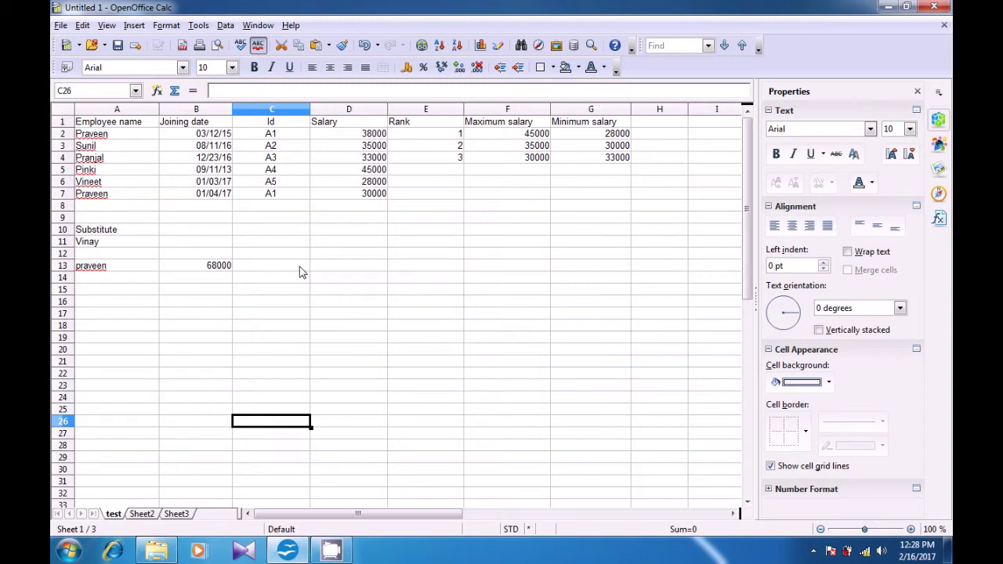
On Sheet2, start a RIGHT formula in C2 under last name, with the email id in A2 as its text
{"action": "left_click", "coordinate": [141, 514]}
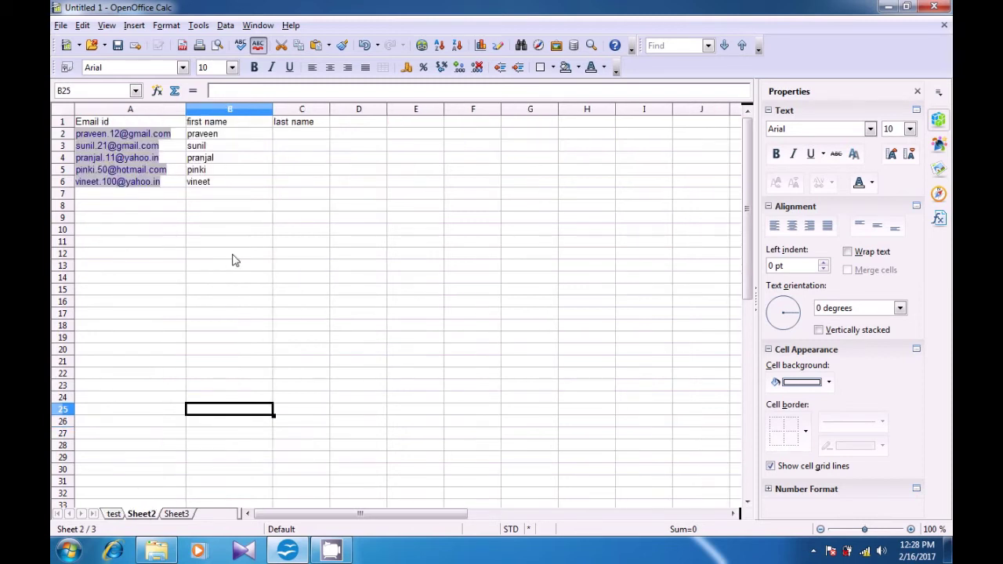
{"action": "left_click", "coordinate": [285, 130]}
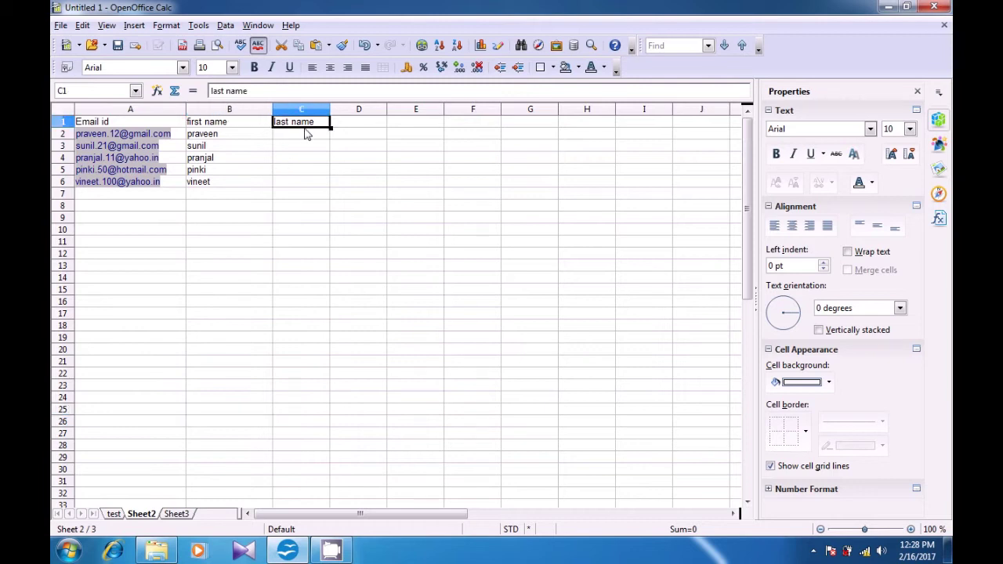
{"action": "left_click", "coordinate": [297, 137]}
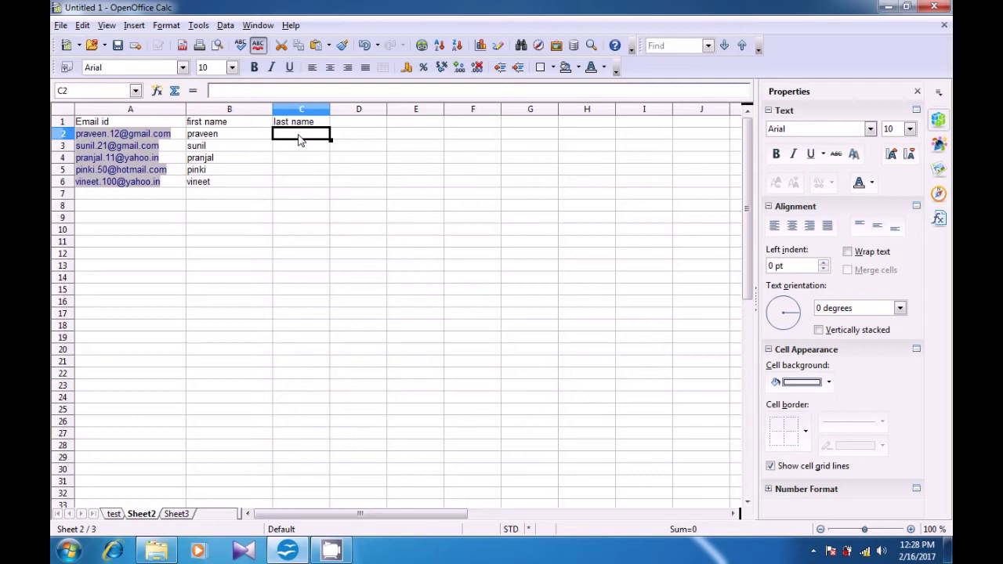
{"action": "type", "text": "="}
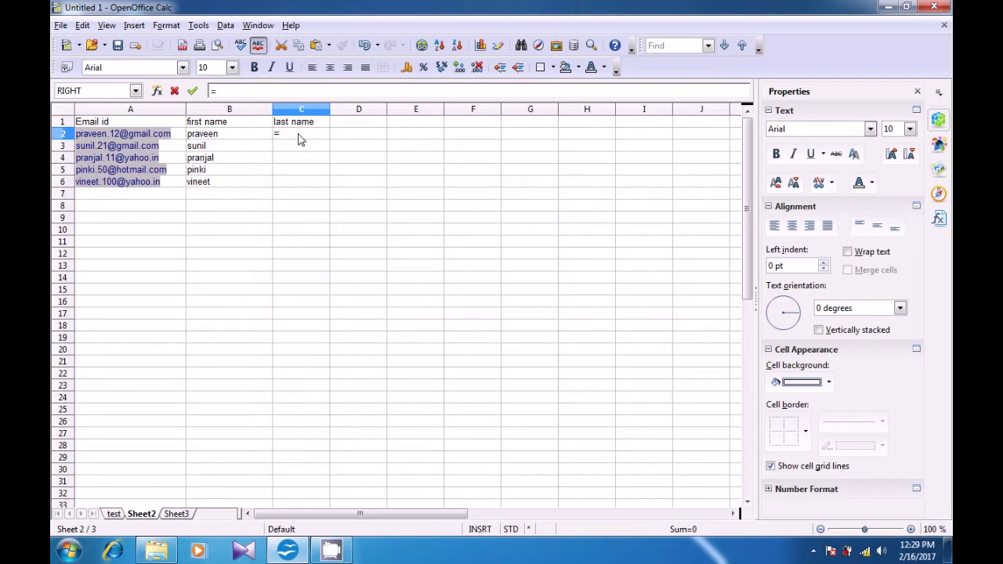
{"action": "type", "text": "right("}
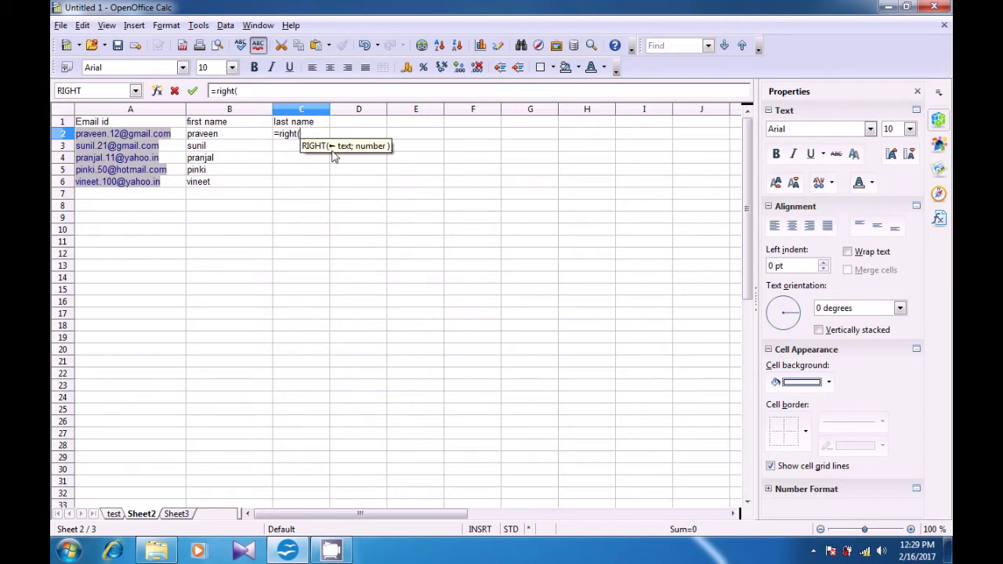
{"action": "left_click", "coordinate": [179, 138]}
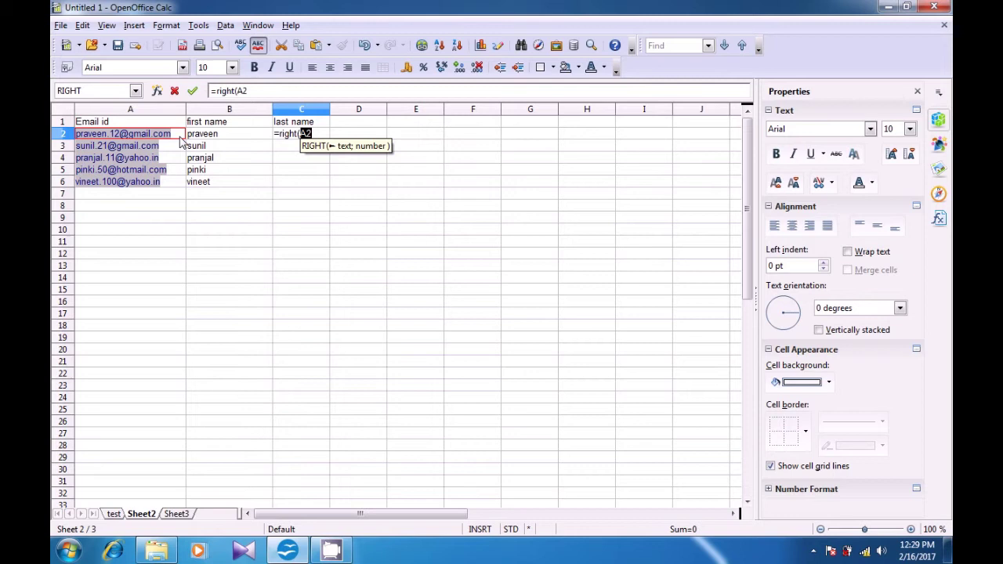
{"action": "type", "text": ";"}
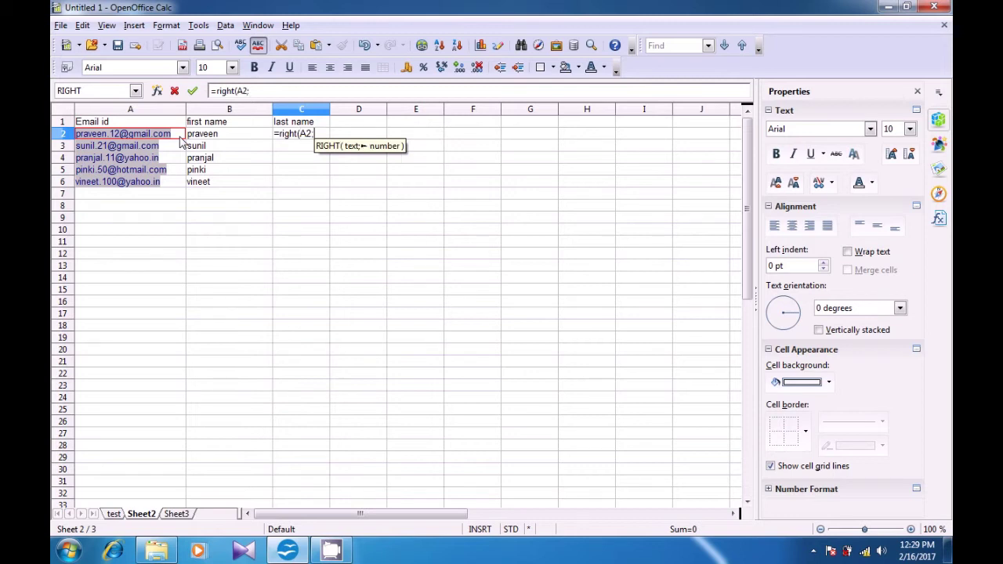
Begin the RIGHT formula's number argument in C2 with LEN of the email id in A2
{"action": "type", "text": "len"}
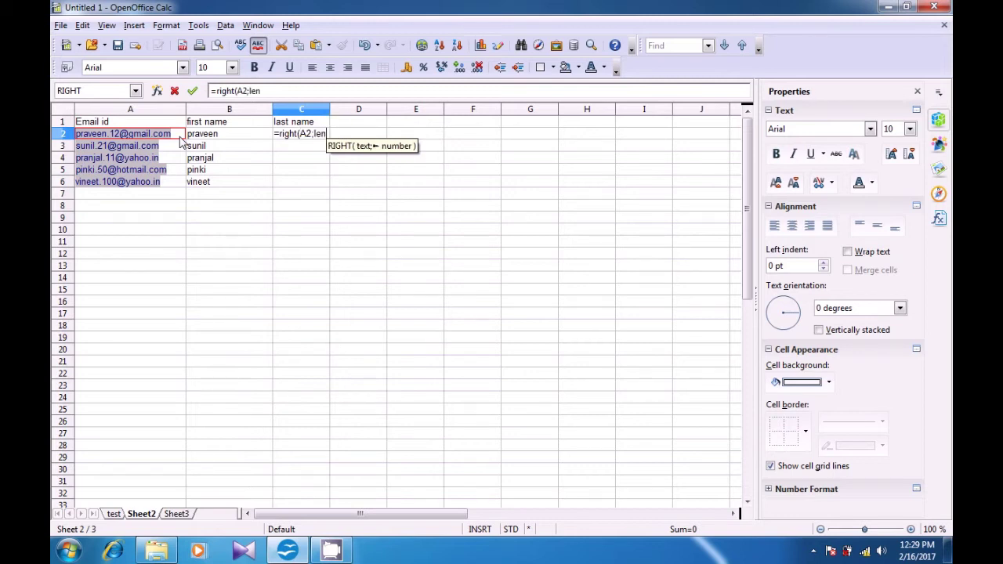
{"action": "type", "text": "("}
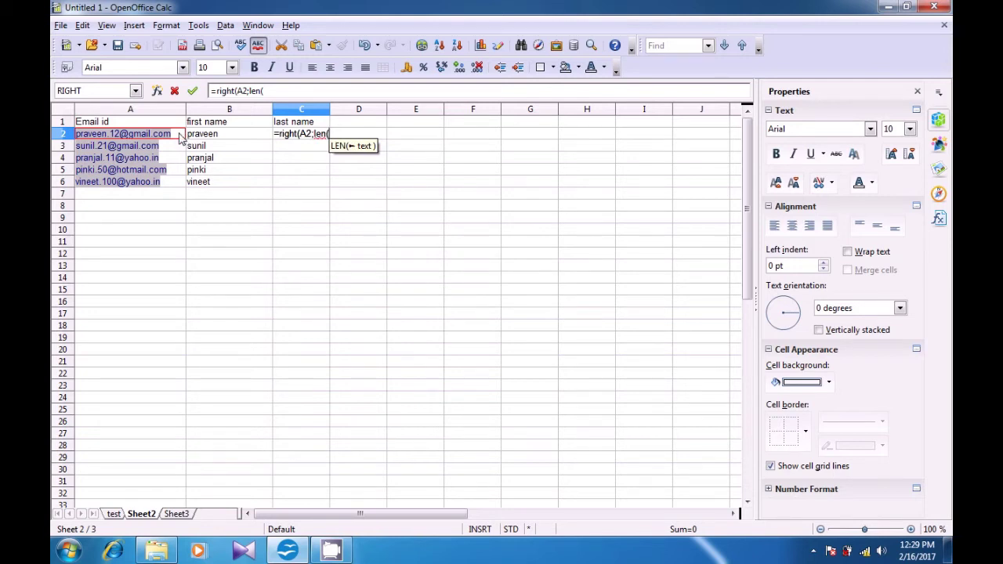
{"action": "left_click", "coordinate": [180, 138]}
{"action": "type", "text": ")"}
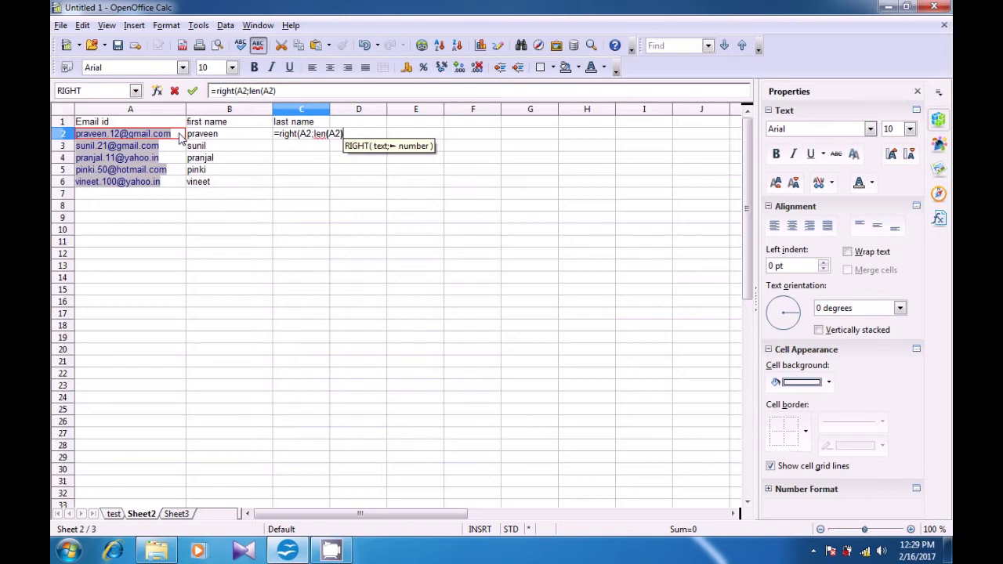
Subtract from that length a FIND for "." that searches the email id in A2
{"action": "type", "text": "-find"}
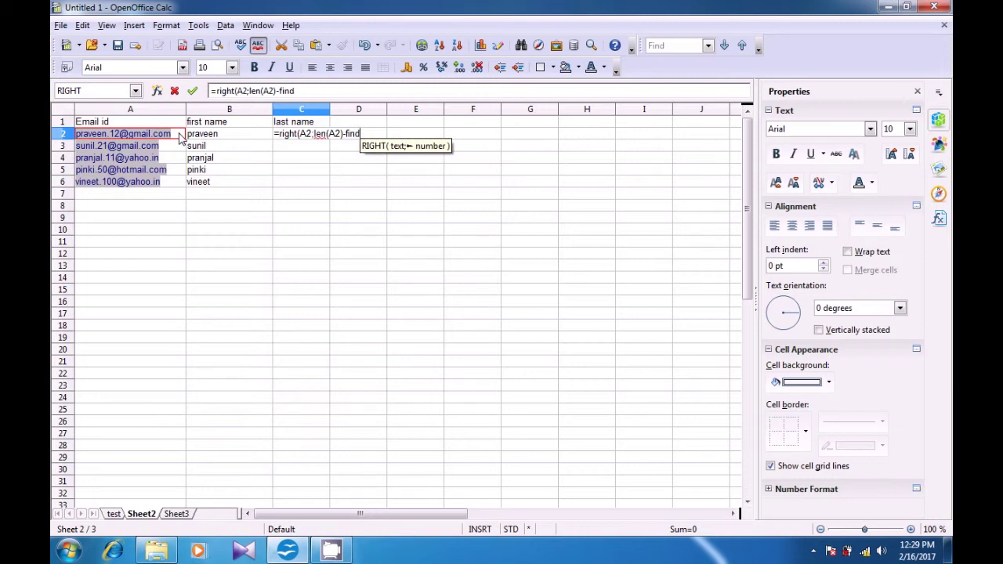
{"action": "type", "text": "("}
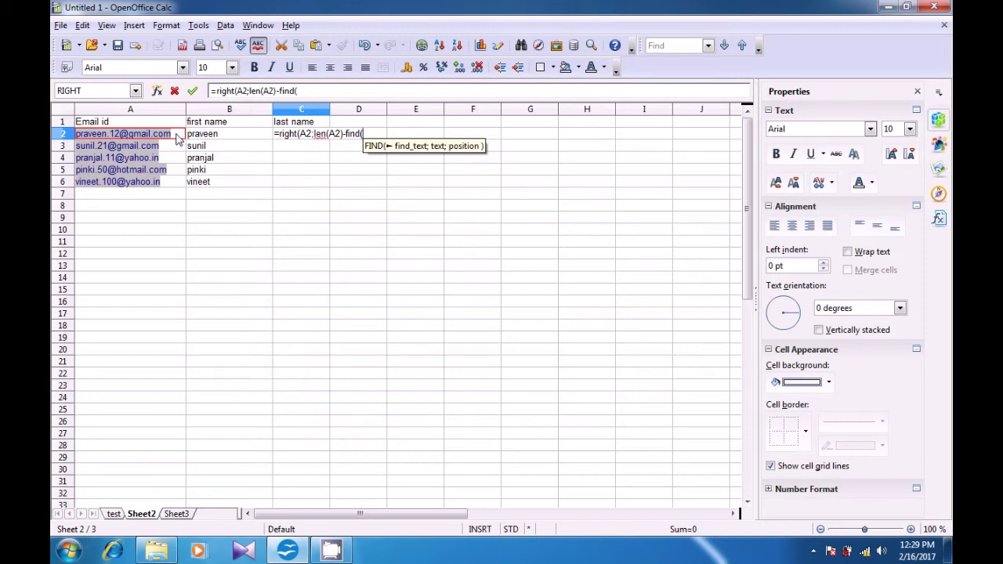
{"action": "type", "text": "\""}
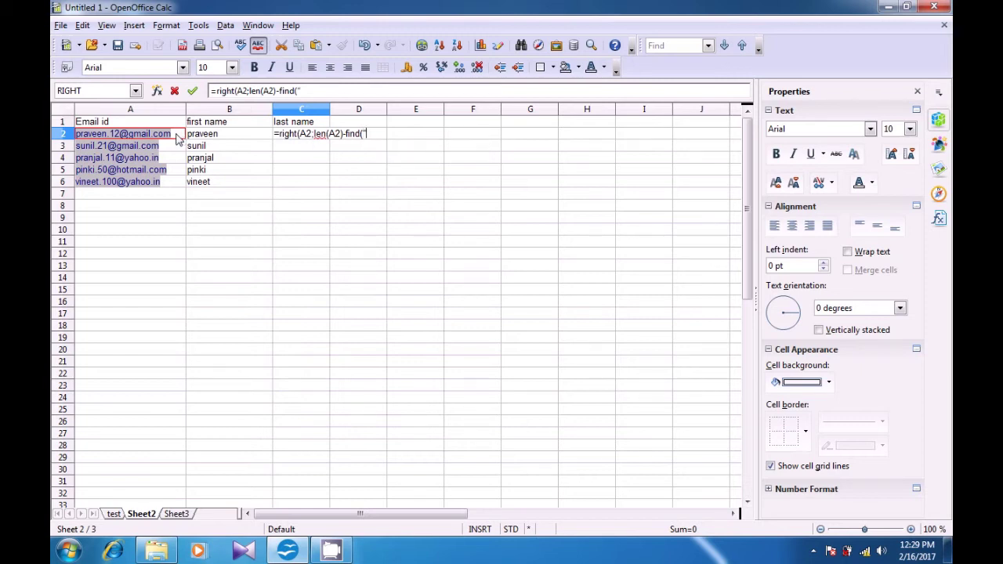
{"action": "type", "text": ".\""}
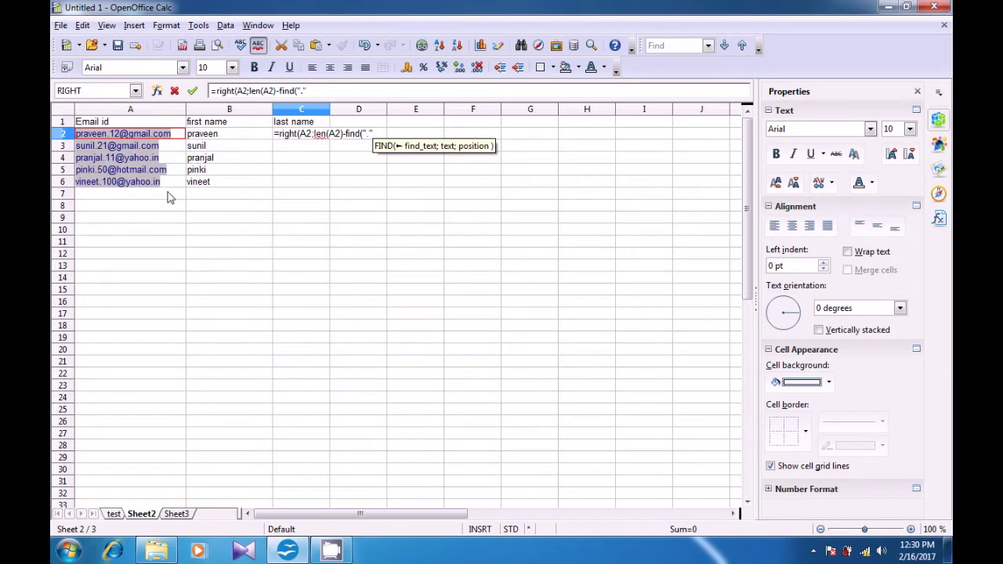
{"action": "type", "text": ";"}
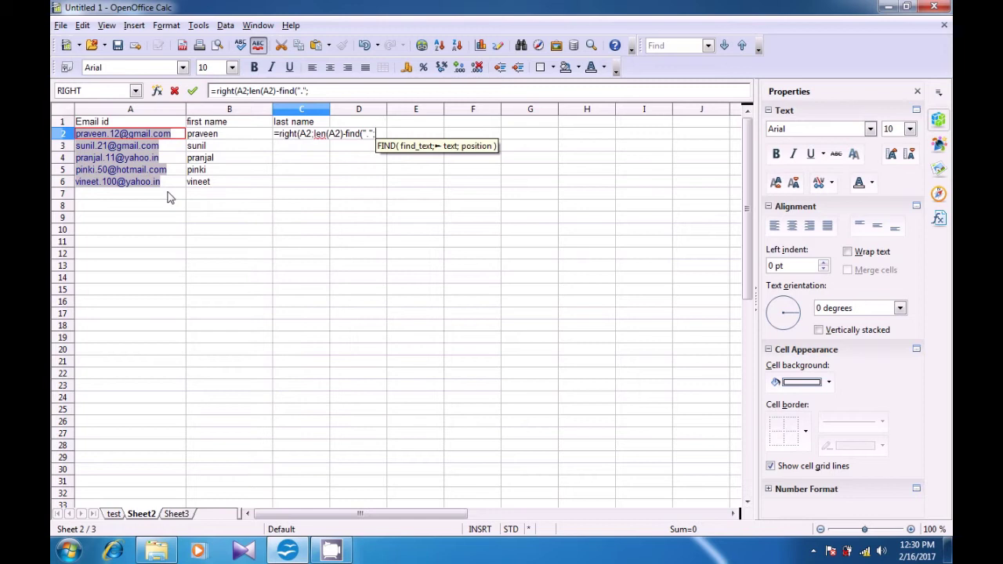
{"action": "left_click", "coordinate": [180, 139]}
Nest FIND("@";A2) as the first FIND's start position, close all the parentheses, and enter the formula
{"action": "type", "text": ";find"}
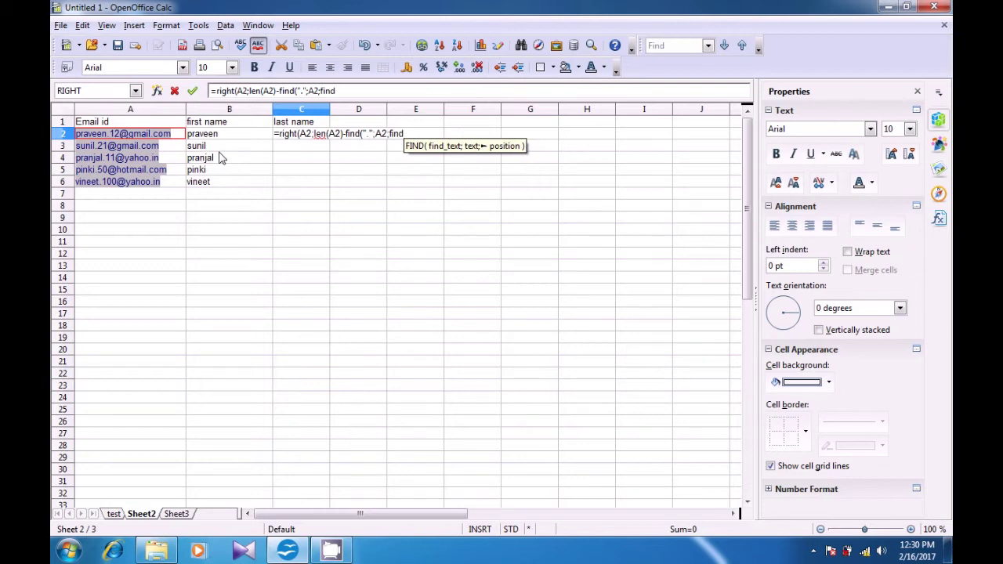
{"action": "type", "text": "("}
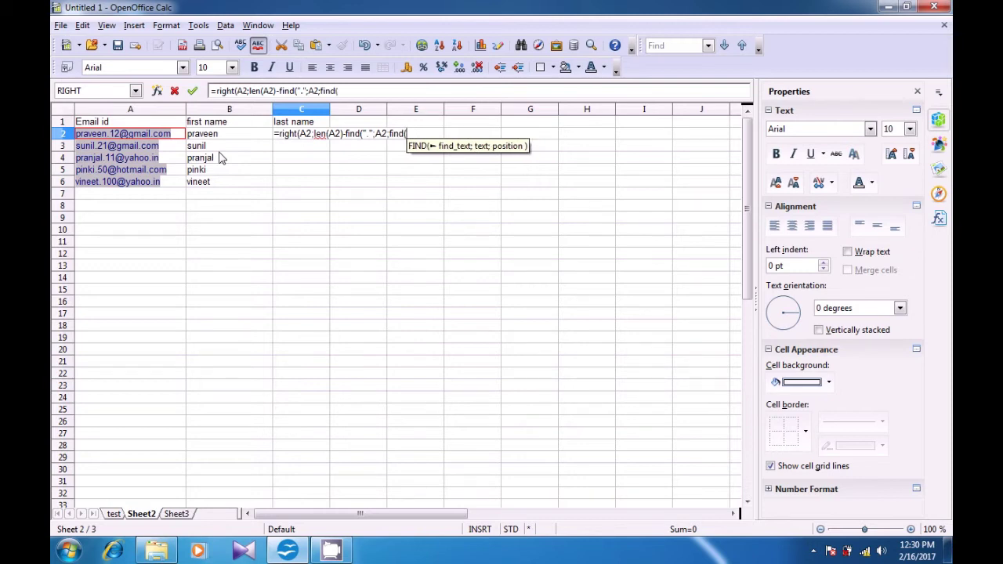
{"action": "type", "text": "\""}
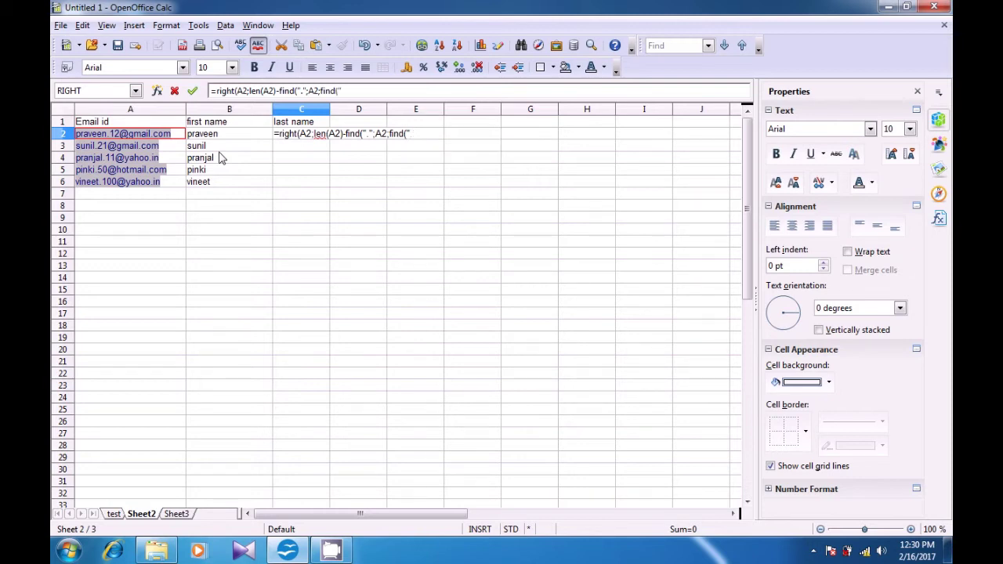
{"action": "type", "text": "@\""}
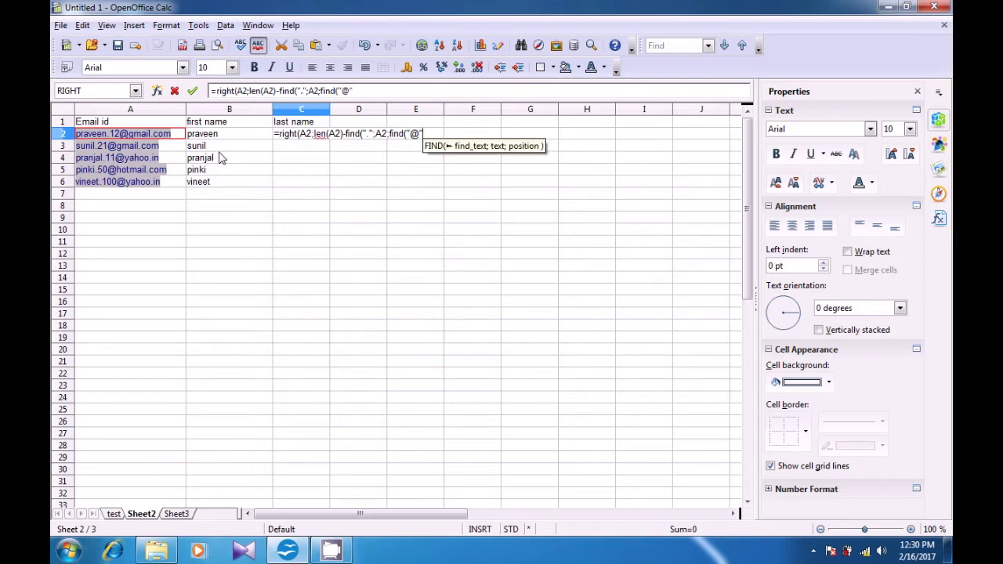
{"action": "type", "text": ";"}
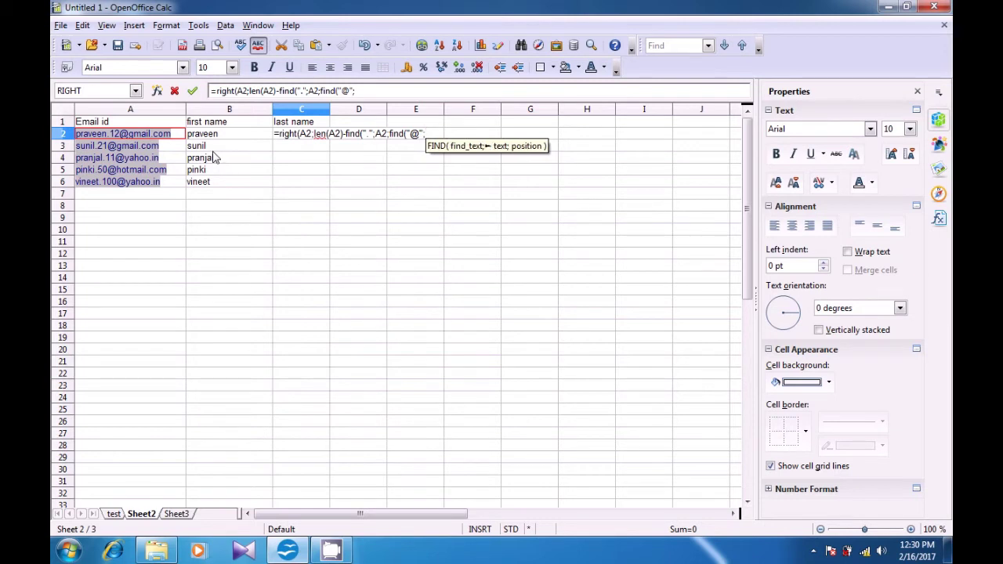
{"action": "left_click", "coordinate": [180, 136]}
{"action": "type", "text": ")"}
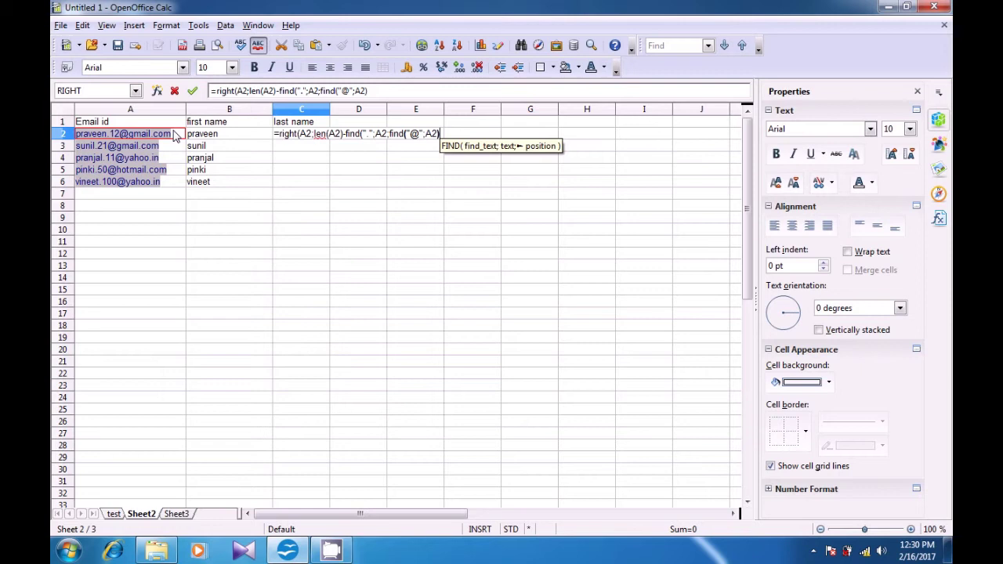
{"action": "type", "text": "))"}
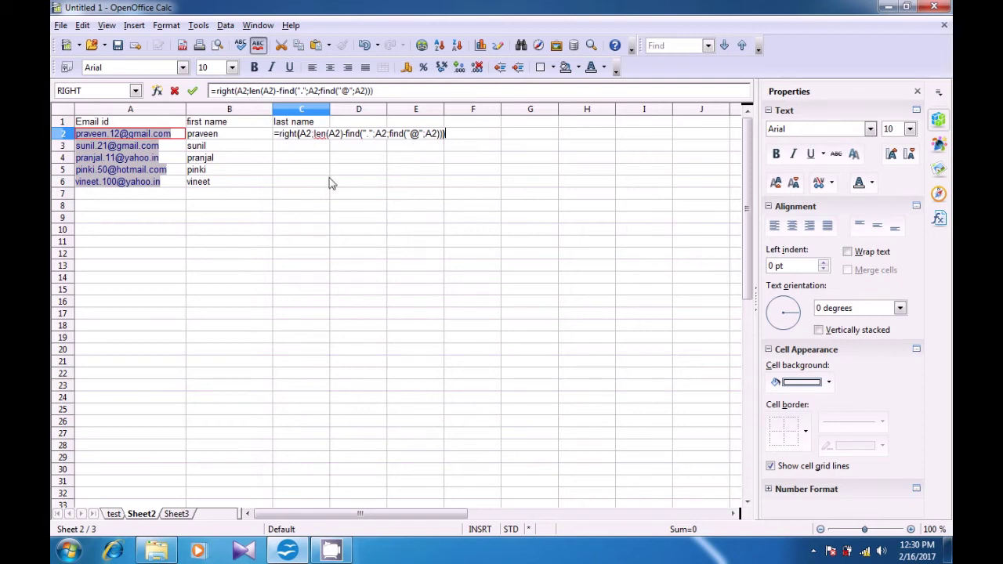
{"action": "key", "text": "Return"}
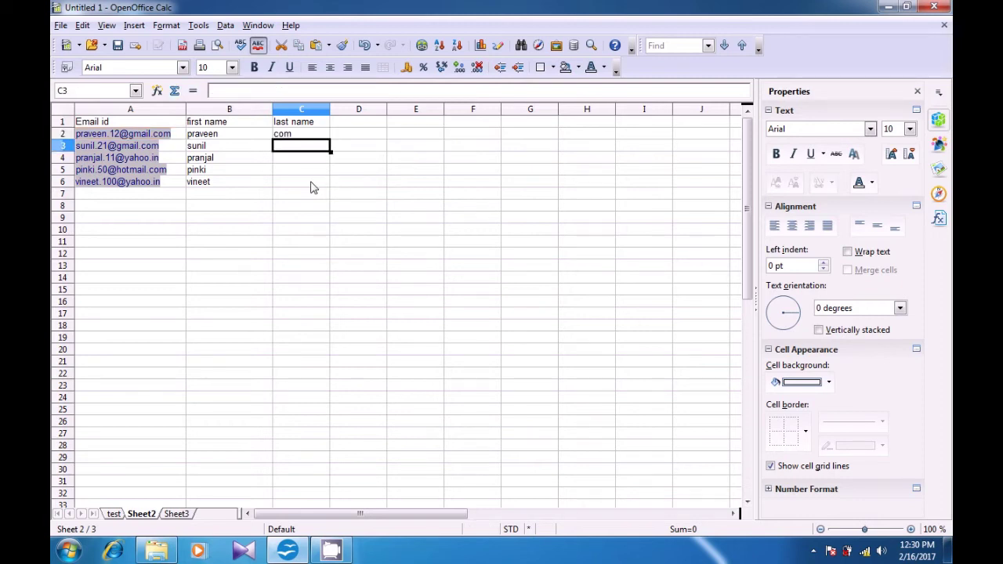
Fill the formula from C2 down to C6 and check the extracted text for each email id
{"action": "left_click", "coordinate": [283, 138]}
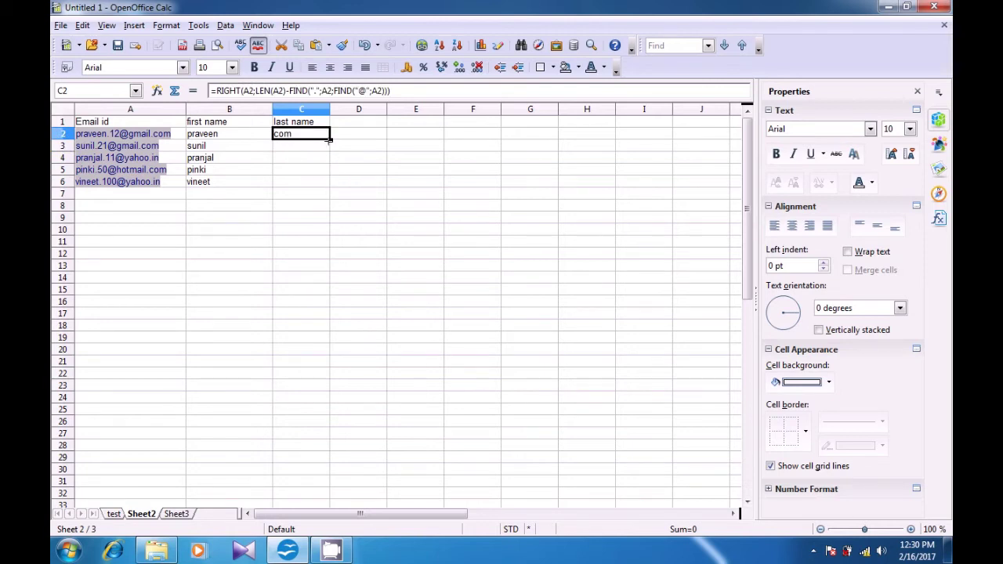
{"action": "left_click_drag", "start_coordinate": [329, 139], "coordinate": [333, 188]}
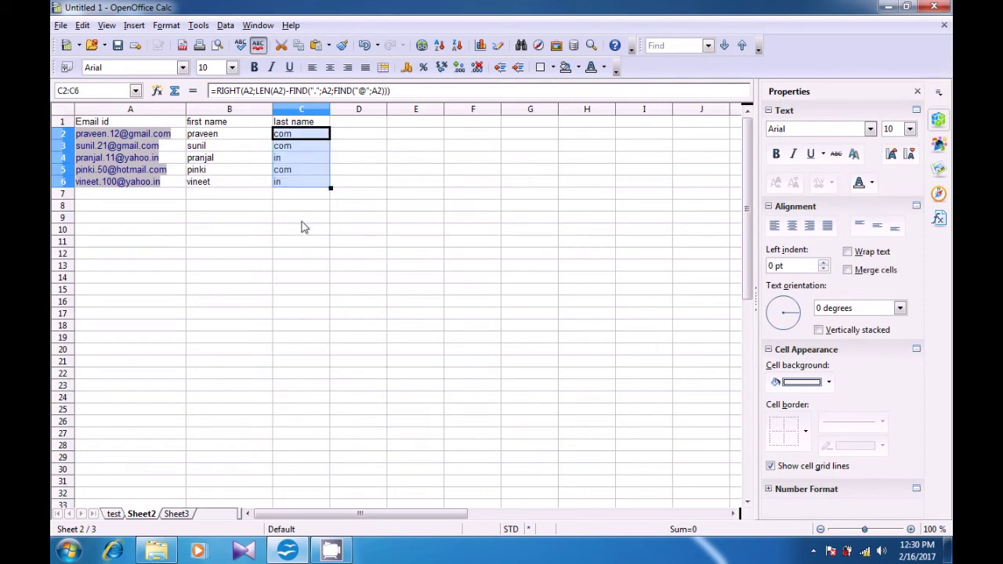
{"action": "left_click", "coordinate": [302, 225]}
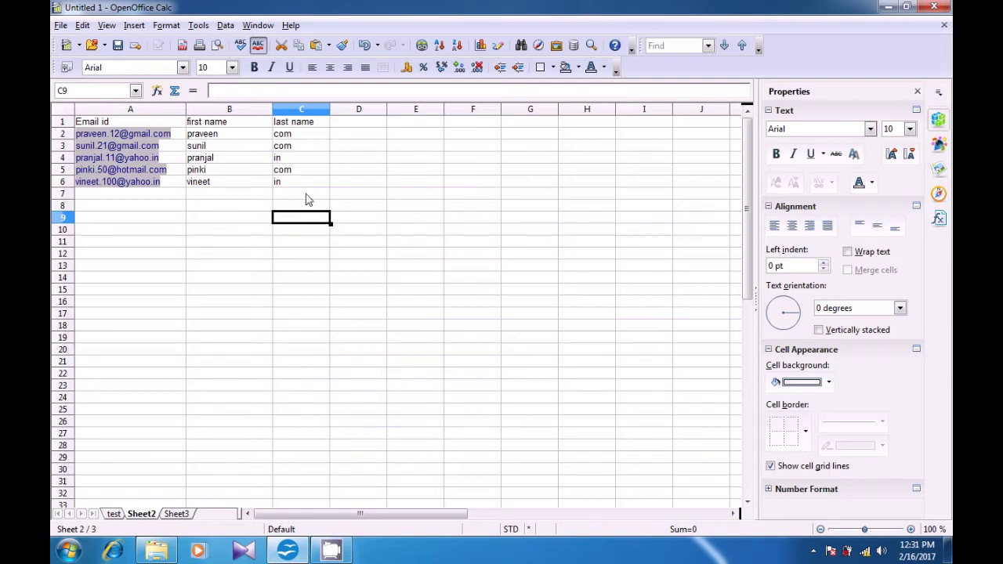
{"action": "left_click_drag", "start_coordinate": [290, 136], "coordinate": [291, 148]}
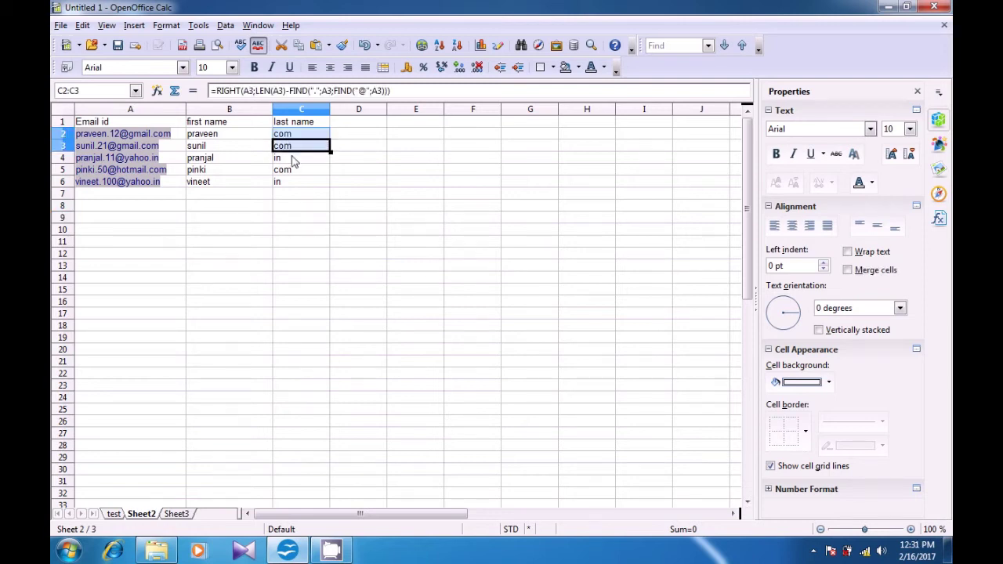
{"action": "left_click", "coordinate": [291, 159]}
{"action": "left_click", "coordinate": [288, 170]}
{"action": "left_click", "coordinate": [287, 183]}
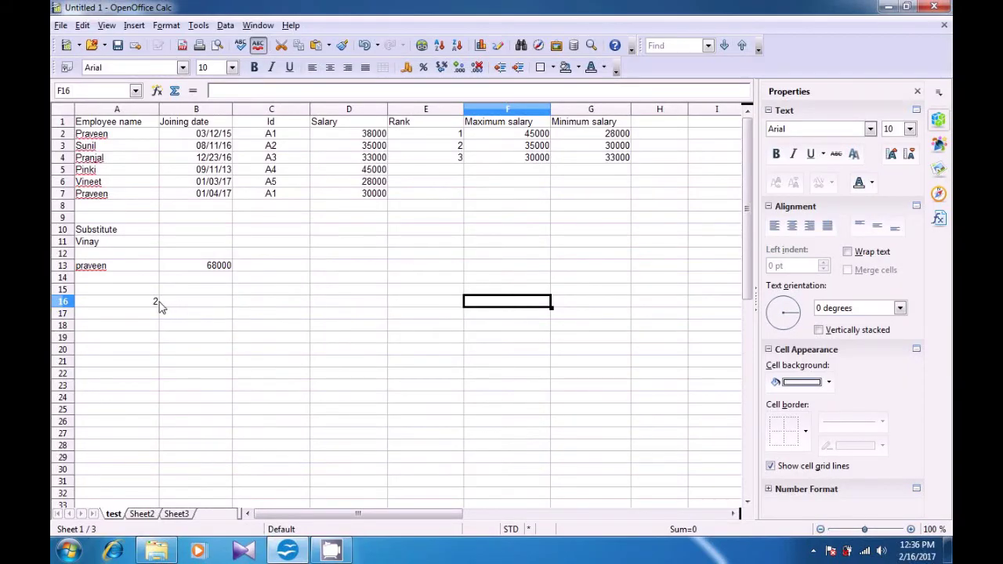
Clear the value in cell A16 of the test sheet
{"action": "left_click", "coordinate": [155, 305]}
{"action": "key", "text": "Delete"}
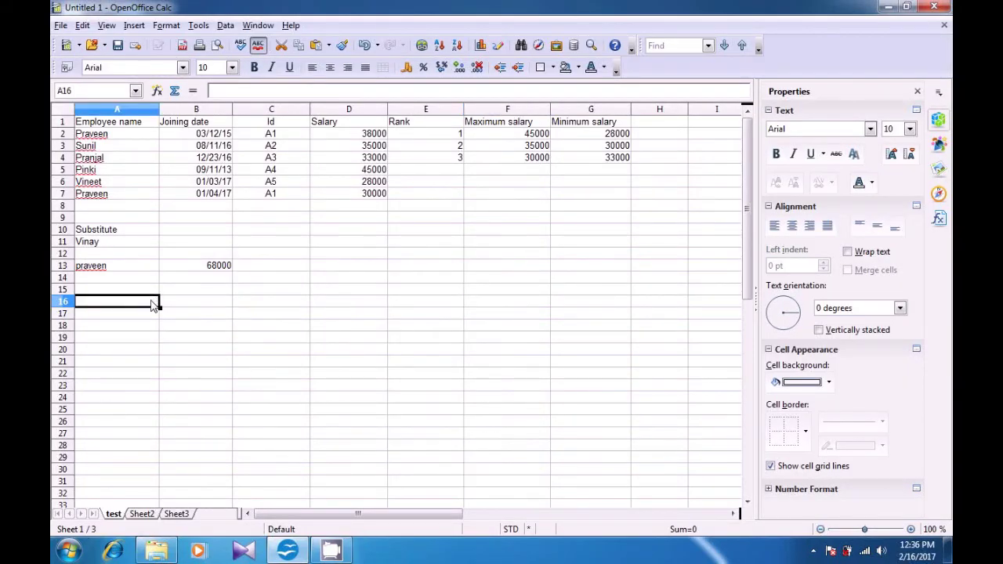
{"action": "left_click", "coordinate": [177, 336]}
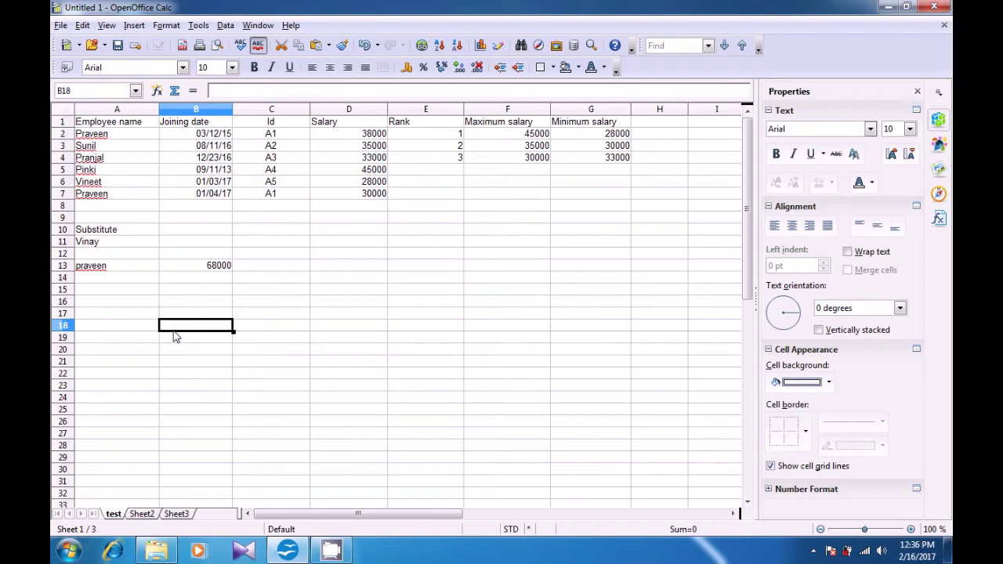
Start a COUNTIFS formula in A16 with the employee name column A1:A7 as its first range and A2 as criterion
{"action": "left_click", "coordinate": [133, 309]}
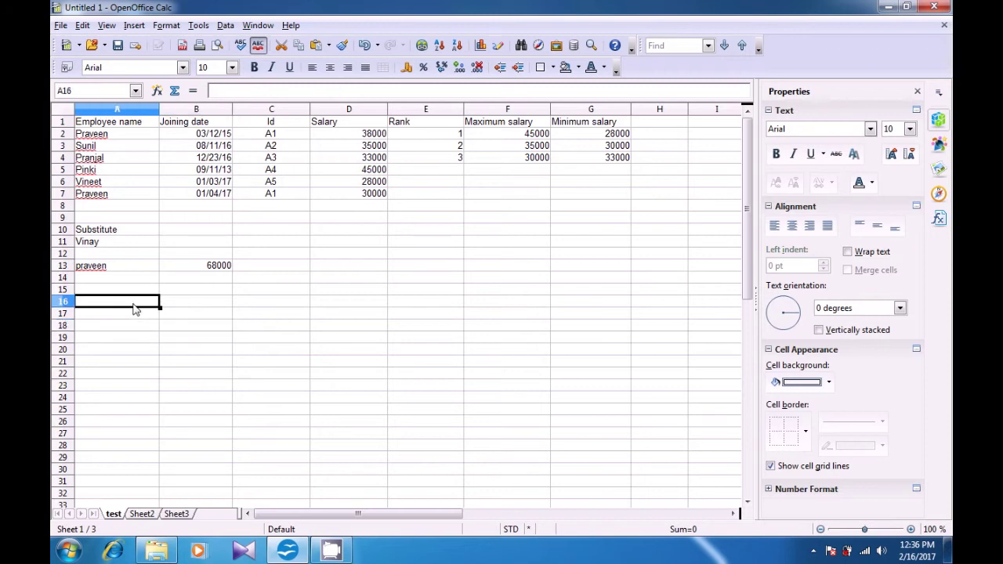
{"action": "type", "text": "="}
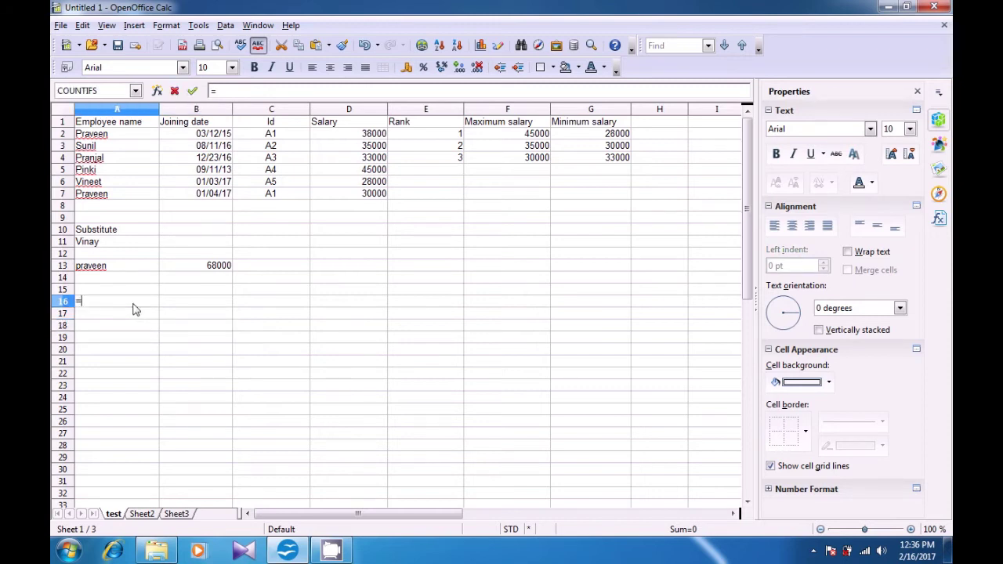
{"action": "type", "text": "coun"}
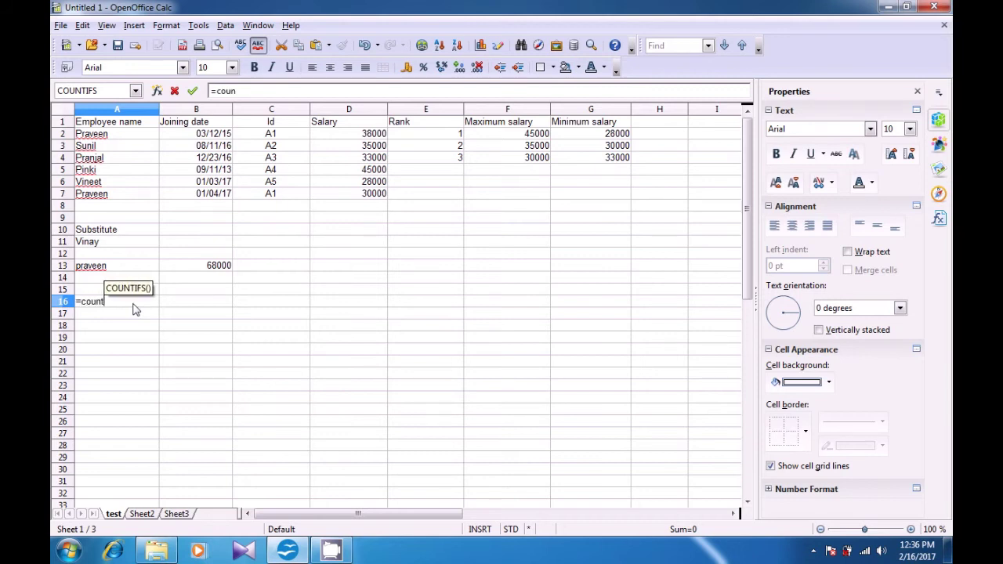
{"action": "type", "text": "tifs"}
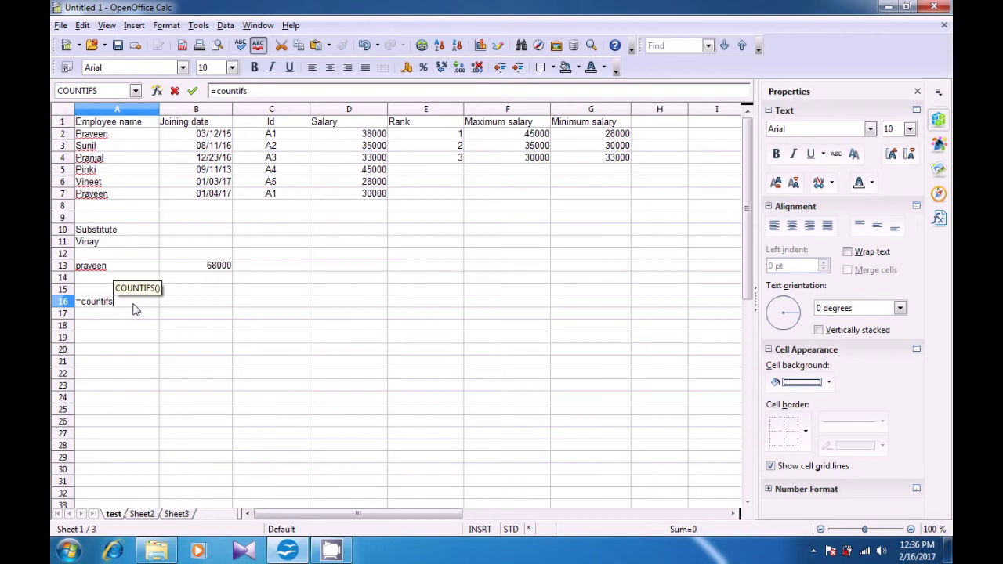
{"action": "type", "text": "("}
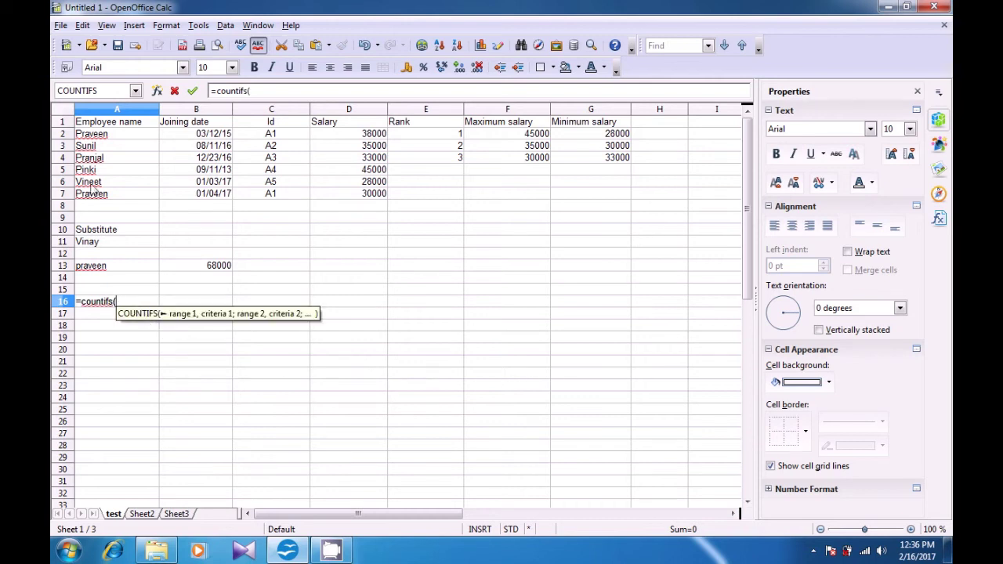
{"action": "left_click_drag", "start_coordinate": [96, 125], "coordinate": [98, 197]}
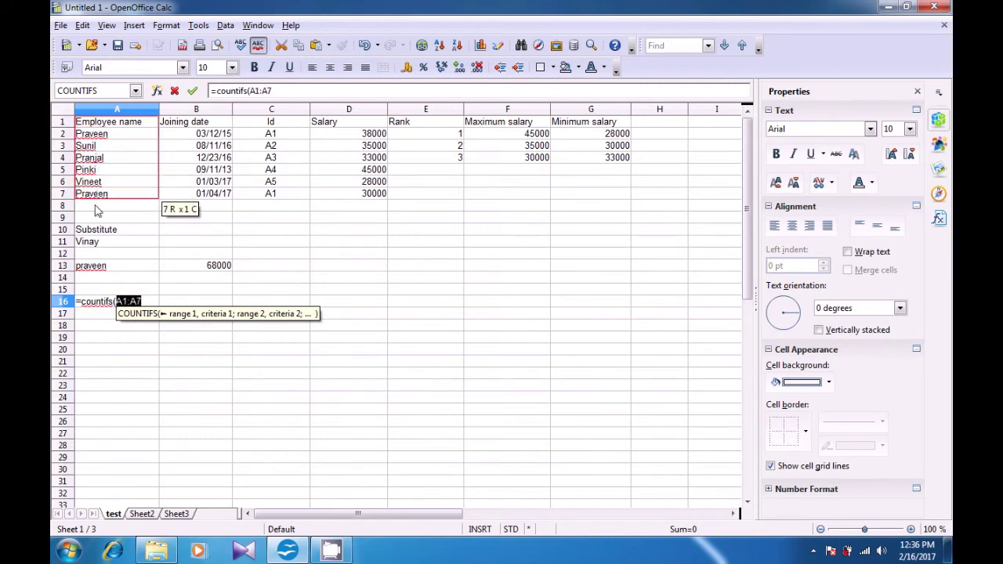
{"action": "type", "text": ";"}
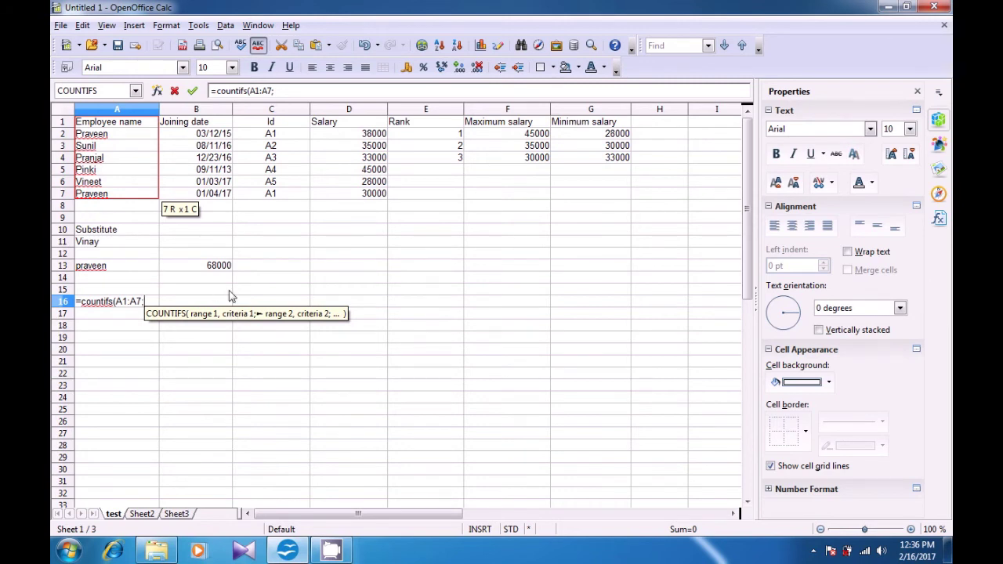
{"action": "left_click", "coordinate": [97, 137]}
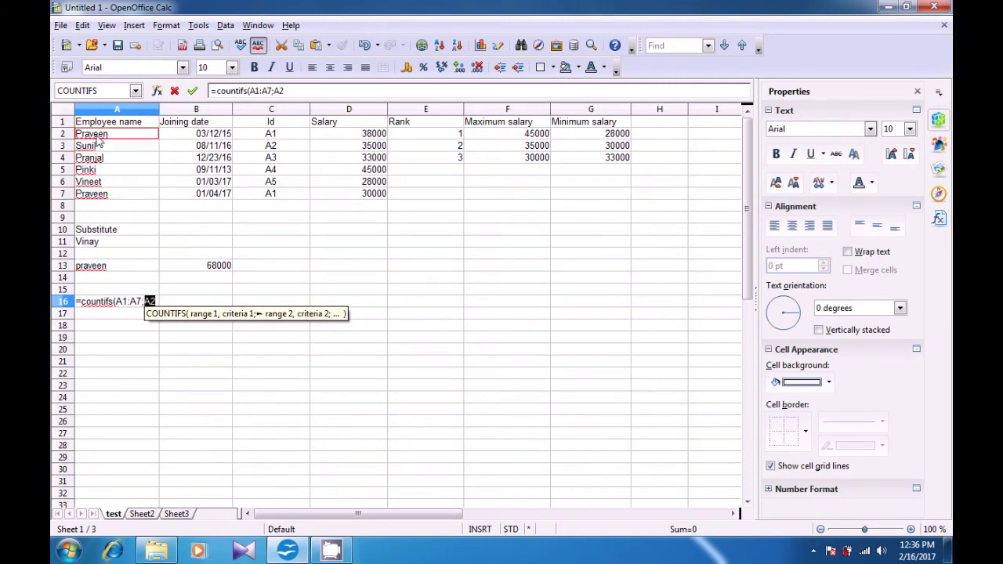
Add the Id range C1:C7 with criterion C2 to the COUNTIFS formula in A16, enter it and check the cell
{"action": "type", "text": ";"}
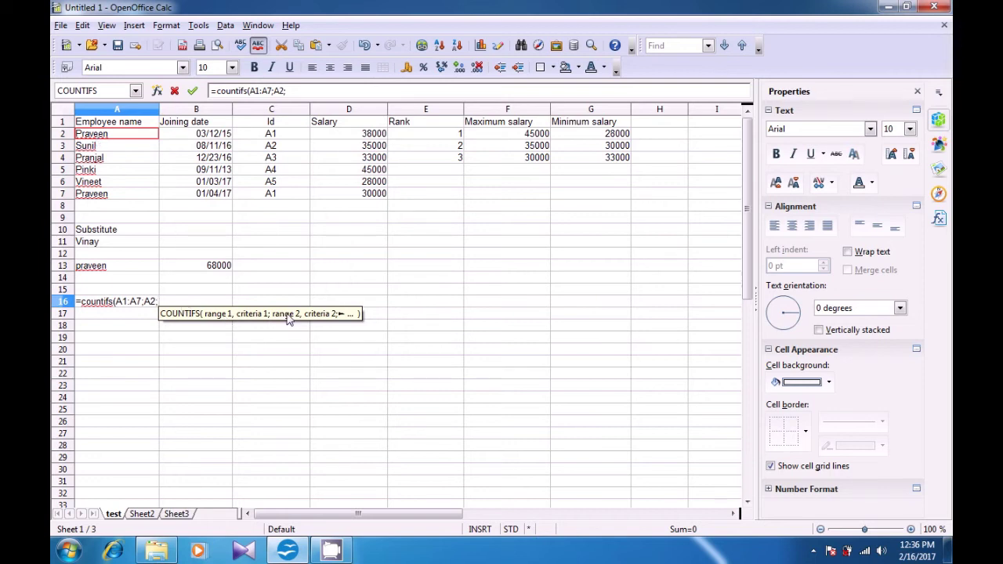
{"action": "left_click_drag", "start_coordinate": [271, 126], "coordinate": [281, 198]}
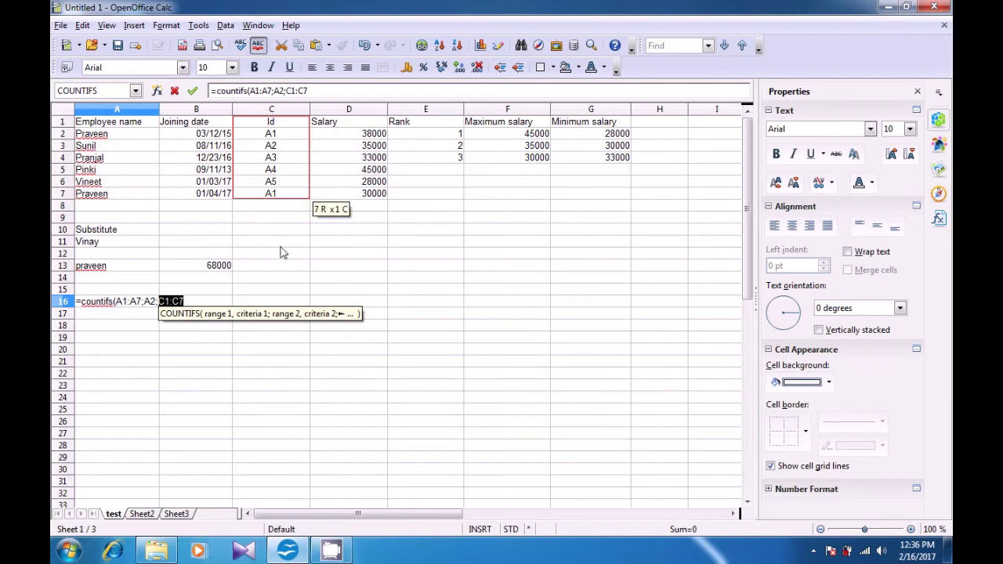
{"action": "type", "text": ";"}
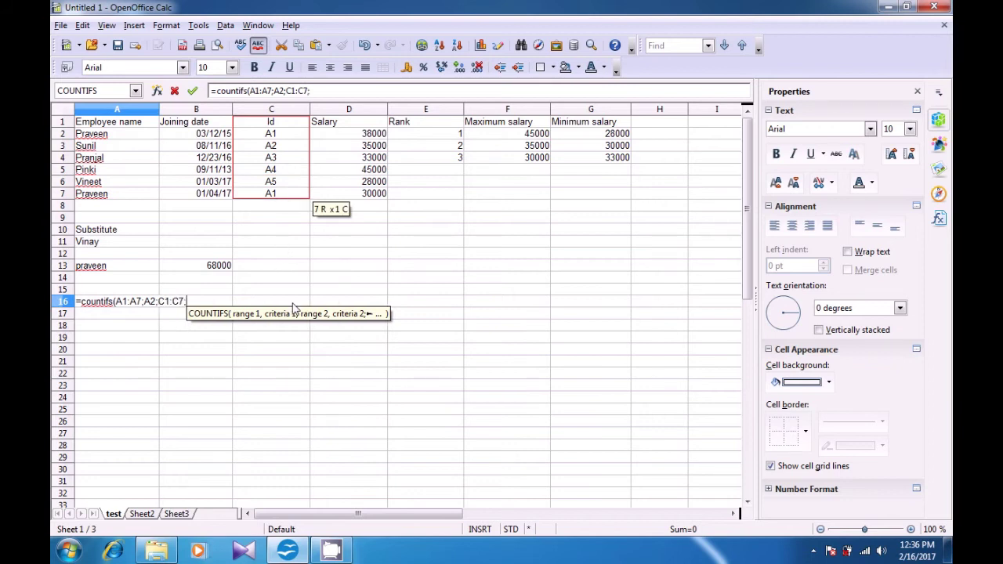
{"action": "left_click", "coordinate": [268, 135]}
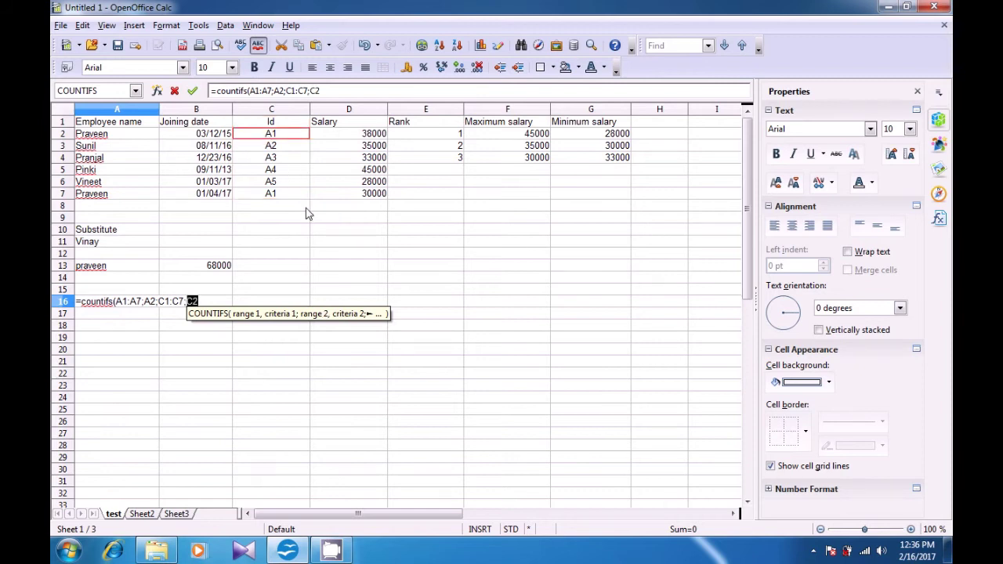
{"action": "type", "text": ")"}
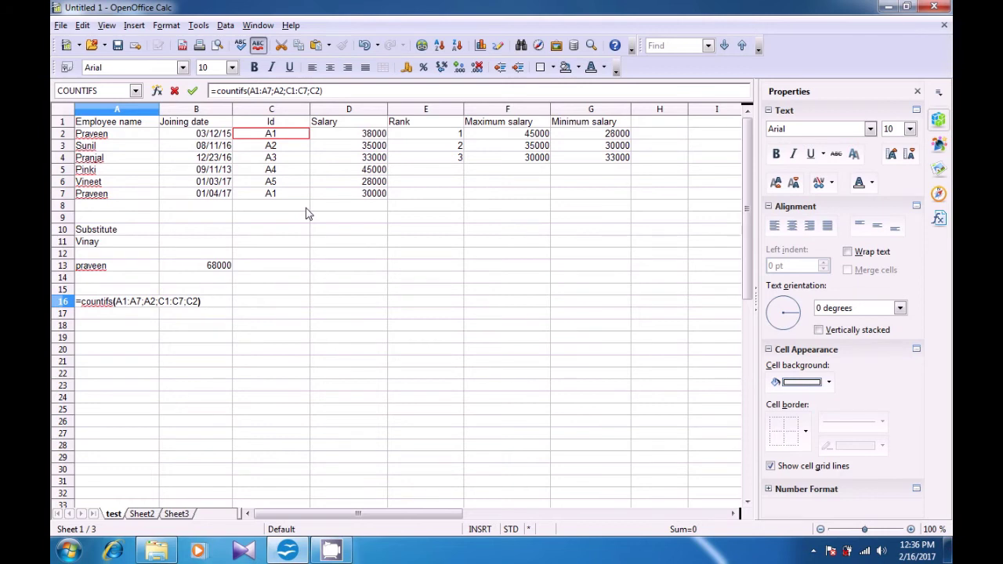
{"action": "key", "text": "Return"}
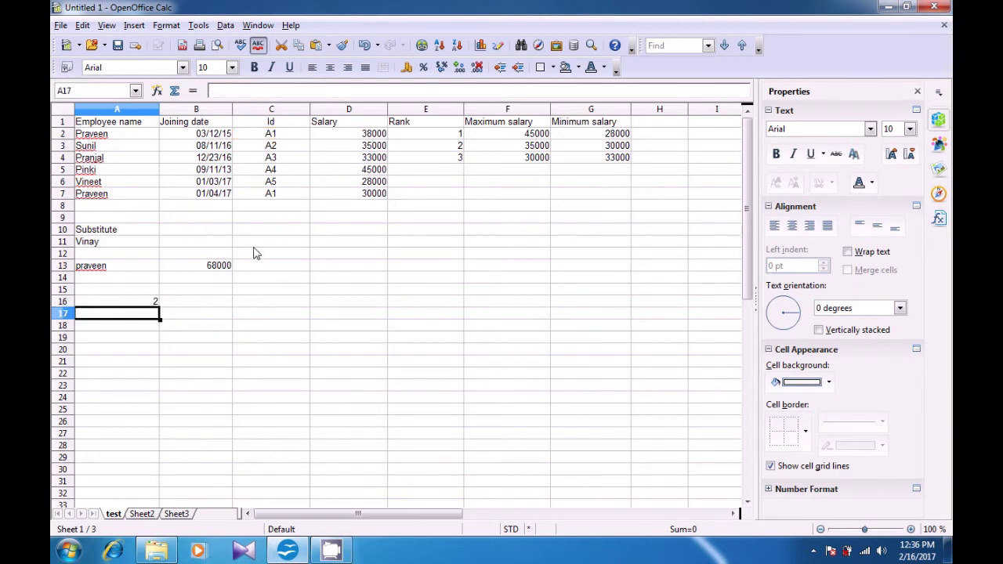
{"action": "left_click", "coordinate": [127, 305]}
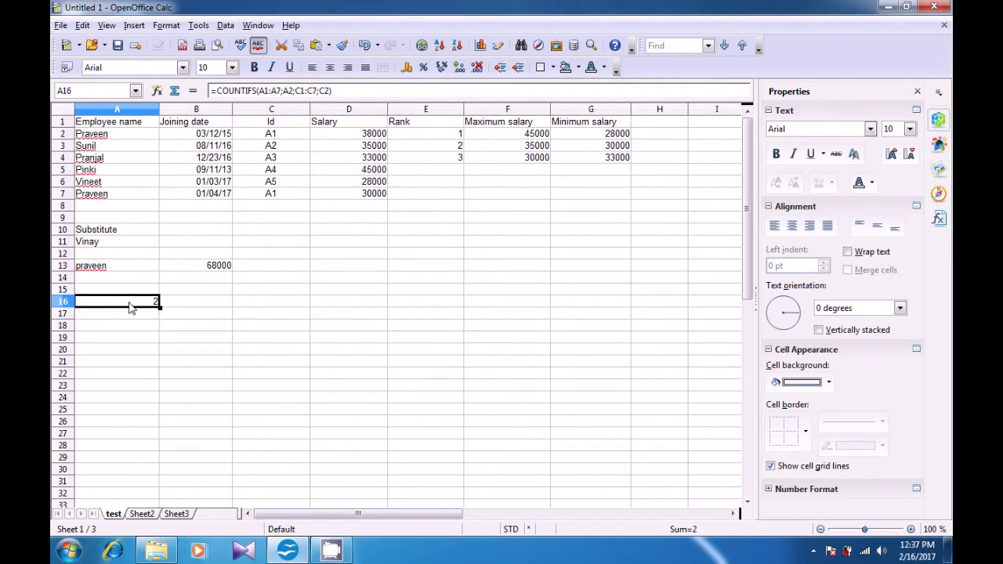
{"action": "left_click", "coordinate": [258, 310]}
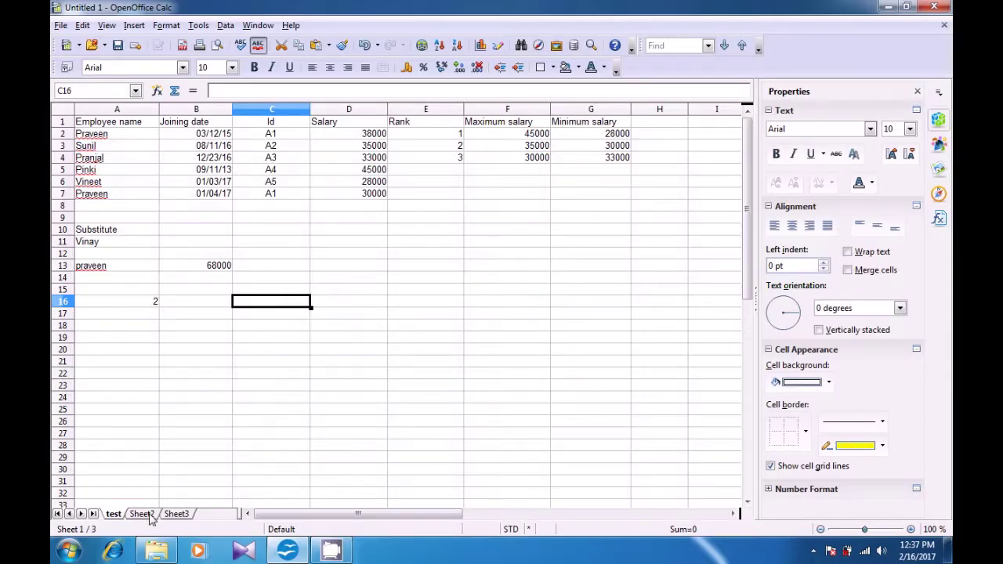
Enter the header "mid name" in cell D1 of Sheet2
{"action": "left_click", "coordinate": [142, 514]}
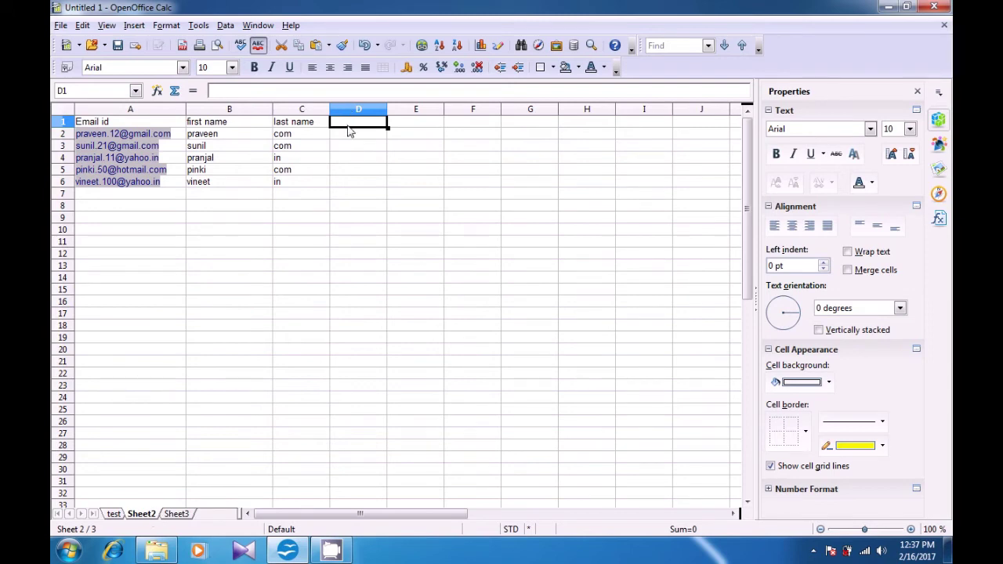
{"action": "type", "text": "m"}
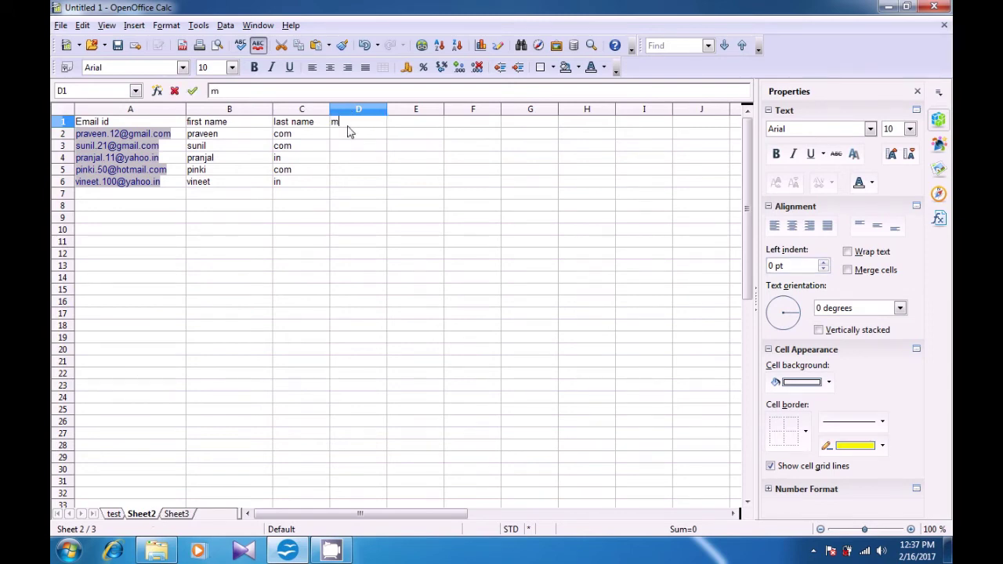
{"action": "type", "text": "id name"}
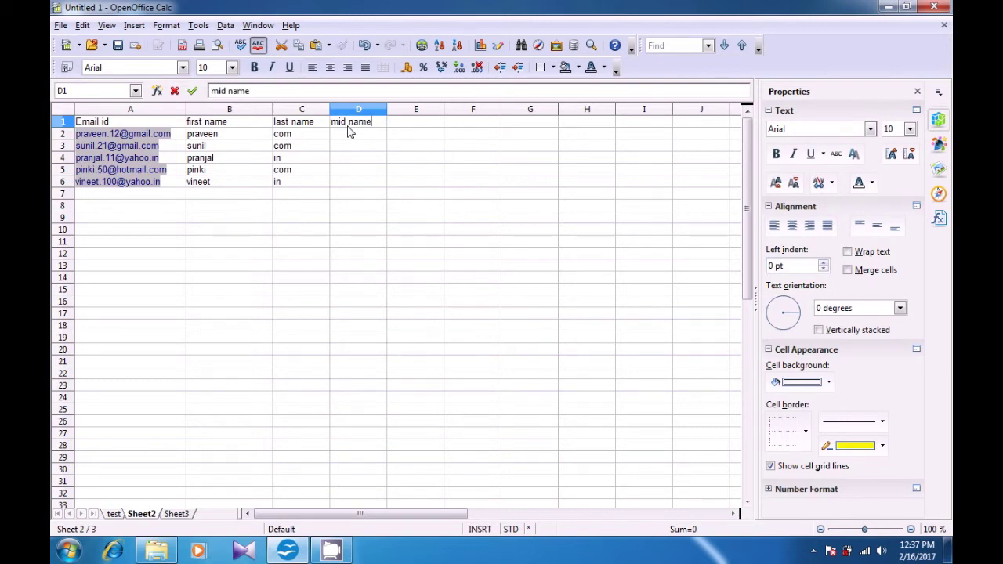
{"action": "key", "text": "Return"}
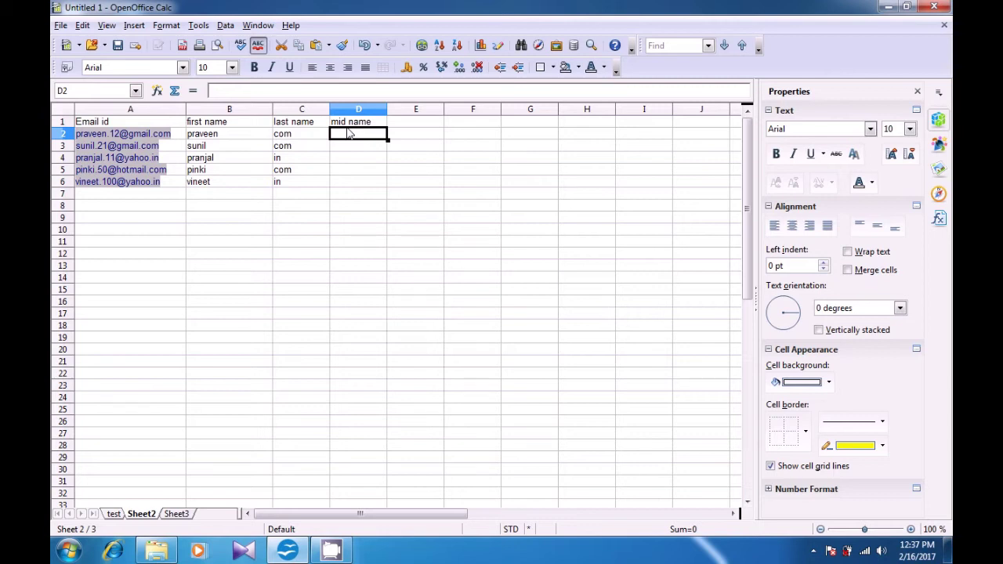
Start a MID formula in D2 with the email id in A2 as its text argument
{"action": "type", "text": "=mi"}
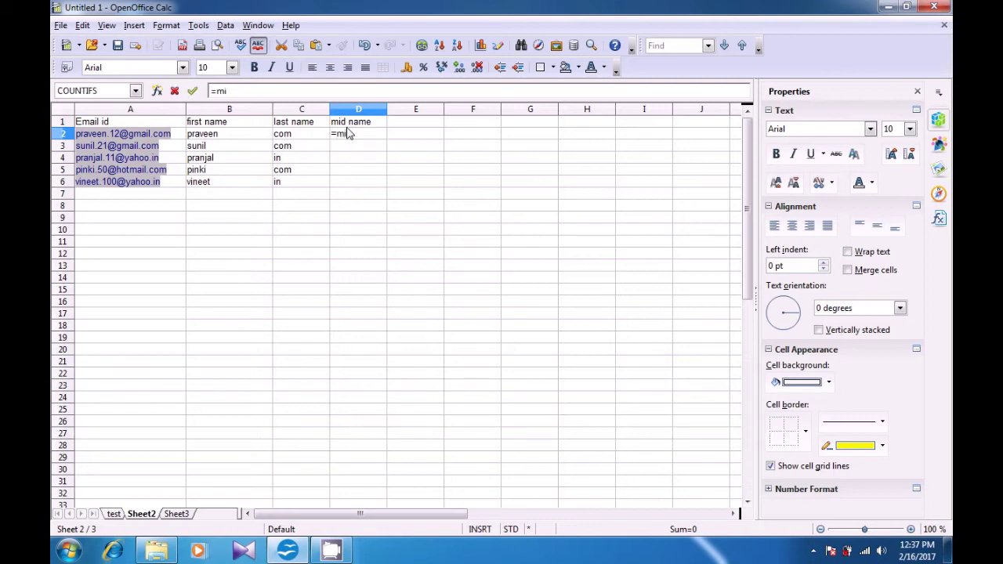
{"action": "type", "text": "d("}
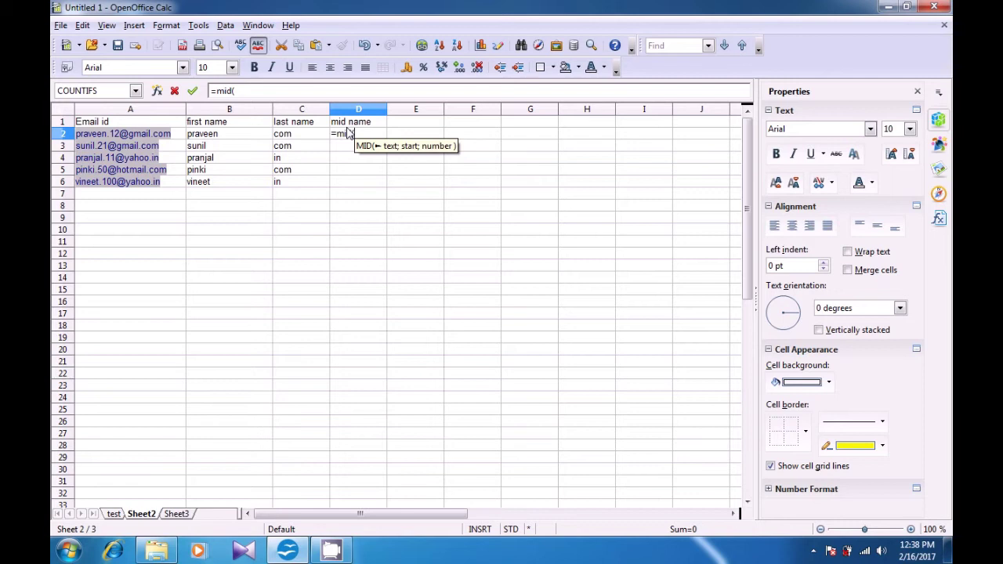
{"action": "left_click", "coordinate": [177, 137]}
{"action": "type", "text": ";"}
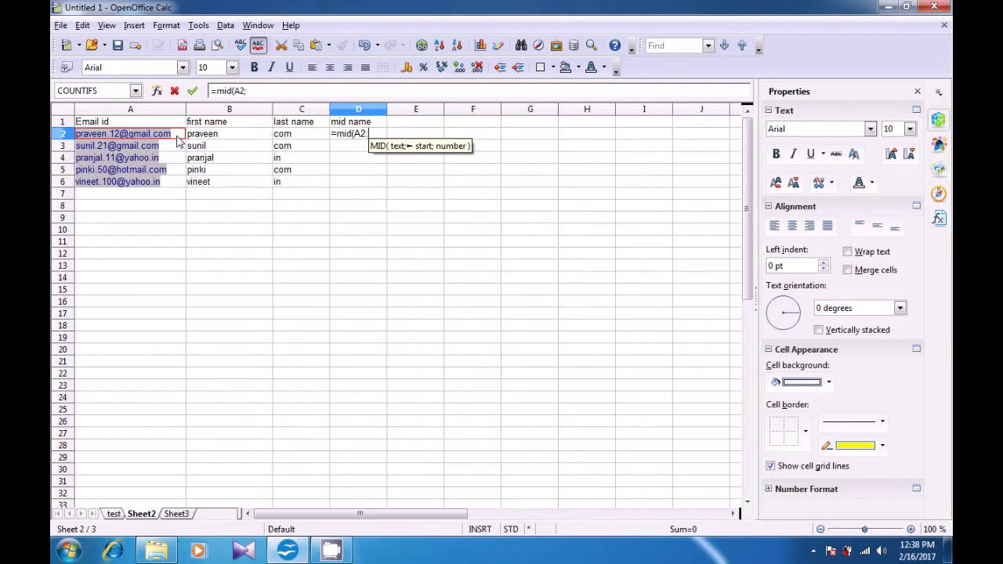
Set the MID formula's start argument to FIND("@";A2)+1
{"action": "type", "text": "find"}
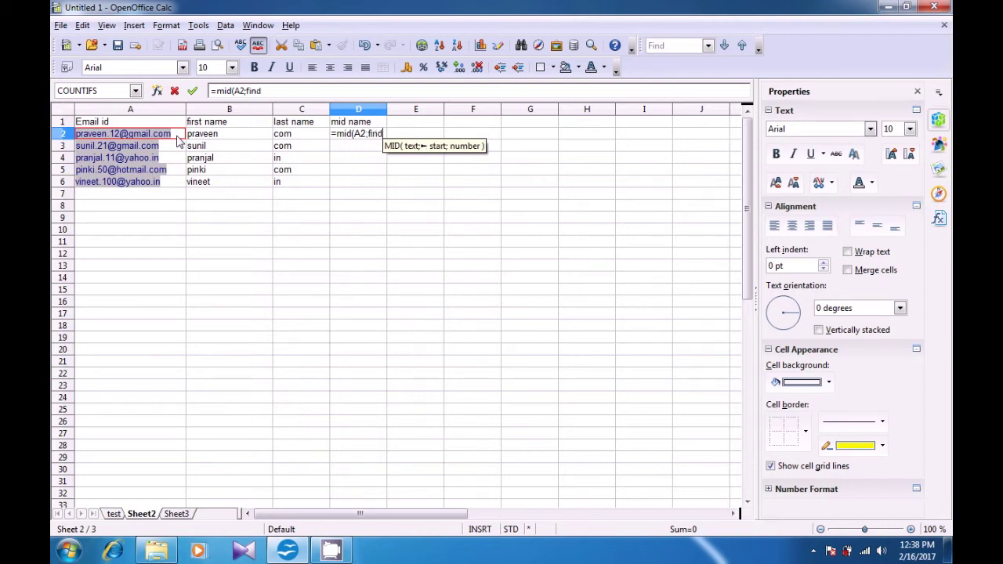
{"action": "type", "text": "("}
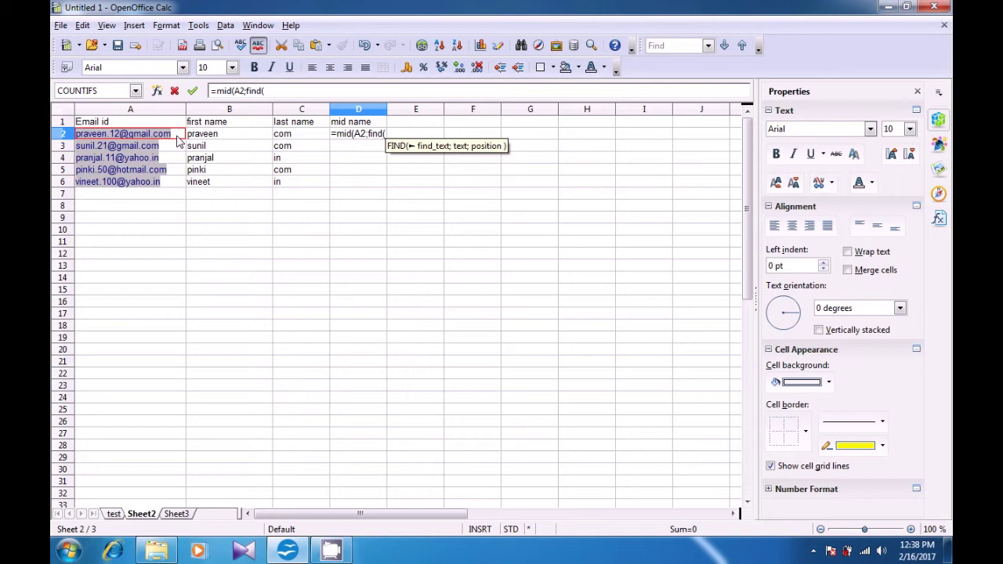
{"action": "type", "text": "\""}
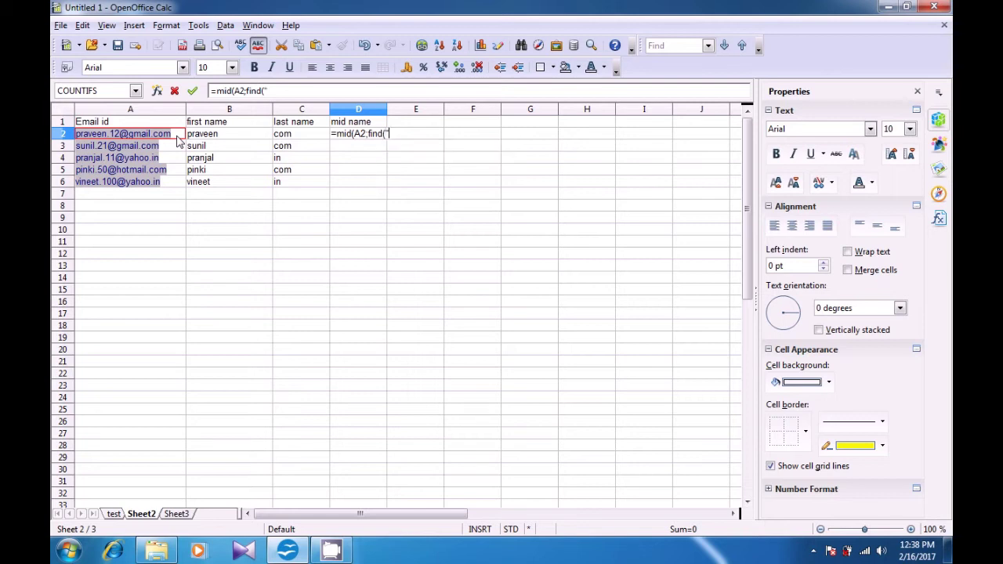
{"action": "type", "text": "@\""}
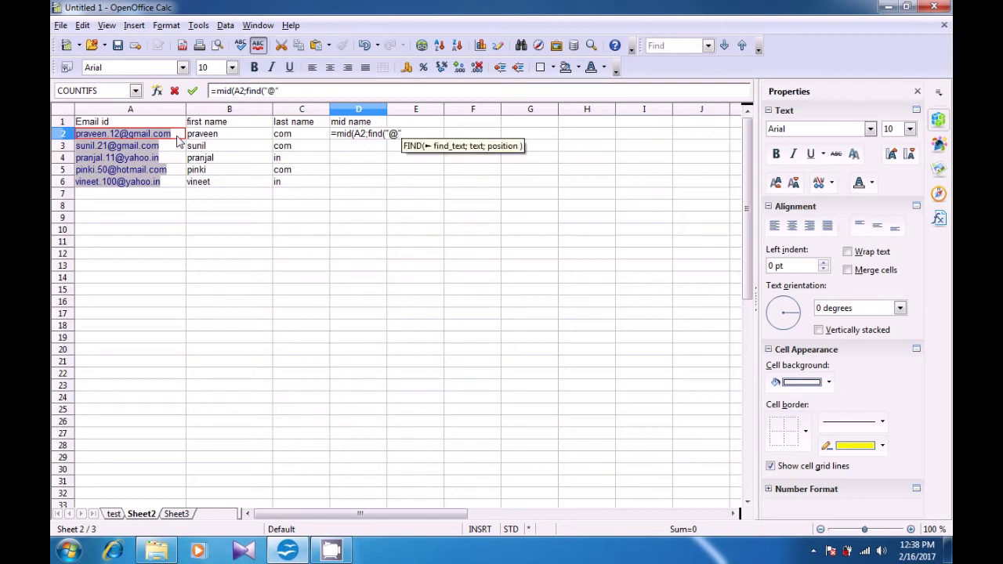
{"action": "type", "text": ";"}
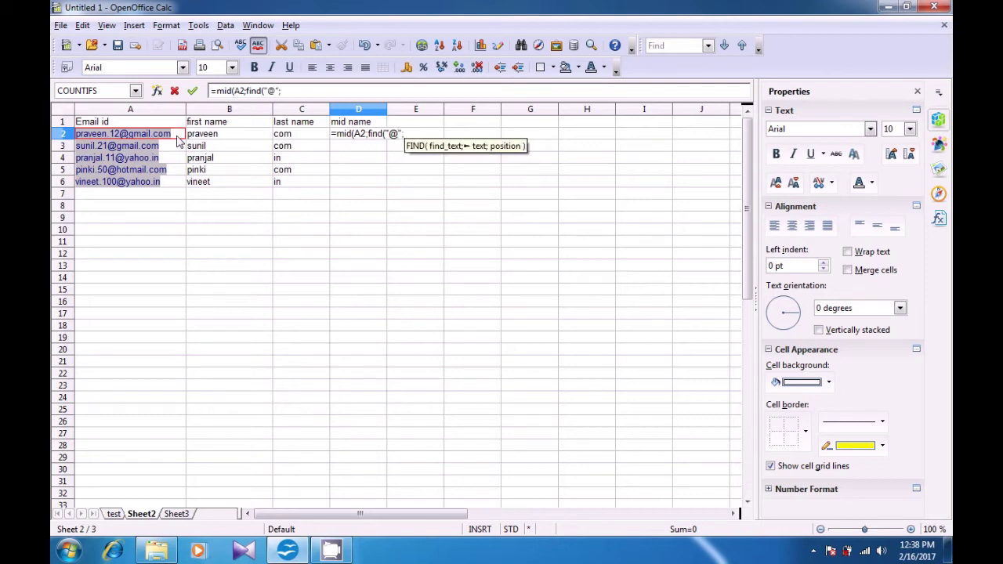
{"action": "left_click", "coordinate": [178, 135]}
{"action": "type", "text": ")"}
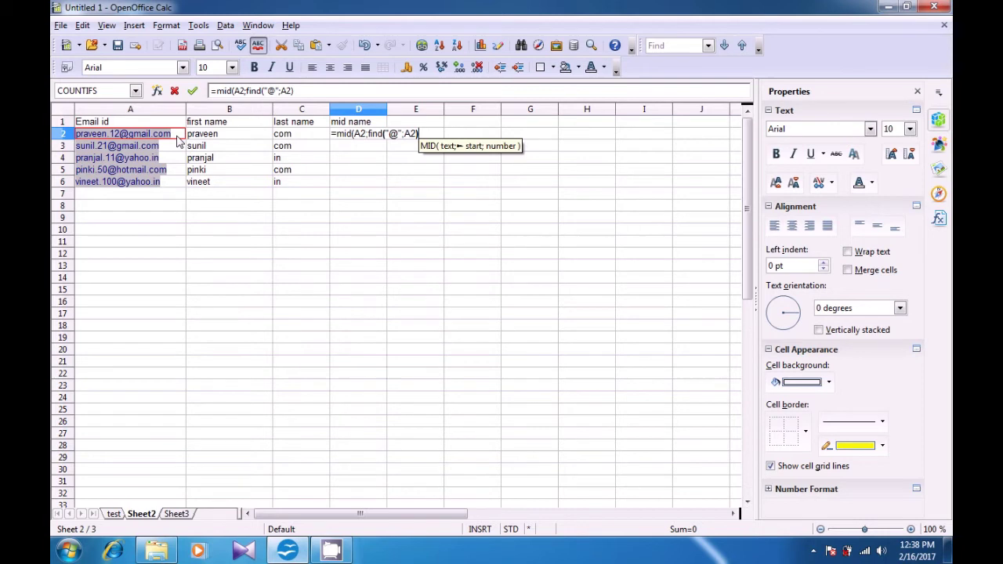
{"action": "type", "text": "+1"}
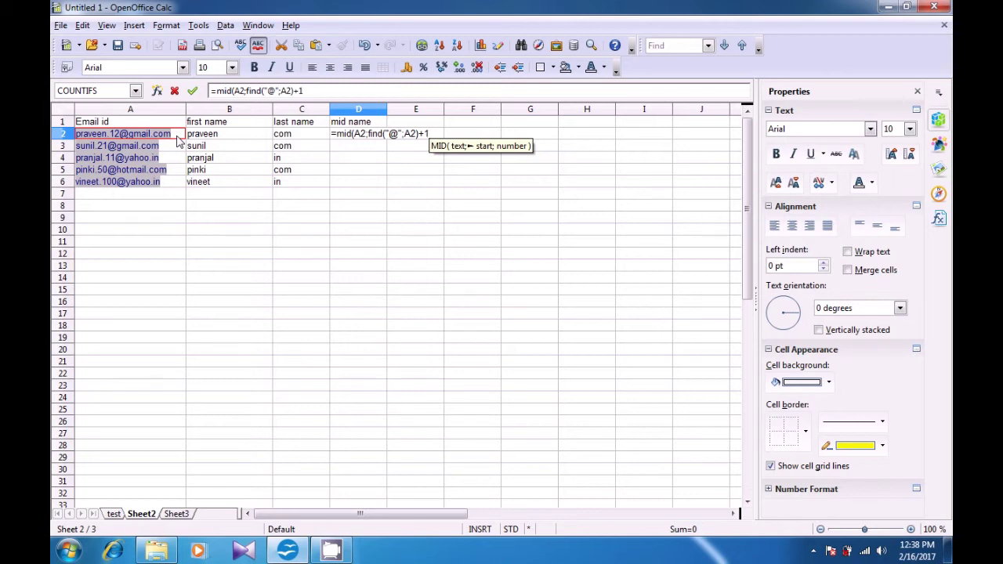
Begin the MID formula's number argument with a FIND for "." in A2, leaving its position argument open
{"action": "type", "text": ";fin"}
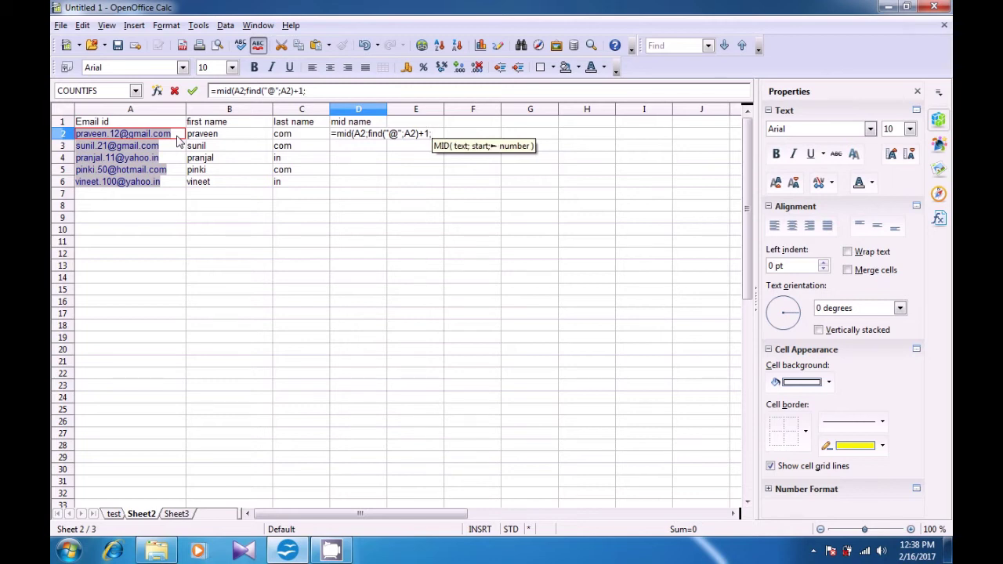
{"action": "type", "text": "d"}
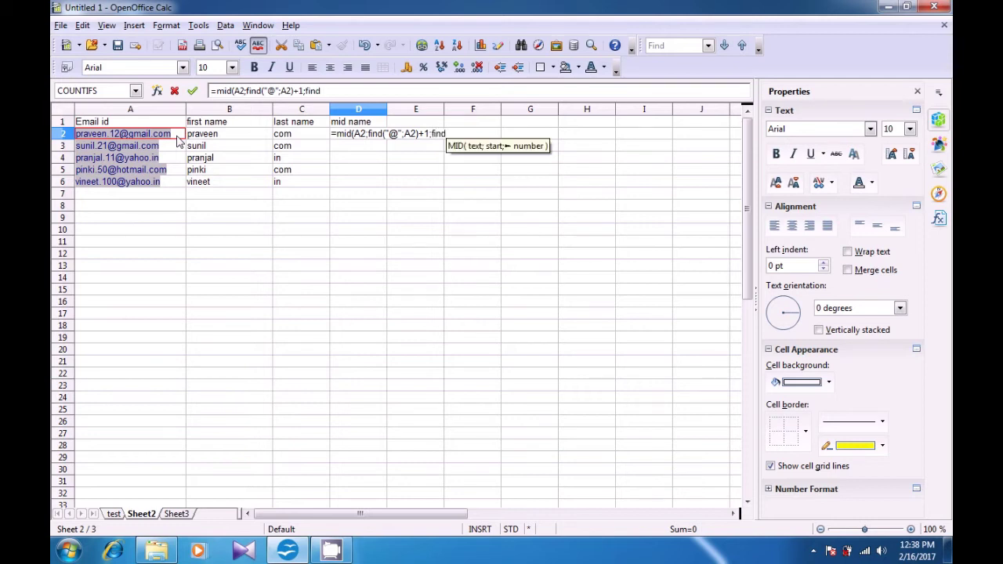
{"action": "type", "text": "("}
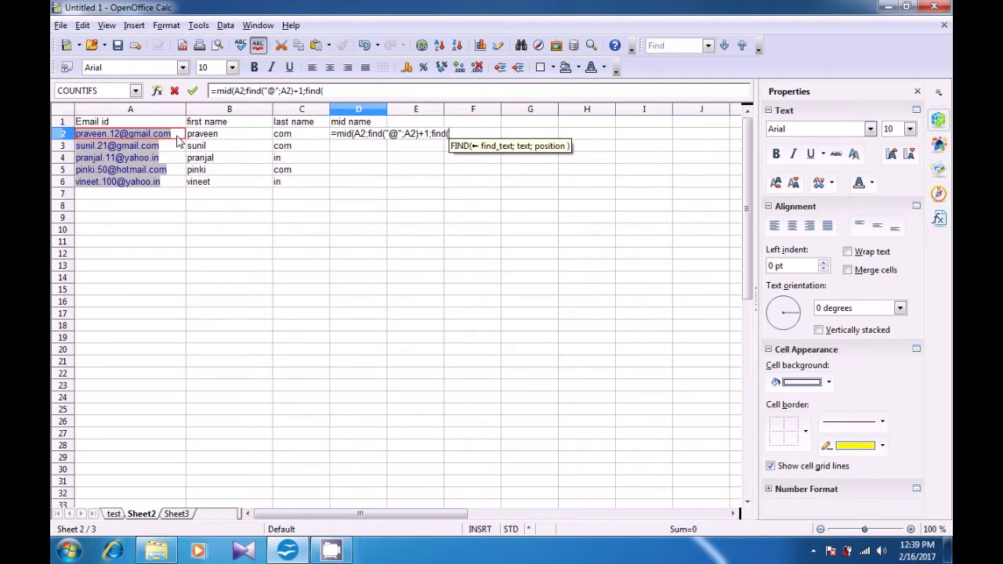
{"action": "type", "text": "\""}
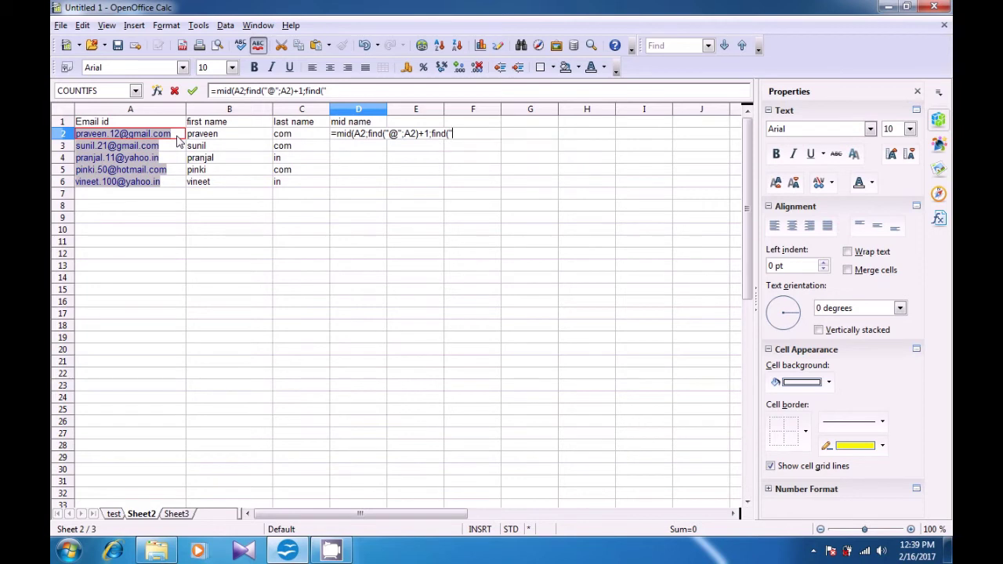
{"action": "type", "text": ".\""}
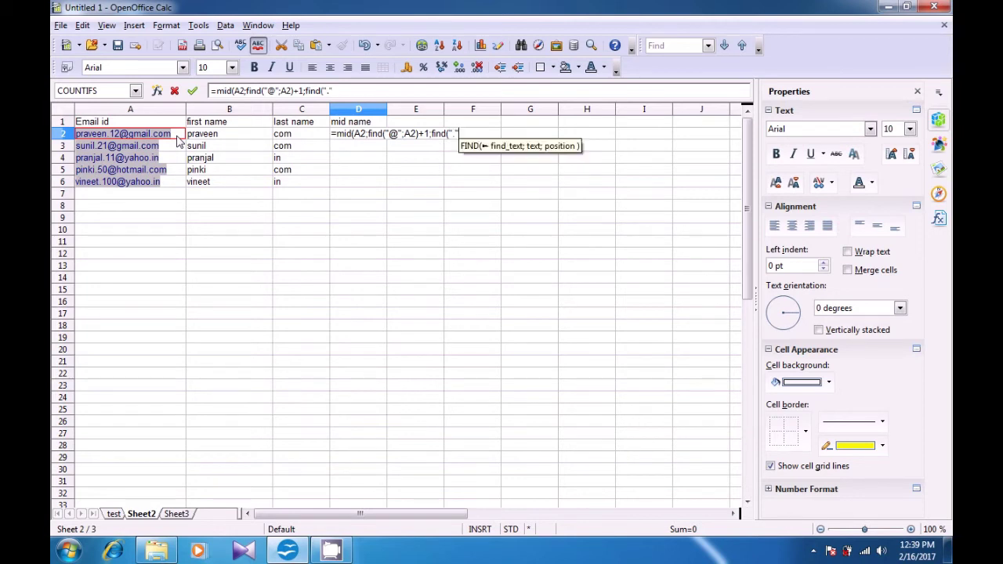
{"action": "type", "text": ";"}
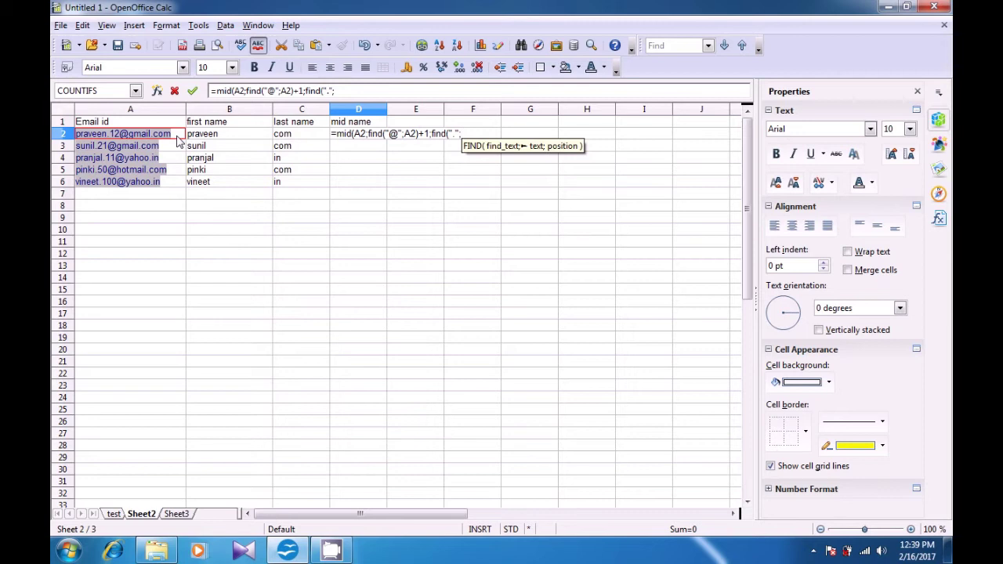
{"action": "left_click", "coordinate": [179, 137]}
{"action": "type", "text": ";"}
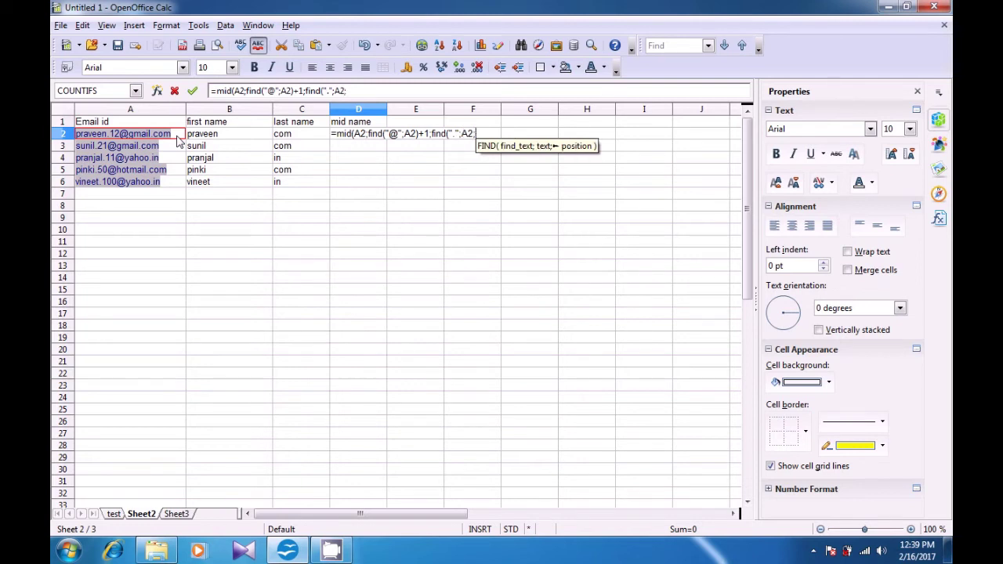
Nest FIND("@";A2) as the position argument of the "." search and close both FIND functions
{"action": "type", "text": "find"}
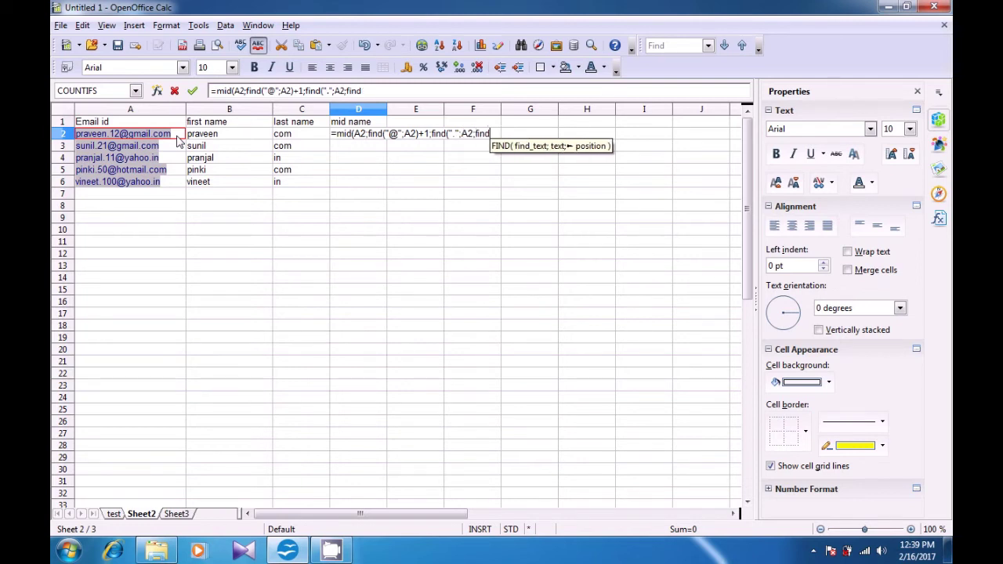
{"action": "type", "text": "("}
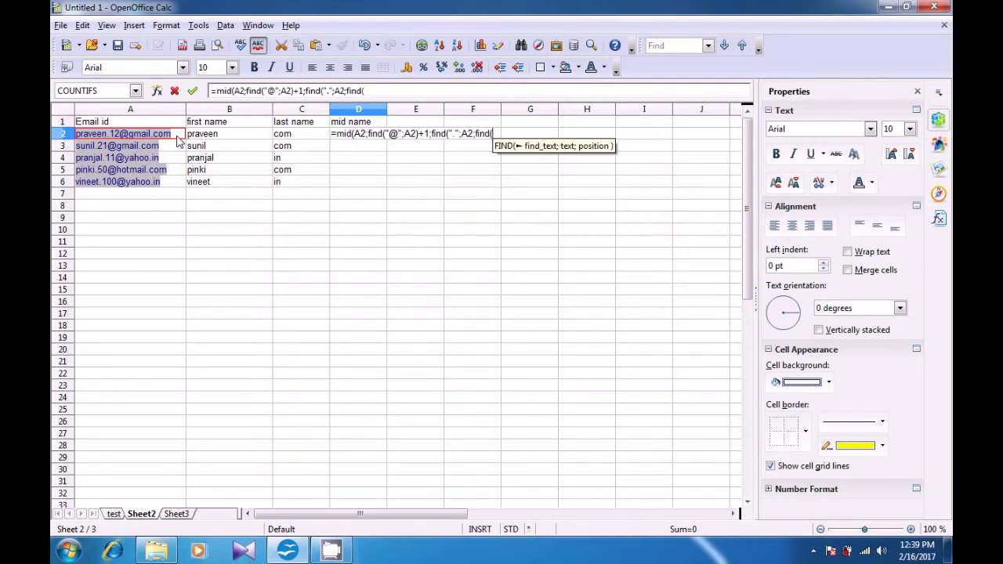
{"action": "type", "text": "\""}
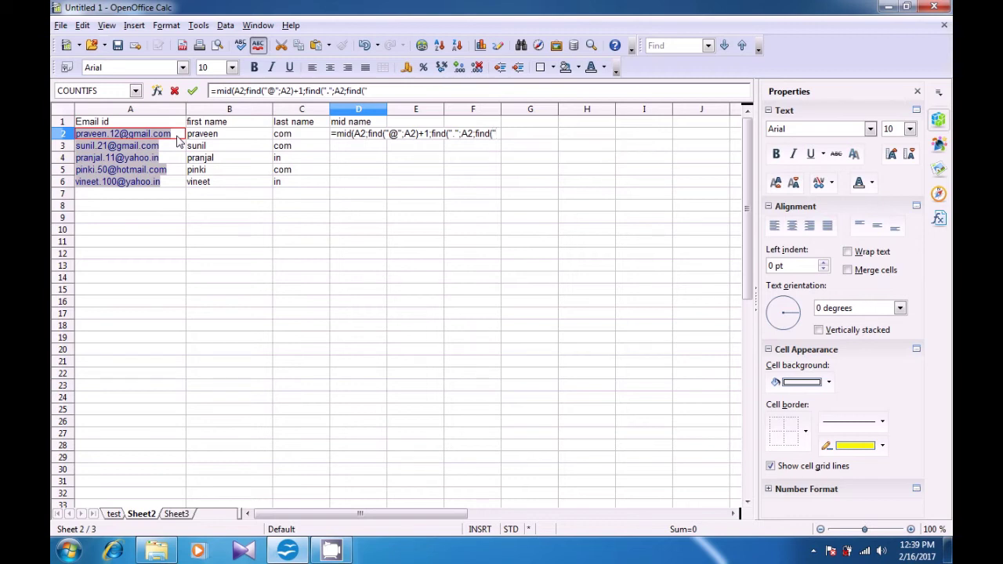
{"action": "type", "text": "@\""}
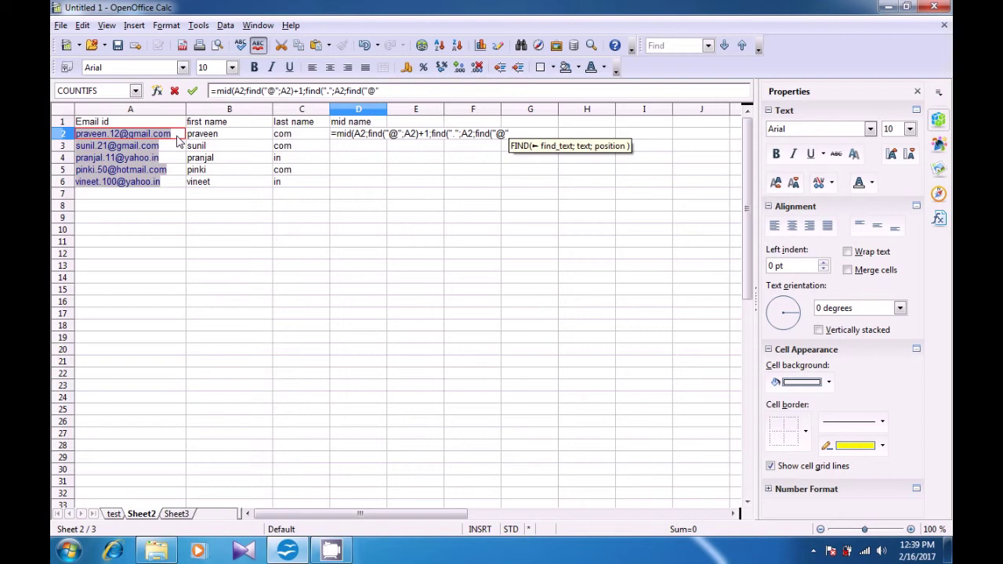
{"action": "type", "text": ";"}
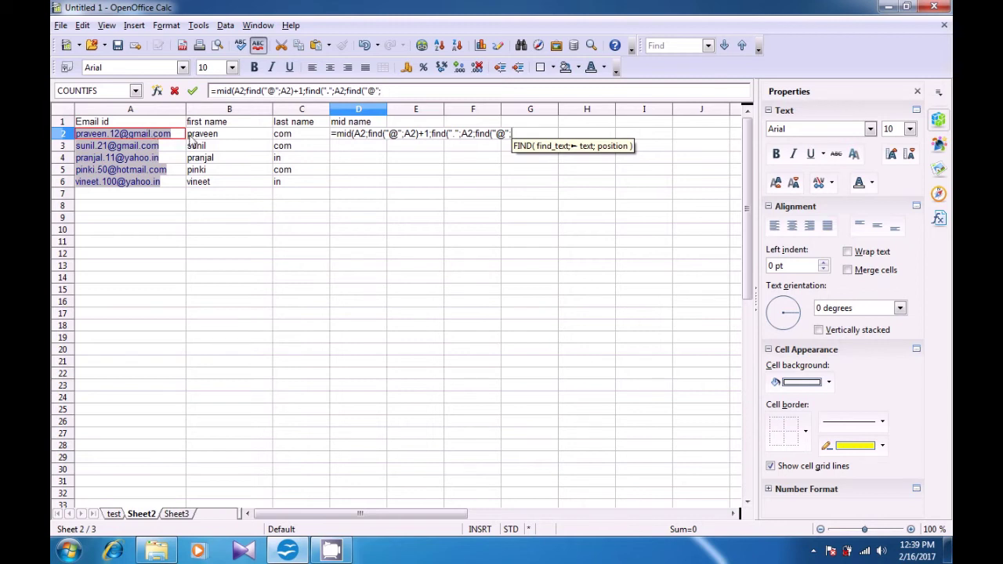
{"action": "left_click", "coordinate": [179, 139]}
{"action": "type", "text": "))"}
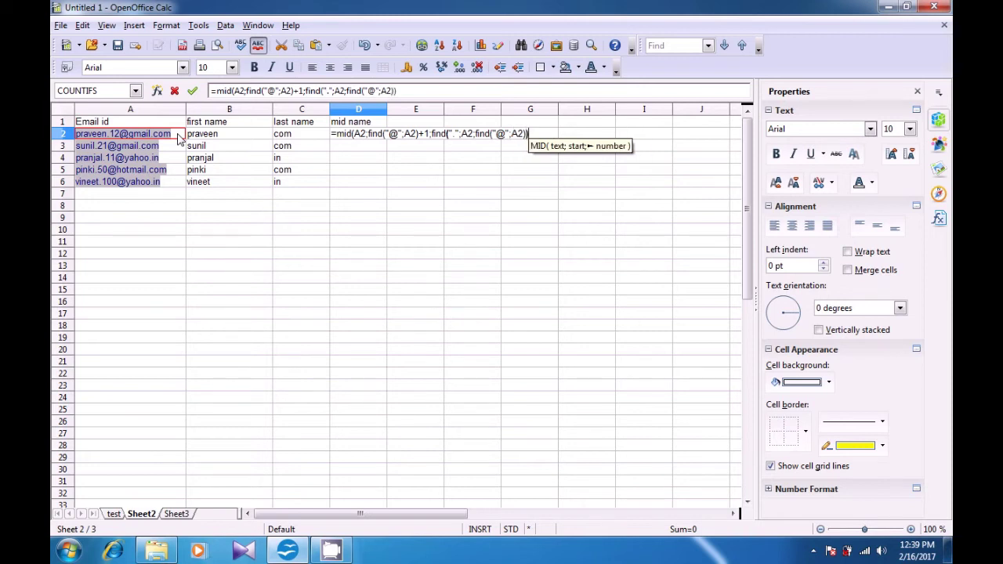
Subtract FIND("@";A2) from the nested "." search in the MID formula's number argument
{"action": "type", "text": "-"}
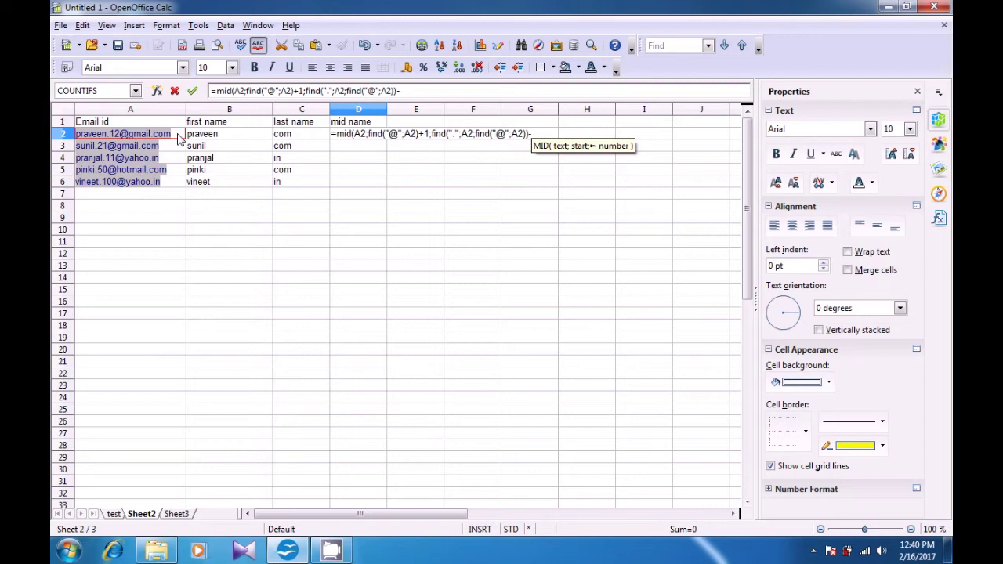
{"action": "type", "text": "find"}
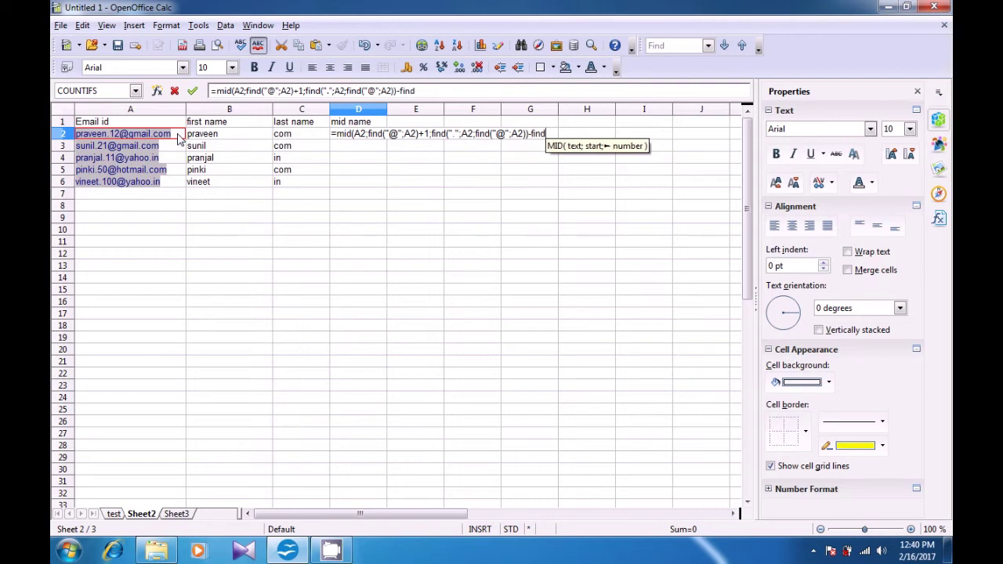
{"action": "type", "text": "("}
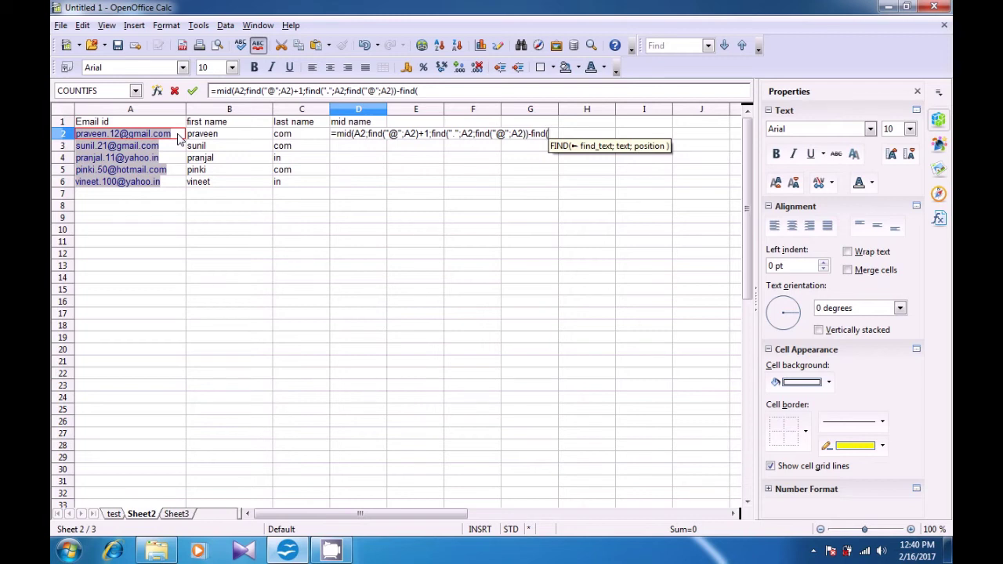
{"action": "type", "text": "\"@\""}
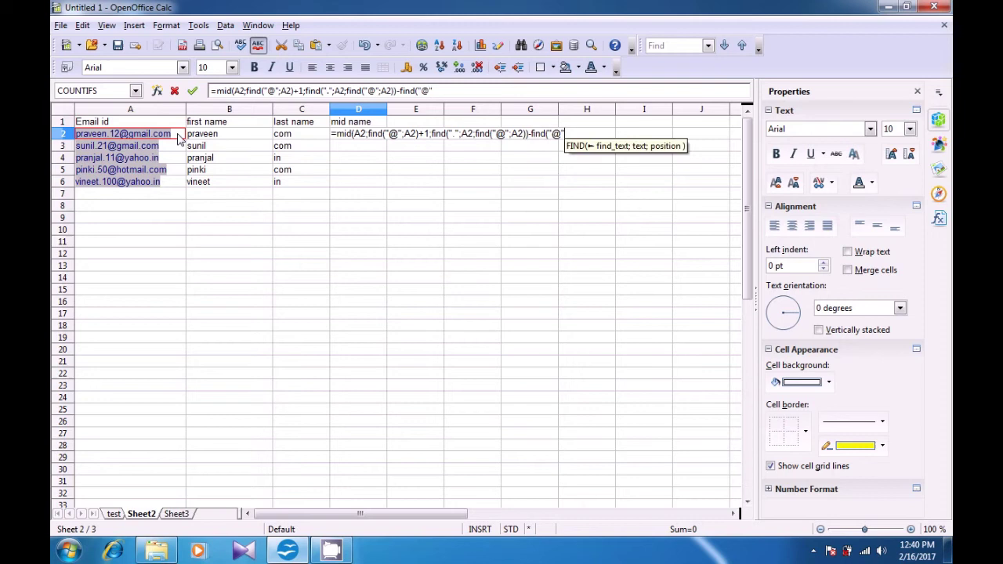
{"action": "type", "text": ";"}
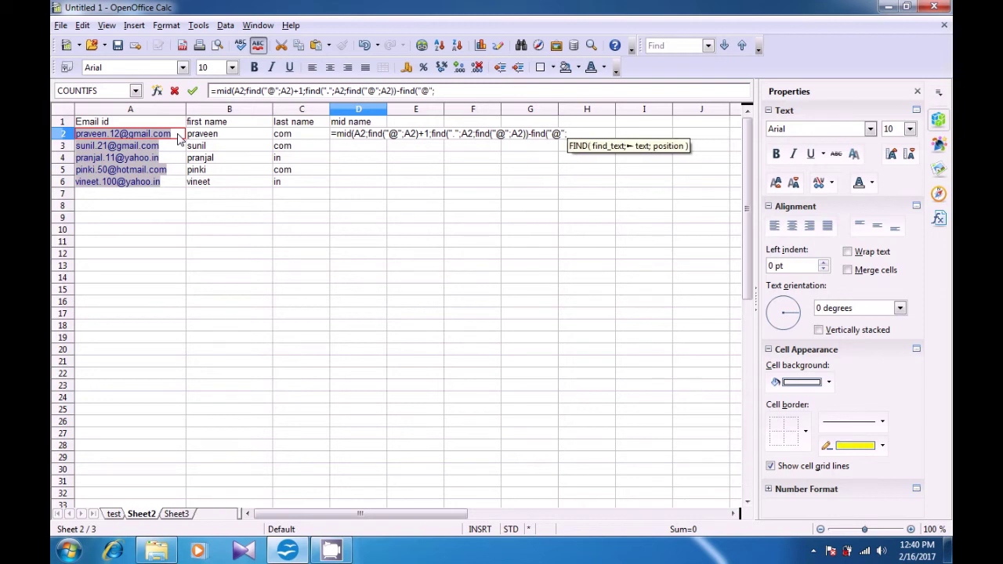
{"action": "left_click", "coordinate": [179, 138]}
{"action": "type", "text": ")"}
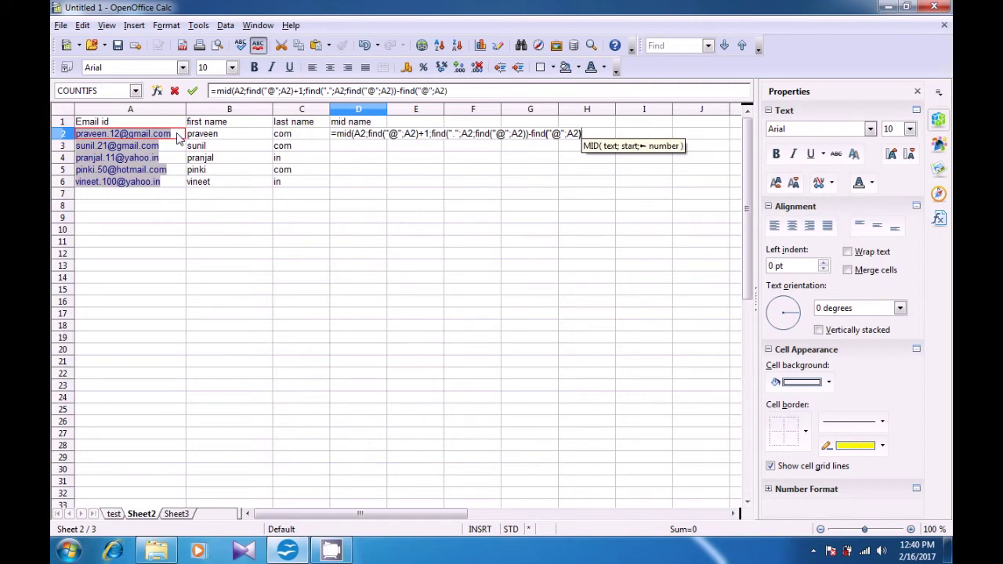
Subtract 1 more in the number argument, then close and enter the MID formula in D2
{"action": "type", "text": "-"}
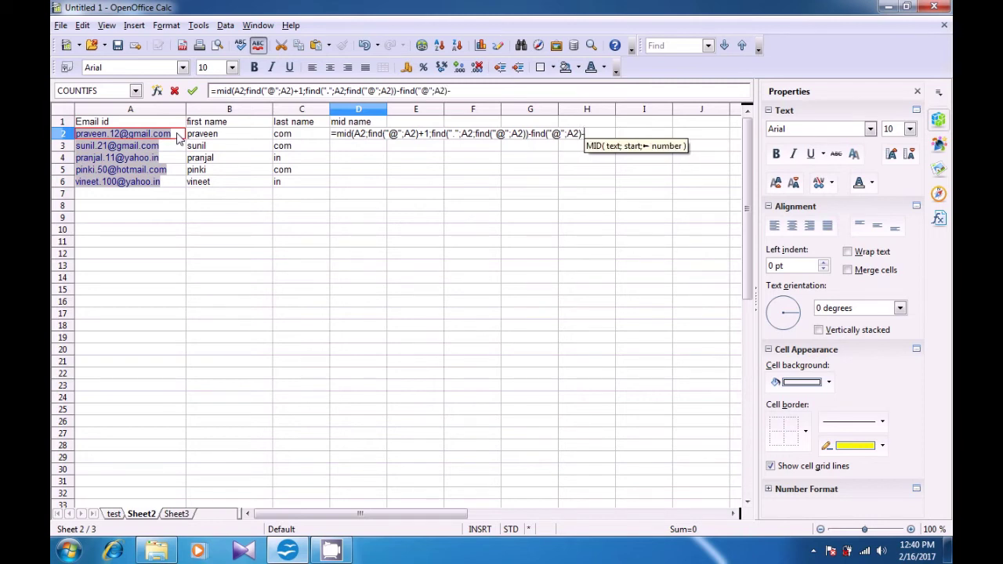
{"action": "type", "text": "1"}
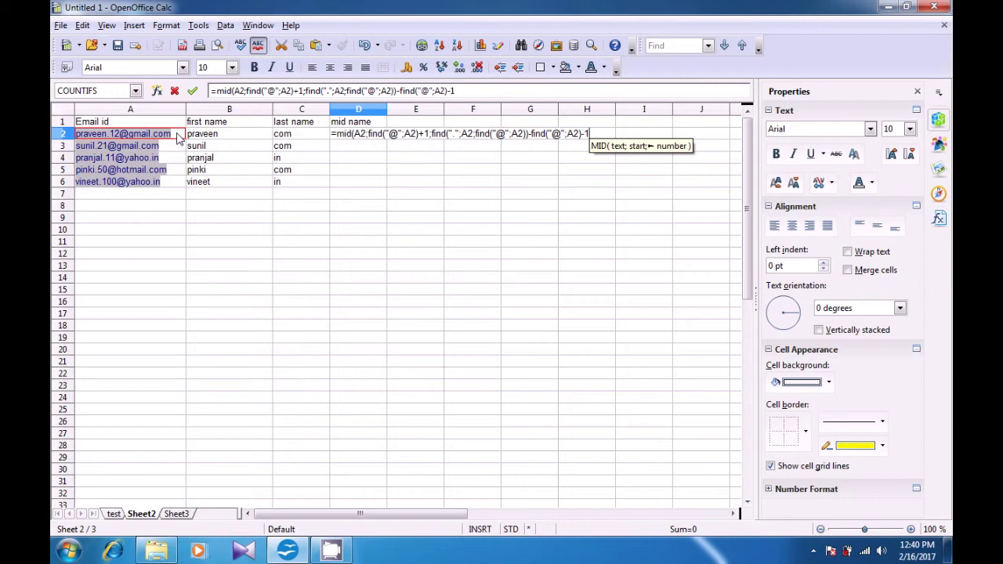
{"action": "type", "text": ")"}
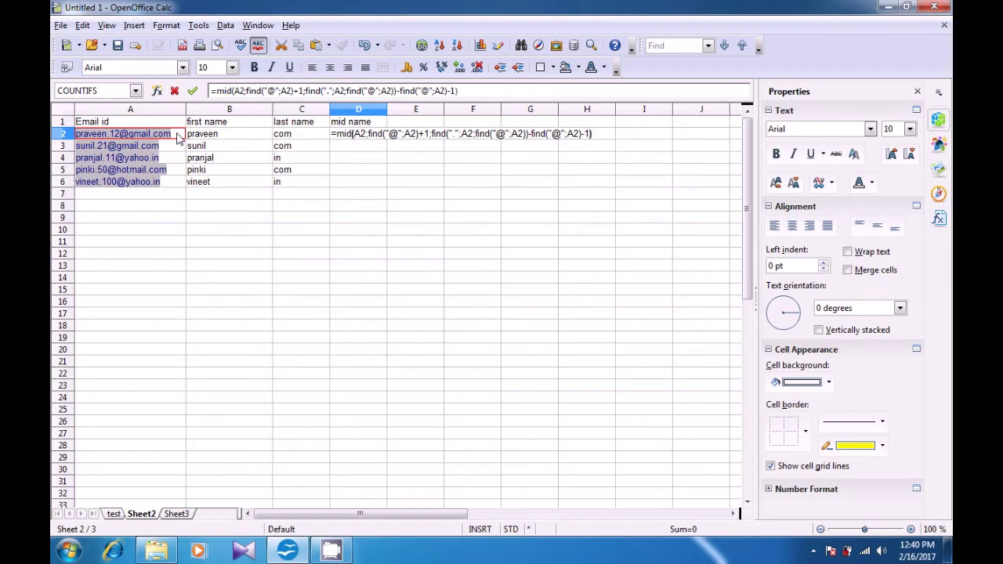
{"action": "key", "text": "Return"}
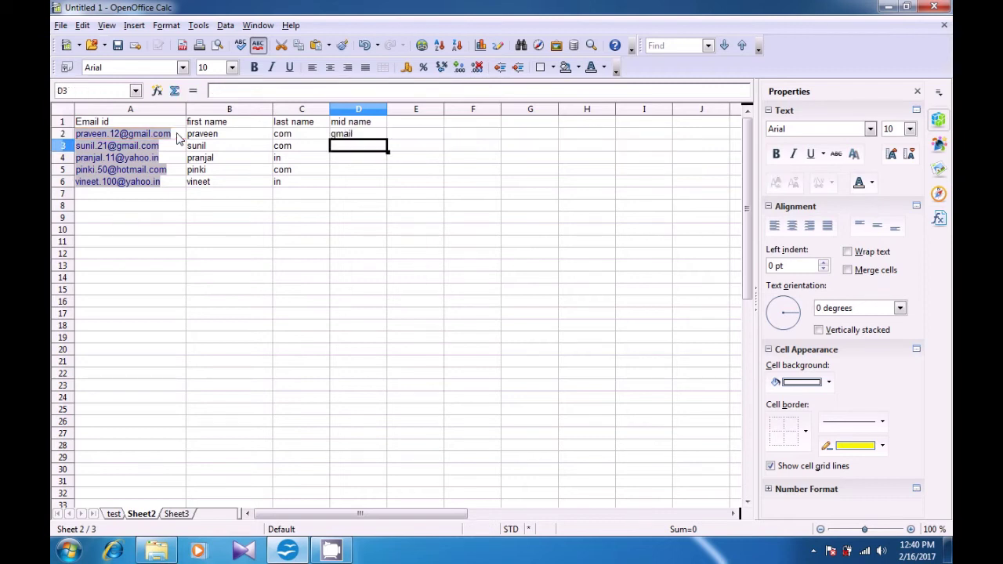
Fill the MID formula from D2 down through D6 in the mid name column
{"action": "left_click", "coordinate": [336, 137]}
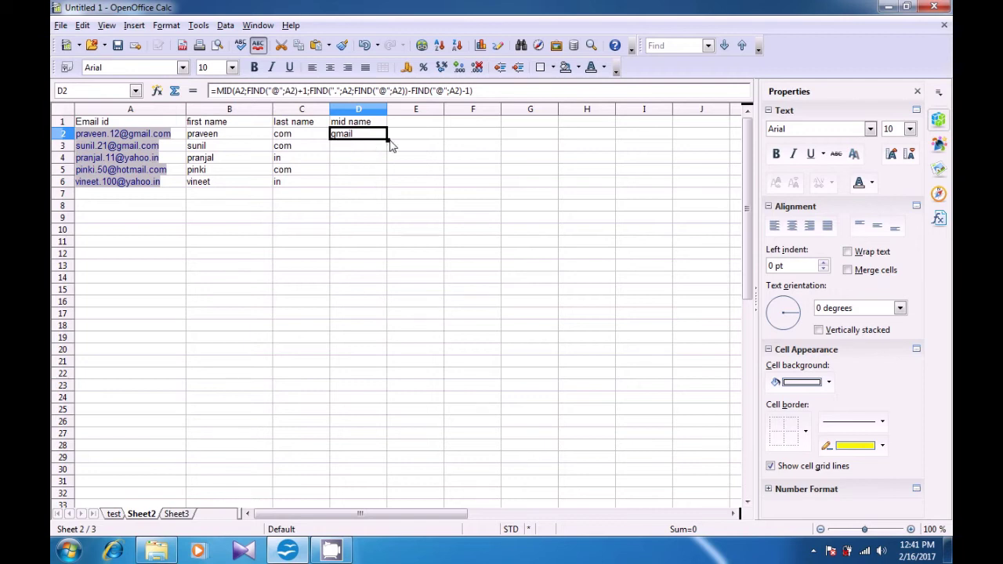
{"action": "left_click_drag", "start_coordinate": [388, 141], "coordinate": [397, 187]}
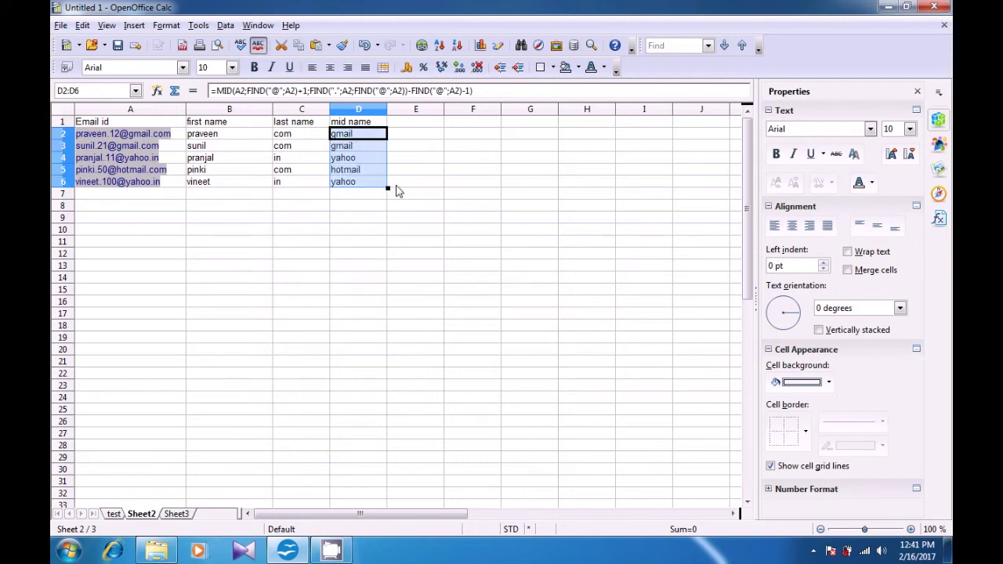
{"action": "left_click", "coordinate": [373, 229]}
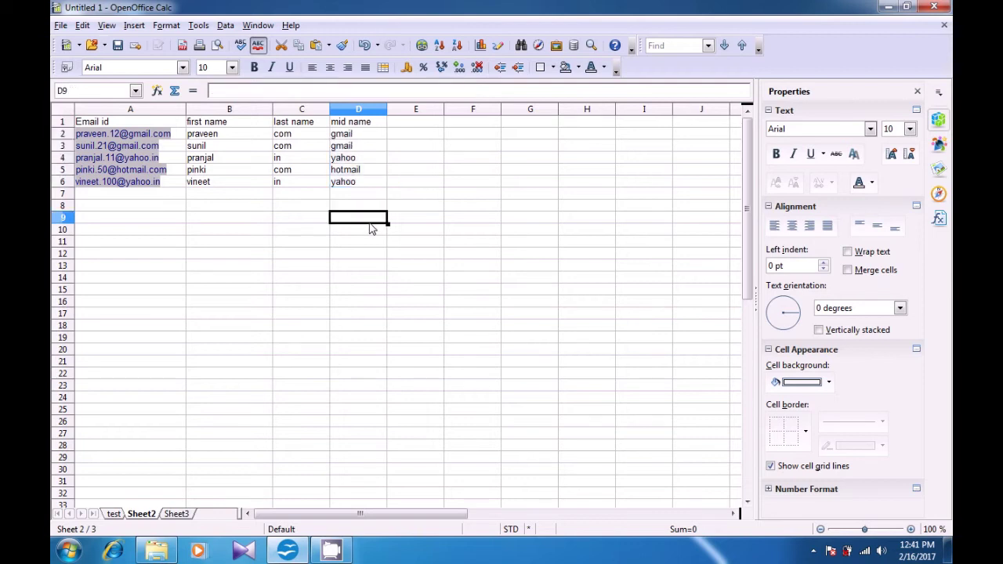
Review the MID formulas in D2 through D6 cell by cell, then go back to D2
{"action": "left_click", "coordinate": [345, 139]}
{"action": "key", "text": "Down"}
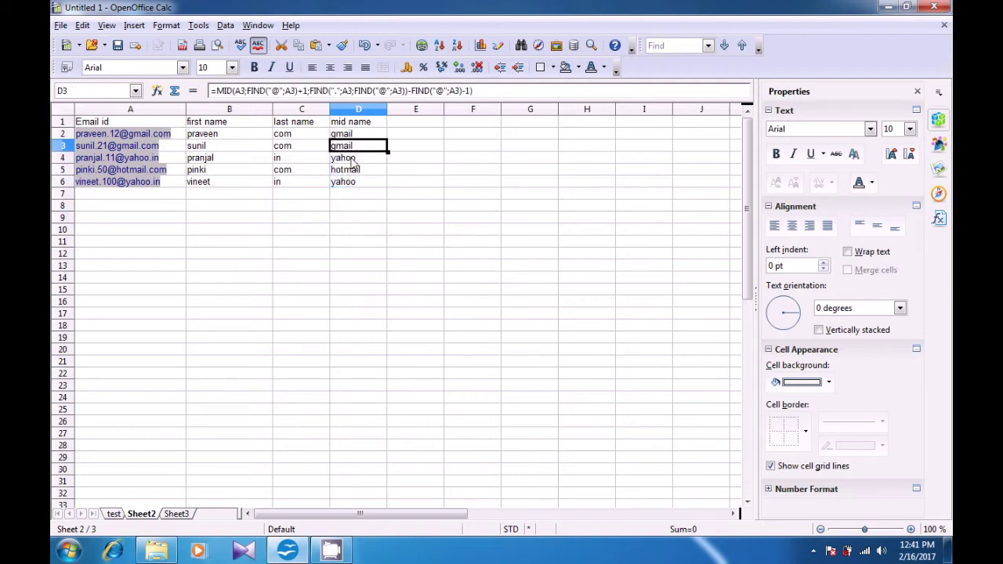
{"action": "key", "text": "Down"}
{"action": "key", "text": "Down"}
{"action": "key", "text": "Down"}
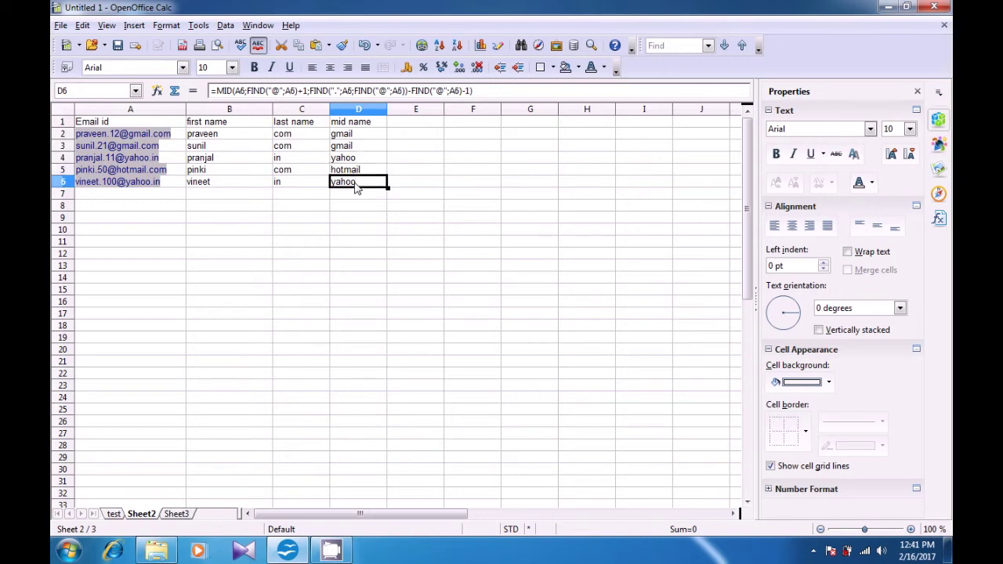
{"action": "left_click", "coordinate": [351, 139]}
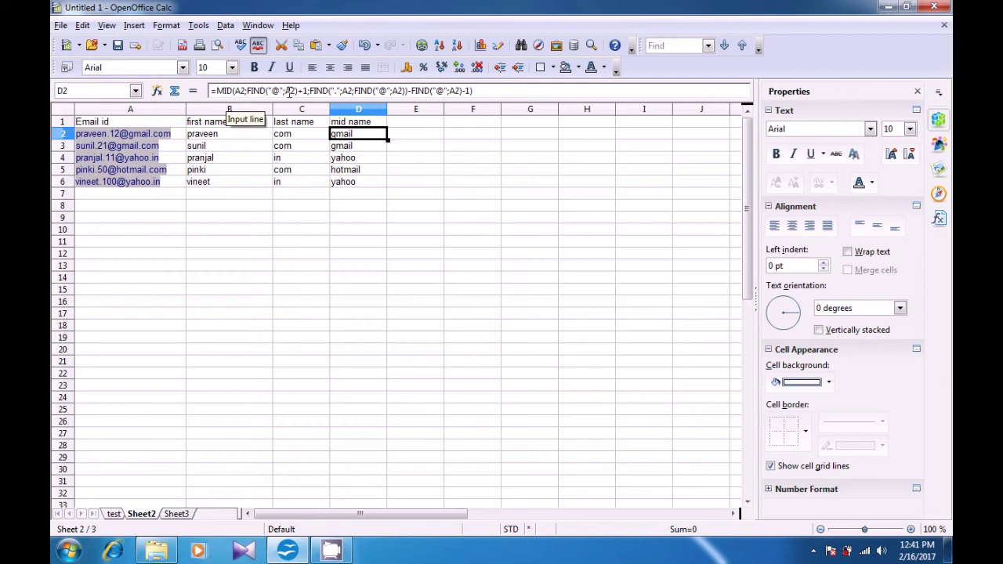
Examine the MID and FIND formula behind the first mid name entry in cell D2
{"action": "left_click_drag", "start_coordinate": [476, 92], "coordinate": [217, 94]}
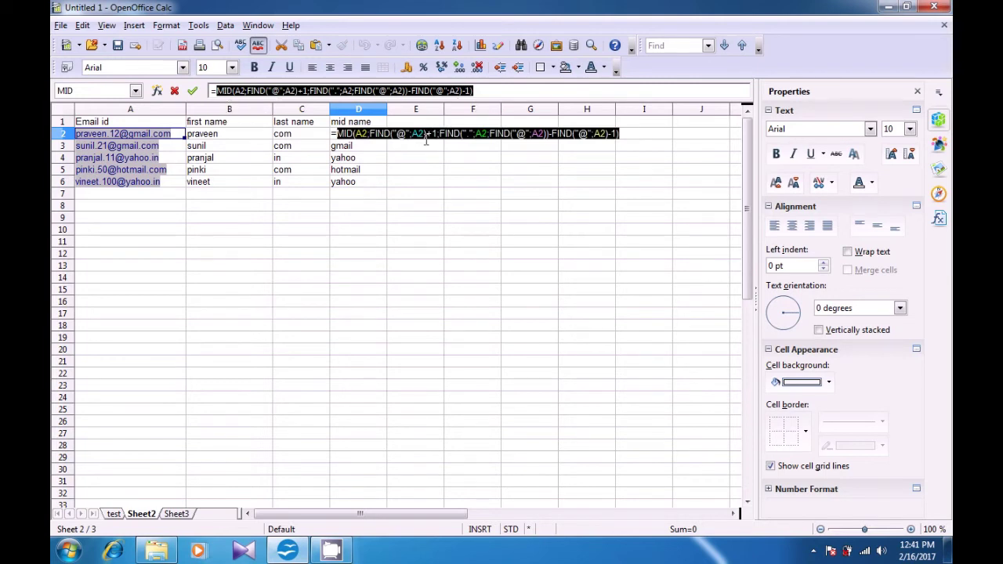
{"action": "key", "text": "Return"}
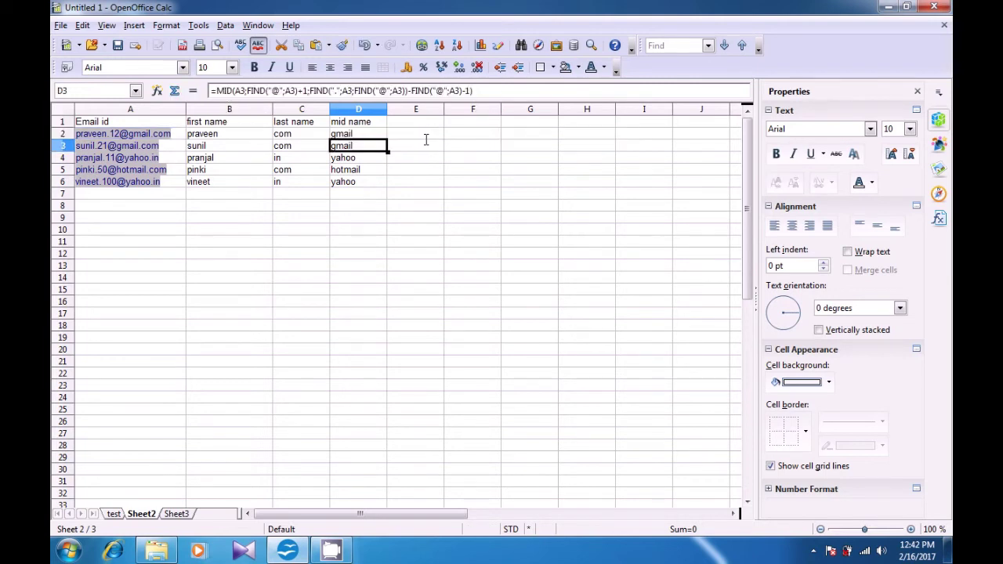
{"action": "left_click", "coordinate": [434, 184]}
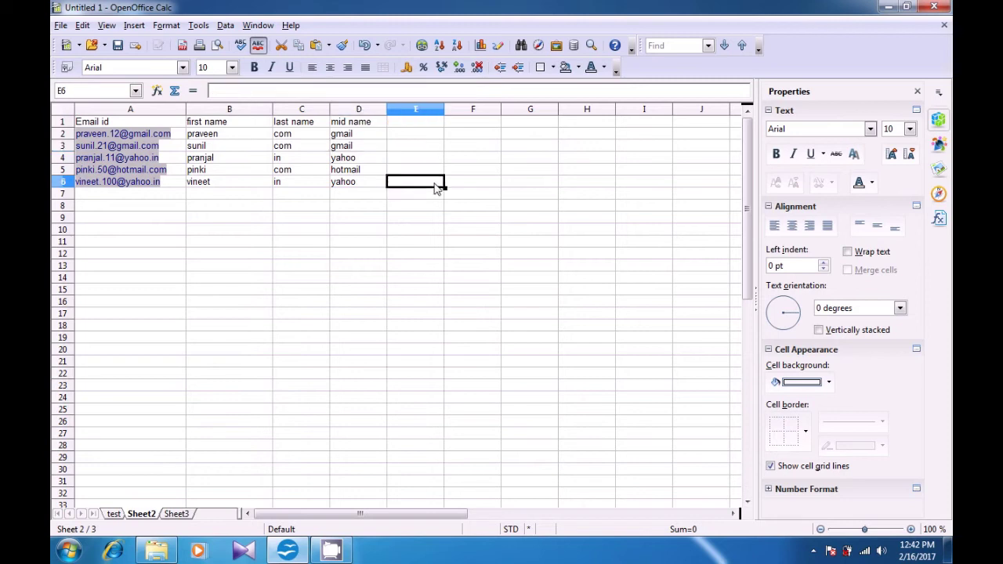
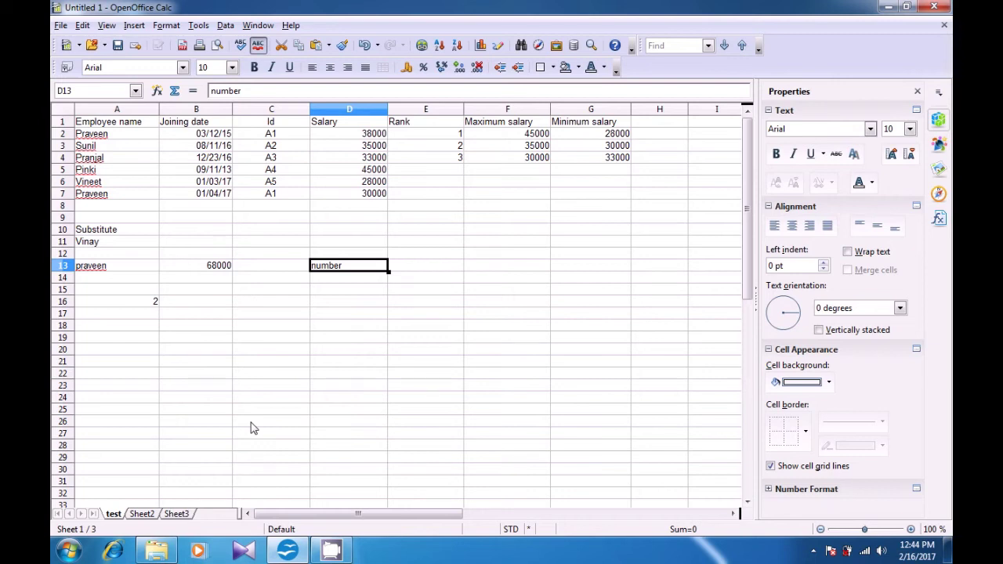
{"action": "left_click", "coordinate": [427, 273]}
{"action": "type", "text": "5"}
{"action": "left_click", "coordinate": [492, 274]}
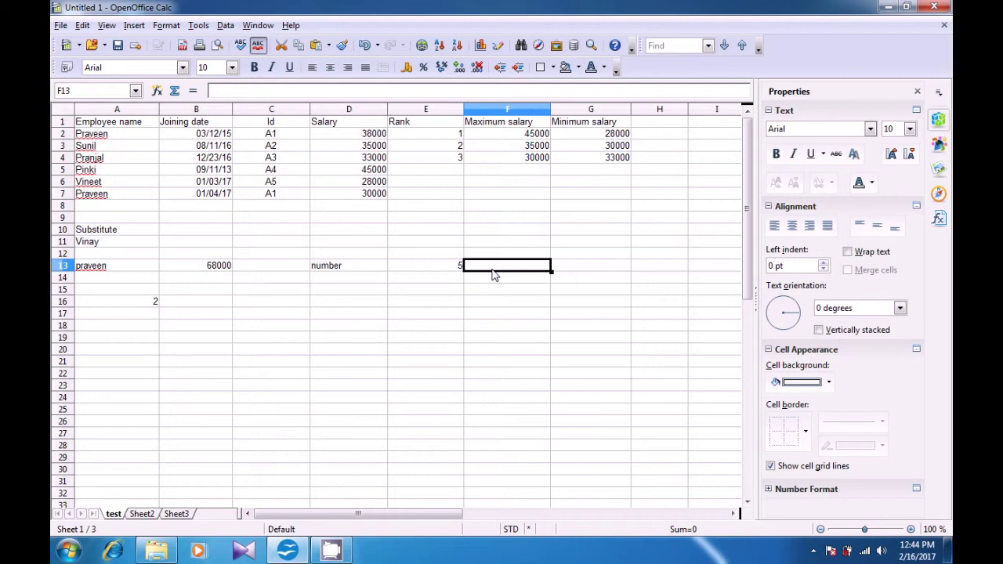
{"action": "left_click", "coordinate": [461, 274]}
{"action": "key", "text": "Delete"}
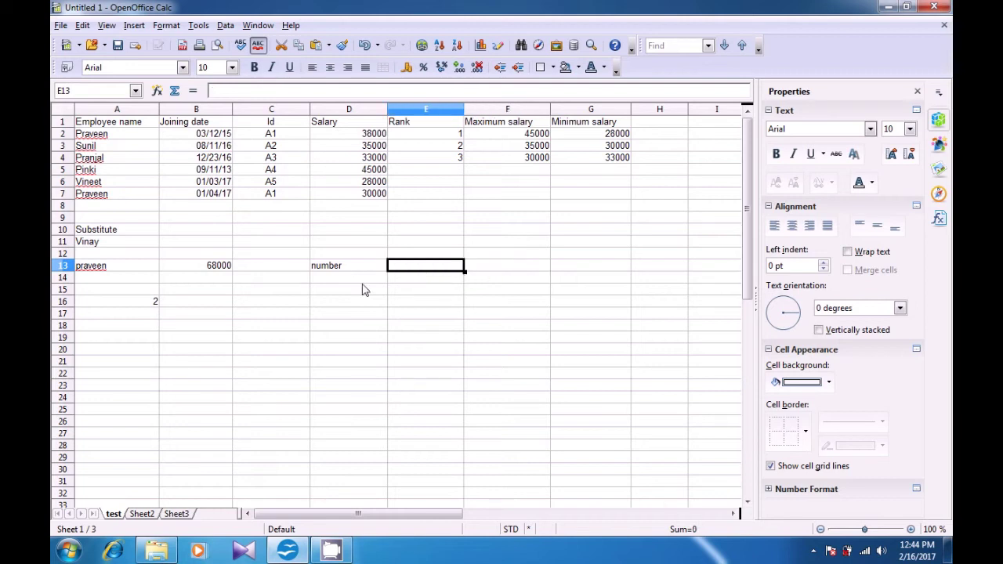
Enter the values 5, 3 and 3 in cells D14 to D16 under the "number" heading
{"action": "left_click", "coordinate": [337, 280]}
{"action": "type", "text": "4"}
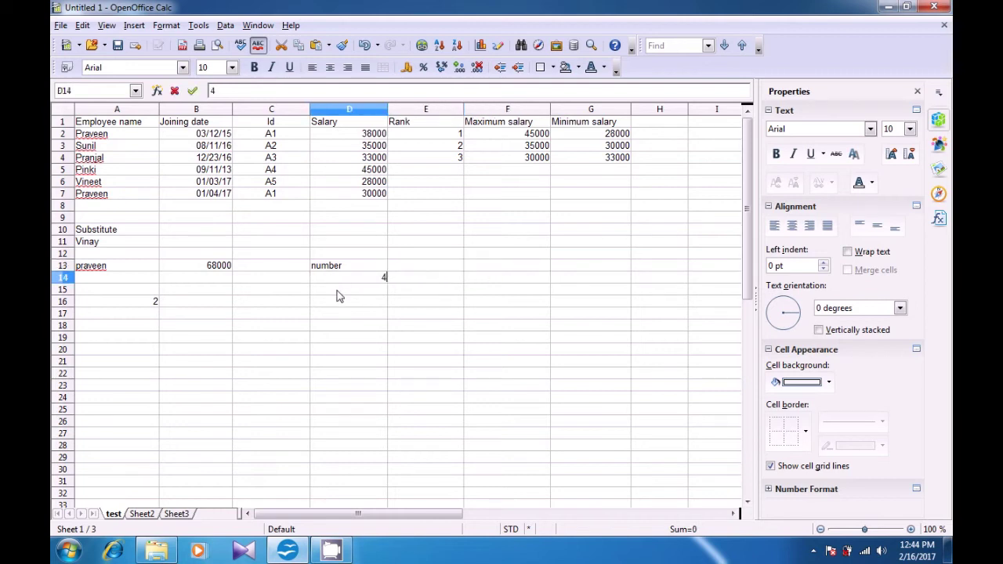
{"action": "key", "text": "BackSpace"}
{"action": "type", "text": "5"}
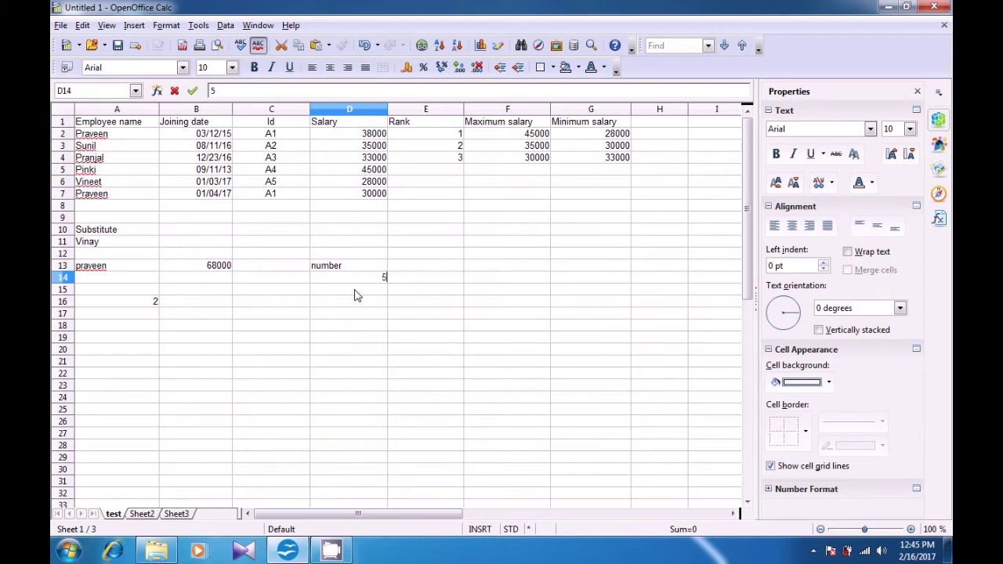
{"action": "key", "text": "Return"}
{"action": "type", "text": "3"}
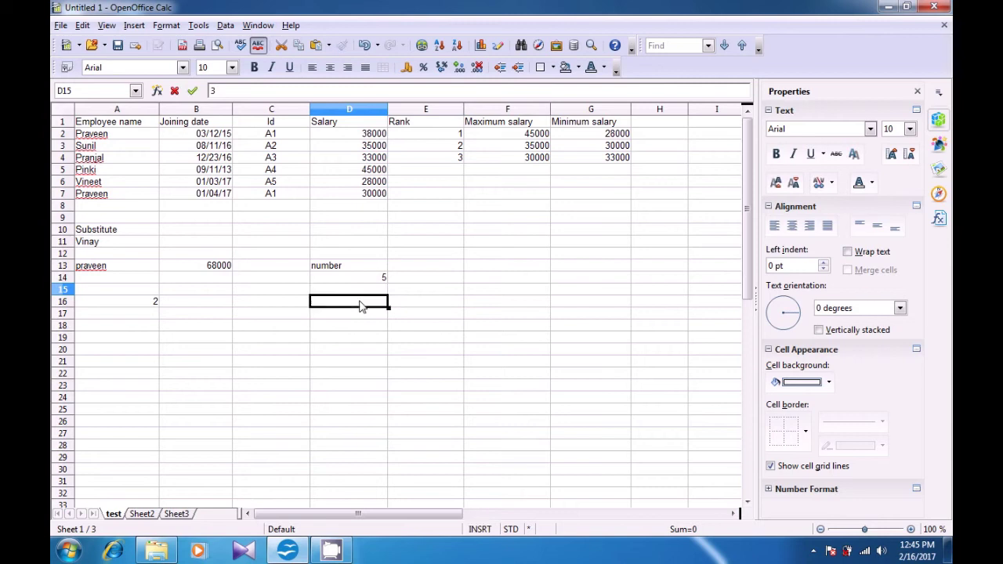
{"action": "key", "text": "Return"}
{"action": "type", "text": "3"}
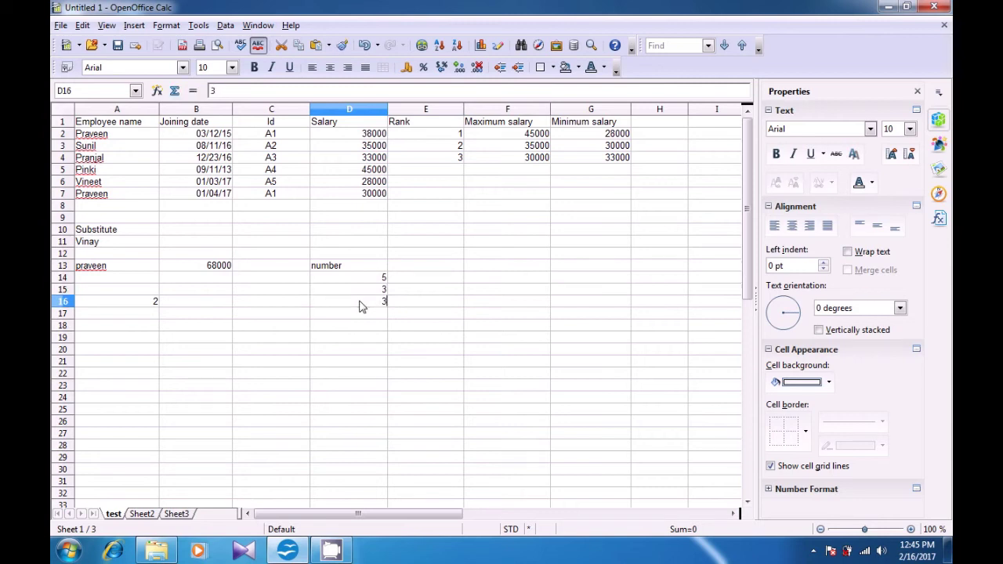
Label cell C17 "total" and add the formula =sum(D14:D16) beside it in D17
{"action": "left_click", "coordinate": [291, 314]}
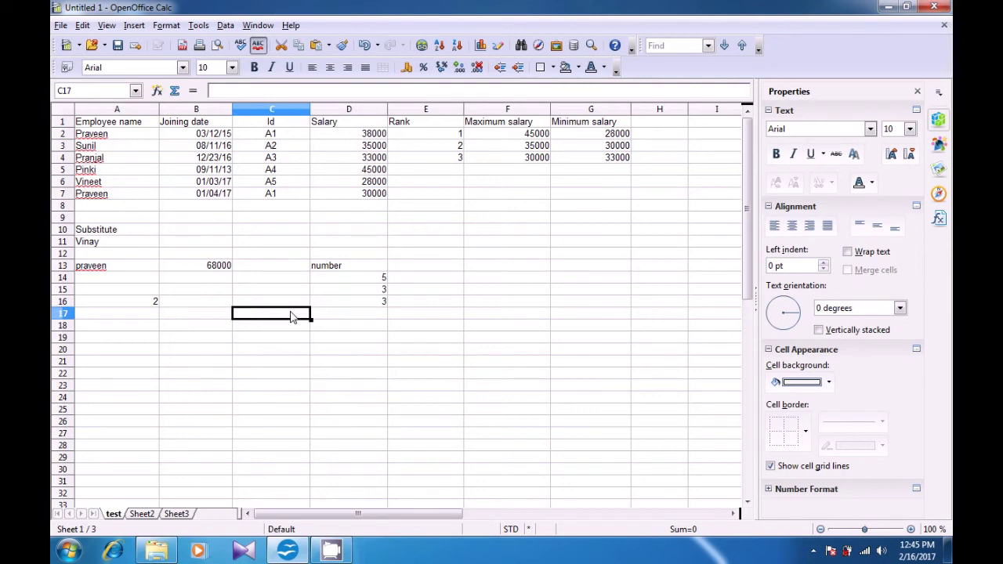
{"action": "type", "text": "total"}
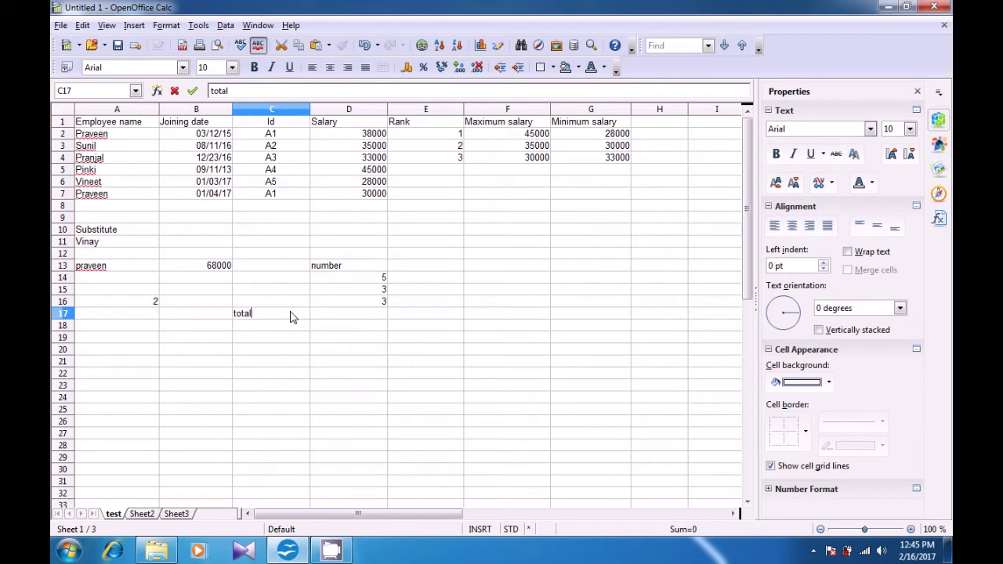
{"action": "left_click", "coordinate": [350, 316]}
{"action": "type", "text": "="}
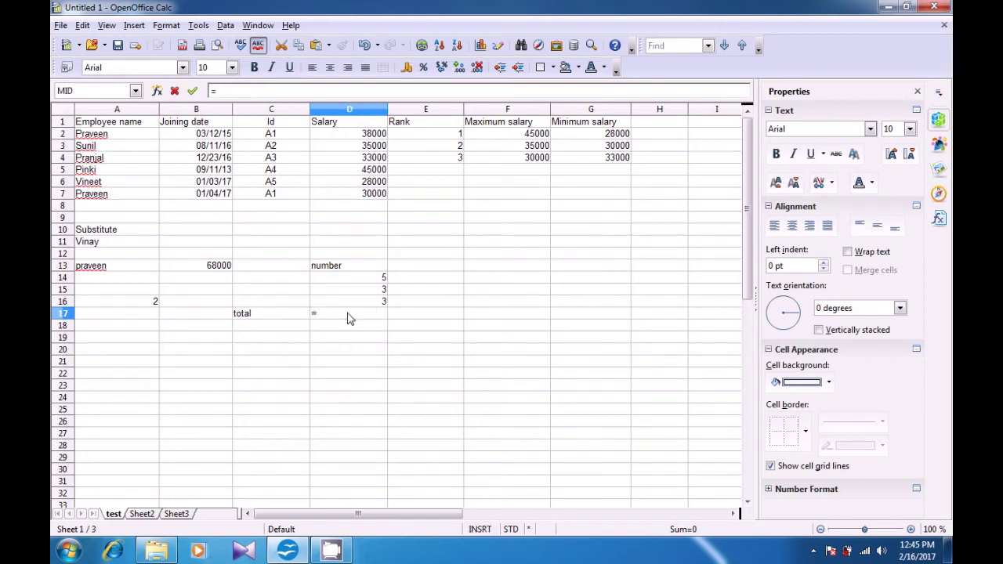
{"action": "type", "text": "s"}
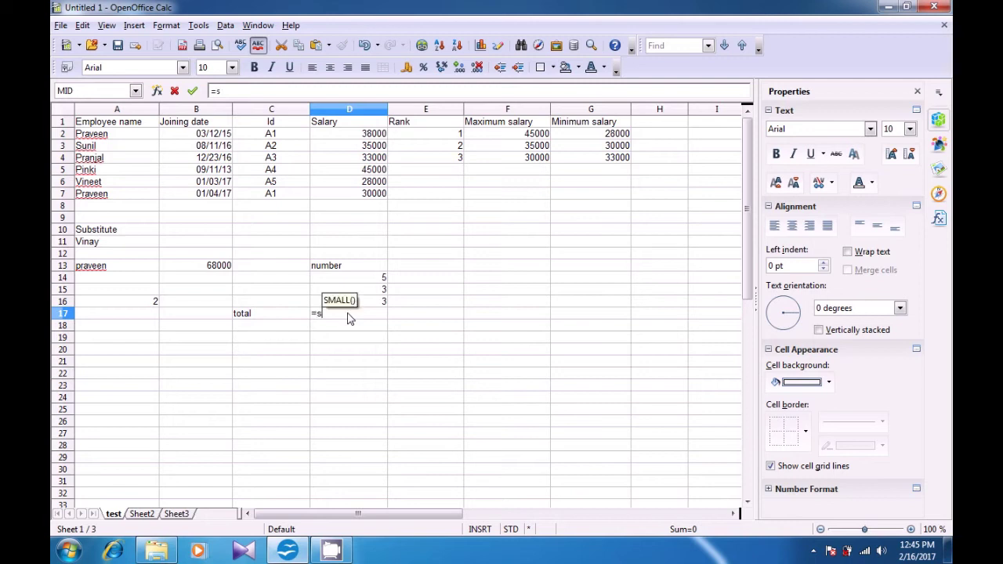
{"action": "type", "text": "um("}
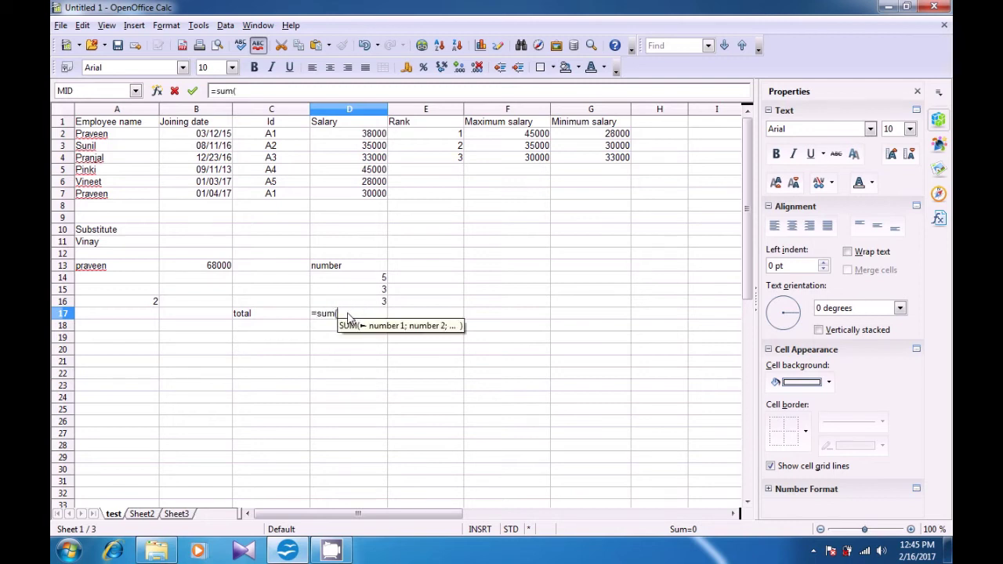
{"action": "left_click_drag", "start_coordinate": [368, 279], "coordinate": [373, 308]}
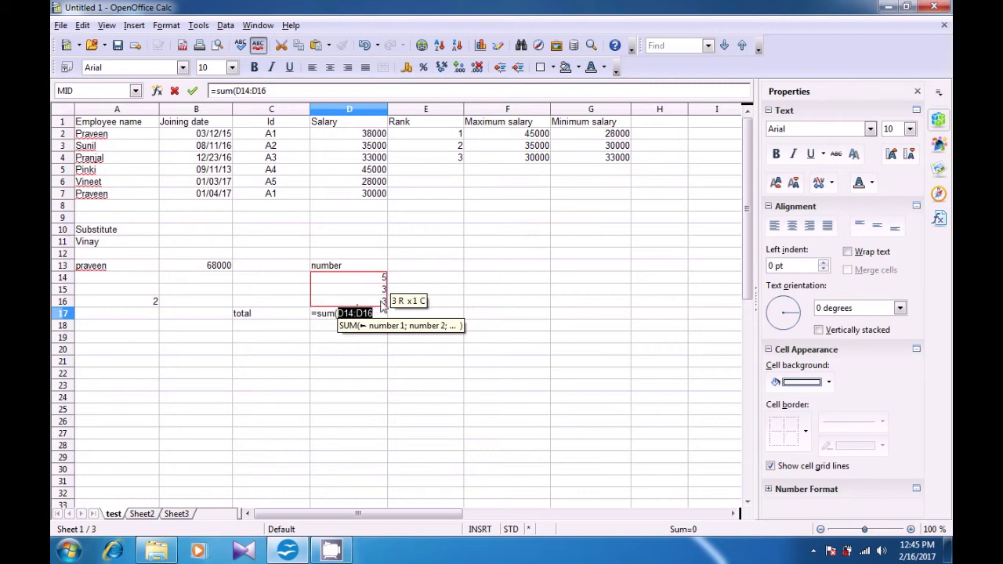
{"action": "type", "text": ")"}
{"action": "key", "text": "Return"}
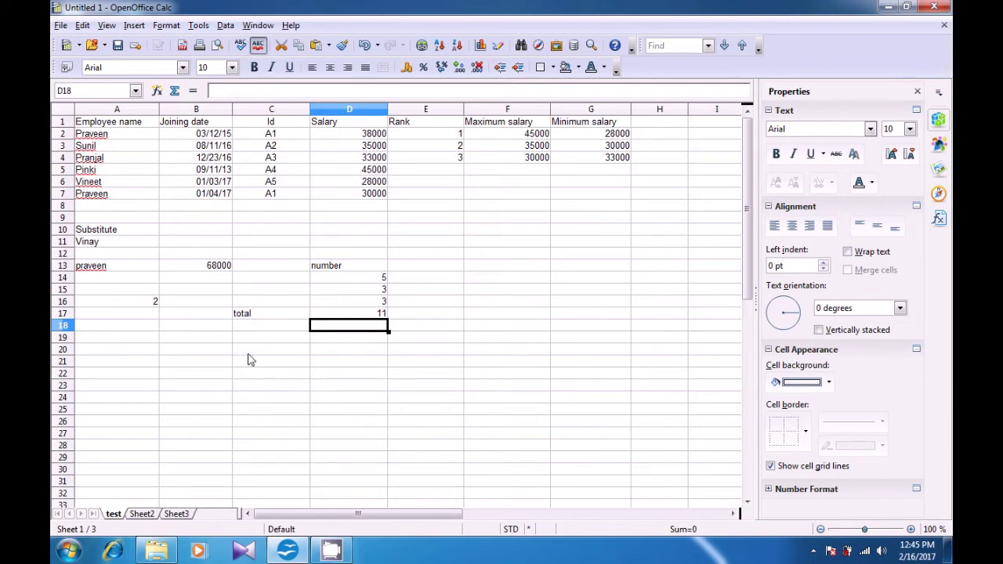
Label cell C19 "target" and enter 15 beside it in D19
{"action": "left_click", "coordinate": [246, 327]}
{"action": "left_click", "coordinate": [246, 339]}
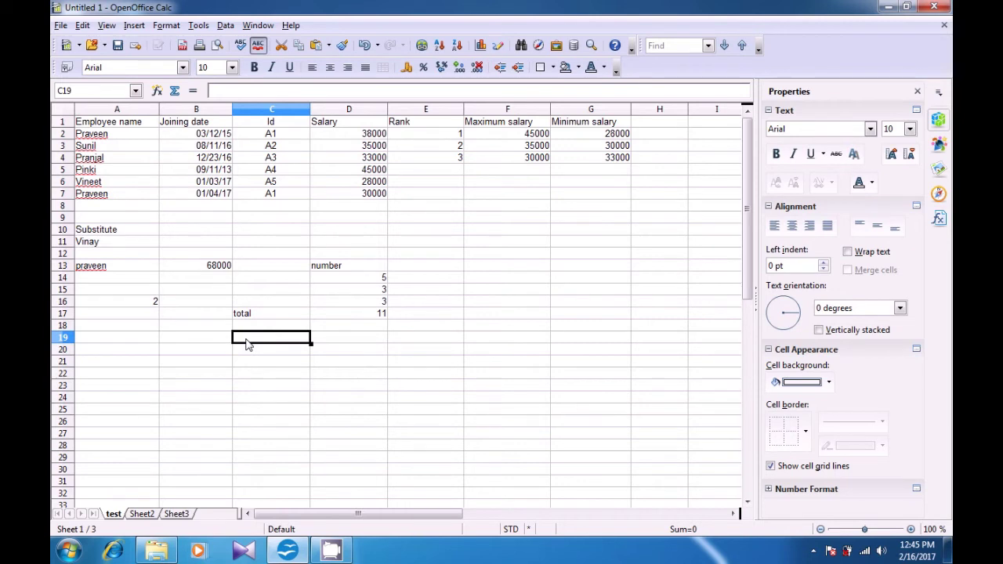
{"action": "type", "text": "tqa"}
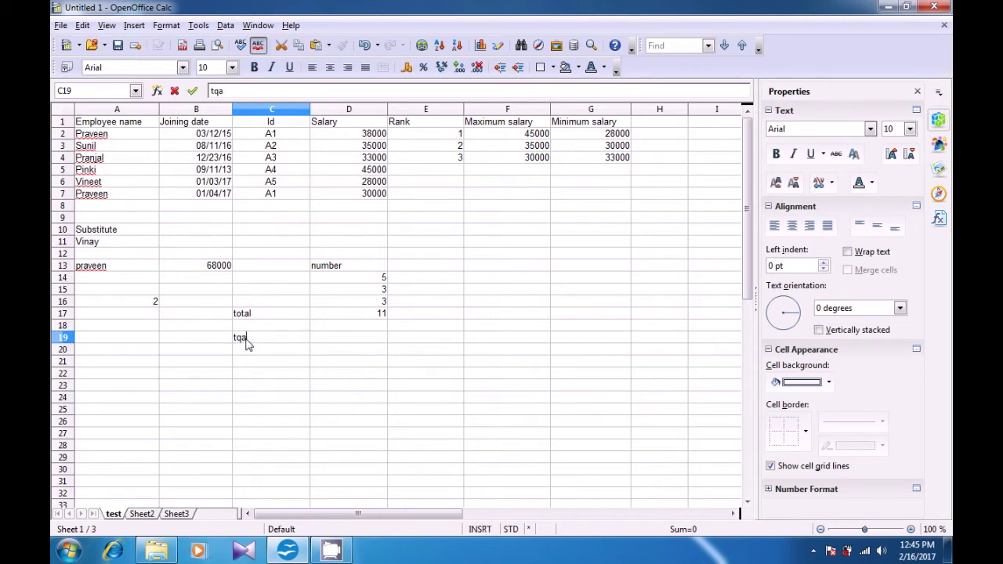
{"action": "key", "text": "BackSpace"}
{"action": "type", "text": "arget"}
{"action": "left_click", "coordinate": [329, 342]}
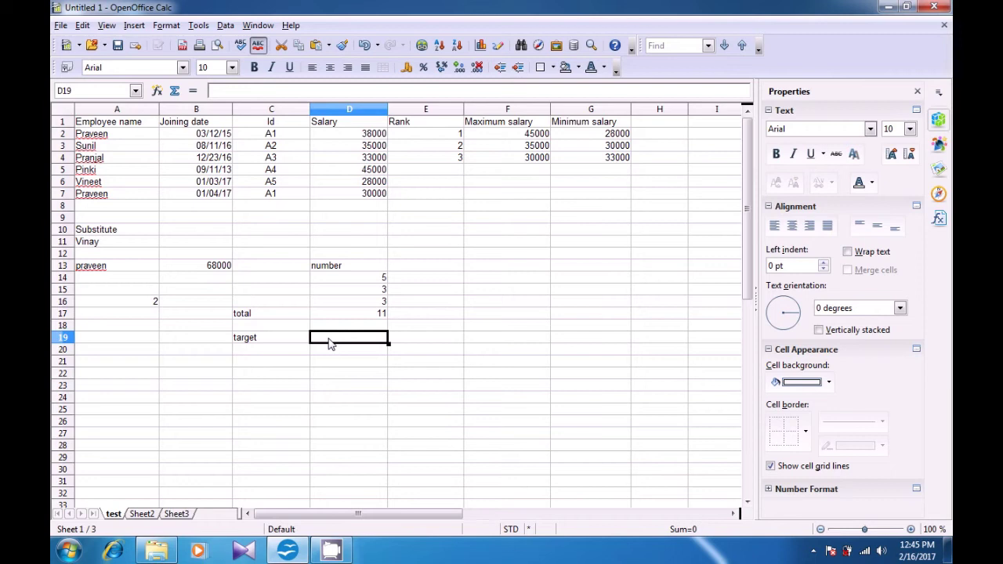
{"action": "type", "text": "="}
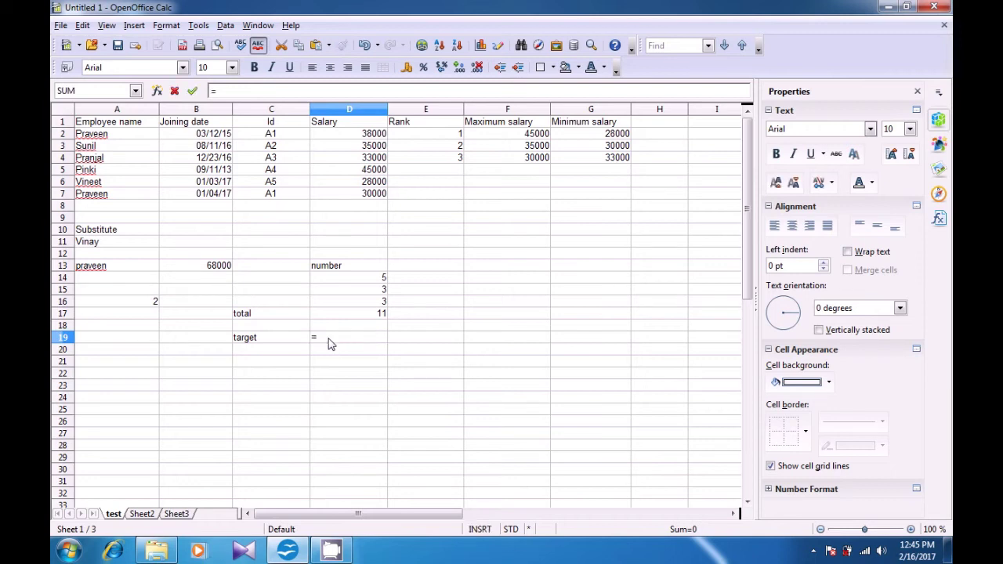
{"action": "key", "text": "BackSpace"}
{"action": "type", "text": "156"}
{"action": "key", "text": "BackSpace"}
{"action": "left_click", "coordinate": [353, 385]}
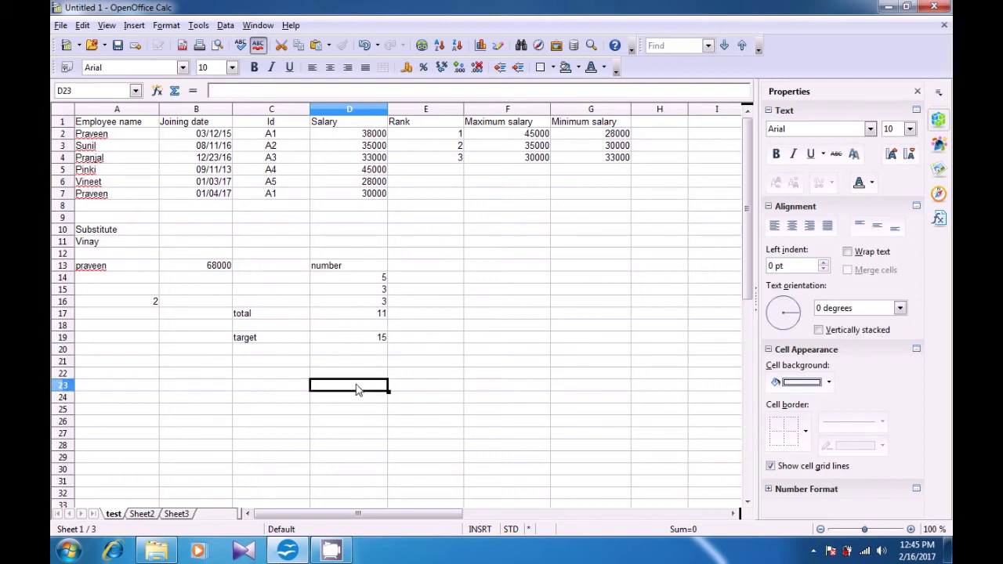
Open Goal Seek with the total in D17 as the formula cell and keep the number cells uncovered
{"action": "left_click", "coordinate": [373, 339]}
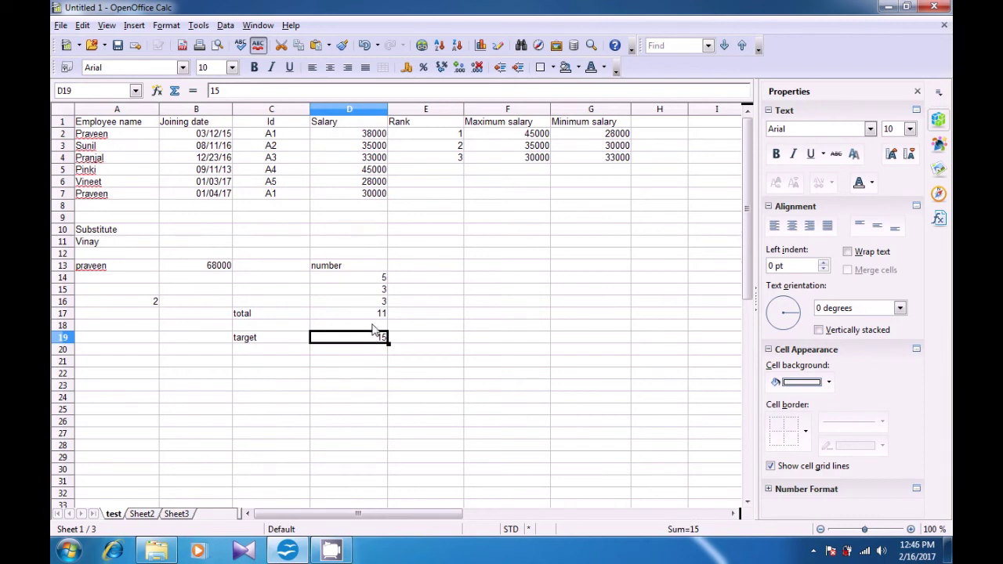
{"action": "left_click", "coordinate": [375, 314]}
{"action": "left_click", "coordinate": [379, 338]}
{"action": "left_click", "coordinate": [377, 317]}
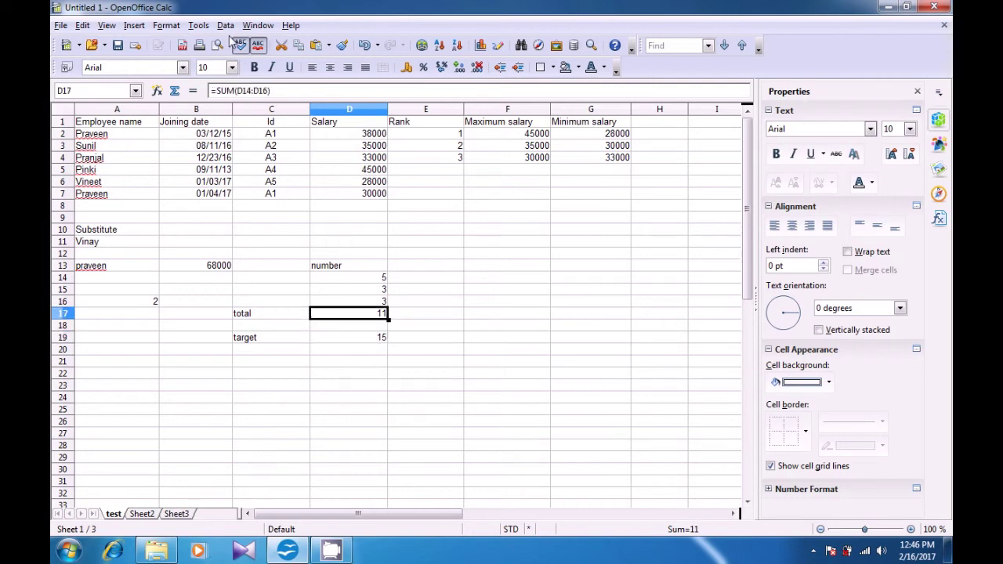
{"action": "left_click", "coordinate": [227, 26]}
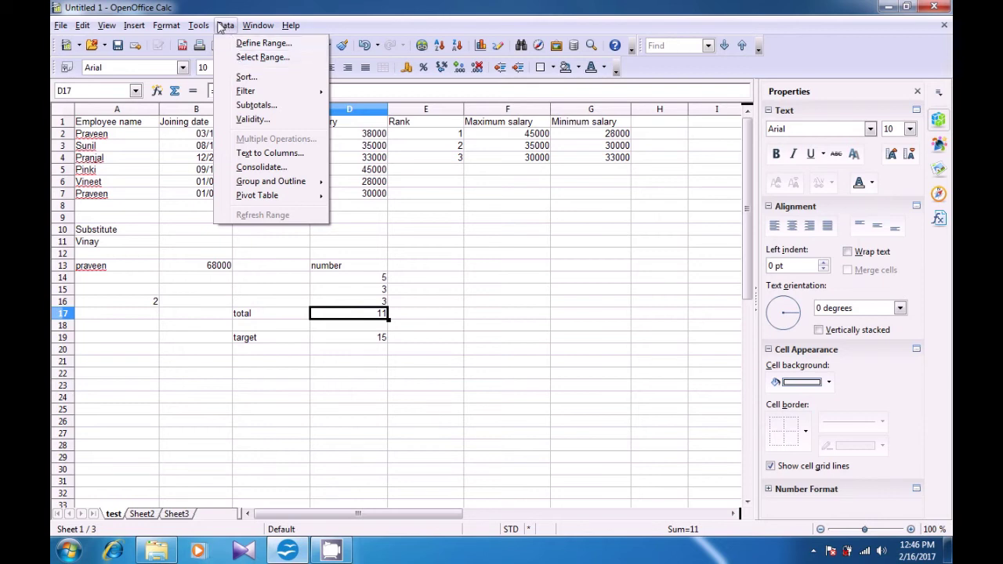
{"action": "mouse_move", "coordinate": [200, 25]}
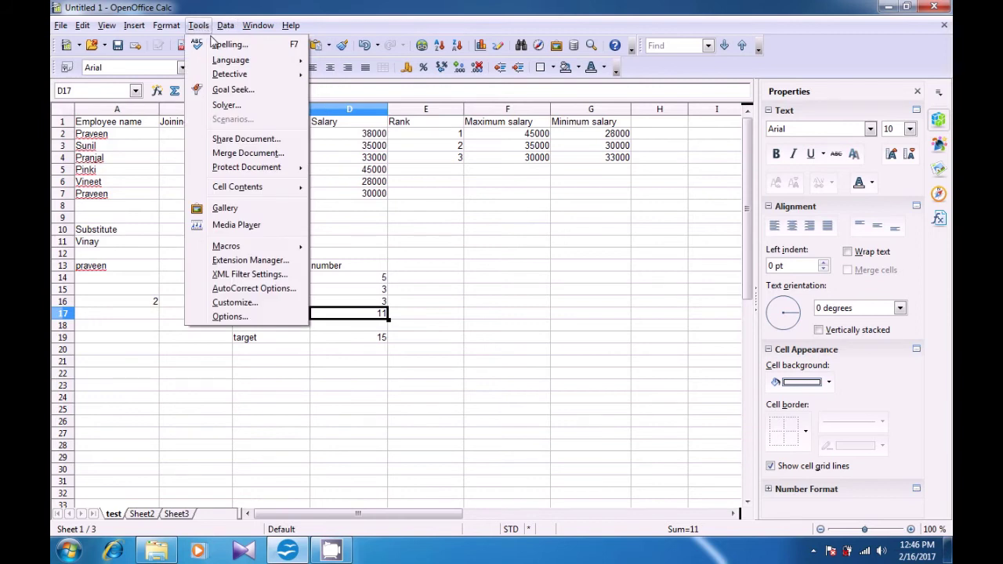
{"action": "left_click", "coordinate": [225, 91]}
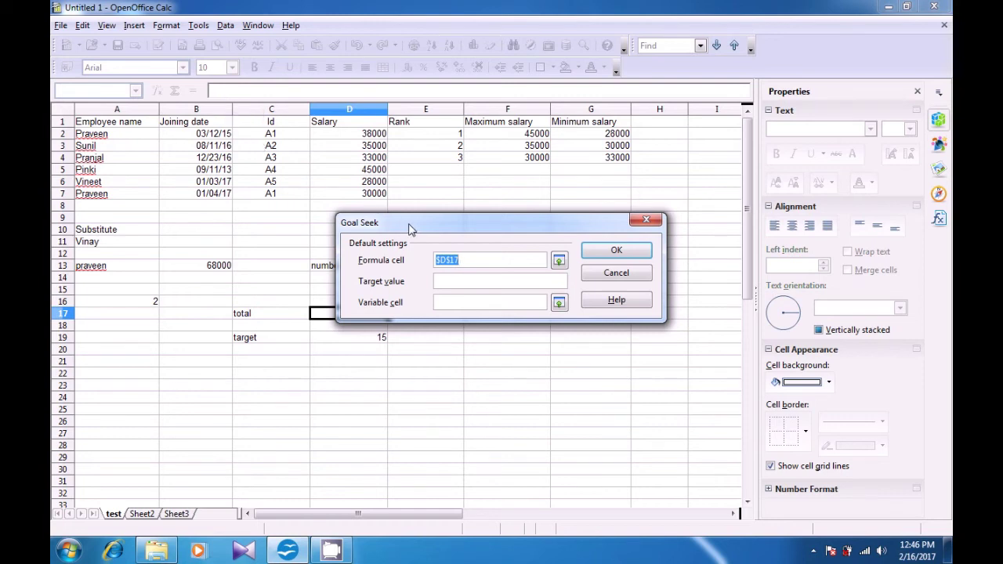
{"action": "left_click_drag", "start_coordinate": [439, 231], "coordinate": [486, 229]}
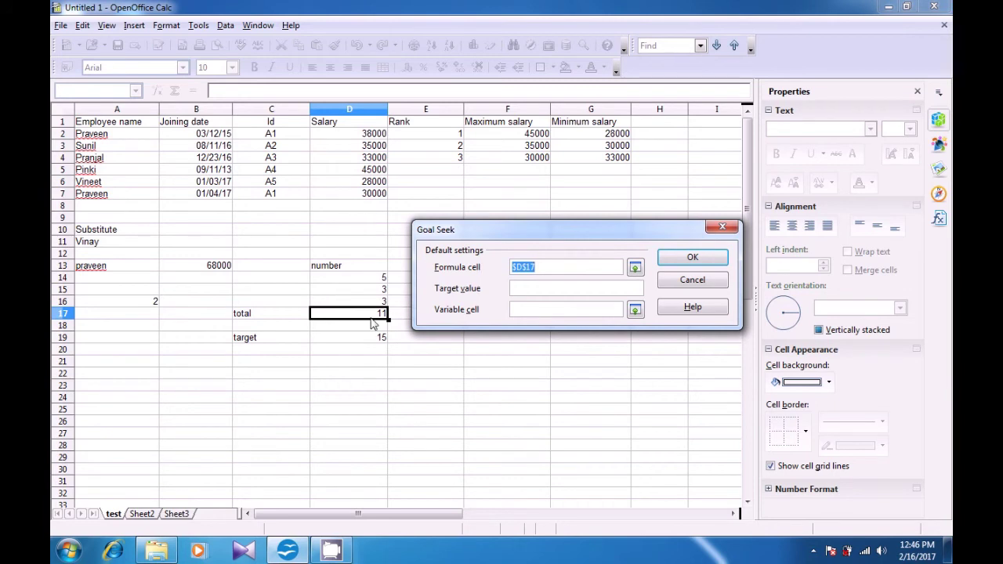
Run Goal Seek with target value 15 and variable cell D16, and insert the result into the cell
{"action": "left_click", "coordinate": [523, 290]}
{"action": "type", "text": "15"}
{"action": "left_click", "coordinate": [377, 289]}
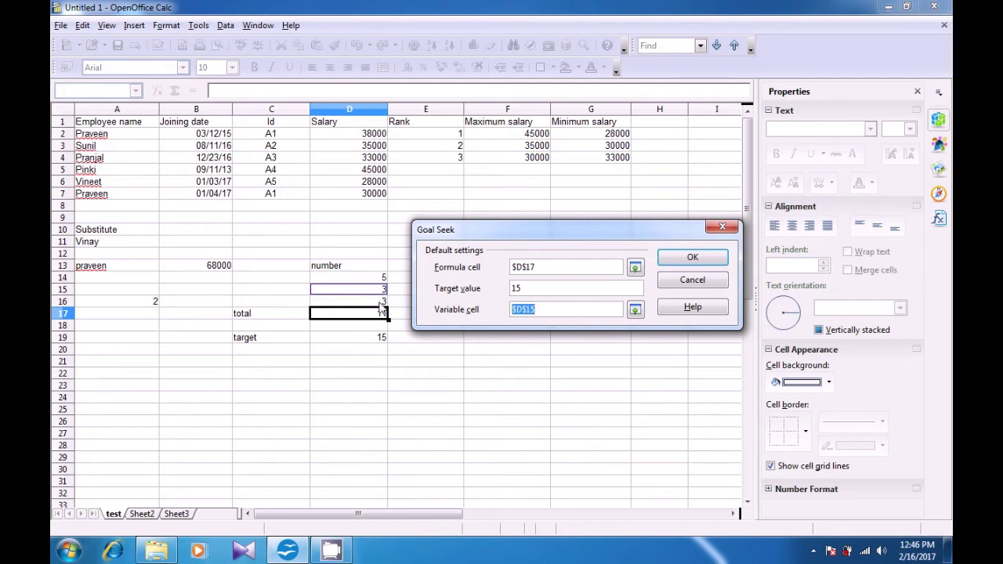
{"action": "left_click", "coordinate": [379, 304]}
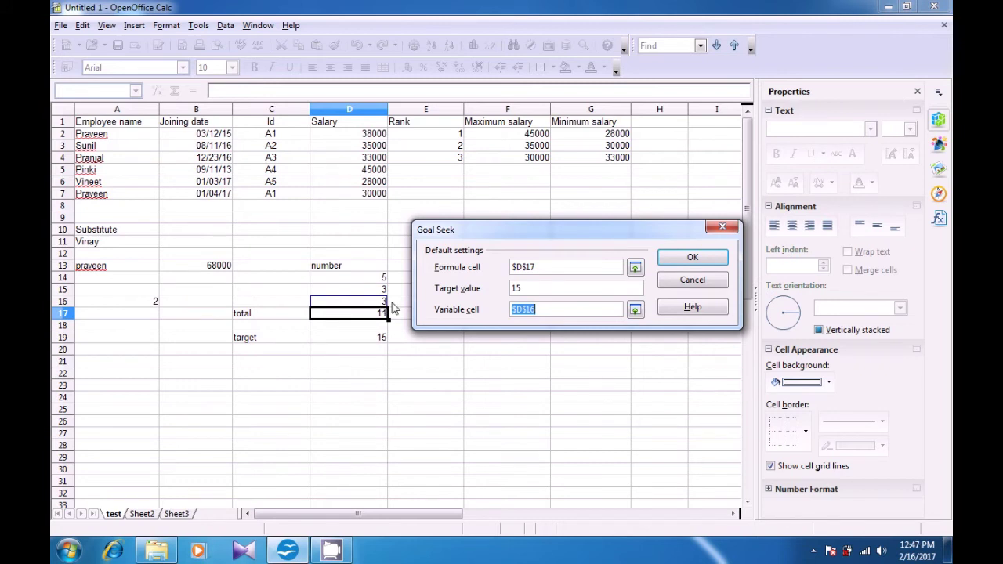
{"action": "left_click", "coordinate": [680, 257]}
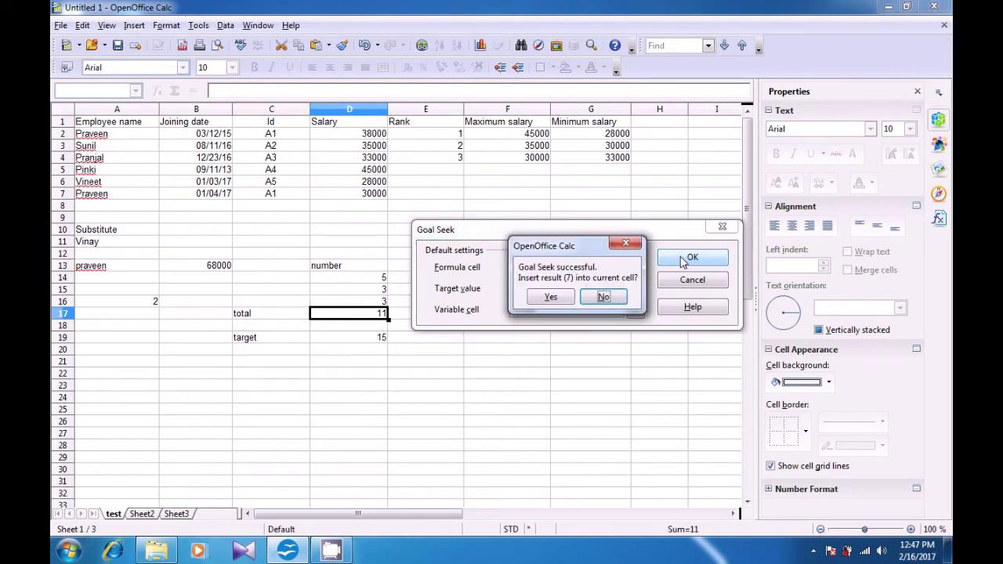
{"action": "left_click", "coordinate": [551, 297]}
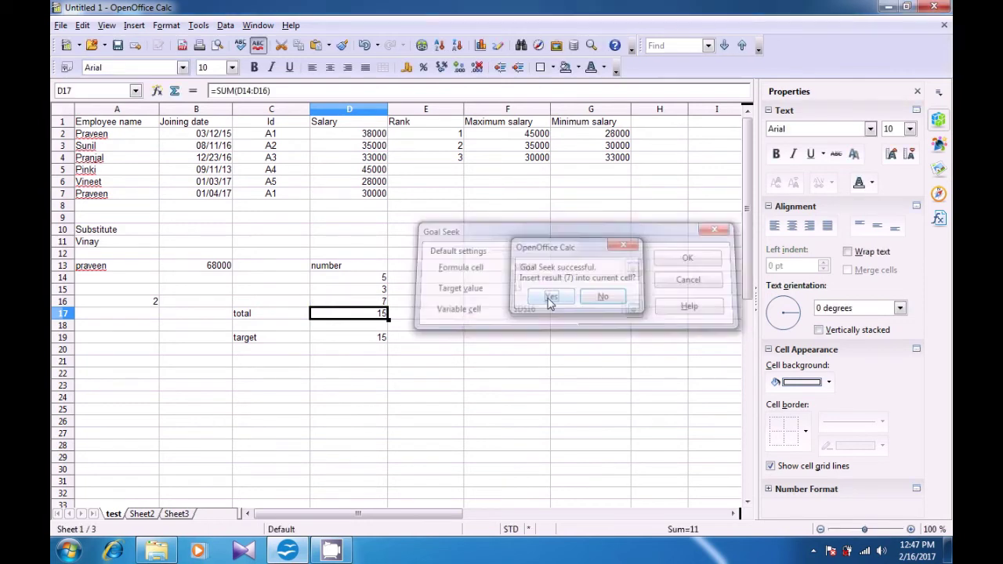
Compare the recalculated total in D17 with the target in D19
{"action": "left_click", "coordinate": [442, 351]}
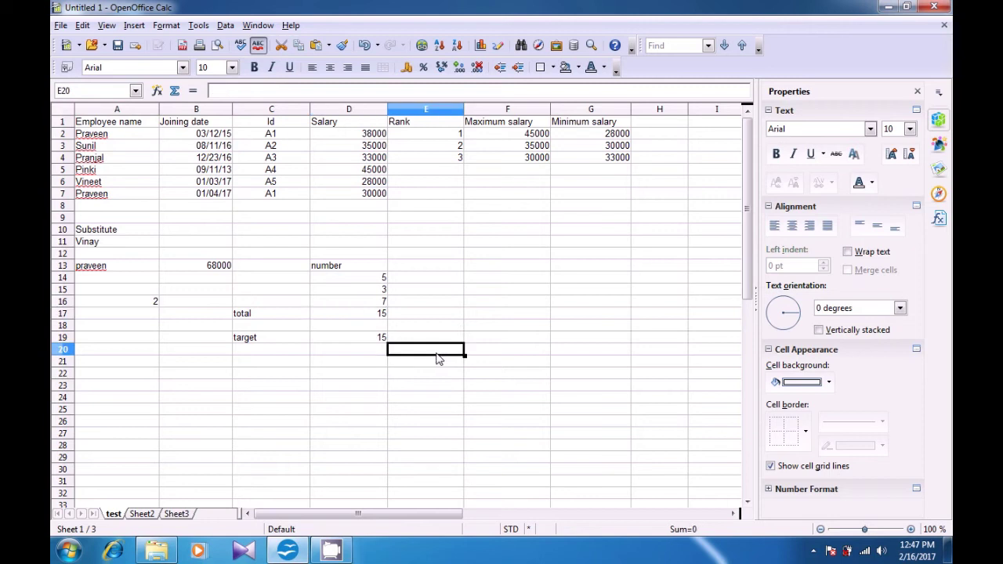
{"action": "left_click", "coordinate": [366, 315]}
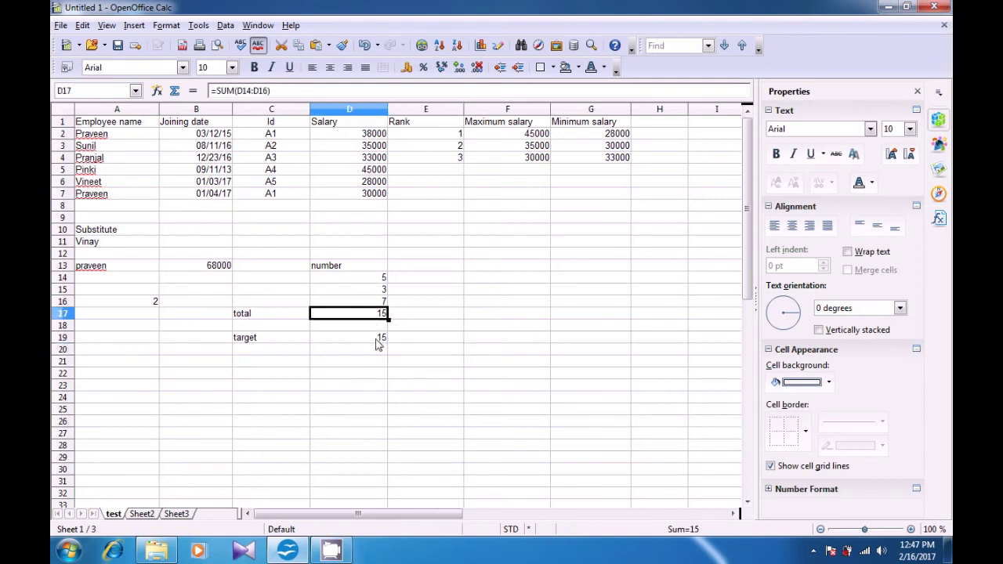
{"action": "left_click", "coordinate": [378, 342]}
{"action": "left_click", "coordinate": [379, 319]}
{"action": "left_click", "coordinate": [433, 345]}
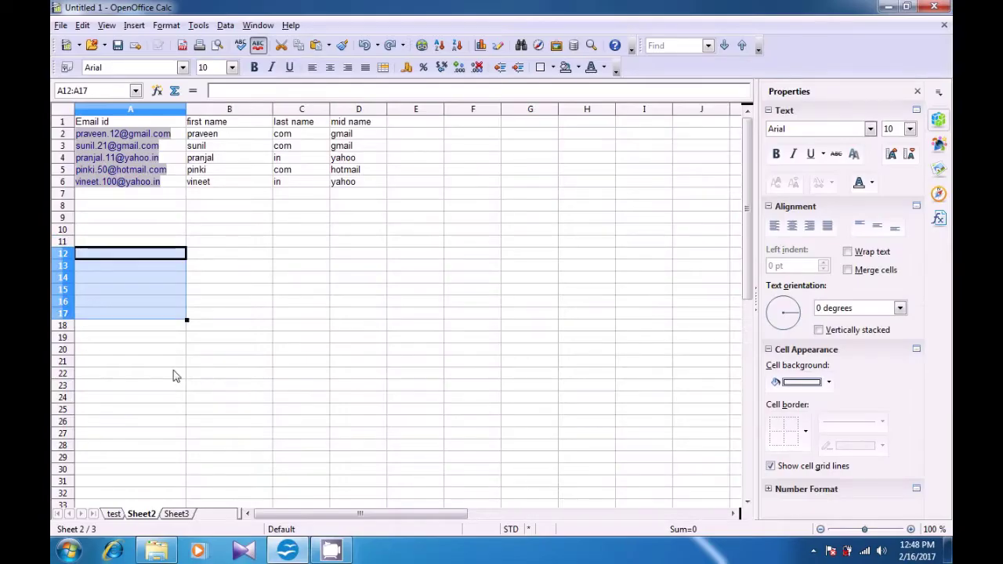
Copy the Employee name column A1:A7 from the test sheet and paste it into Sheet2 starting at A10
{"action": "left_click", "coordinate": [229, 327]}
{"action": "left_click", "coordinate": [114, 515]}
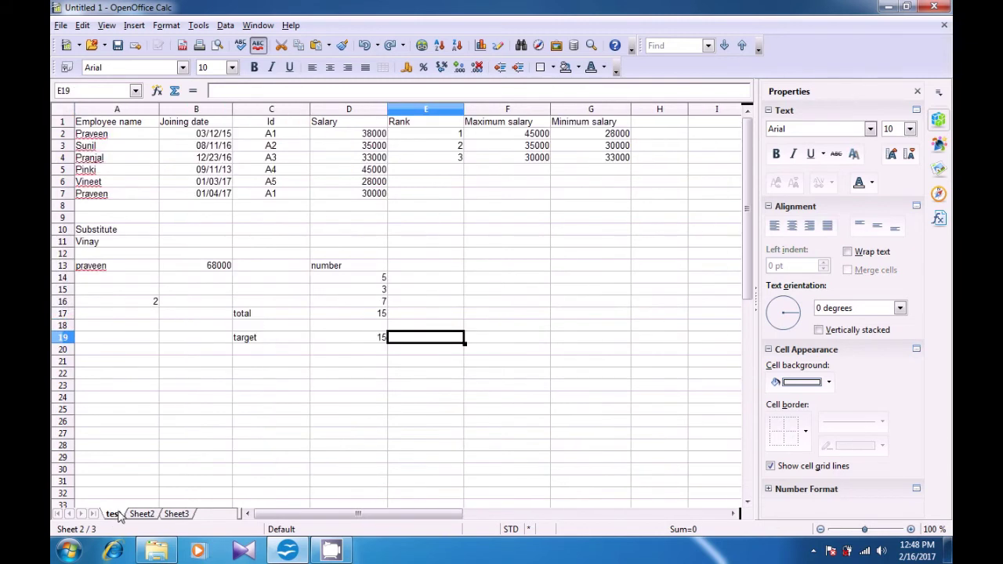
{"action": "left_click_drag", "start_coordinate": [88, 123], "coordinate": [92, 196]}
{"action": "key", "text": "ctrl+c"}
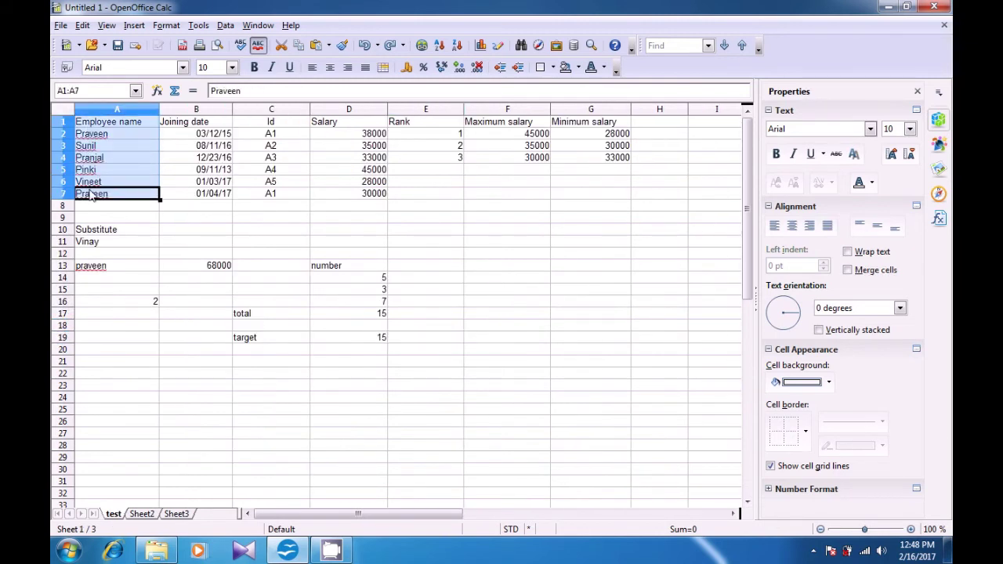
{"action": "left_click", "coordinate": [142, 514]}
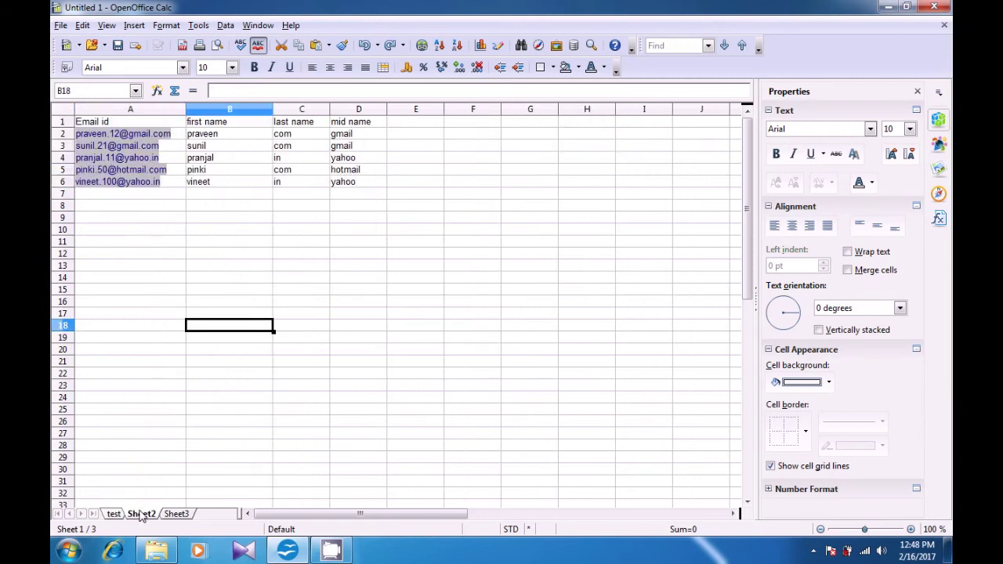
{"action": "left_click", "coordinate": [102, 233]}
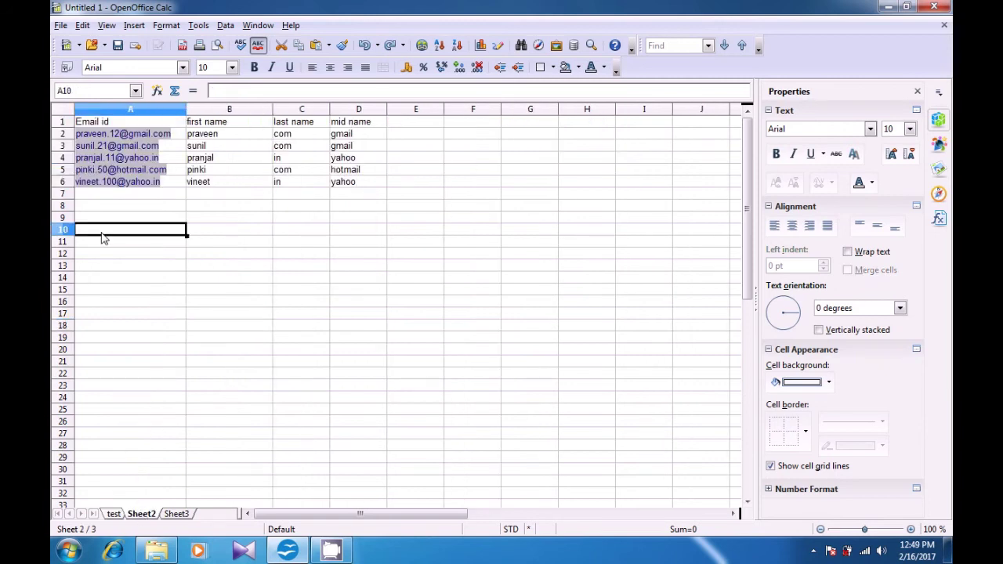
{"action": "key", "text": "ctrl+v"}
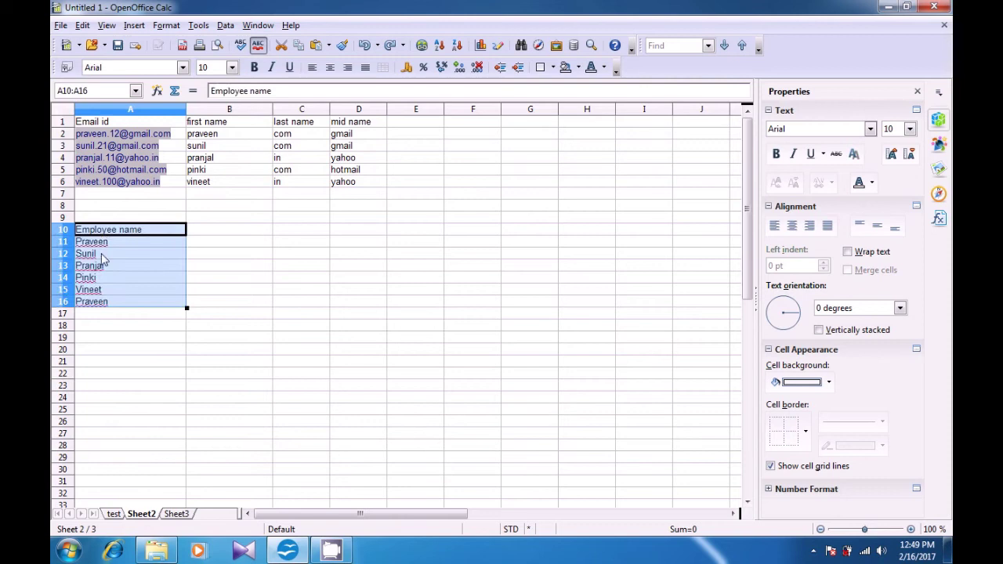
{"action": "left_click", "coordinate": [99, 341]}
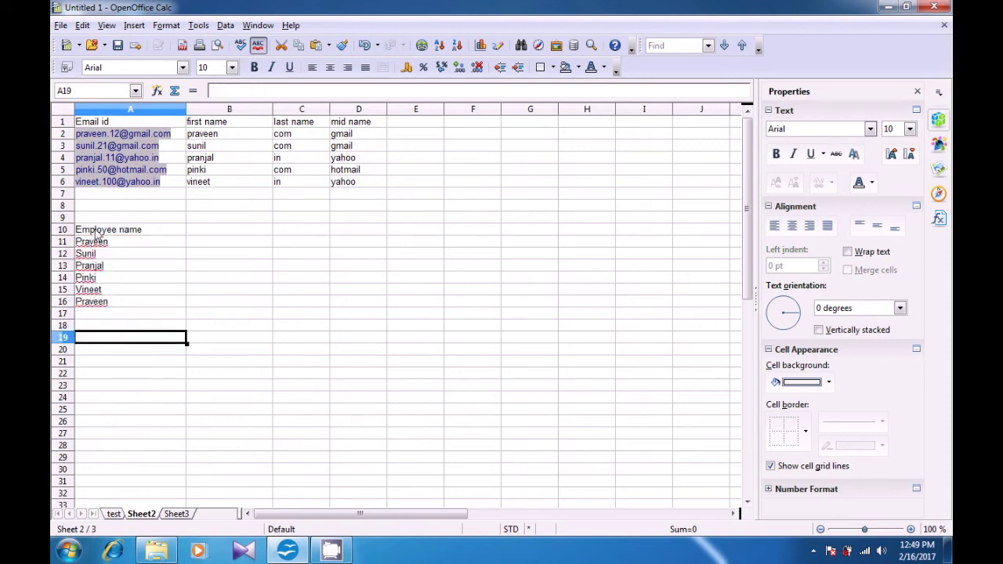
{"action": "left_click", "coordinate": [102, 314]}
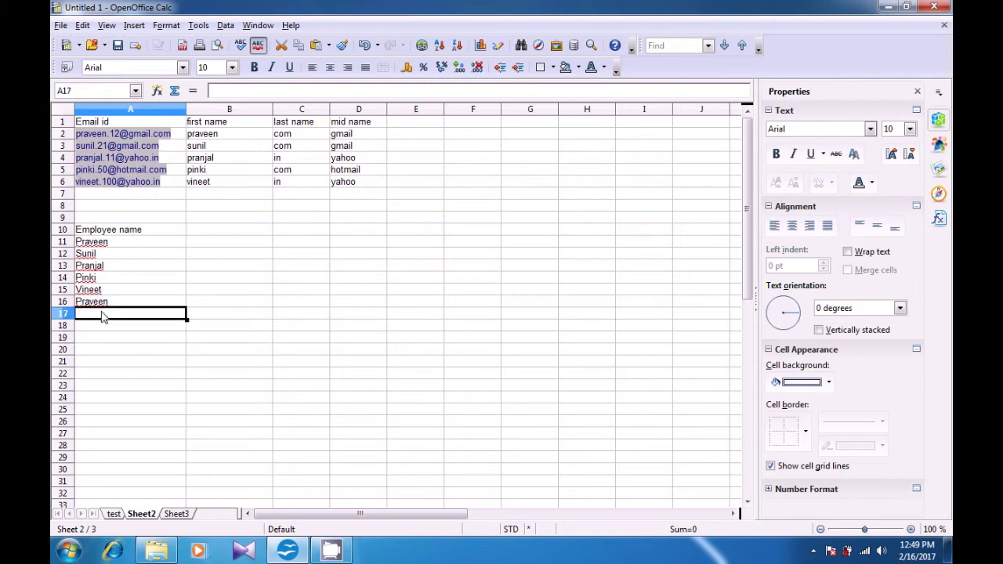
Create a scenario named test1 from the employee name cells A10:A16 on Sheet2, keeping the default settings
{"action": "left_click", "coordinate": [119, 232]}
{"action": "left_click_drag", "start_coordinate": [117, 244], "coordinate": [116, 303]}
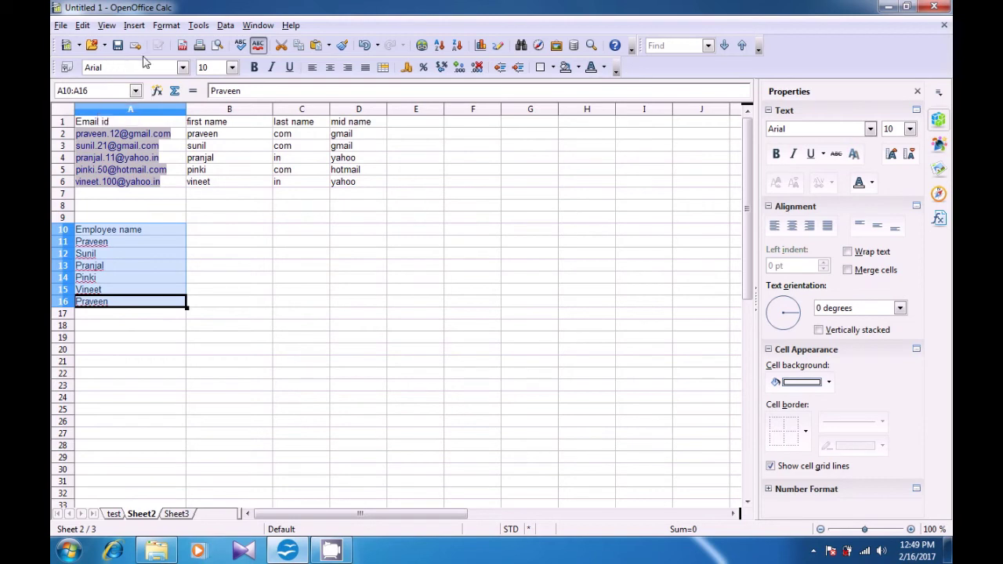
{"action": "left_click", "coordinate": [198, 26]}
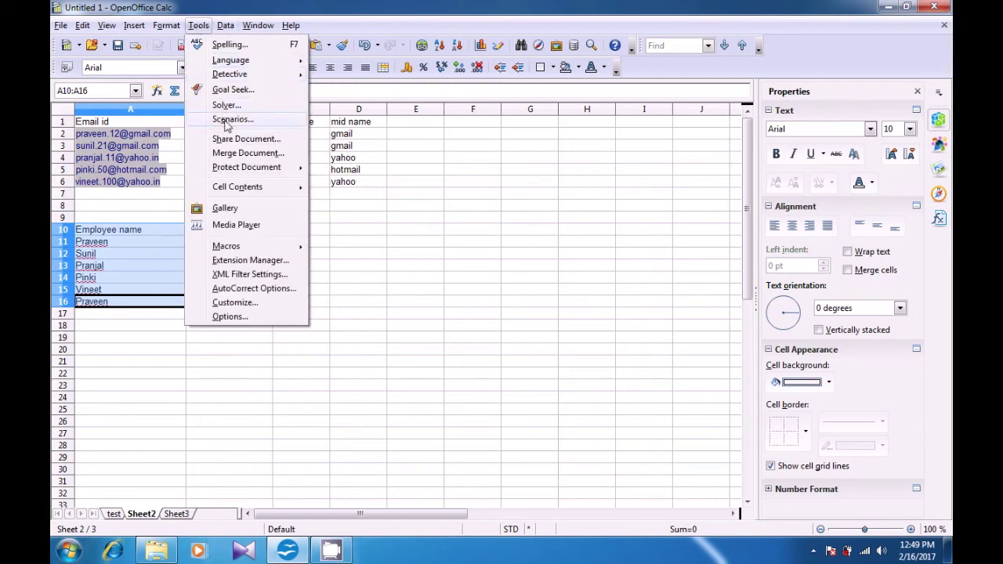
{"action": "left_click", "coordinate": [227, 120]}
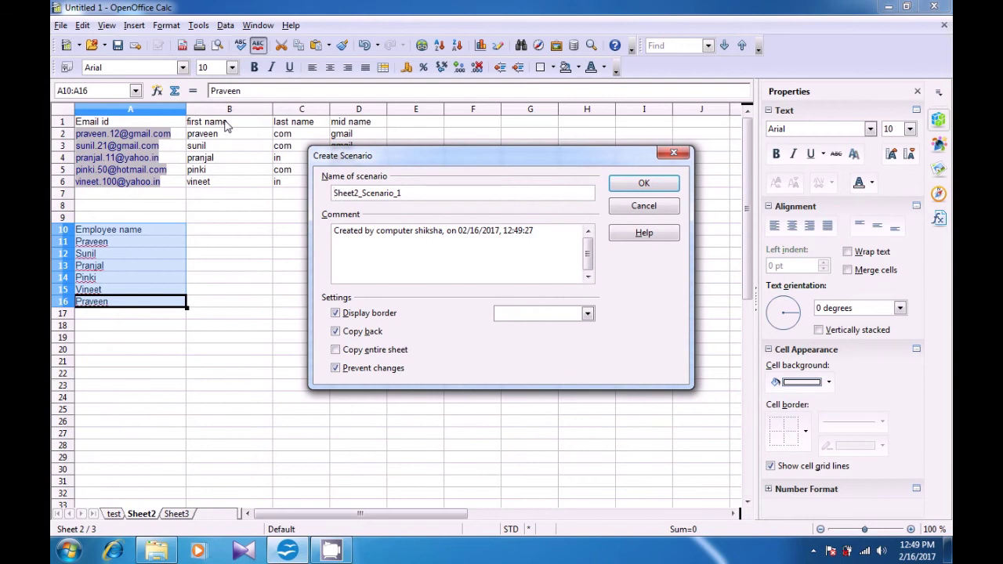
{"action": "key", "text": "Delete"}
{"action": "key", "text": "Delete"}
{"action": "key", "text": "Delete"}
{"action": "key", "text": "Delete"}
{"action": "key", "text": "Delete"}
{"action": "key", "text": "Delete"}
{"action": "key", "text": "Delete"}
{"action": "key", "text": "Delete"}
{"action": "key", "text": "Delete"}
{"action": "key", "text": "Delete"}
{"action": "key", "text": "Delete"}
{"action": "key", "text": "Delete"}
{"action": "key", "text": "Delete"}
{"action": "key", "text": "Delete"}
{"action": "key", "text": "Delete"}
{"action": "key", "text": "Delete"}
{"action": "key", "text": "Delete"}
{"action": "type", "text": "test"}
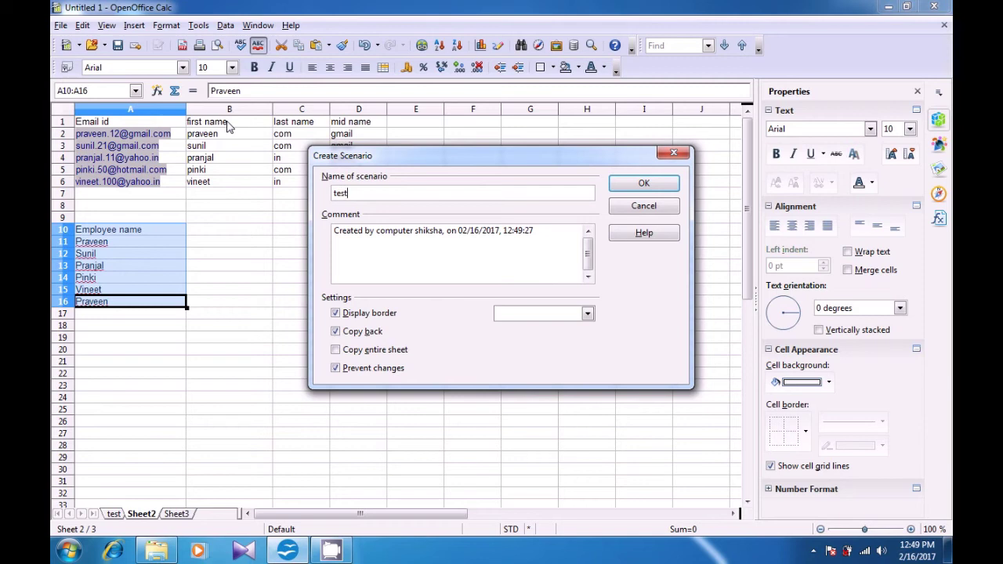
{"action": "type", "text": "1"}
{"action": "left_click", "coordinate": [626, 191]}
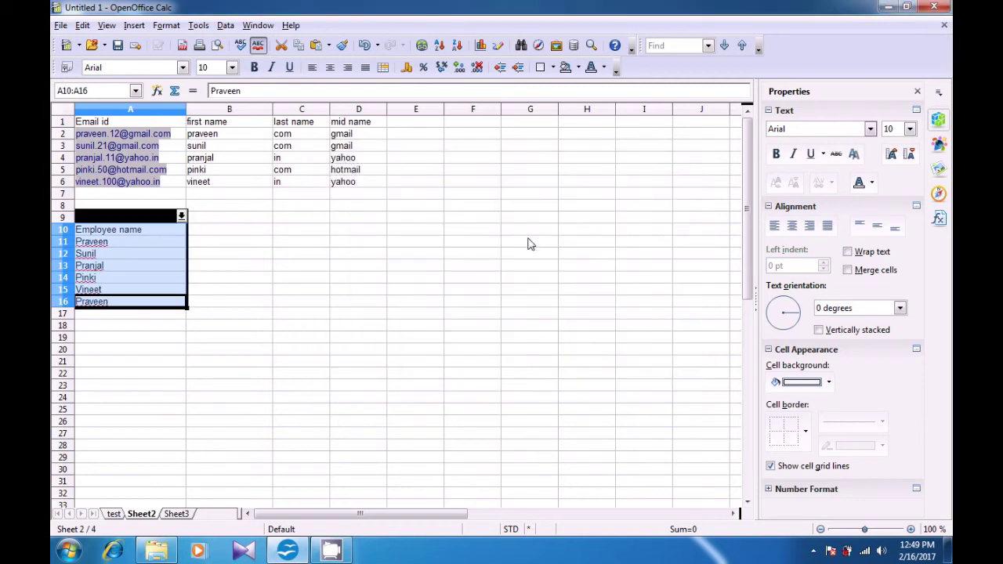
Inspect the cells inside the scenario frame around A10:A16
{"action": "left_click", "coordinate": [280, 281]}
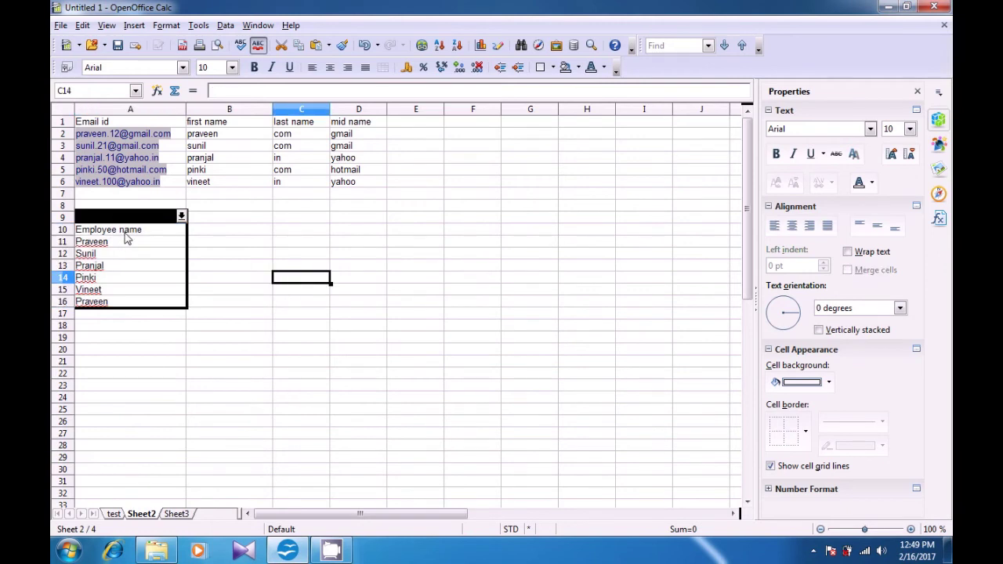
{"action": "left_click_drag", "start_coordinate": [125, 236], "coordinate": [129, 306]}
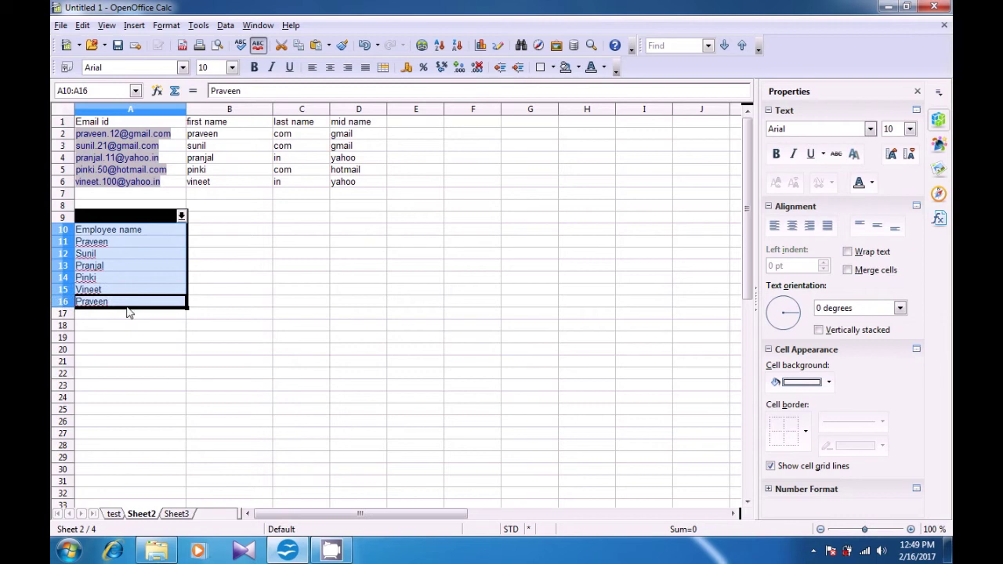
{"action": "left_click", "coordinate": [125, 329]}
{"action": "left_click", "coordinate": [100, 242]}
{"action": "left_click", "coordinate": [101, 277]}
{"action": "left_click", "coordinate": [102, 290]}
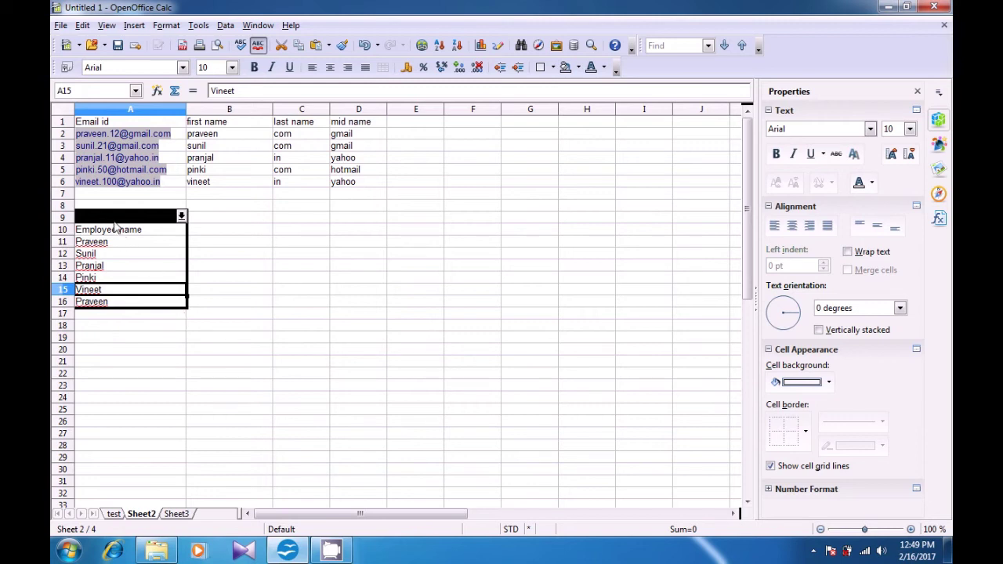
Create a second scenario named "test 2" from the range A9:A16, keeping the default settings
{"action": "left_click_drag", "start_coordinate": [114, 219], "coordinate": [132, 303]}
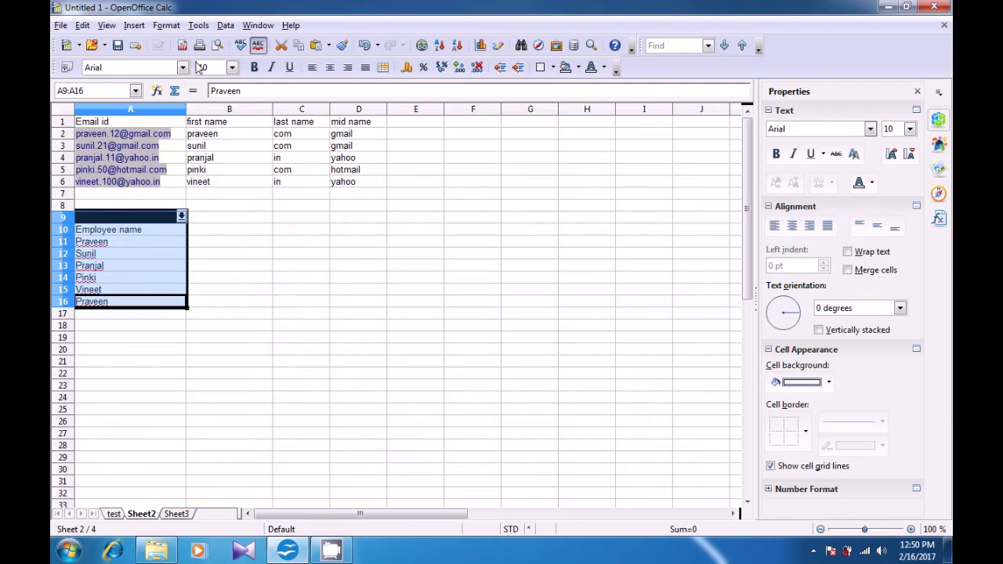
{"action": "left_click", "coordinate": [197, 25]}
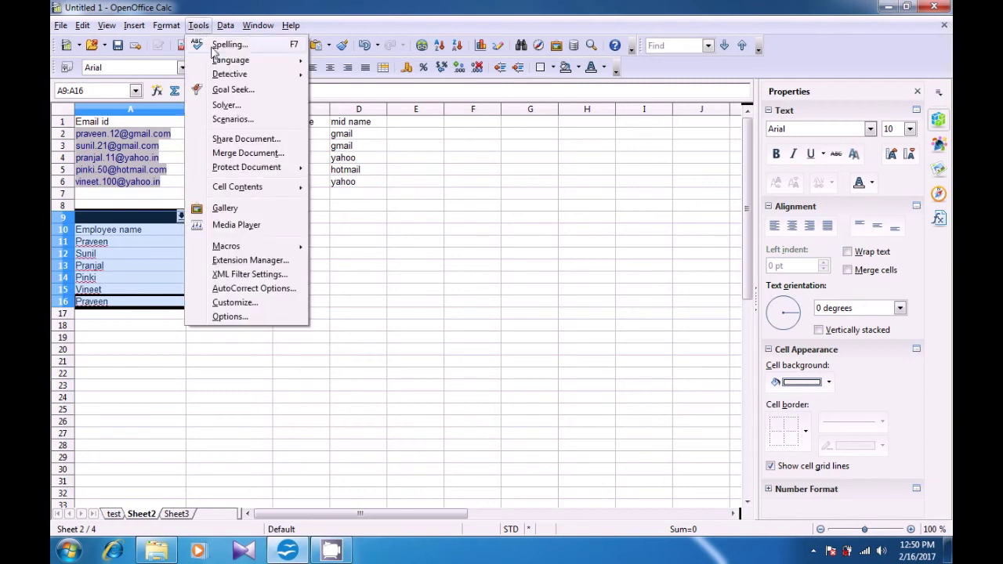
{"action": "left_click", "coordinate": [228, 119]}
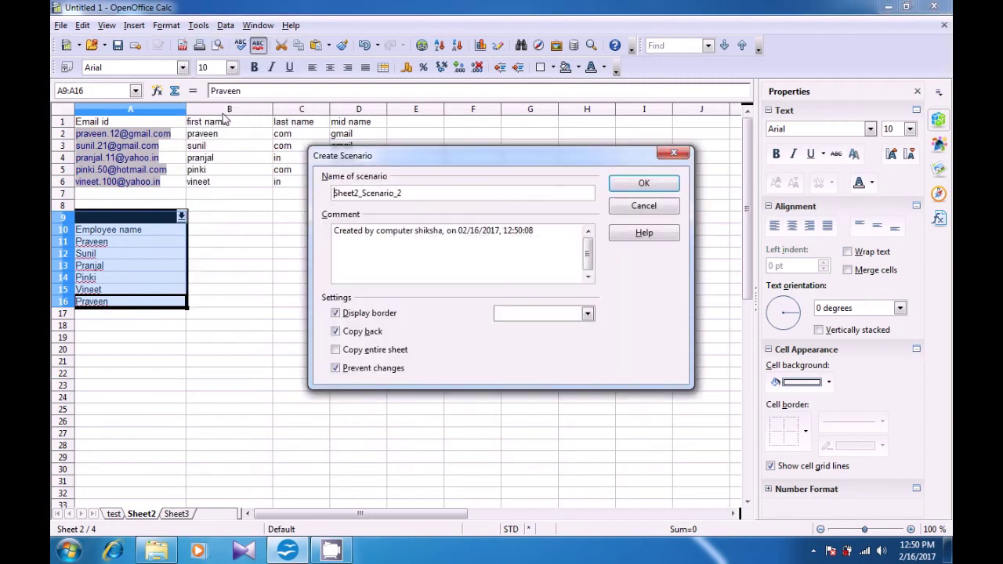
{"action": "key", "text": "BackSpace"}
{"action": "key", "text": "BackSpace"}
{"action": "key", "text": "BackSpace"}
{"action": "key", "text": "BackSpace"}
{"action": "key", "text": "BackSpace"}
{"action": "key", "text": "BackSpace"}
{"action": "key", "text": "BackSpace"}
{"action": "key", "text": "BackSpace"}
{"action": "key", "text": "BackSpace"}
{"action": "key", "text": "BackSpace"}
{"action": "key", "text": "BackSpace"}
{"action": "key", "text": "BackSpace"}
{"action": "key", "text": "BackSpace"}
{"action": "key", "text": "BackSpace"}
{"action": "key", "text": "BackSpace"}
{"action": "key", "text": "BackSpace"}
{"action": "key", "text": "BackSpace"}
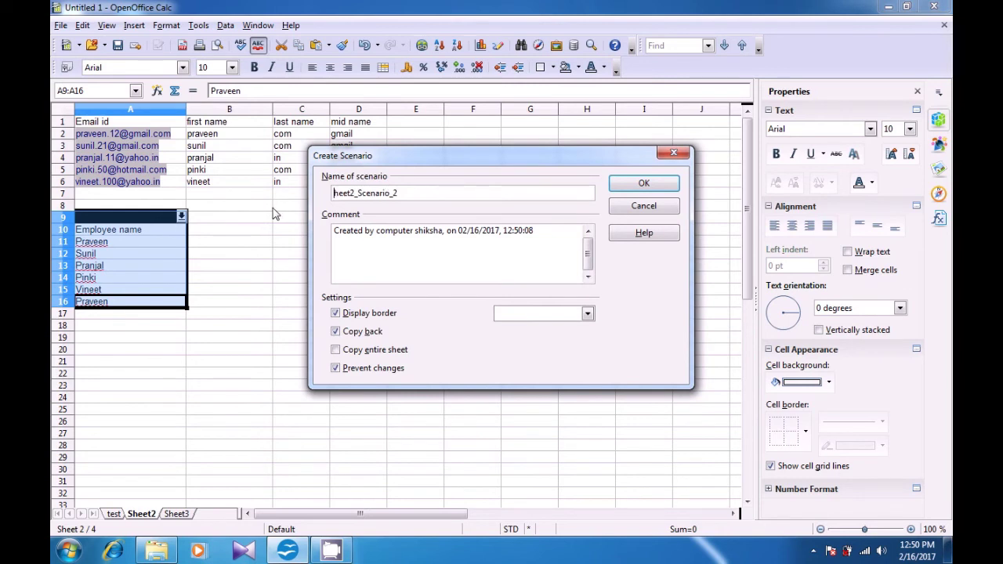
{"action": "type", "text": "test 2"}
{"action": "left_click", "coordinate": [624, 193]}
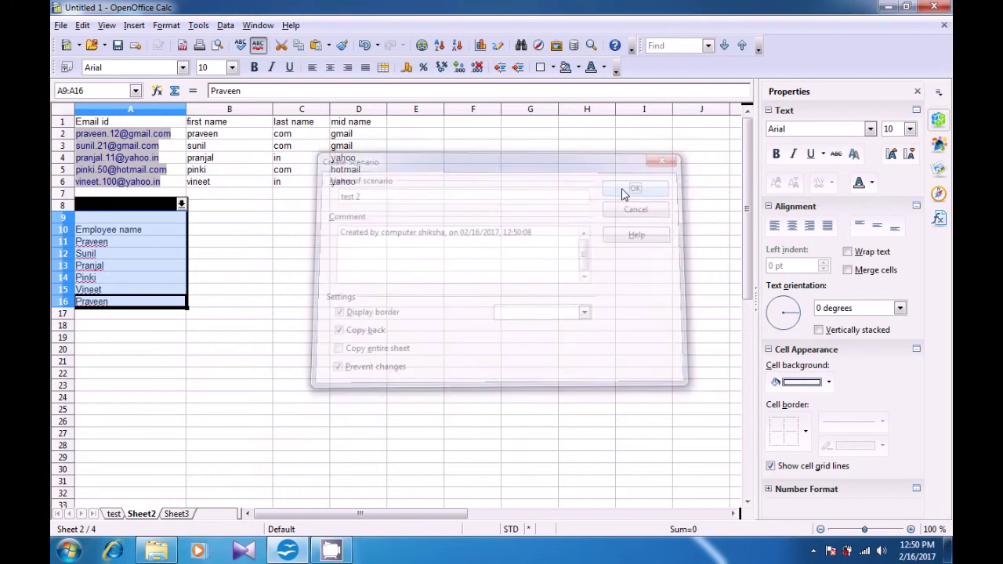
{"action": "left_click", "coordinate": [264, 265]}
Clear the employee name list in A10:A16 inside the test 2 scenario
{"action": "left_click_drag", "start_coordinate": [110, 231], "coordinate": [103, 303]}
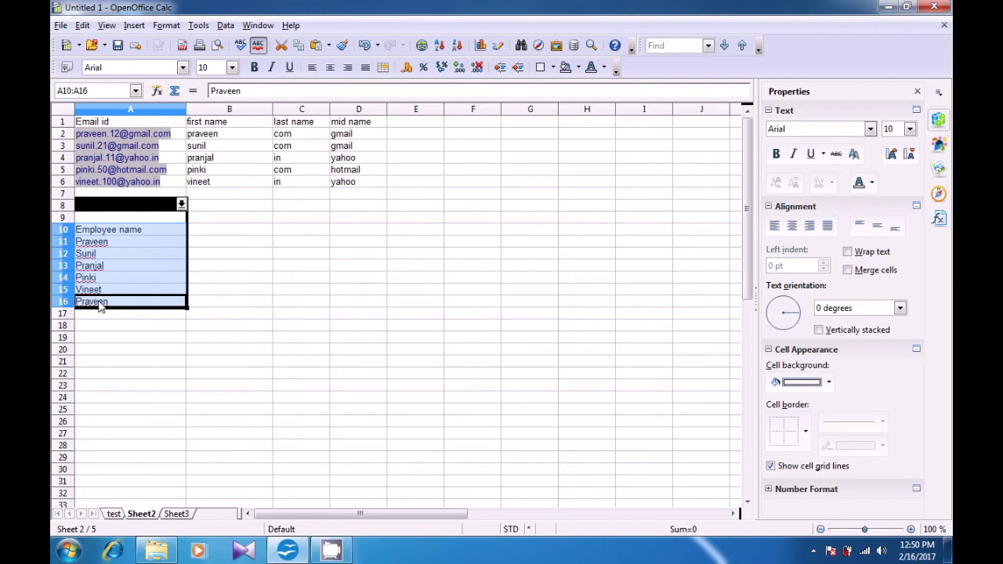
{"action": "key", "text": "Delete"}
{"action": "key", "text": "Return"}
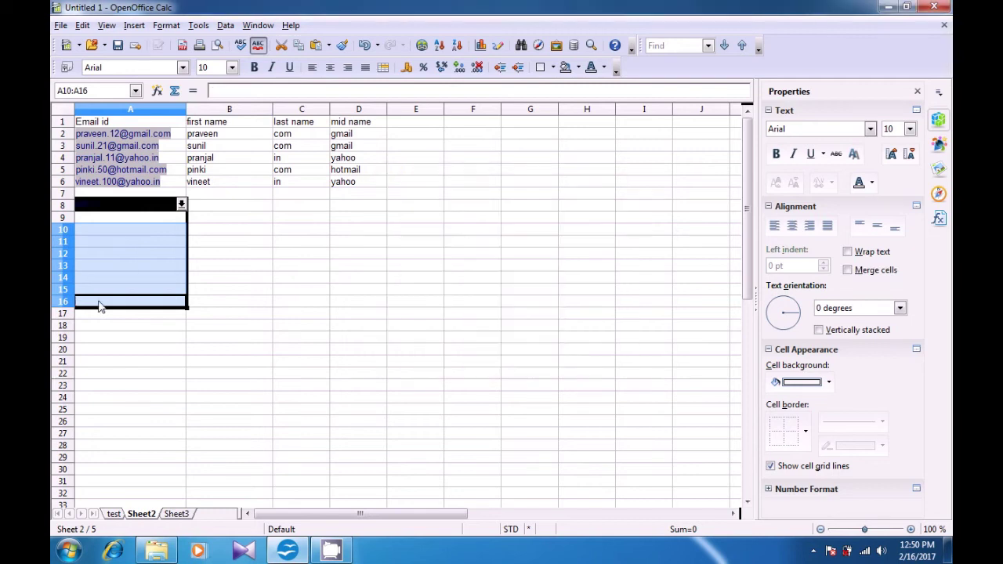
Copy the Salary column D1:D7 from the test sheet and paste it into the Sheet2 scenario range starting at A9
{"action": "left_click", "coordinate": [112, 513]}
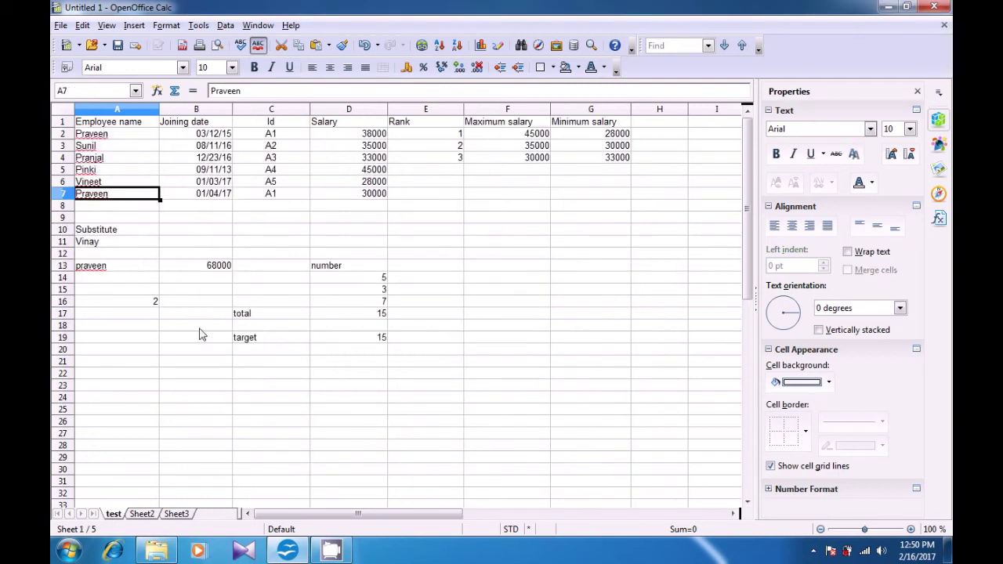
{"action": "left_click_drag", "start_coordinate": [336, 128], "coordinate": [338, 200]}
{"action": "key", "text": "ctrl+c"}
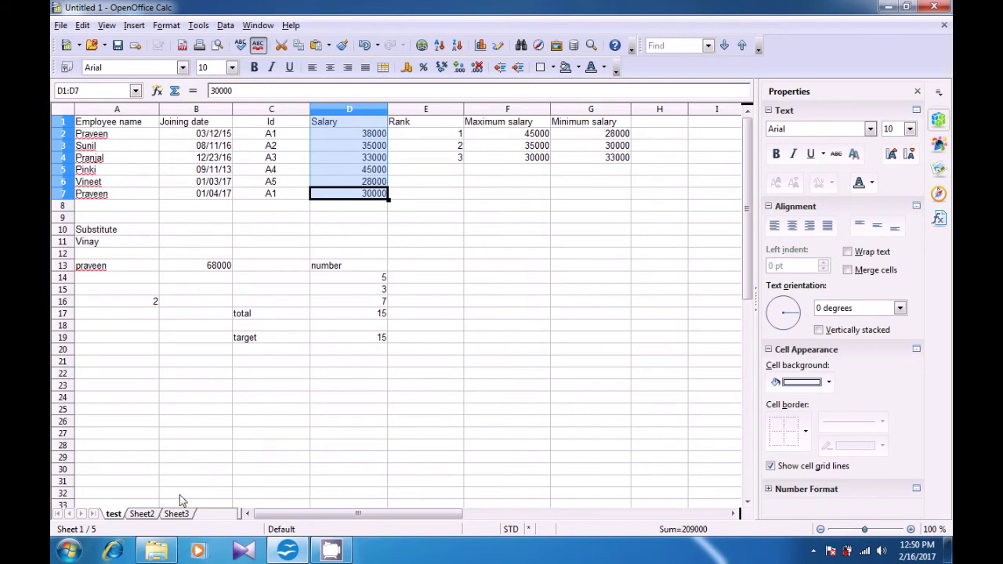
{"action": "left_click", "coordinate": [147, 514]}
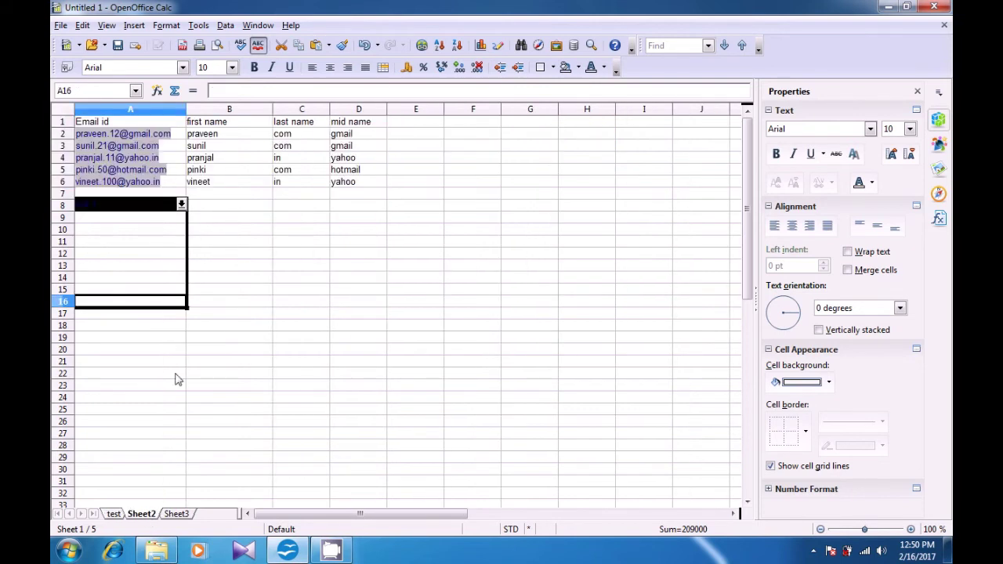
{"action": "left_click", "coordinate": [132, 223]}
{"action": "key", "text": "ctrl+v"}
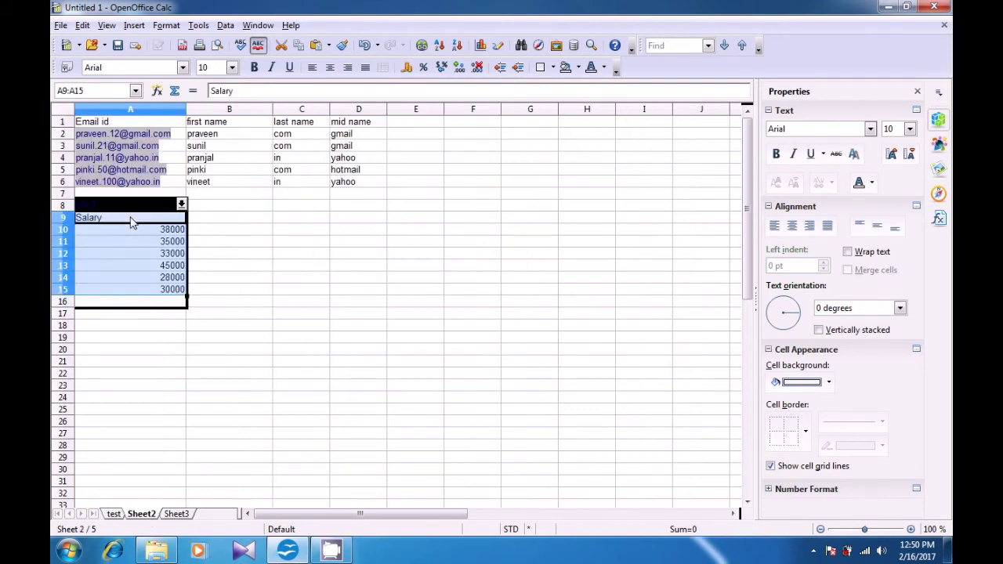
{"action": "left_click", "coordinate": [162, 339]}
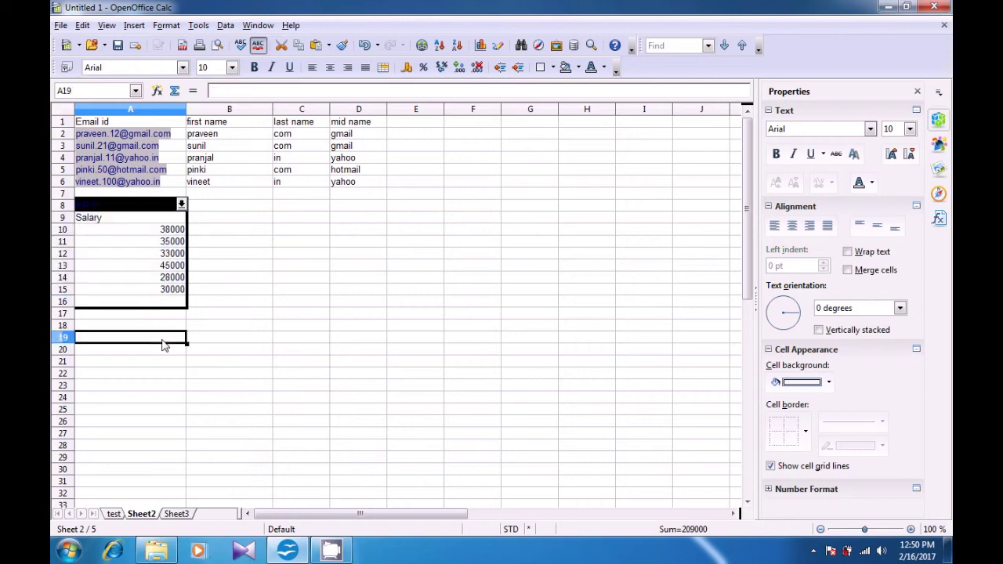
{"action": "left_click", "coordinate": [216, 289]}
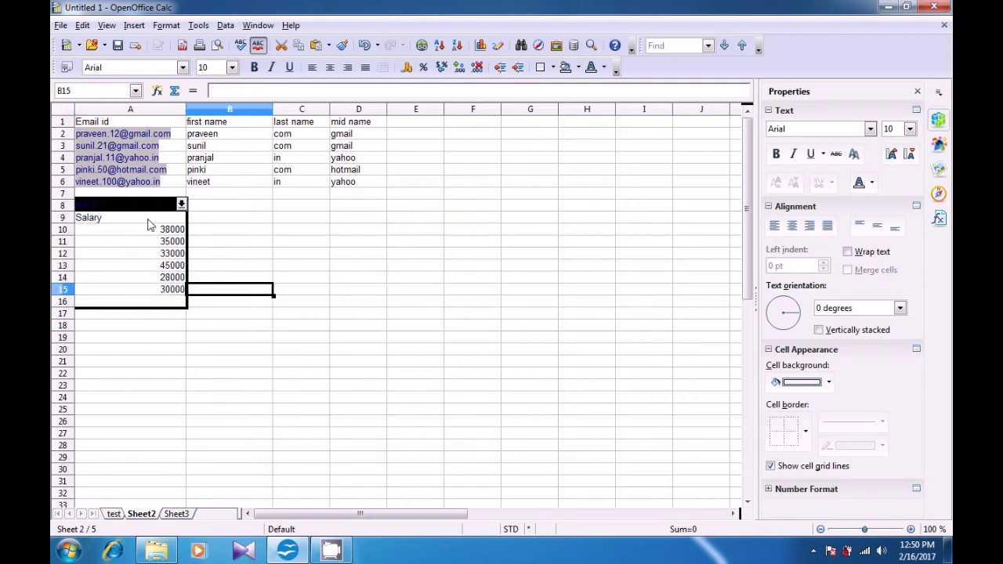
Switch the Sheet2 scenario range to test1, and return it to test 2 to compare the two data sets
{"action": "left_click", "coordinate": [119, 209]}
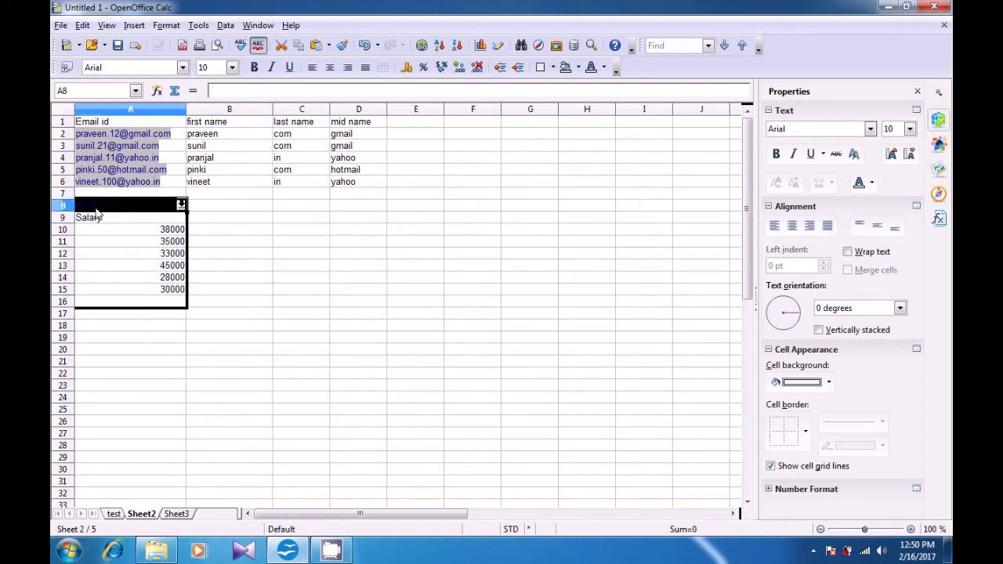
{"action": "left_click", "coordinate": [182, 208]}
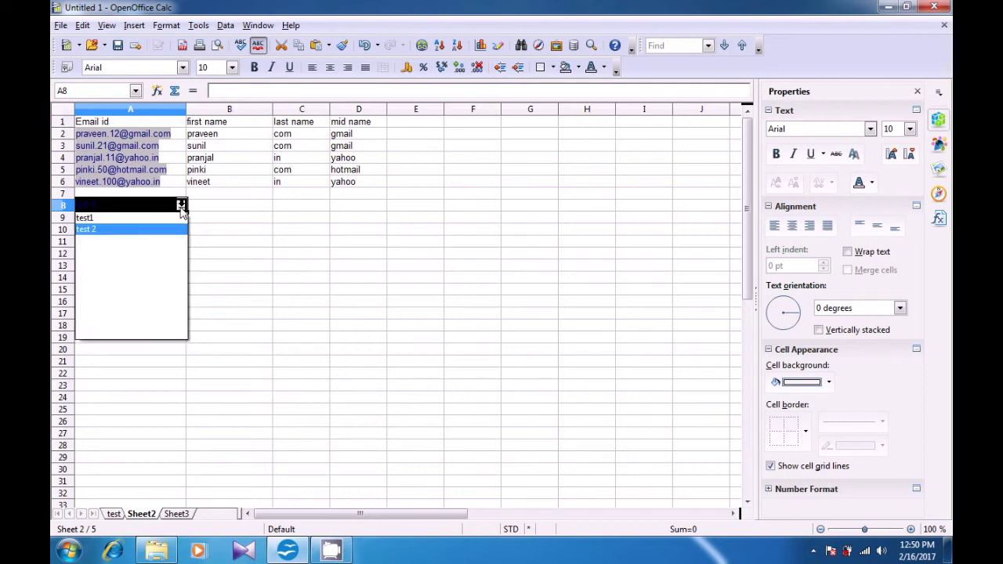
{"action": "left_click", "coordinate": [83, 227]}
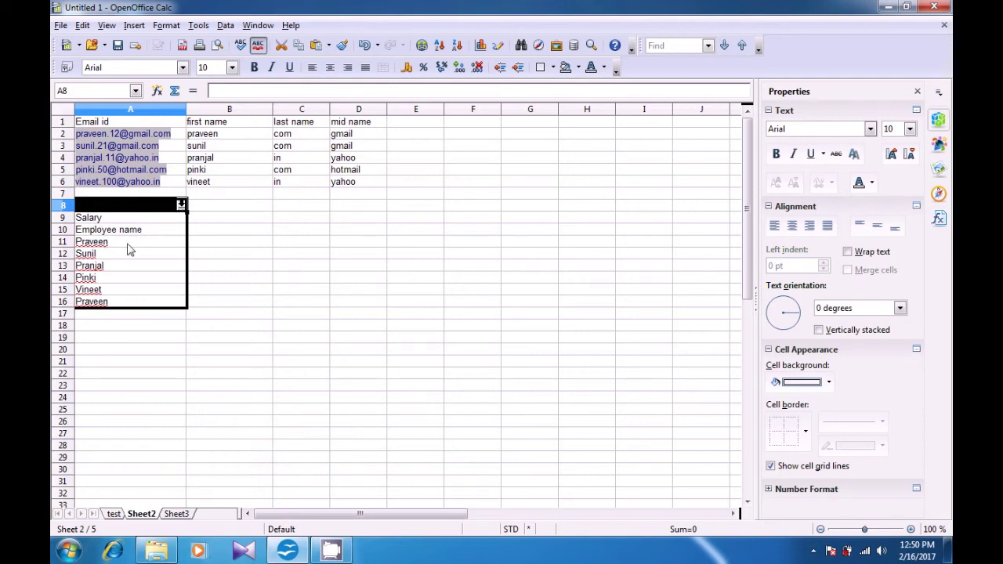
{"action": "left_click", "coordinate": [181, 206]}
{"action": "left_click", "coordinate": [113, 233]}
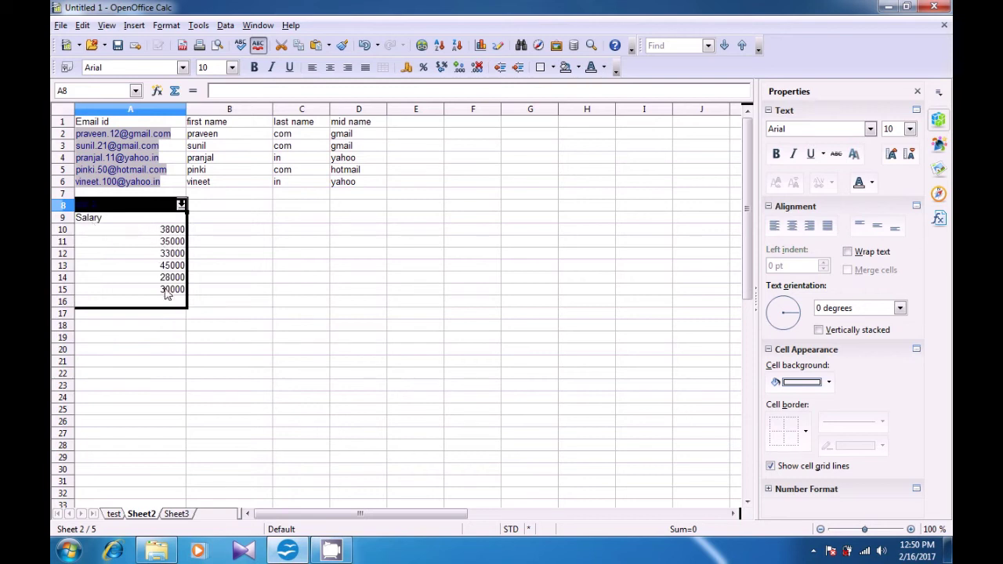
{"action": "left_click", "coordinate": [216, 302]}
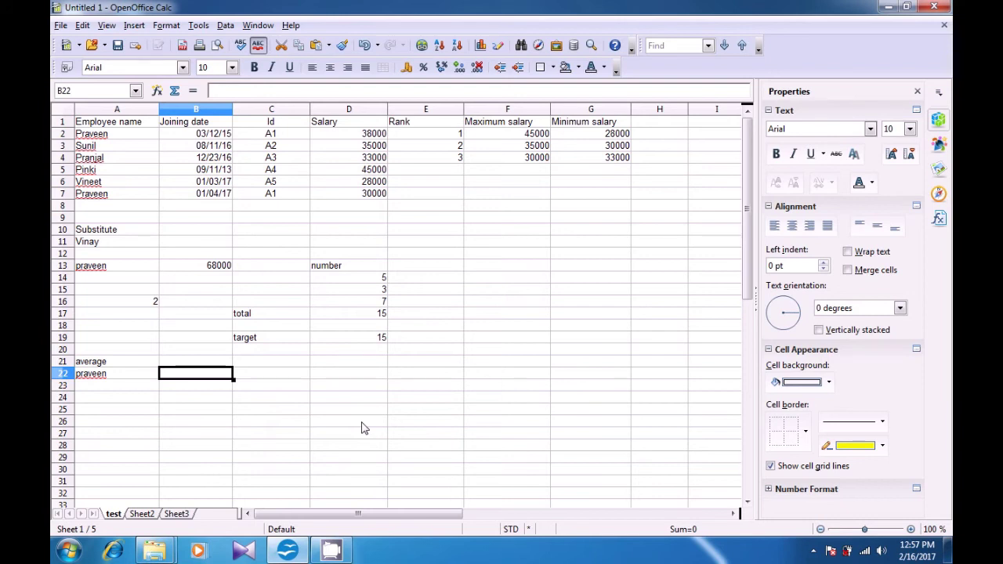
Begin an AVERAGEIFS formula in B22, beside the name under the average label, with D2:D7 as the average range
{"action": "left_click", "coordinate": [90, 363]}
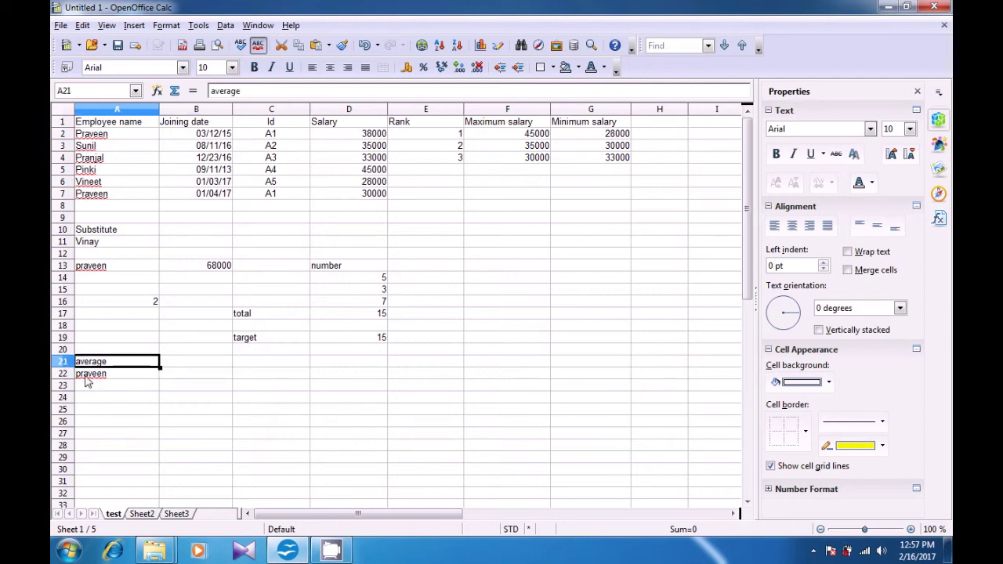
{"action": "left_click", "coordinate": [89, 375]}
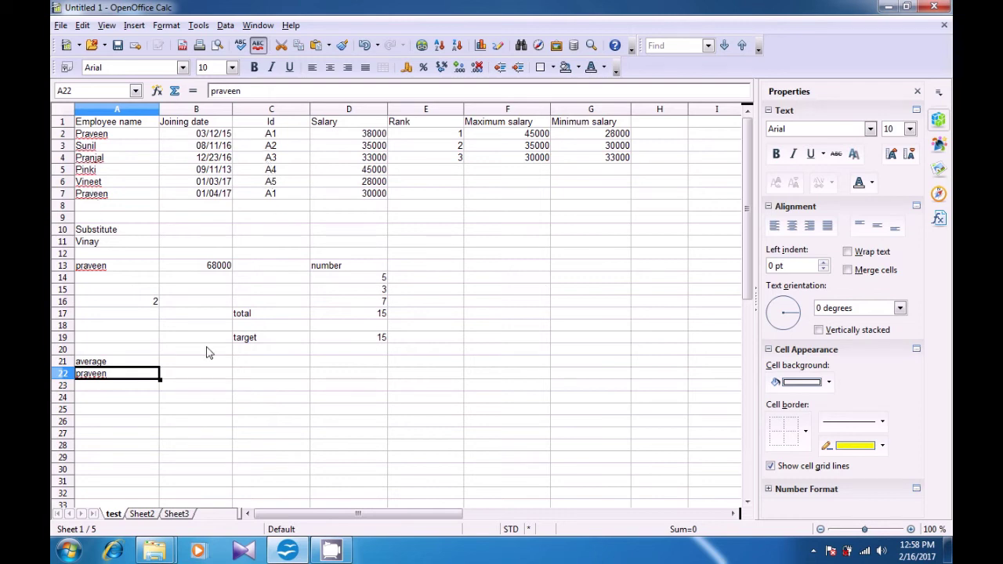
{"action": "left_click", "coordinate": [200, 379]}
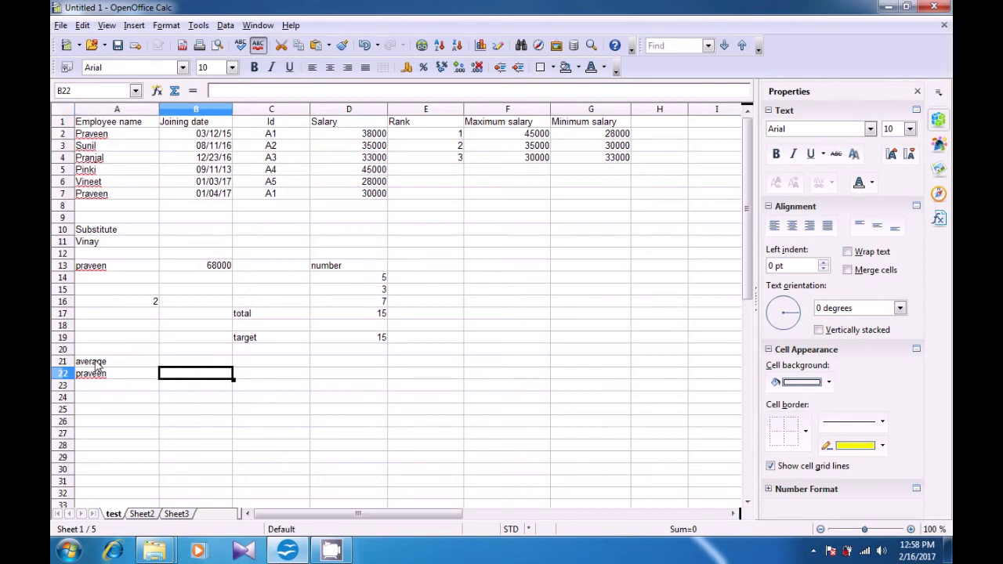
{"action": "type", "text": "="}
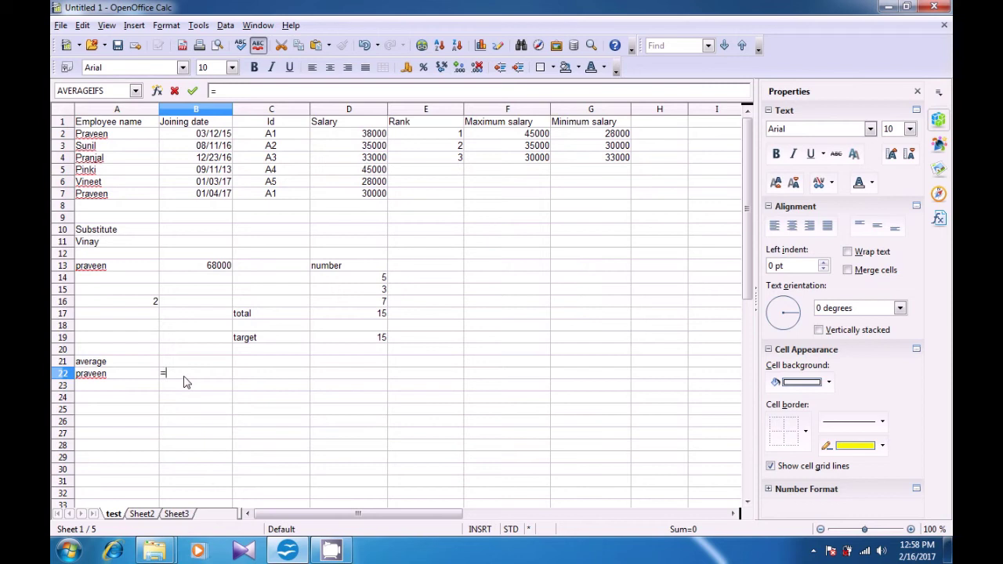
{"action": "type", "text": "ave"}
{"action": "type", "text": "arge"}
{"action": "type", "text": "if"}
{"action": "type", "text": "("}
{"action": "key", "text": "BackSpace"}
{"action": "key", "text": "BackSpace"}
{"action": "key", "text": "BackSpace"}
{"action": "key", "text": "BackSpace"}
{"action": "key", "text": "BackSpace"}
{"action": "key", "text": "BackSpace"}
{"action": "key", "text": "BackSpace"}
{"action": "type", "text": "rage"}
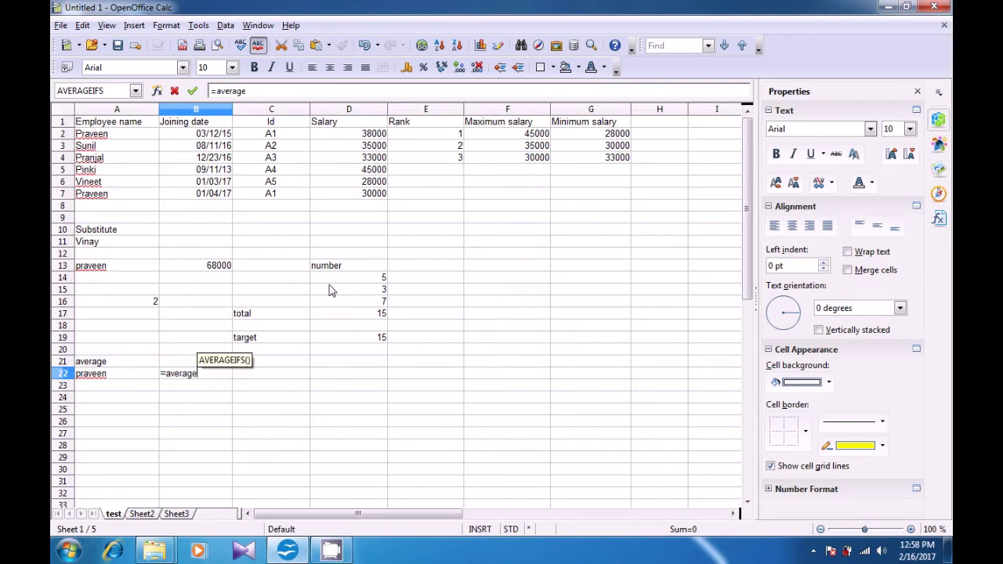
{"action": "type", "text": "ifs"}
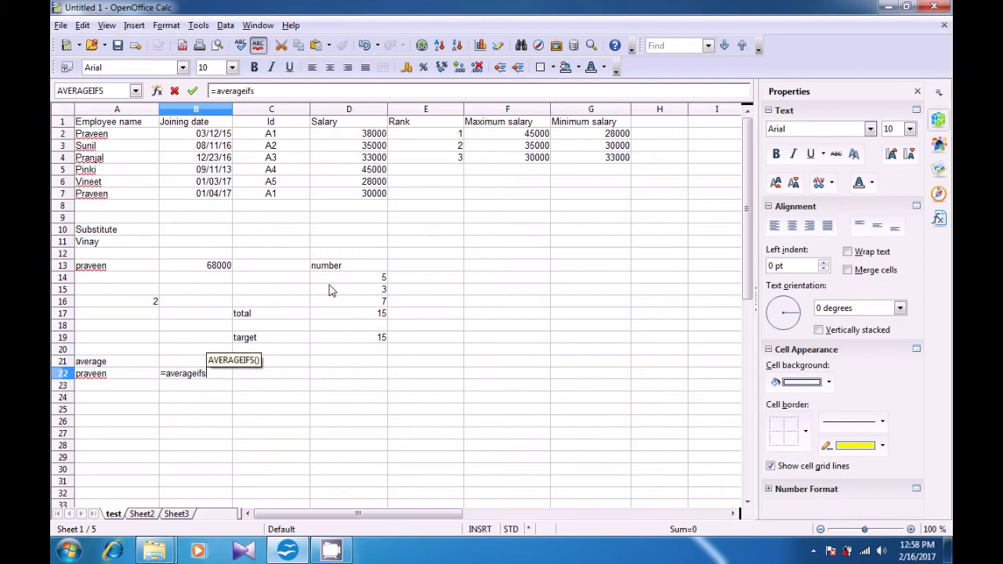
{"action": "type", "text": "("}
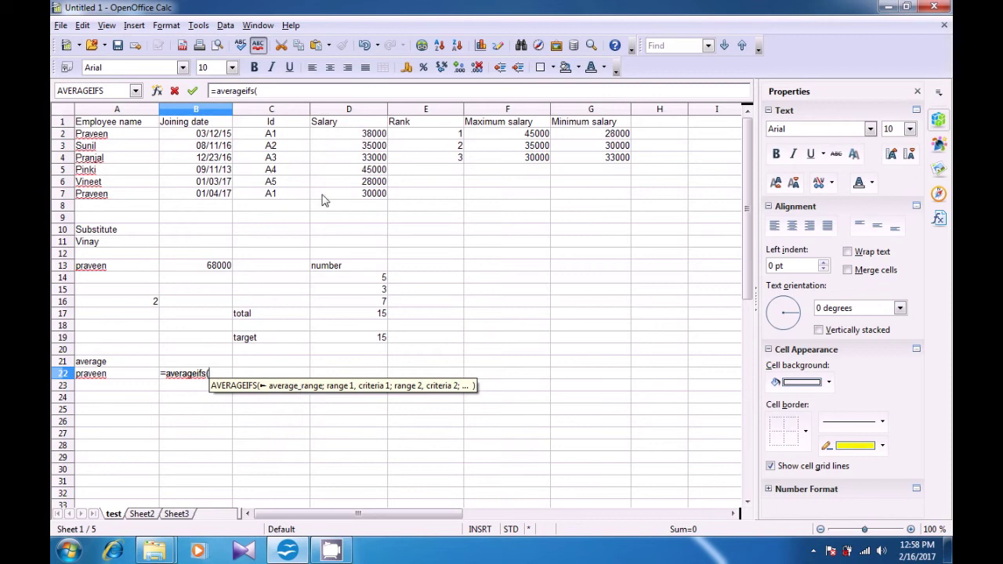
{"action": "left_click_drag", "start_coordinate": [354, 135], "coordinate": [357, 194]}
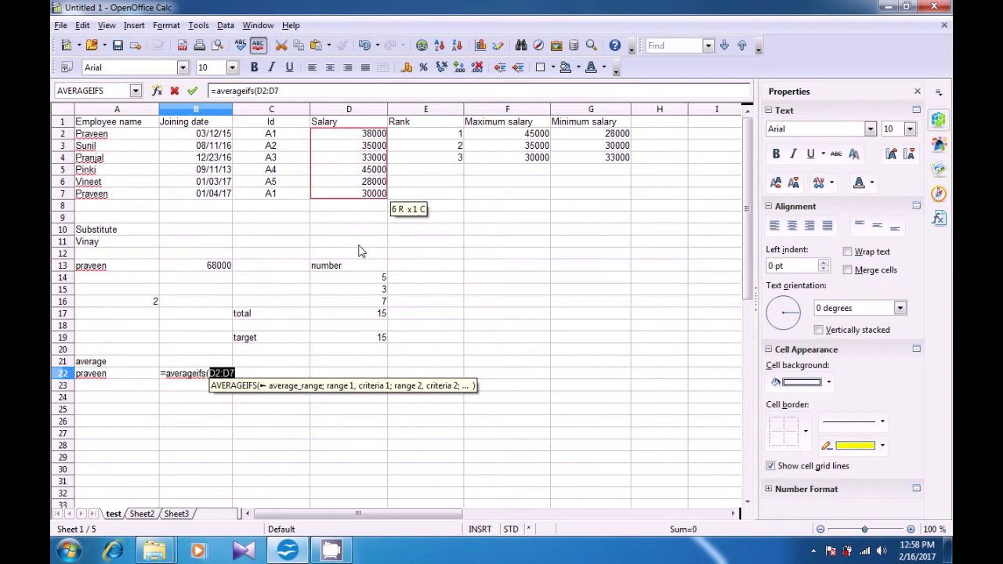
{"action": "type", "text": ";"}
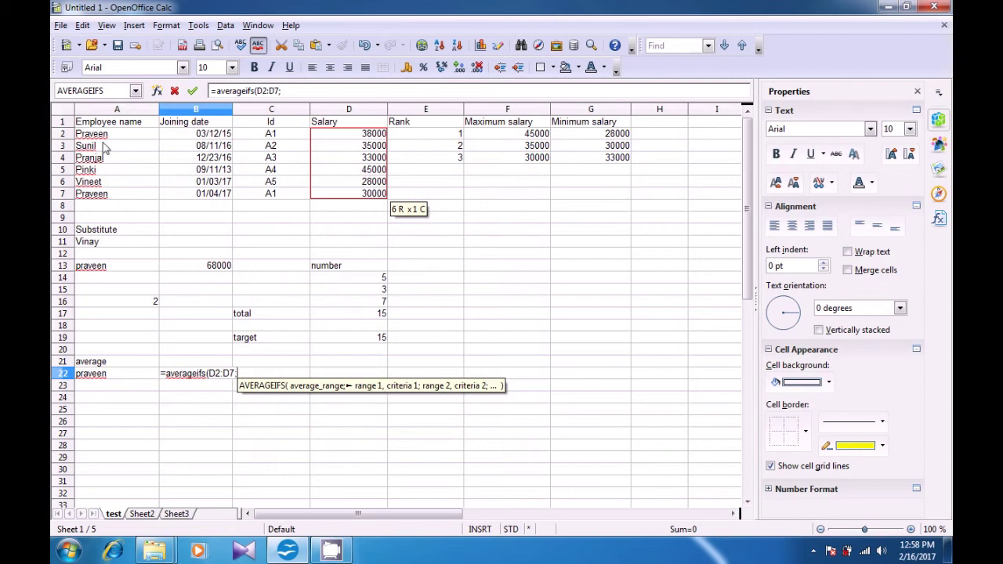
Add the employee name range A2:A7 as the formula's first criteria range, with A22 as its criterion
{"action": "left_click_drag", "start_coordinate": [108, 135], "coordinate": [116, 200]}
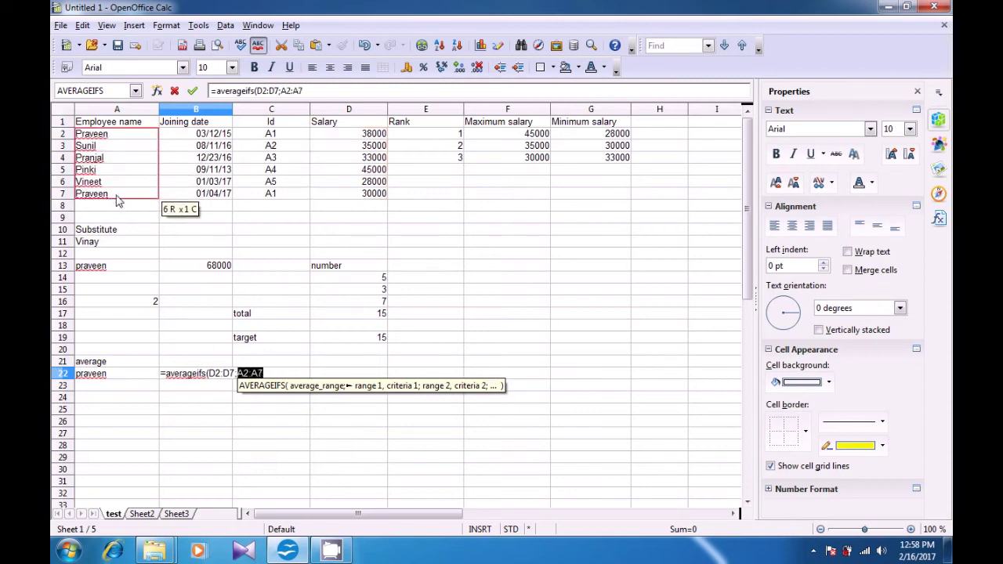
{"action": "type", "text": ";"}
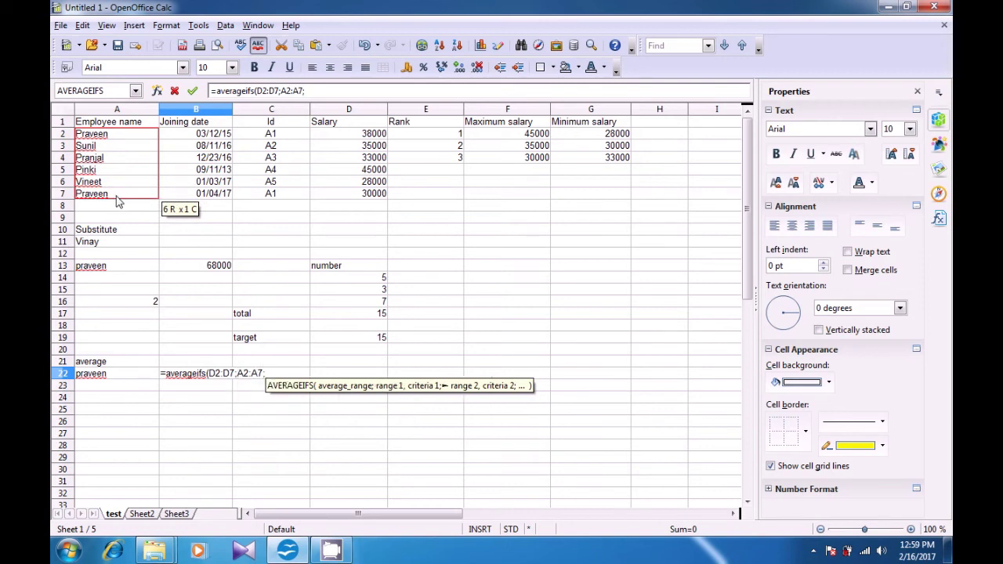
{"action": "left_click", "coordinate": [91, 375]}
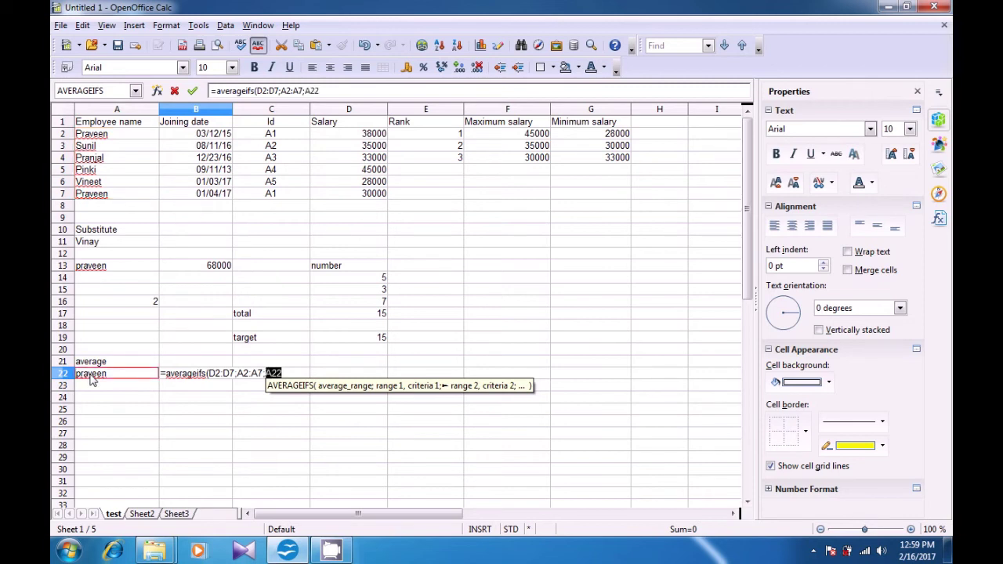
{"action": "type", "text": ";"}
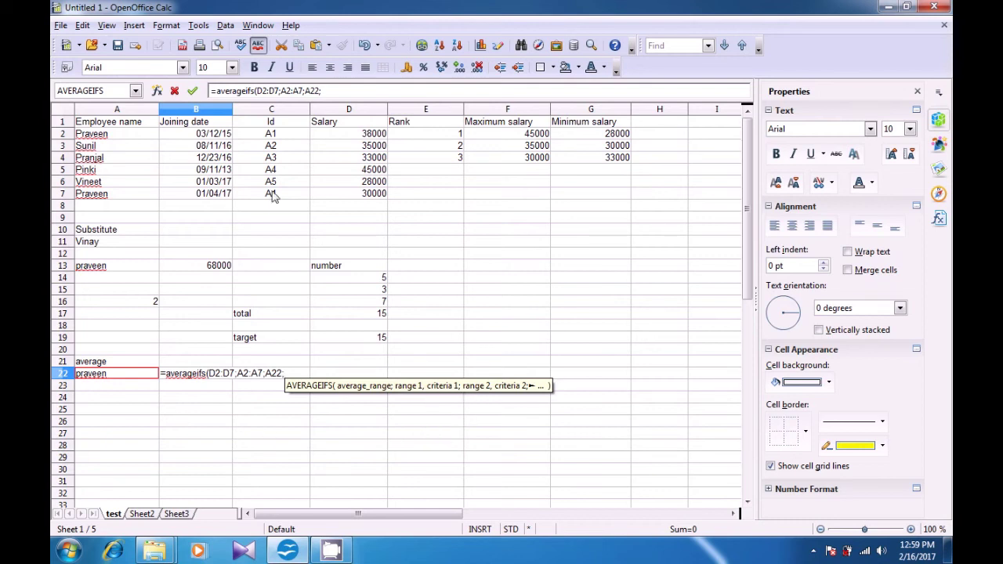
Add the Id range C2:C7 as the second criteria range with C2 as its criterion, and complete the formula
{"action": "left_click_drag", "start_coordinate": [276, 136], "coordinate": [280, 204]}
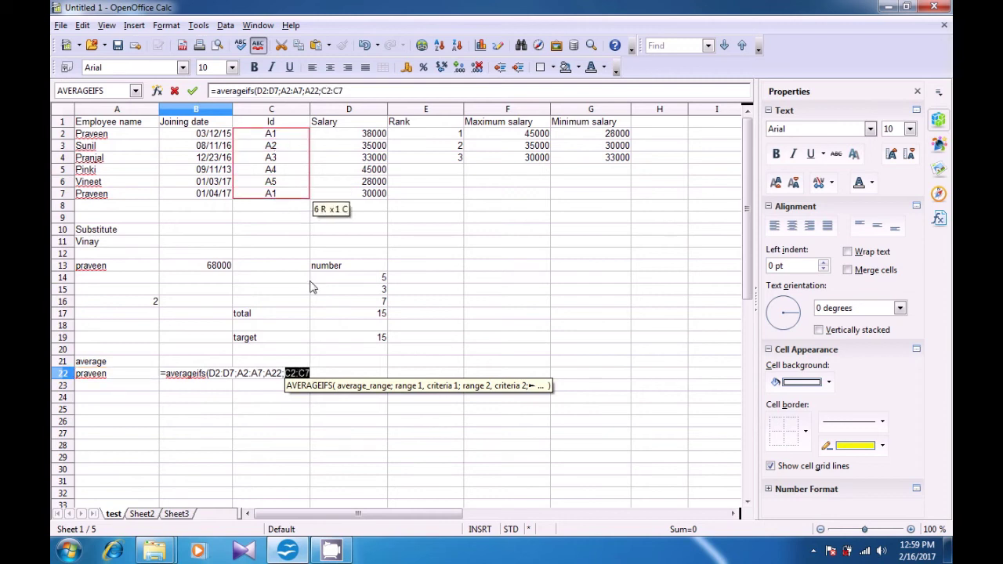
{"action": "type", "text": ";"}
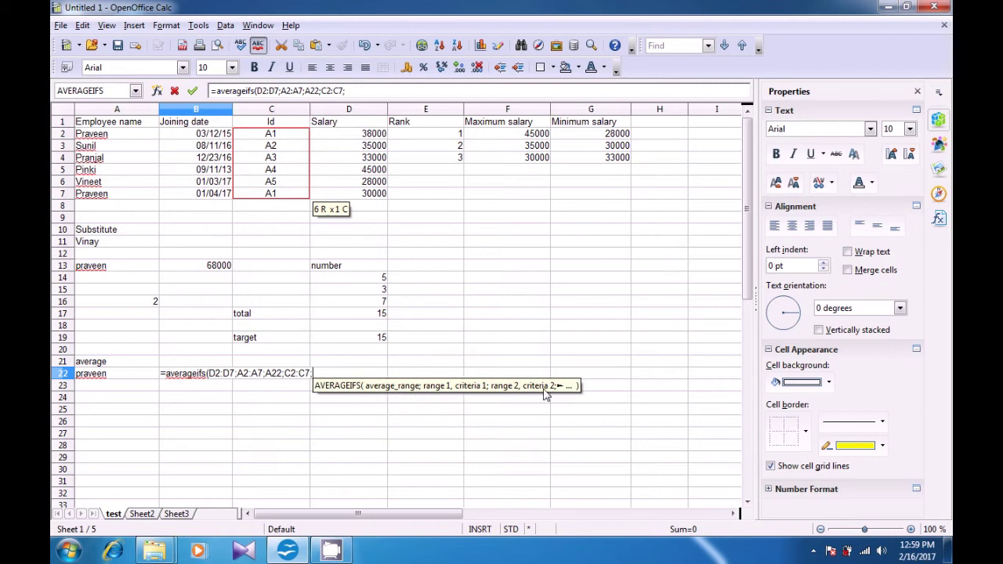
{"action": "left_click", "coordinate": [267, 137]}
{"action": "type", "text": ")"}
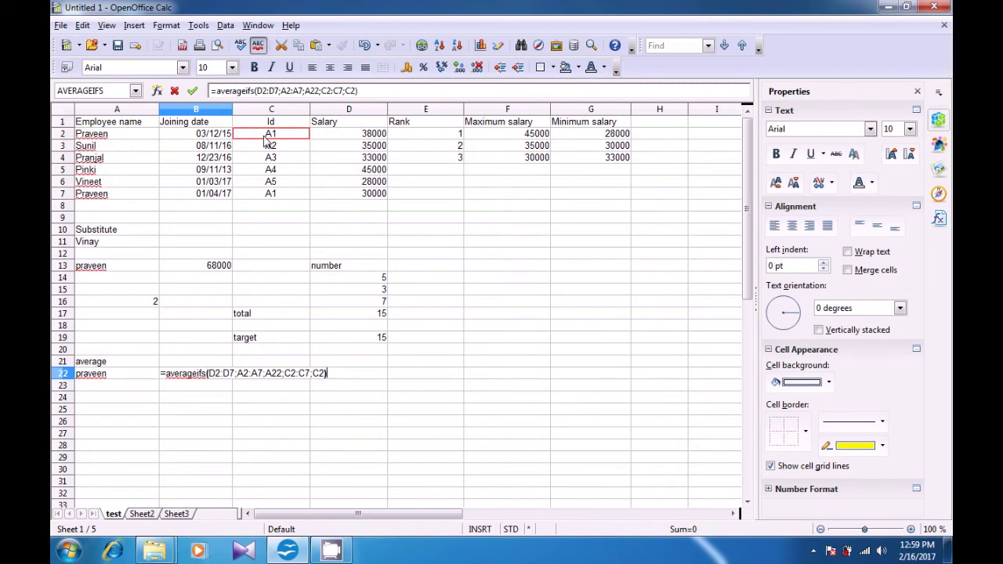
{"action": "key", "text": "Return"}
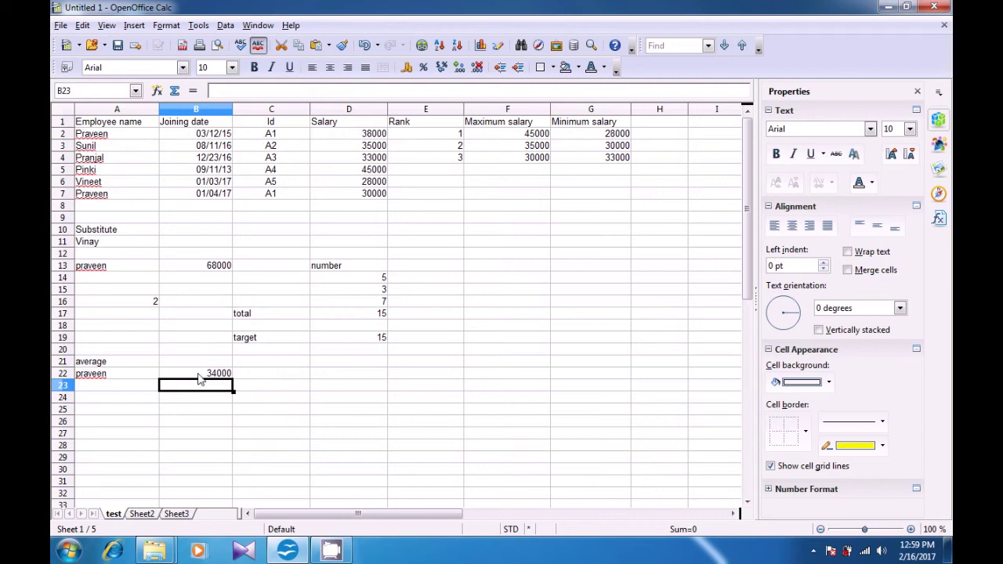
Compare the average in B22 with the matching employee's name and salary entries in rows 2 and 7
{"action": "left_click", "coordinate": [200, 379]}
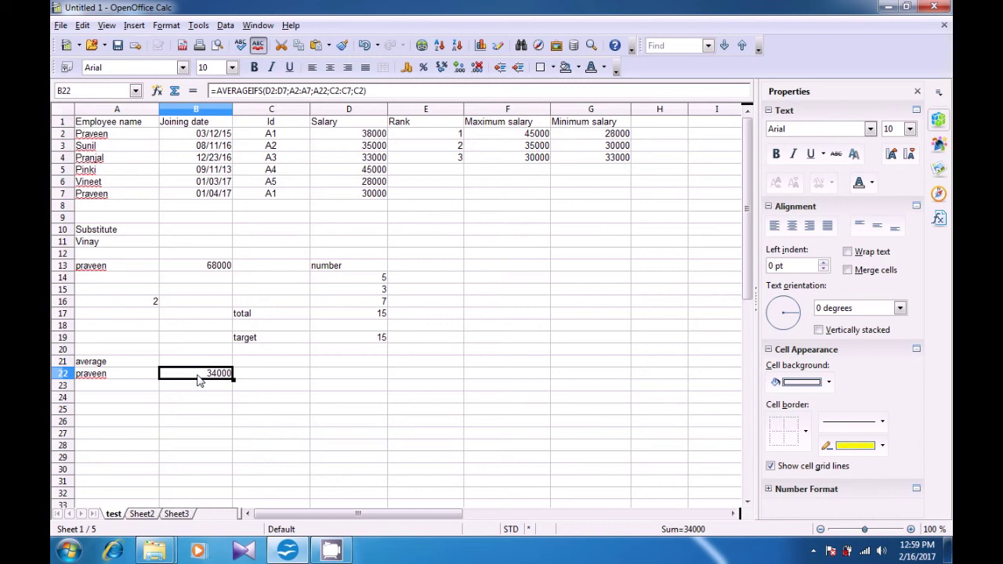
{"action": "left_click", "coordinate": [98, 134]}
{"action": "left_click", "coordinate": [356, 134]}
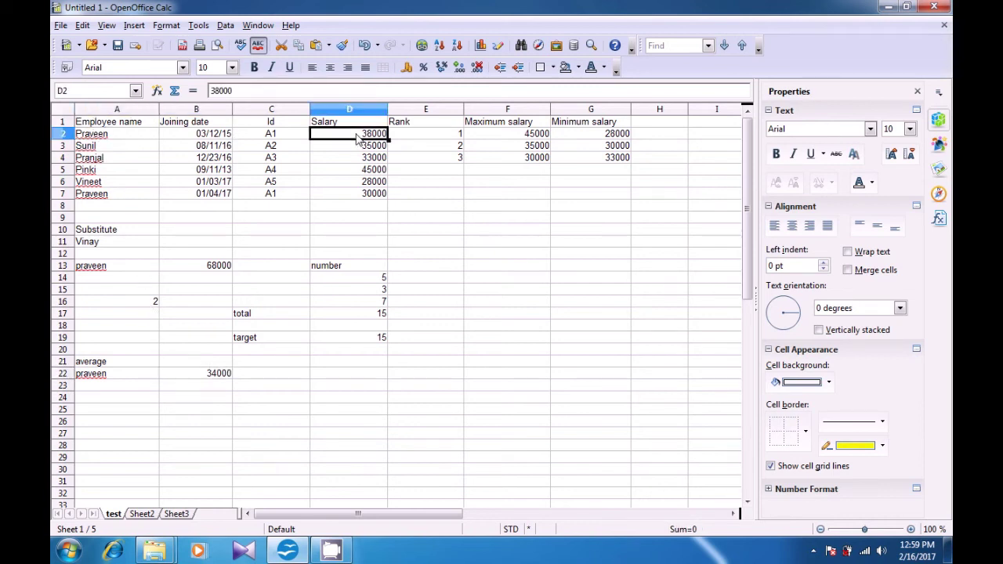
{"action": "left_click", "coordinate": [373, 196]}
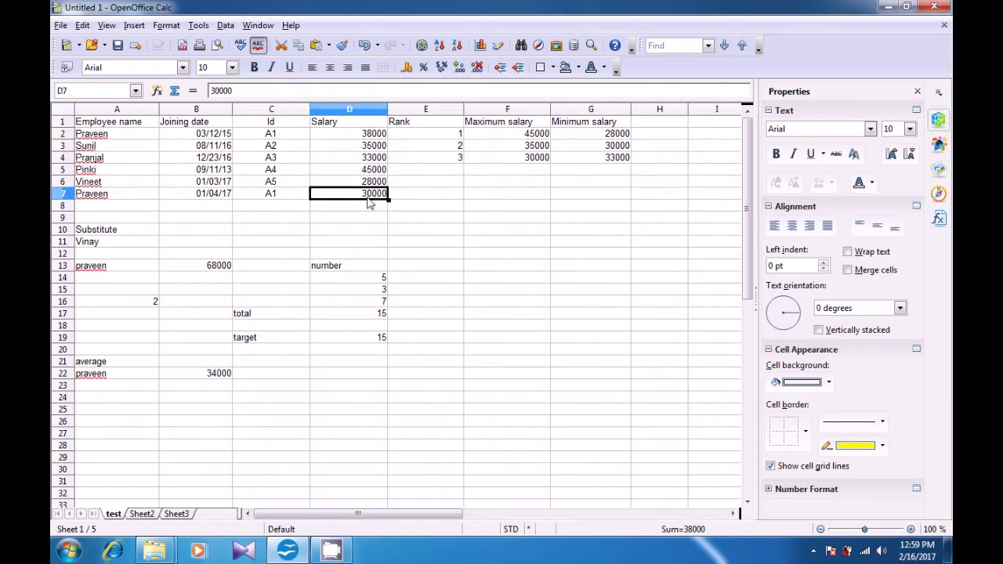
{"action": "left_click", "coordinate": [94, 195]}
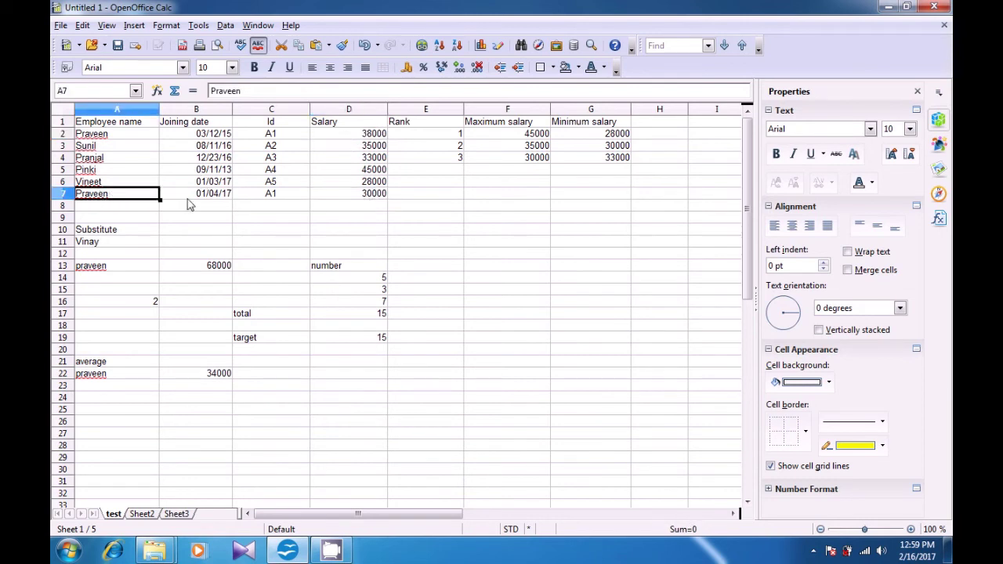
{"action": "left_click", "coordinate": [210, 376]}
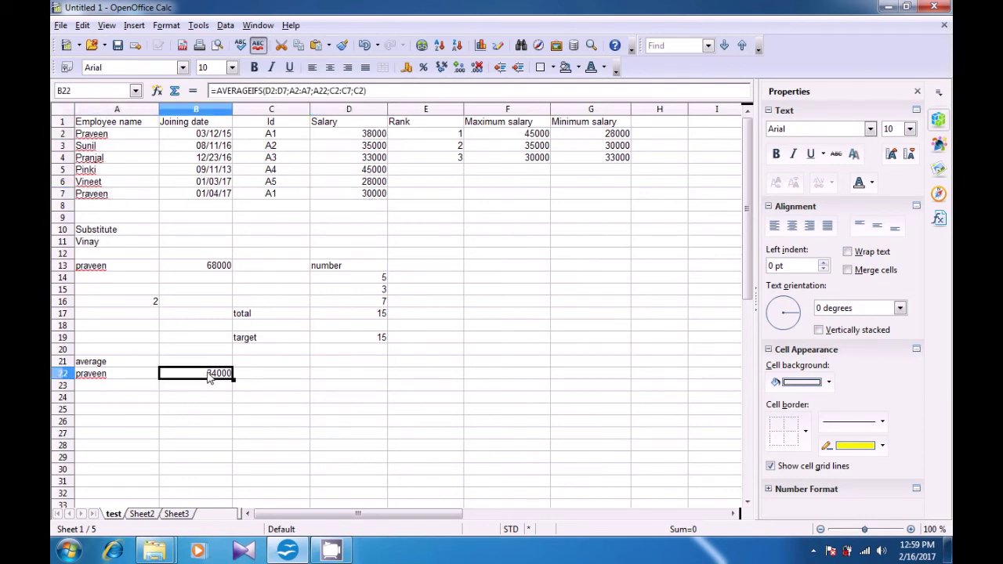
{"action": "left_click", "coordinate": [290, 379]}
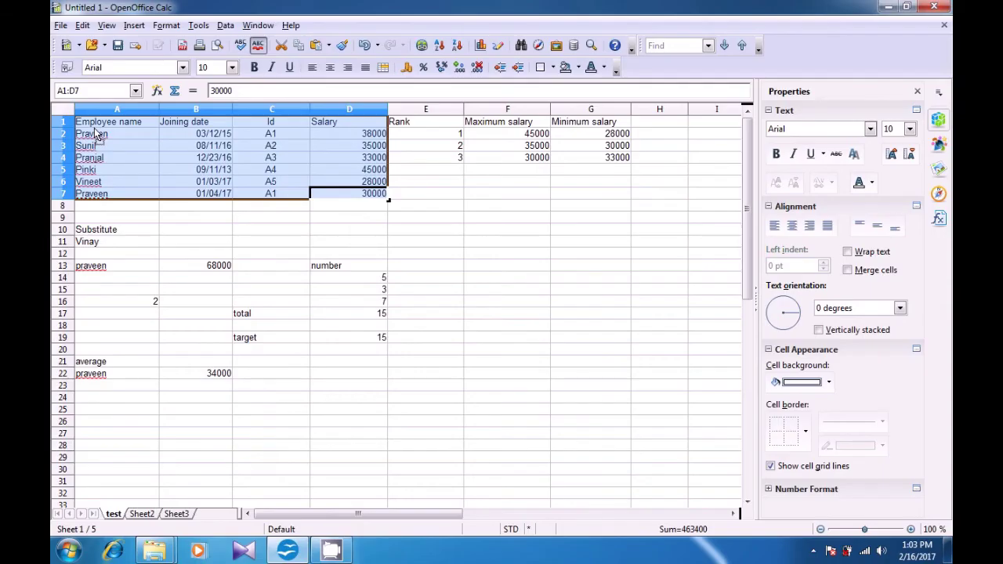
Undo the last move of the employee table on the test sheet and clear the selection
{"action": "key", "text": "ctrl+z"}
{"action": "key", "text": "ctrl+z"}
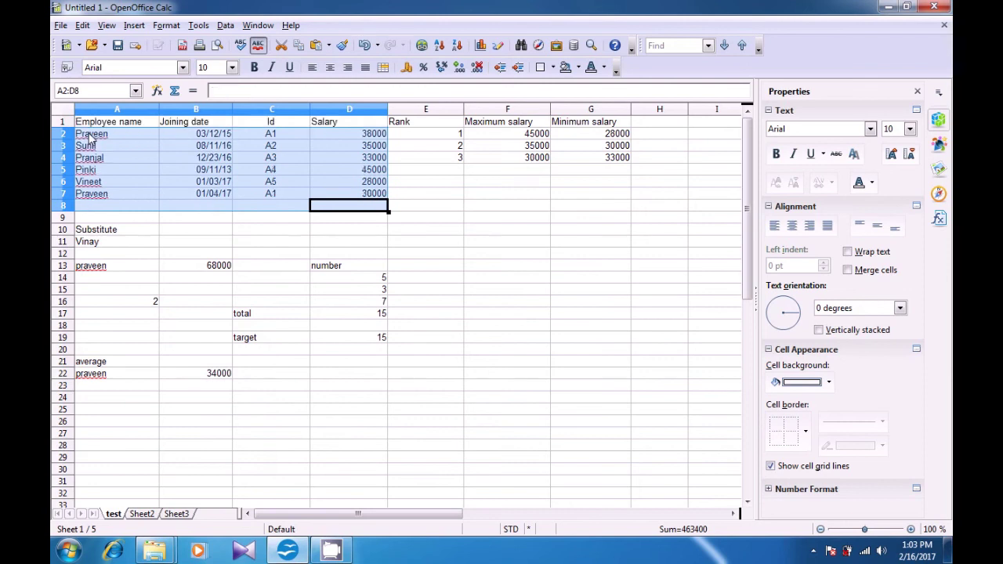
{"action": "left_click", "coordinate": [305, 351]}
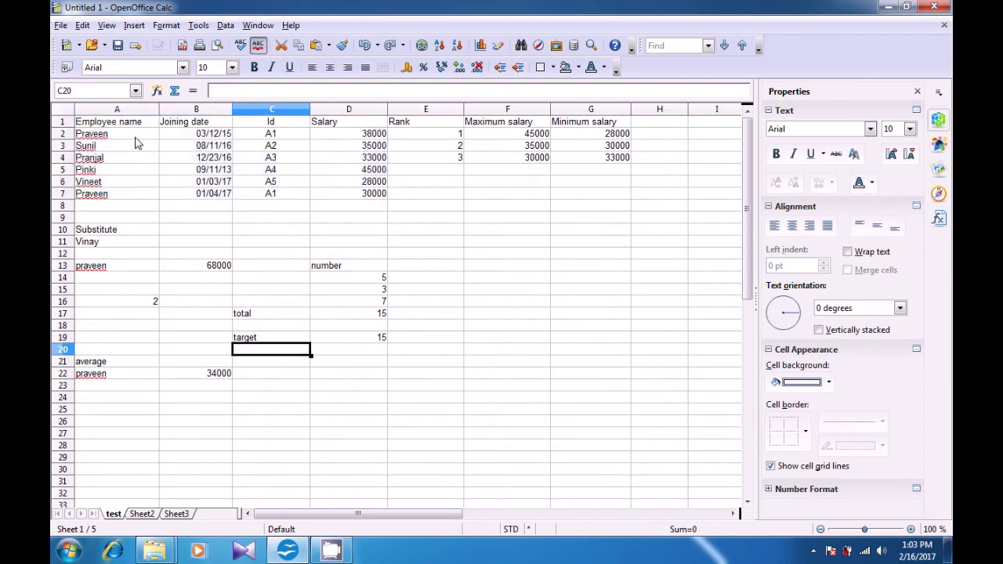
Copy the employee table A1:D7 from the test sheet and paste it into Sheet3 starting at A10
{"action": "left_click_drag", "start_coordinate": [130, 125], "coordinate": [361, 201]}
{"action": "key", "text": "ctrl+c"}
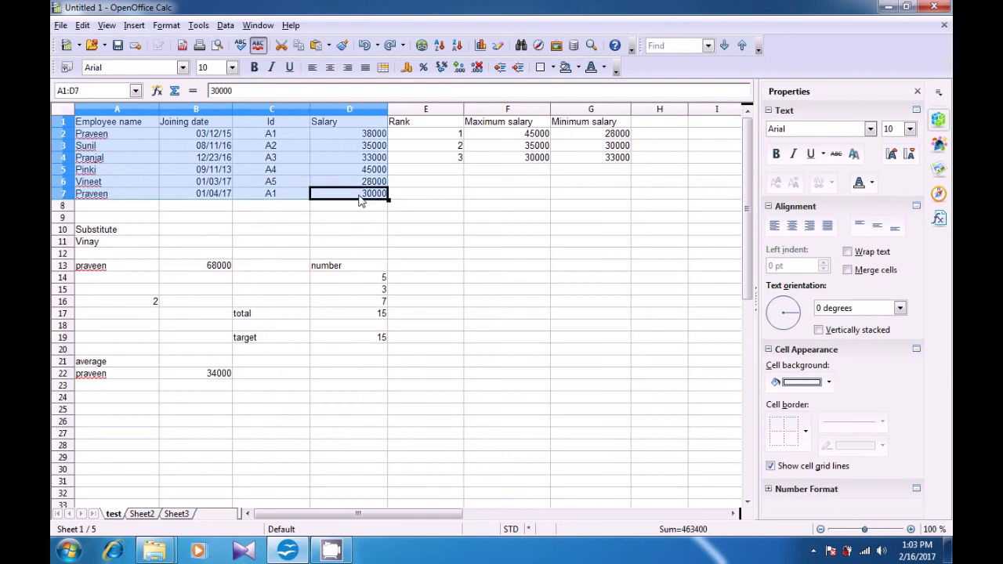
{"action": "left_click", "coordinate": [82, 26]}
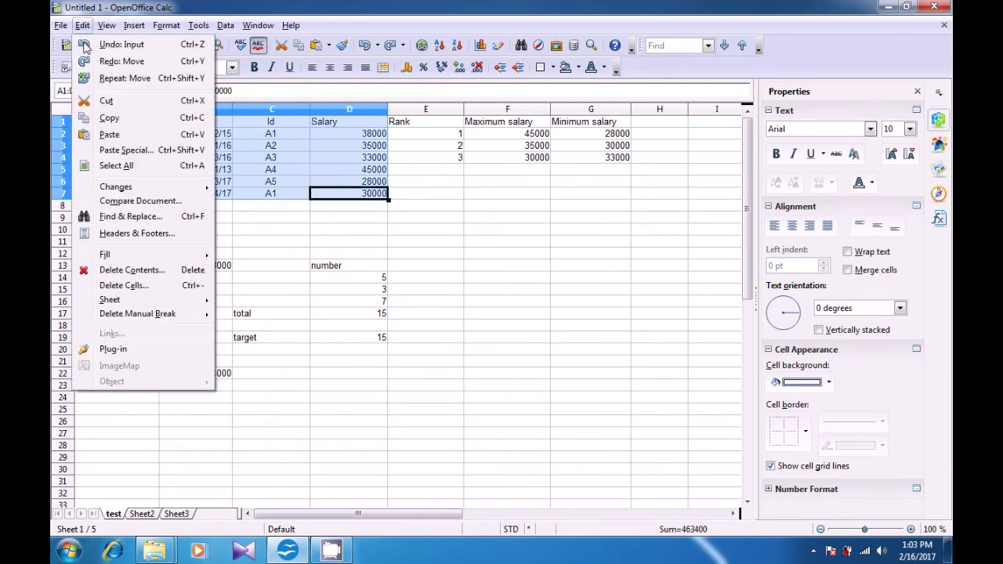
{"action": "left_click", "coordinate": [109, 118]}
{"action": "left_click", "coordinate": [177, 514]}
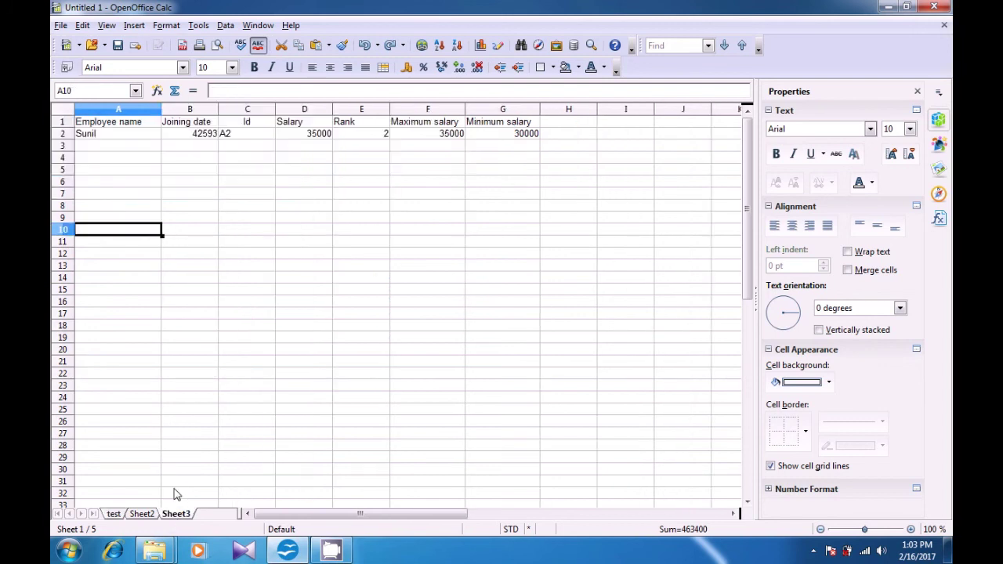
{"action": "left_click", "coordinate": [82, 26]}
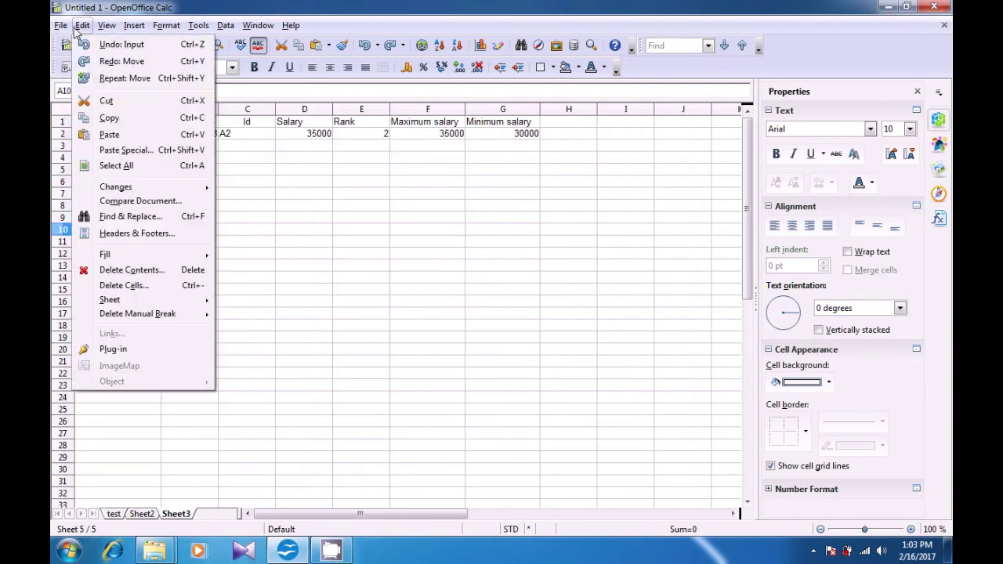
{"action": "left_click", "coordinate": [109, 135]}
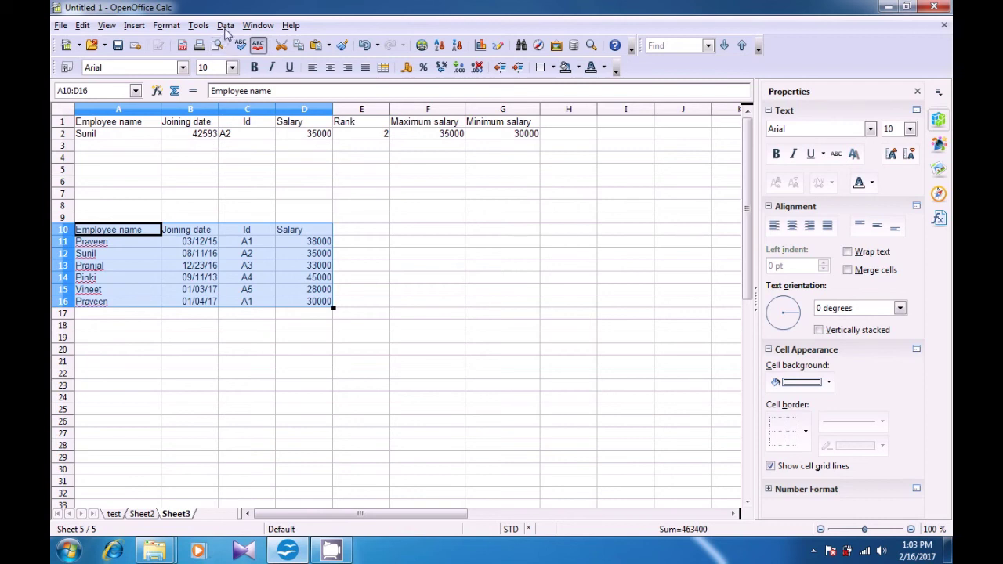
Start a pivot table from the current selection A10:D16 and place the Employee name field in the row fields
{"action": "left_click", "coordinate": [226, 25]}
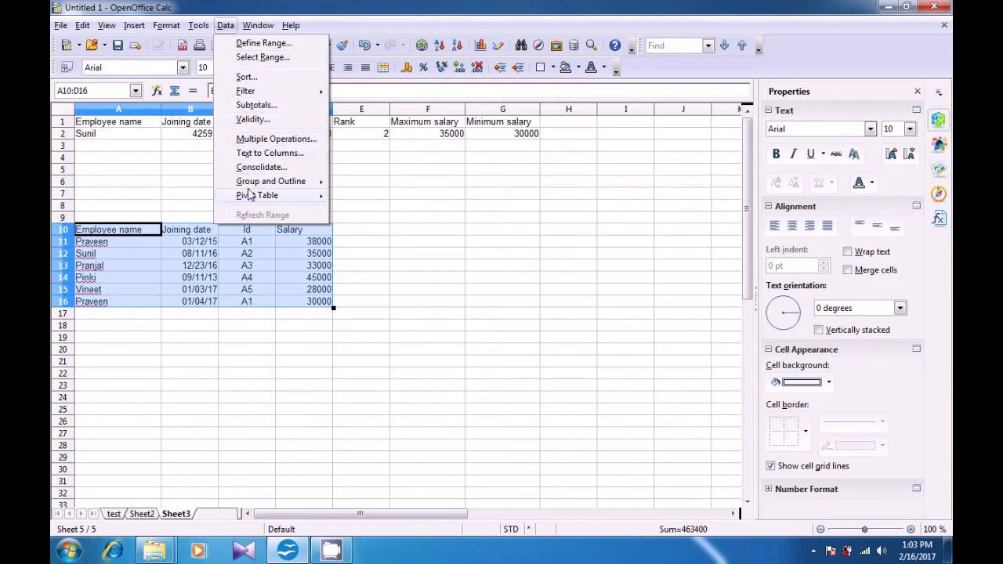
{"action": "mouse_move", "coordinate": [249, 195]}
{"action": "left_click", "coordinate": [360, 199]}
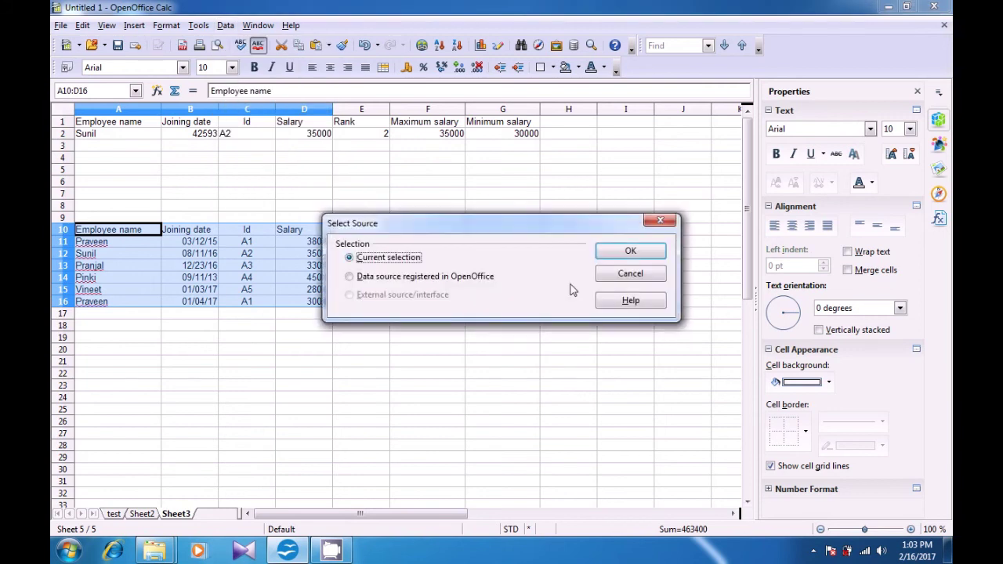
{"action": "left_click", "coordinate": [643, 256]}
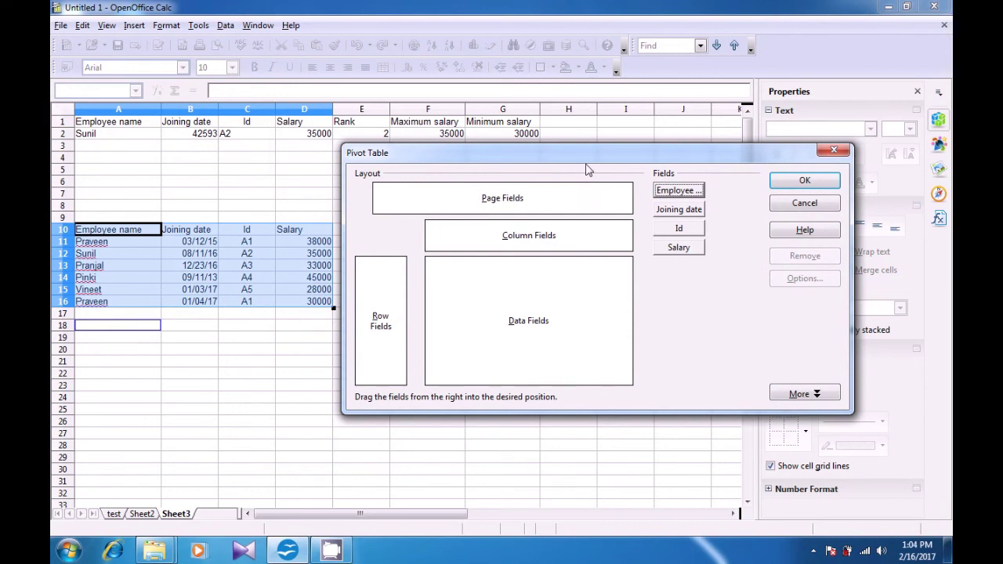
{"action": "left_click_drag", "start_coordinate": [582, 162], "coordinate": [609, 144]}
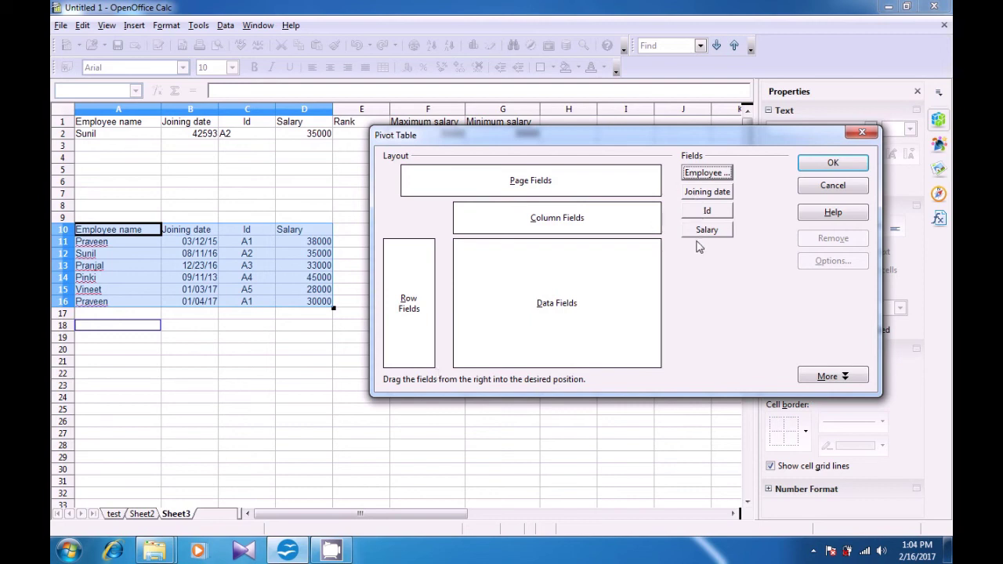
{"action": "left_click_drag", "start_coordinate": [703, 174], "coordinate": [413, 308]}
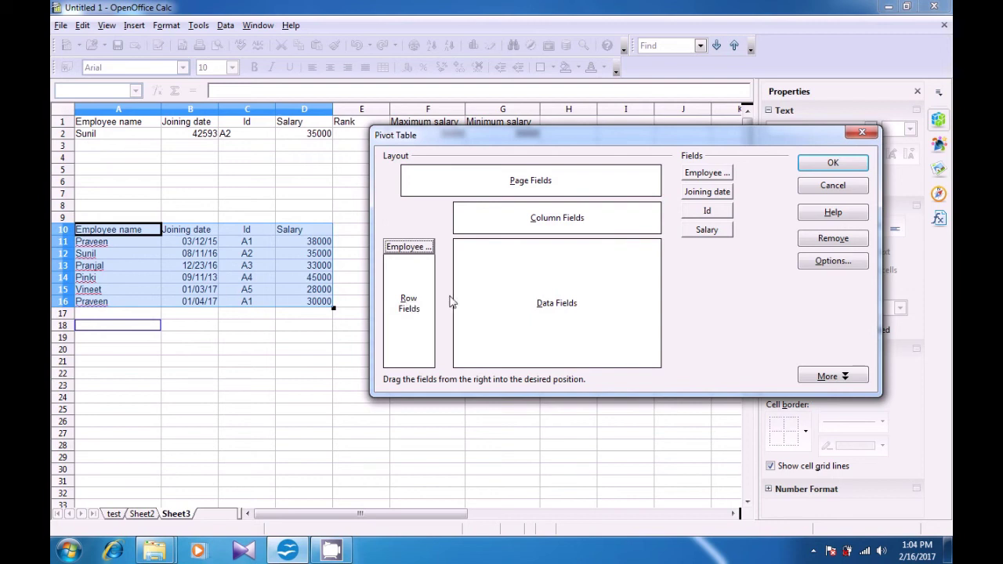
Place Salary in the data fields, Joining date in the page fields and Id in the column fields, and create the pivot table
{"action": "left_click_drag", "start_coordinate": [699, 235], "coordinate": [564, 314]}
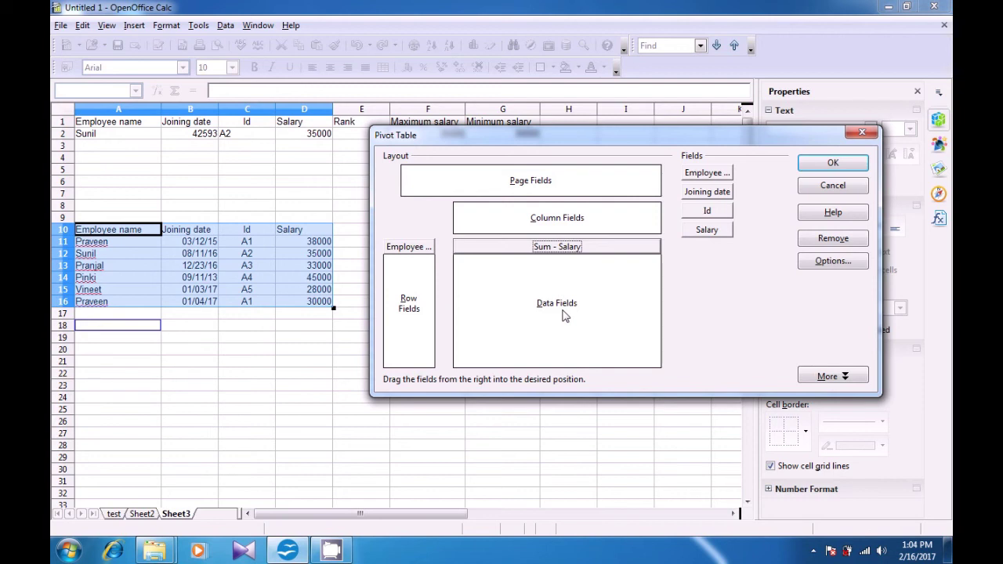
{"action": "left_click_drag", "start_coordinate": [693, 196], "coordinate": [539, 185]}
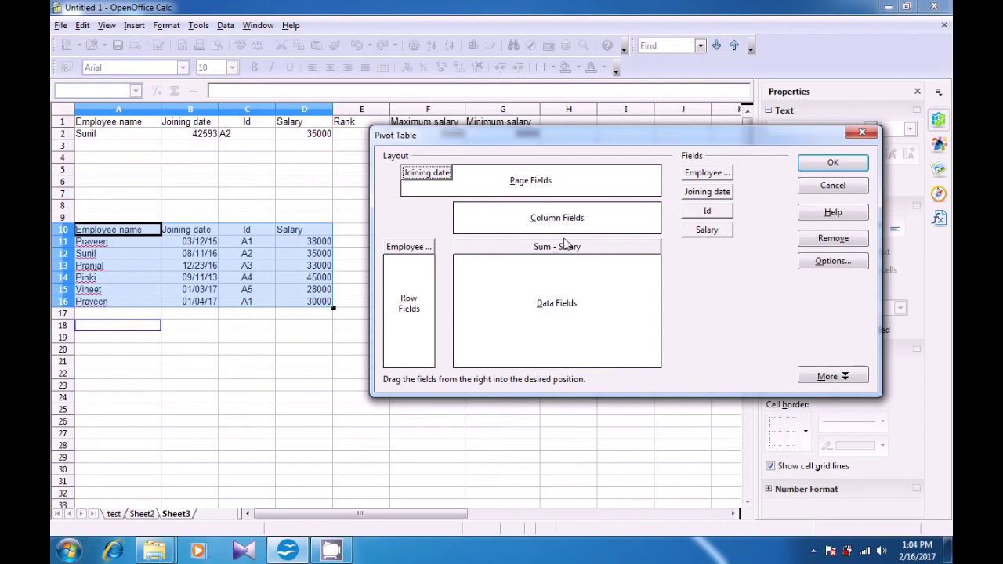
{"action": "left_click_drag", "start_coordinate": [707, 217], "coordinate": [564, 225]}
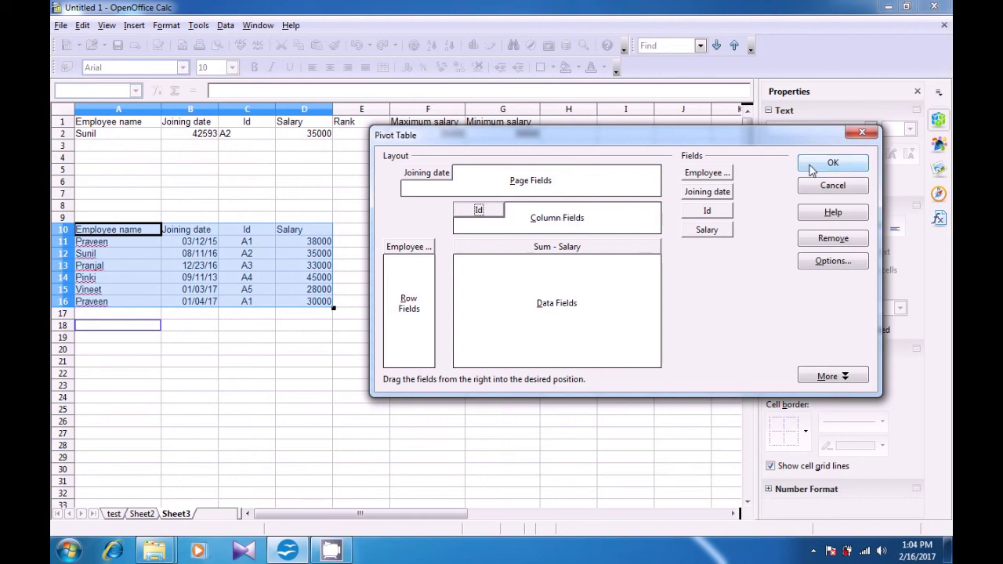
{"action": "left_click", "coordinate": [832, 163]}
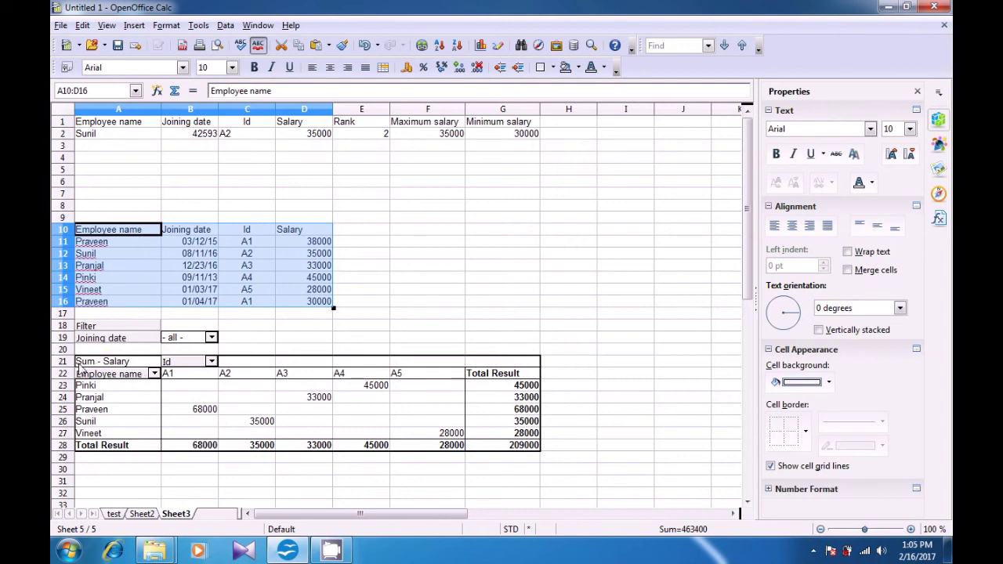
Filter the pivot table's Employee name field to show only the first employee in the list
{"action": "left_click", "coordinate": [155, 374]}
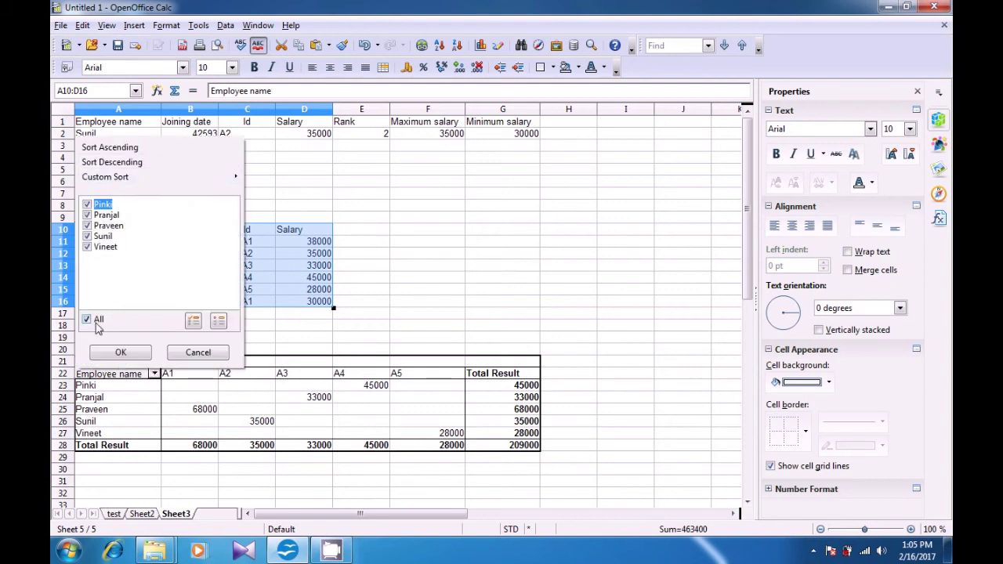
{"action": "left_click", "coordinate": [87, 246]}
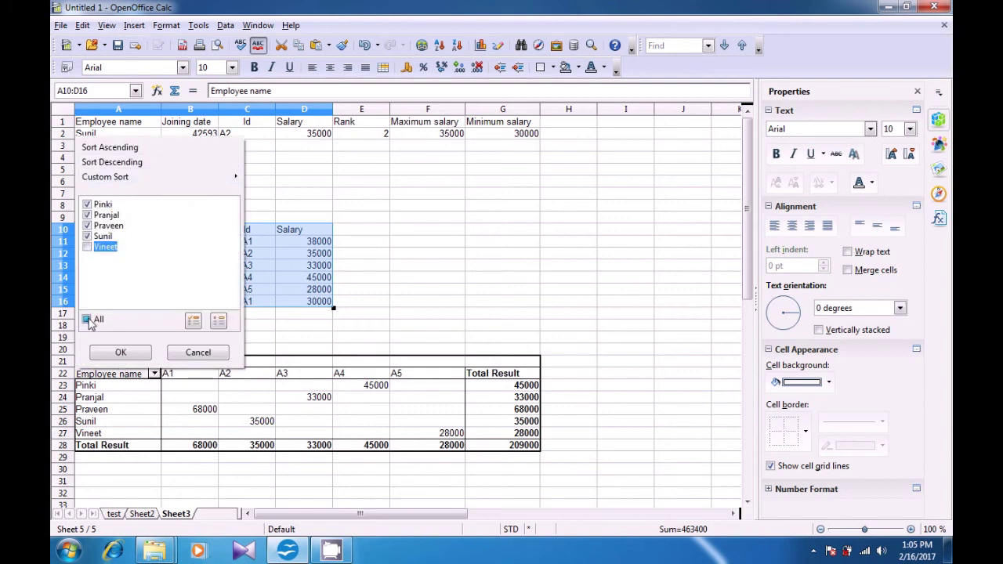
{"action": "left_click", "coordinate": [87, 236]}
{"action": "left_click", "coordinate": [87, 226]}
{"action": "left_click", "coordinate": [87, 215]}
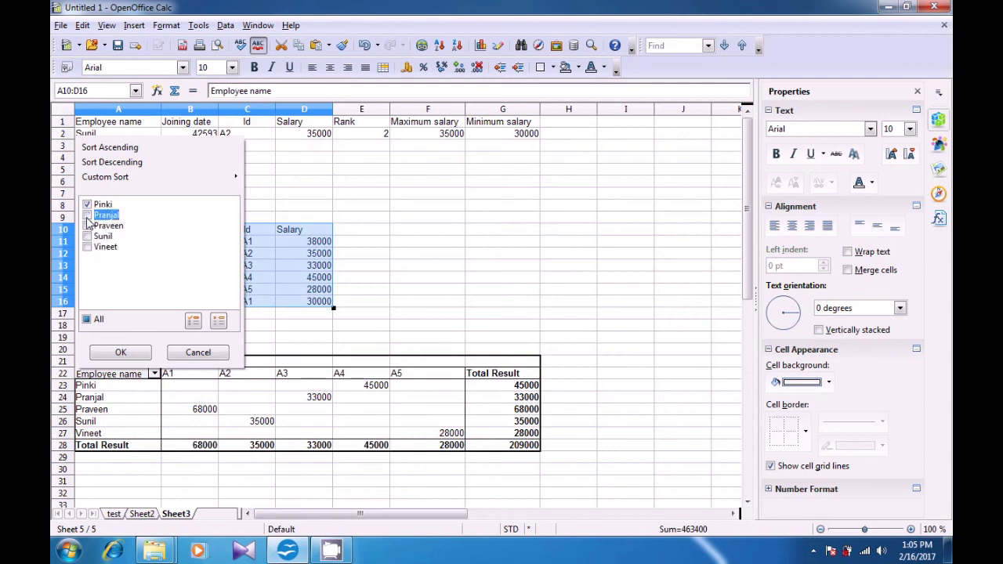
{"action": "left_click", "coordinate": [118, 352]}
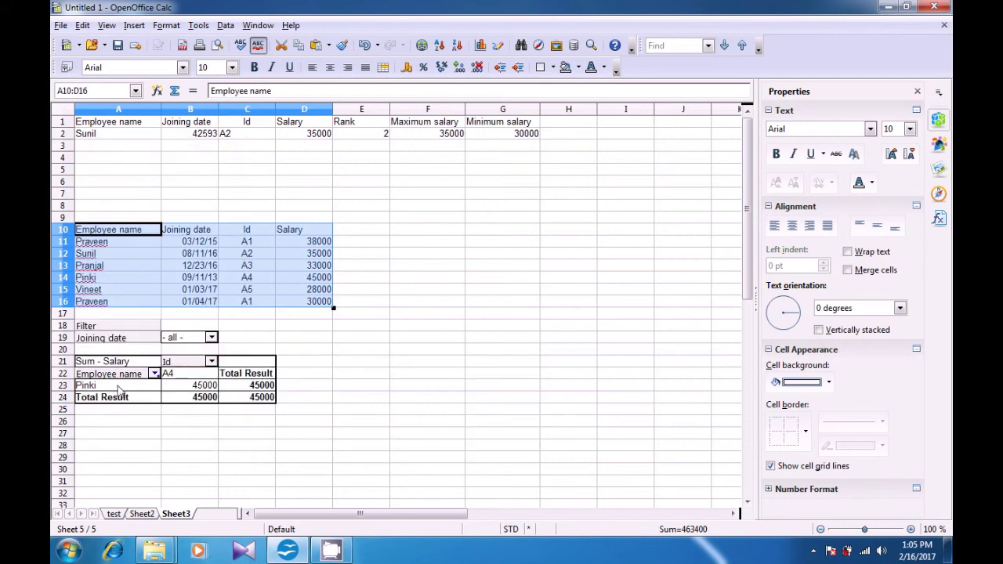
Exclude A4 from the pivot table's Id filter and set the Joining date filter to 01/04/17
{"action": "left_click", "coordinate": [211, 361]}
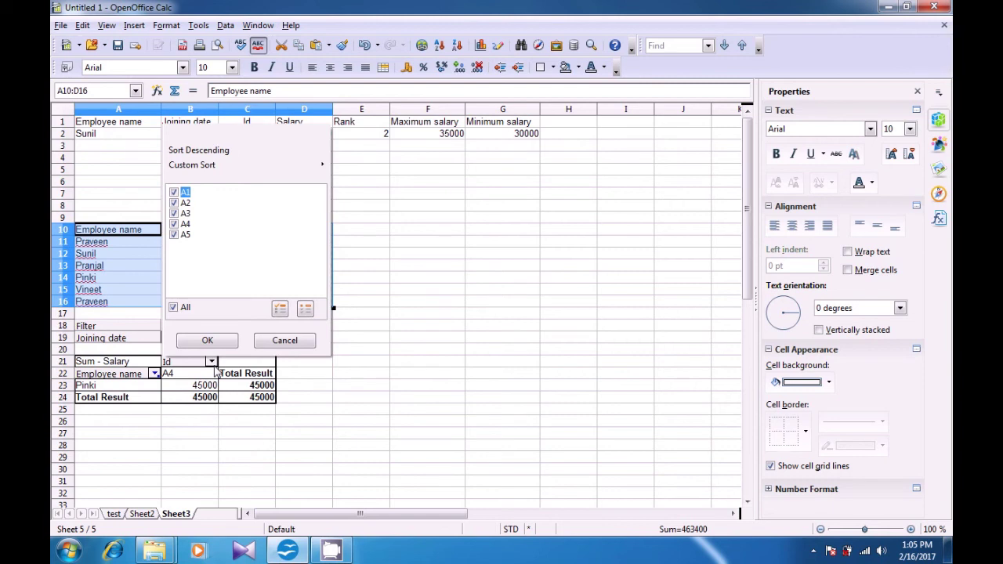
{"action": "left_click", "coordinate": [174, 224]}
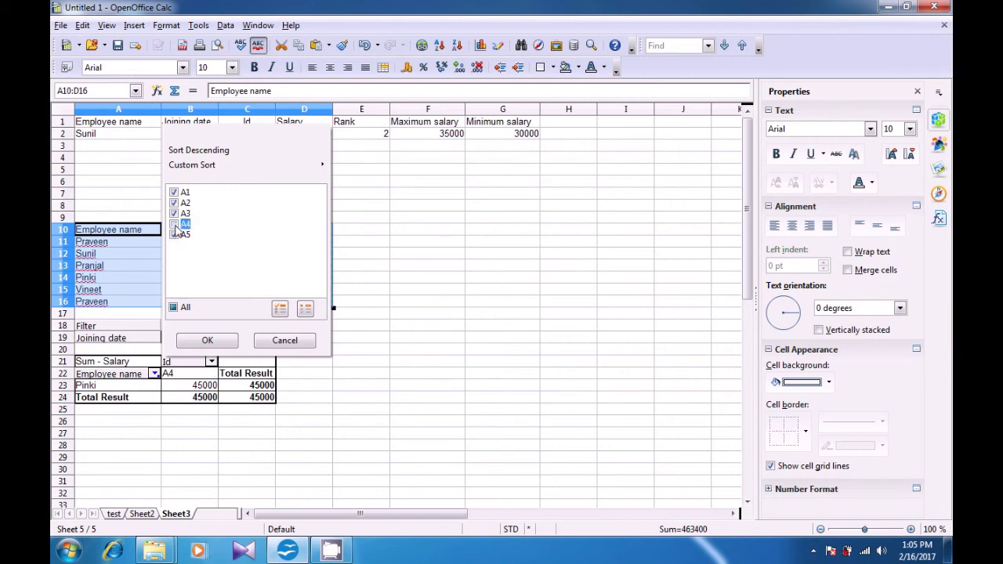
{"action": "left_click", "coordinate": [207, 342]}
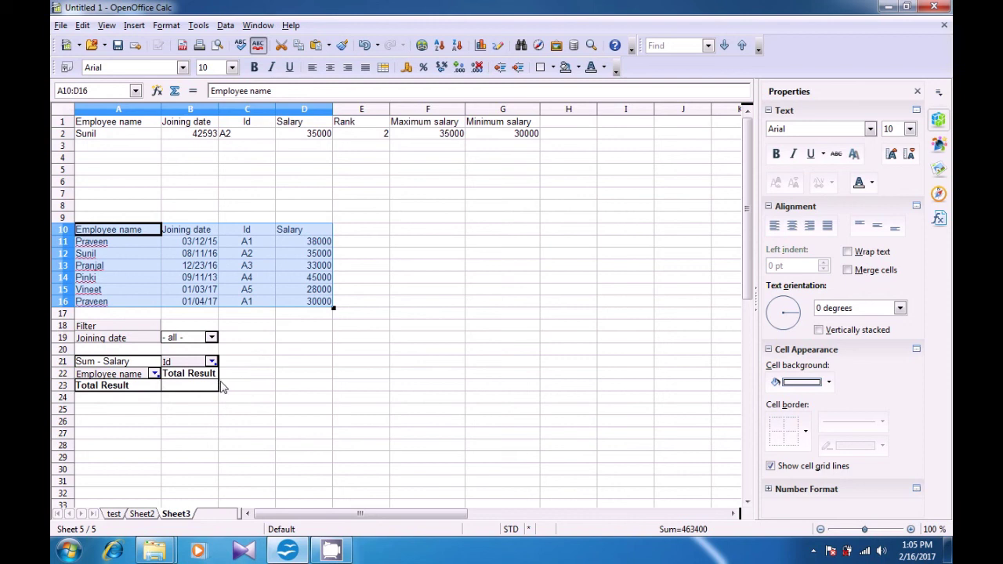
{"action": "left_click", "coordinate": [212, 337]}
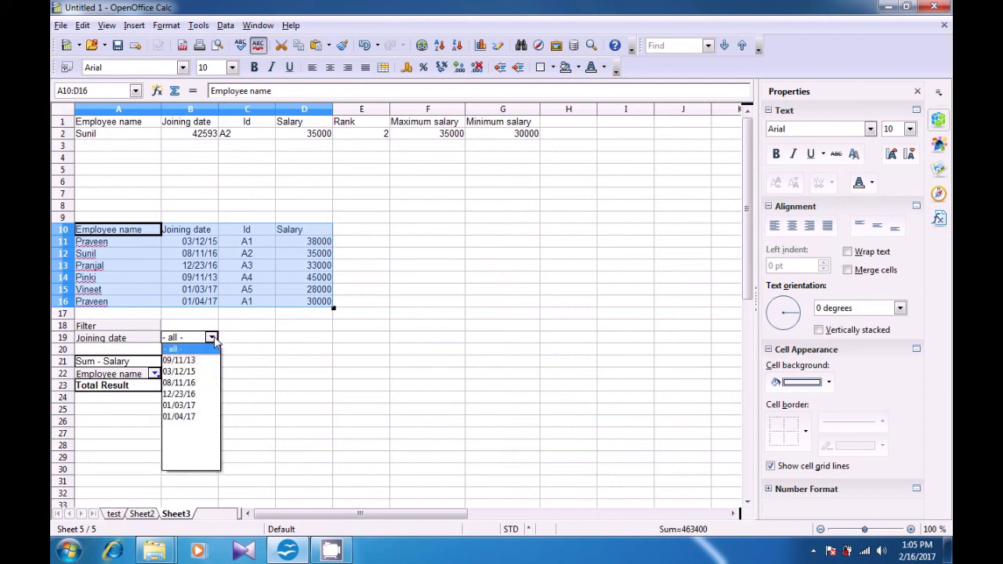
{"action": "left_click", "coordinate": [189, 418]}
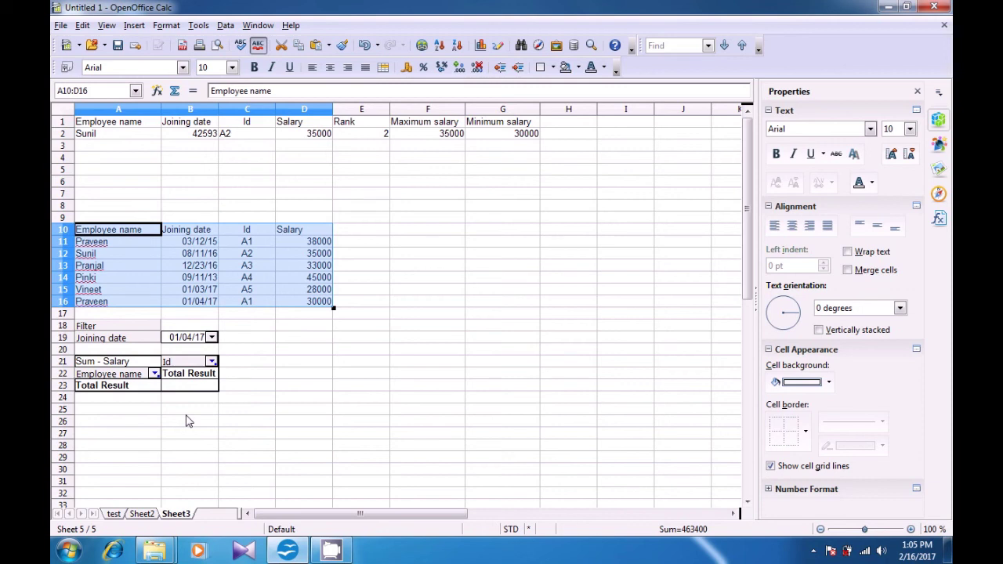
Include A4 again and exclude A3 in the pivot table's Id filter, and reset the Joining date filter to all
{"action": "left_click", "coordinate": [212, 361]}
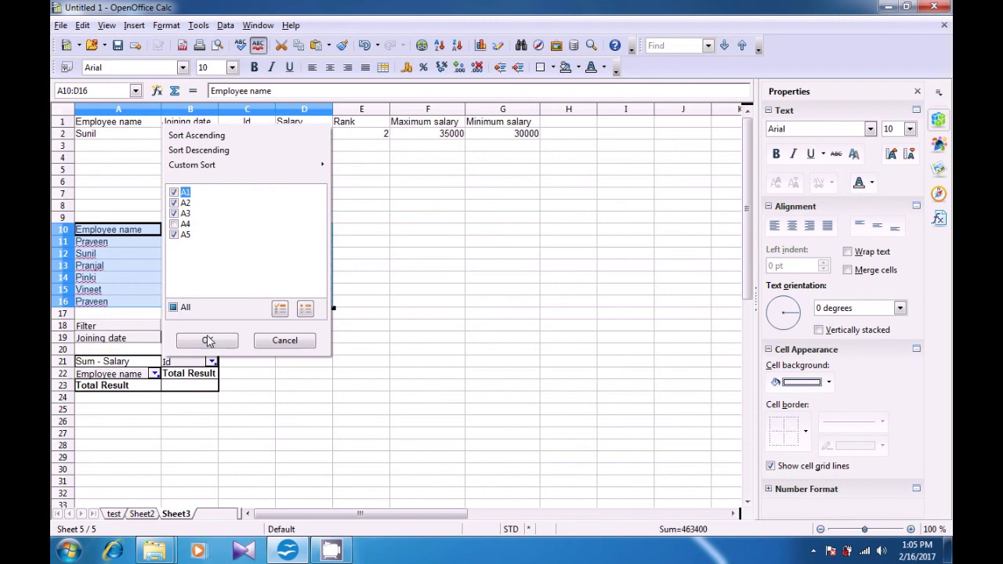
{"action": "left_click", "coordinate": [174, 225]}
{"action": "left_click", "coordinate": [173, 215]}
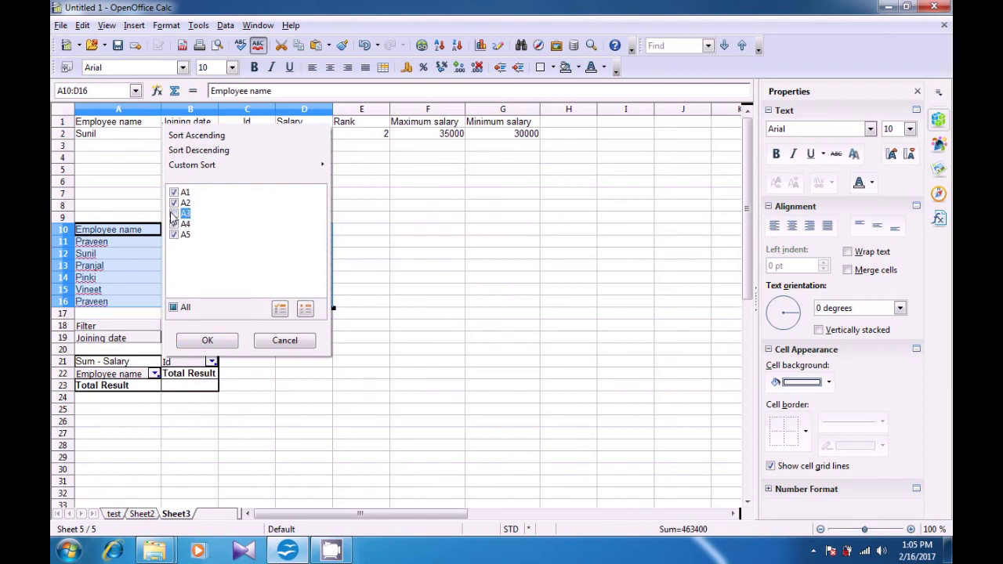
{"action": "left_click", "coordinate": [206, 340]}
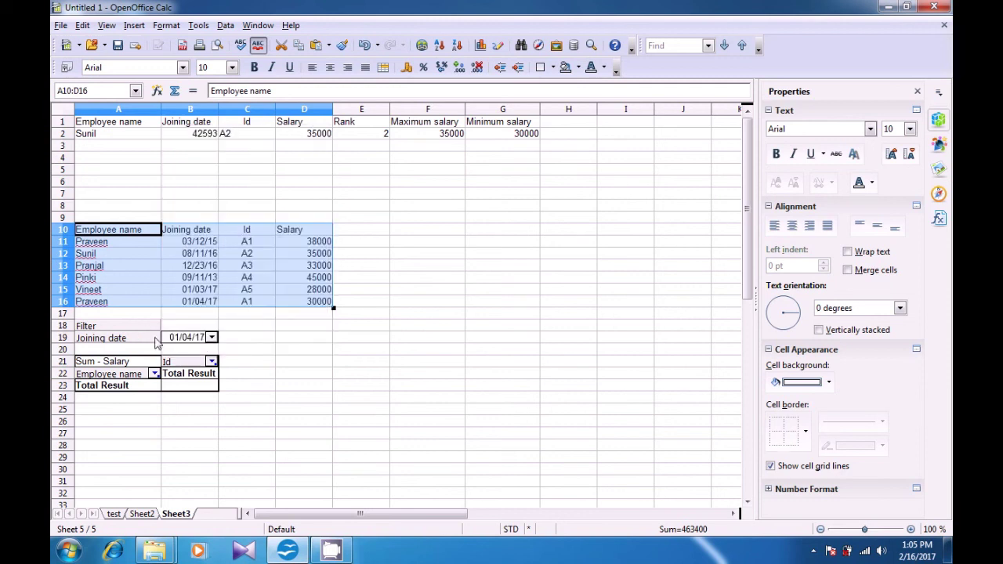
{"action": "left_click", "coordinate": [212, 337]}
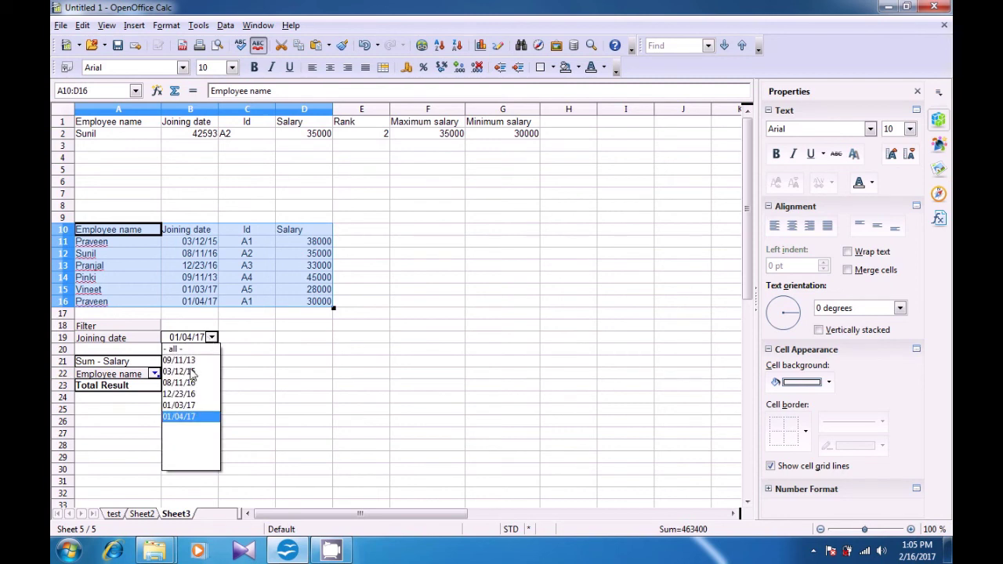
{"action": "left_click", "coordinate": [180, 360]}
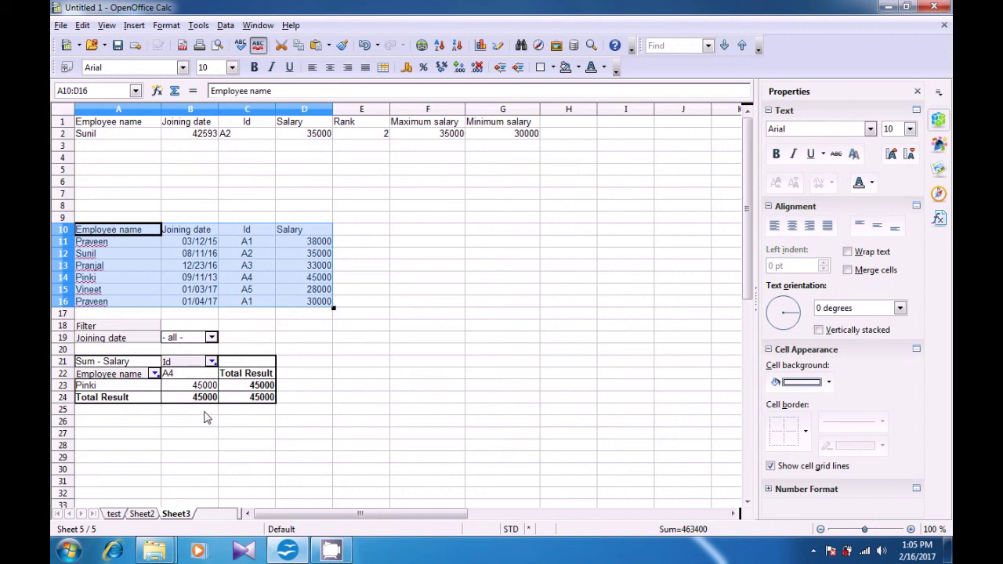
{"action": "left_click", "coordinate": [324, 384]}
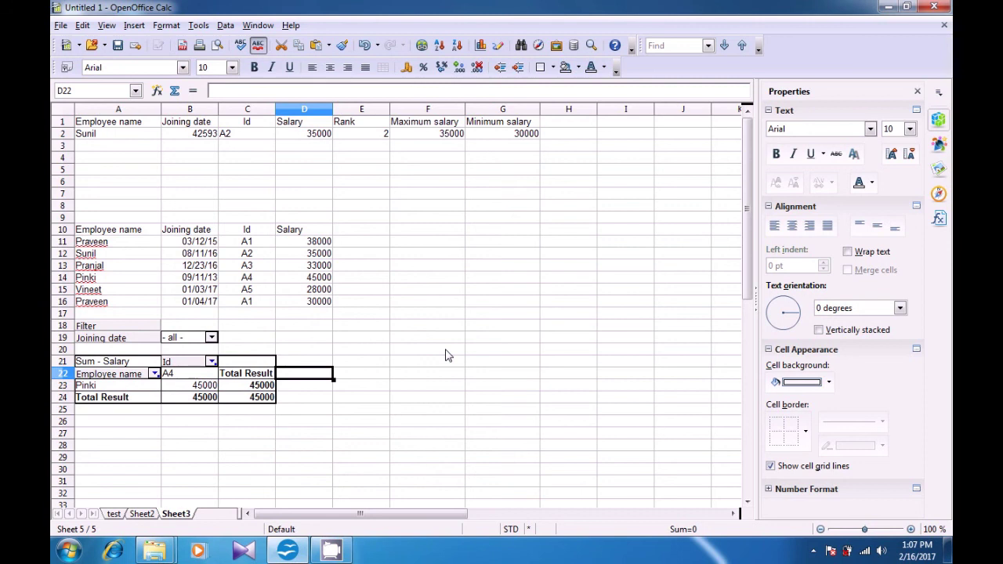
{"action": "left_click", "coordinate": [445, 350]}
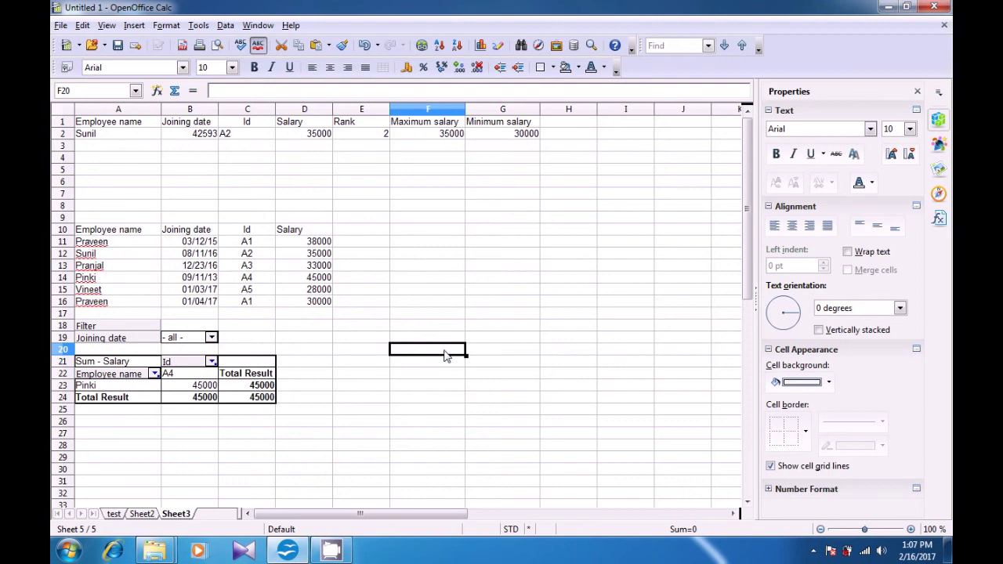
On Sheet2, enter the labels amount, Rate and month in cells D13, D14 and D15
{"action": "left_click", "coordinate": [143, 514]}
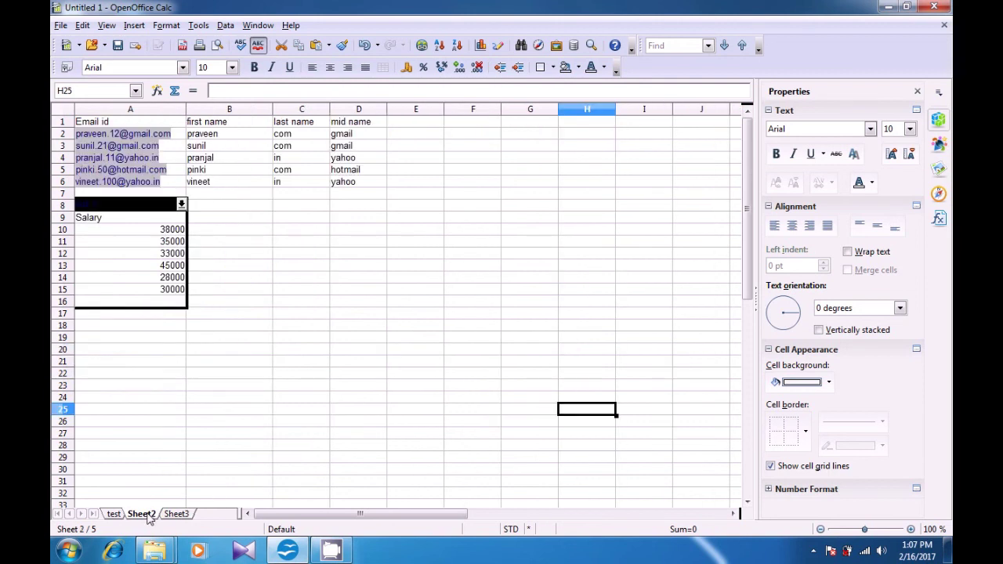
{"action": "left_click", "coordinate": [350, 284]}
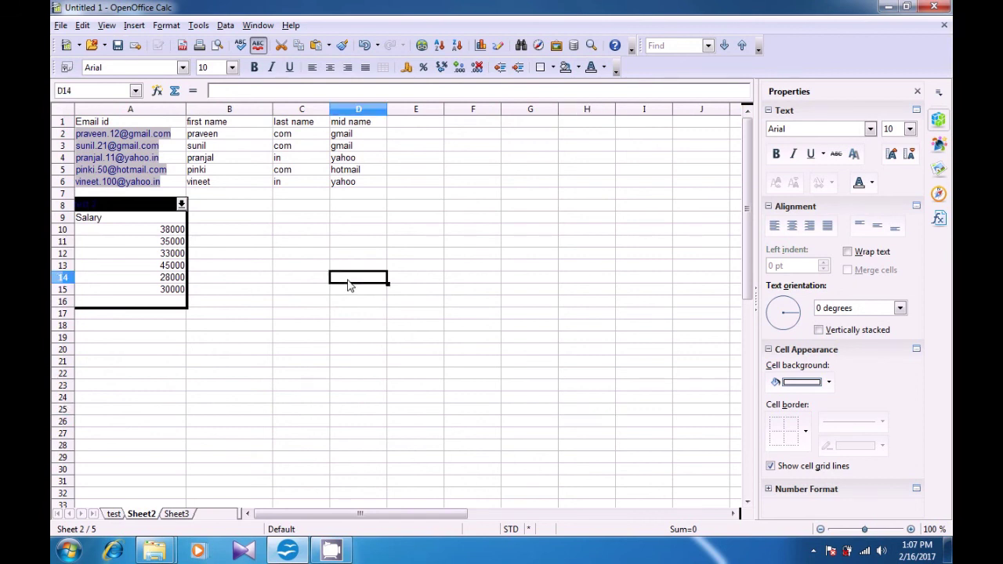
{"action": "type", "text": "Rate"}
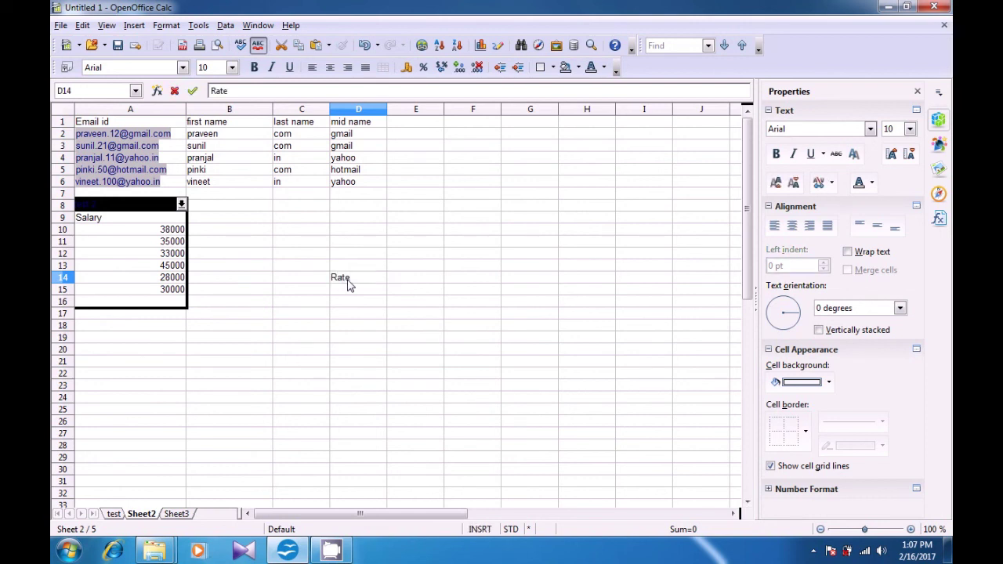
{"action": "key", "text": "Return"}
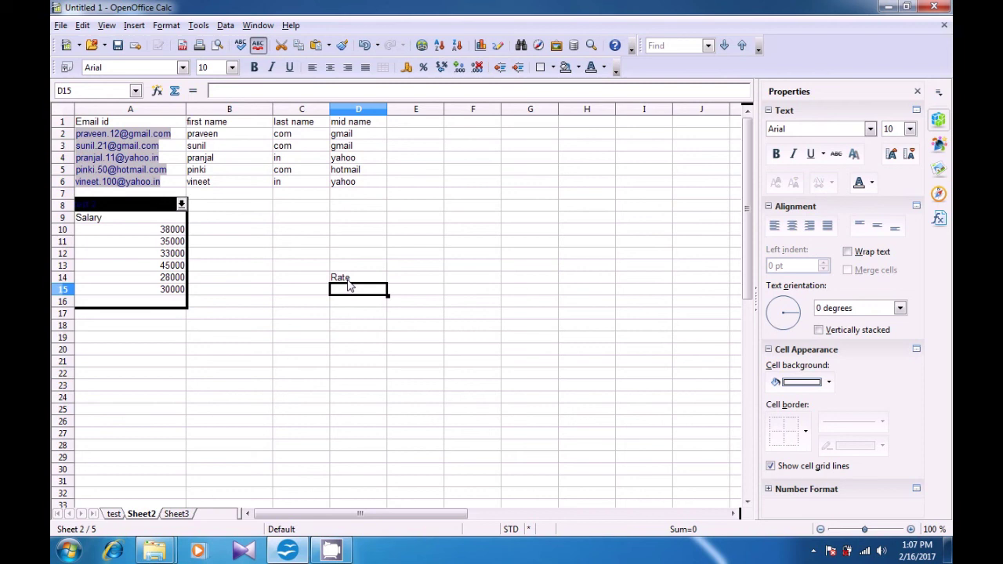
{"action": "type", "text": "month"}
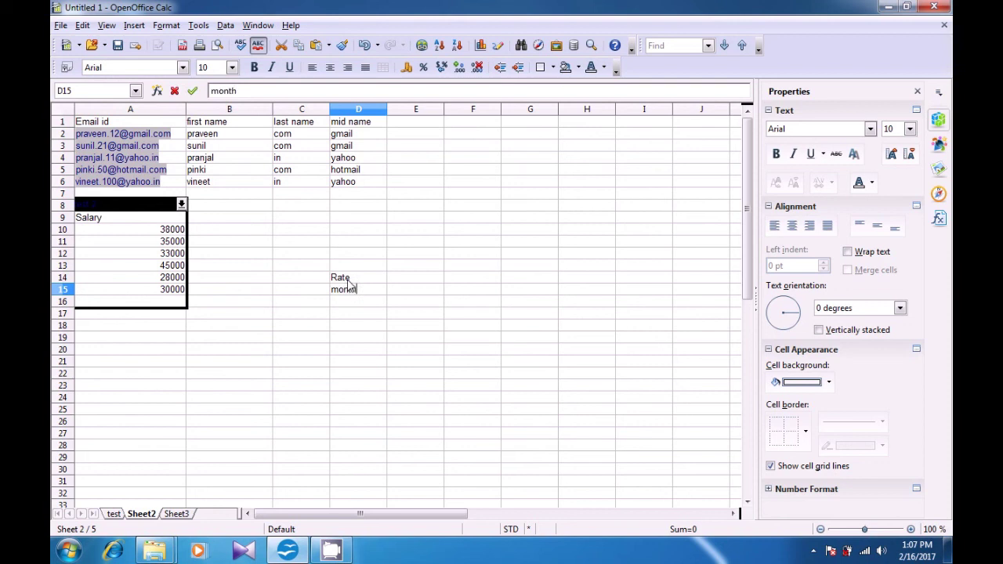
{"action": "key", "text": "Return"}
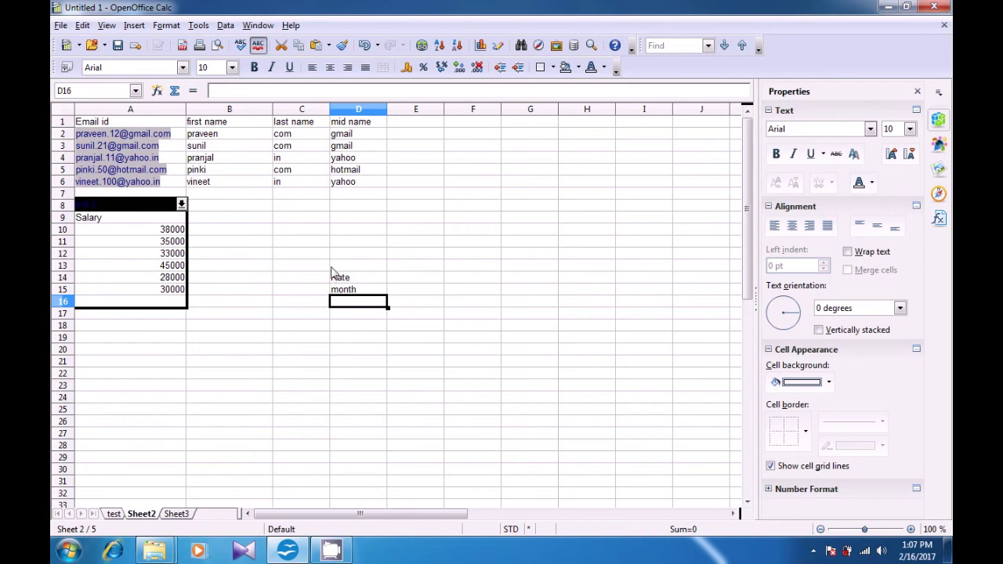
{"action": "left_click", "coordinate": [333, 267]}
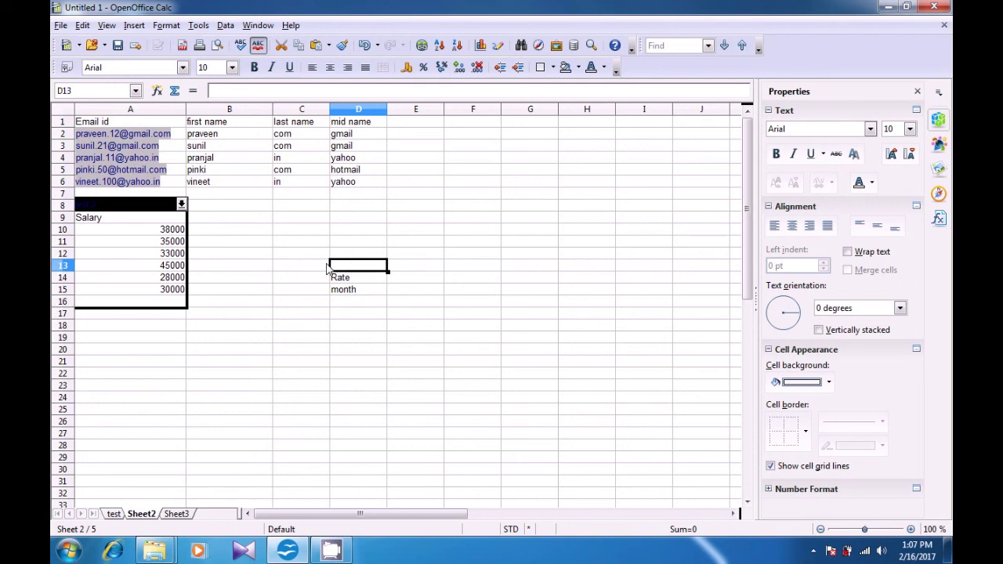
{"action": "type", "text": "amount"}
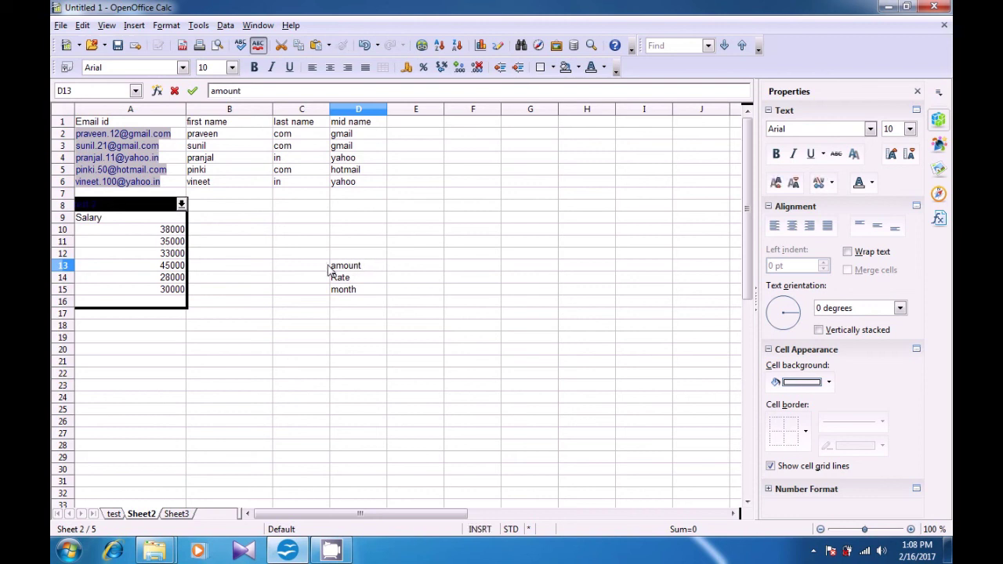
{"action": "left_click", "coordinate": [394, 269]}
{"action": "type", "text": "50"}
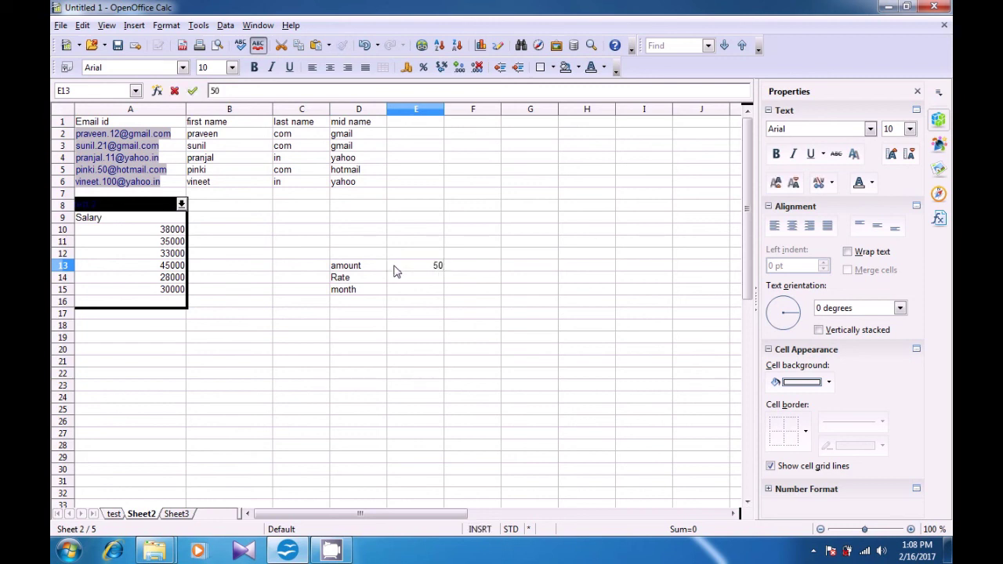
{"action": "key", "text": "BackSpace"}
{"action": "key", "text": "BackSpace"}
{"action": "right_click", "coordinate": [398, 269]}
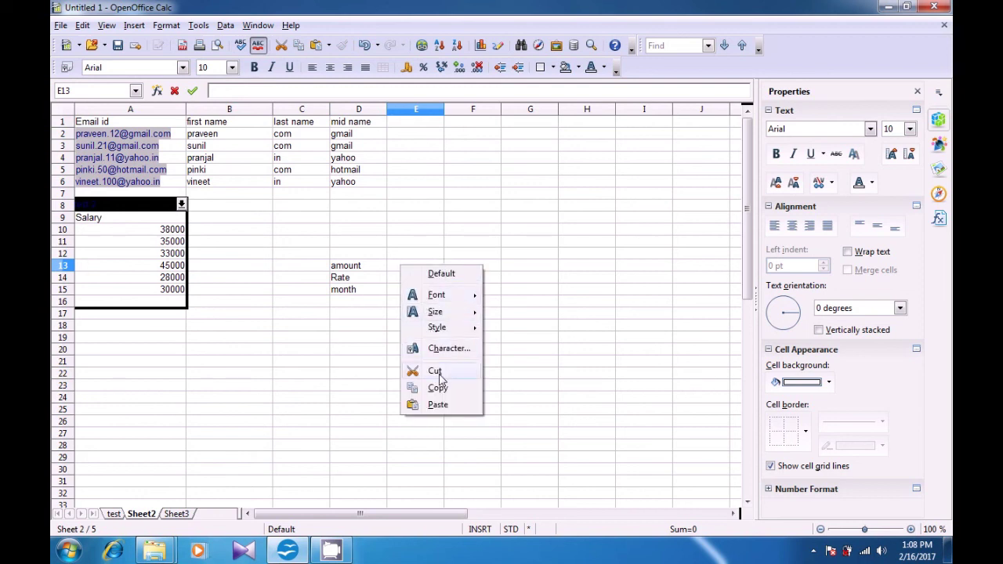
{"action": "left_click", "coordinate": [383, 321]}
{"action": "left_click", "coordinate": [408, 289]}
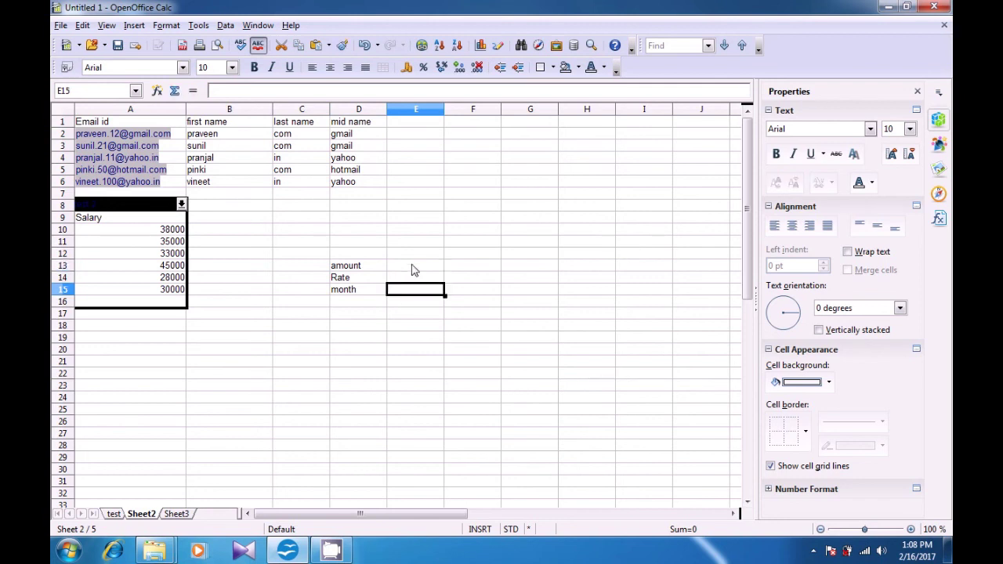
Format the amount cell E13 as Currency using the INR format with two decimal places
{"action": "right_click", "coordinate": [412, 267]}
{"action": "left_click", "coordinate": [438, 294]}
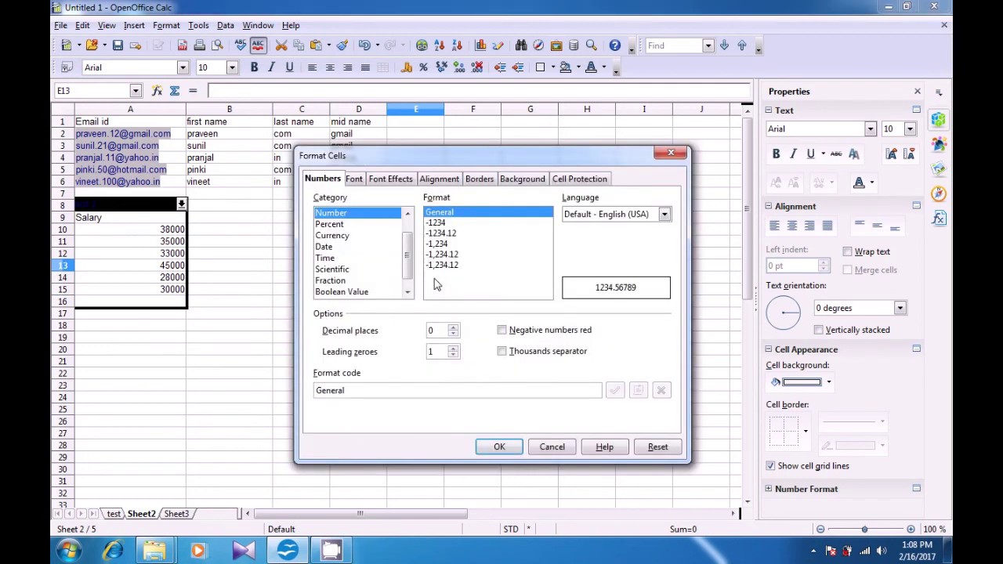
{"action": "left_click", "coordinate": [339, 236]}
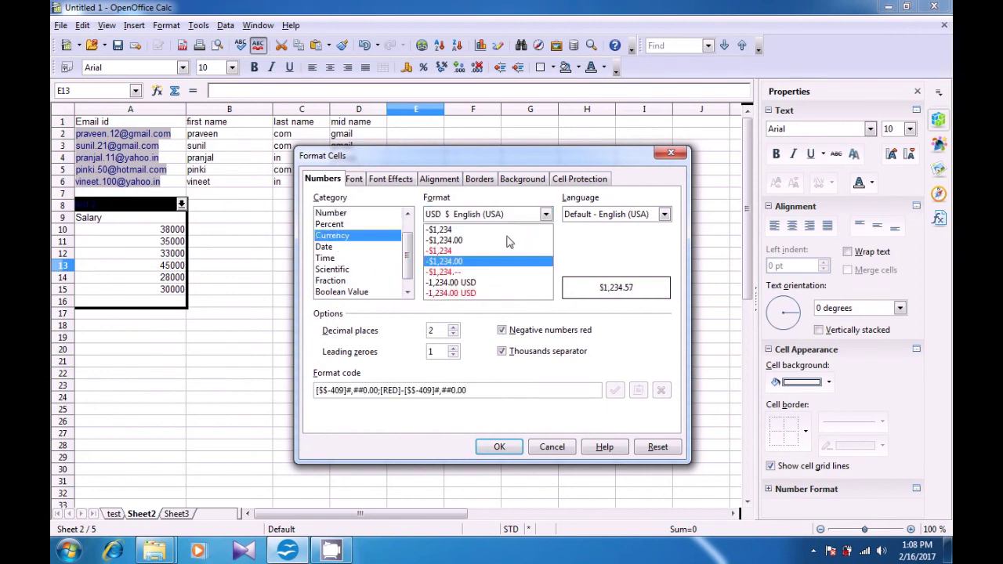
{"action": "left_click", "coordinate": [545, 214]}
{"action": "scroll", "coordinate": [470, 286], "scroll_direction": "down", "scroll_amount": 8}
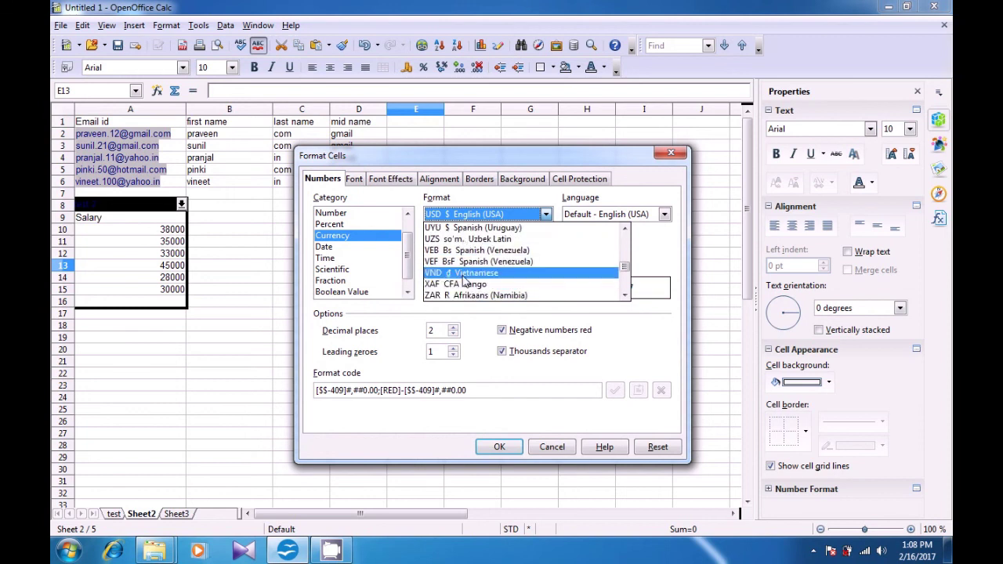
{"action": "scroll", "coordinate": [463, 285], "scroll_direction": "down", "scroll_amount": 10}
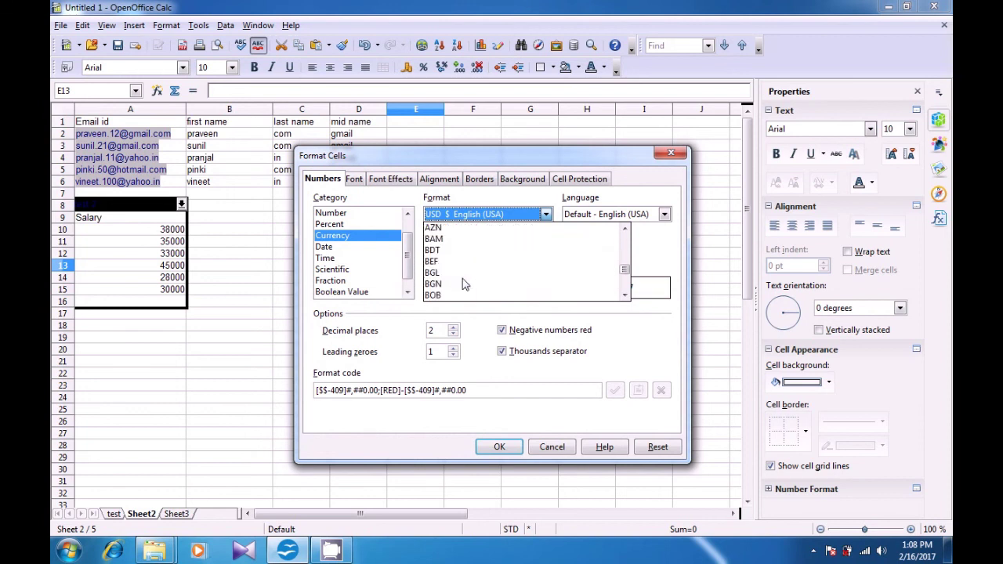
{"action": "scroll", "coordinate": [462, 285], "scroll_direction": "down", "scroll_amount": 10}
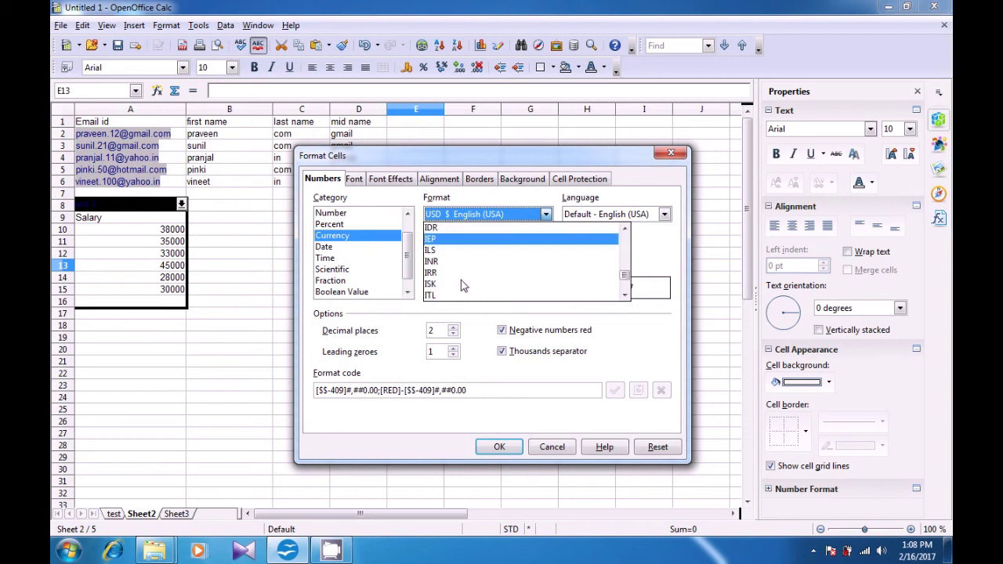
{"action": "scroll", "coordinate": [454, 282], "scroll_direction": "up", "scroll_amount": 3}
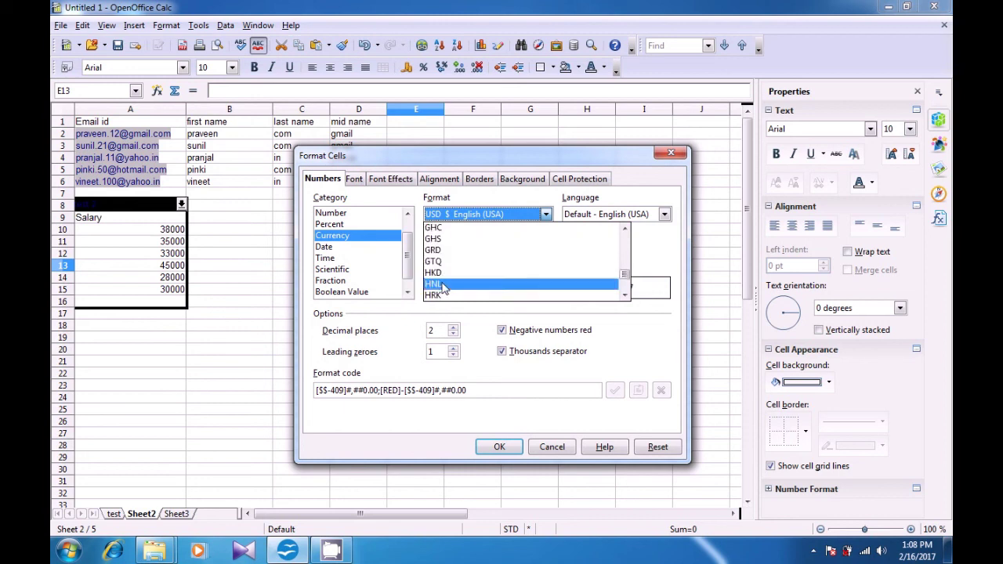
{"action": "scroll", "coordinate": [443, 293], "scroll_direction": "down", "scroll_amount": 2}
{"action": "scroll", "coordinate": [441, 286], "scroll_direction": "up", "scroll_amount": 3}
{"action": "scroll", "coordinate": [437, 271], "scroll_direction": "down", "scroll_amount": 3}
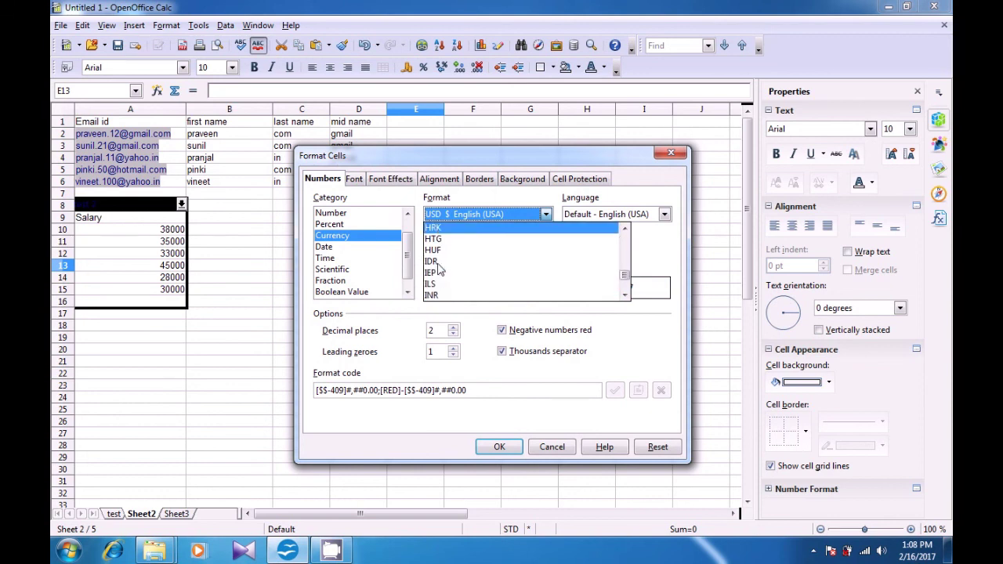
{"action": "left_click", "coordinate": [438, 288]}
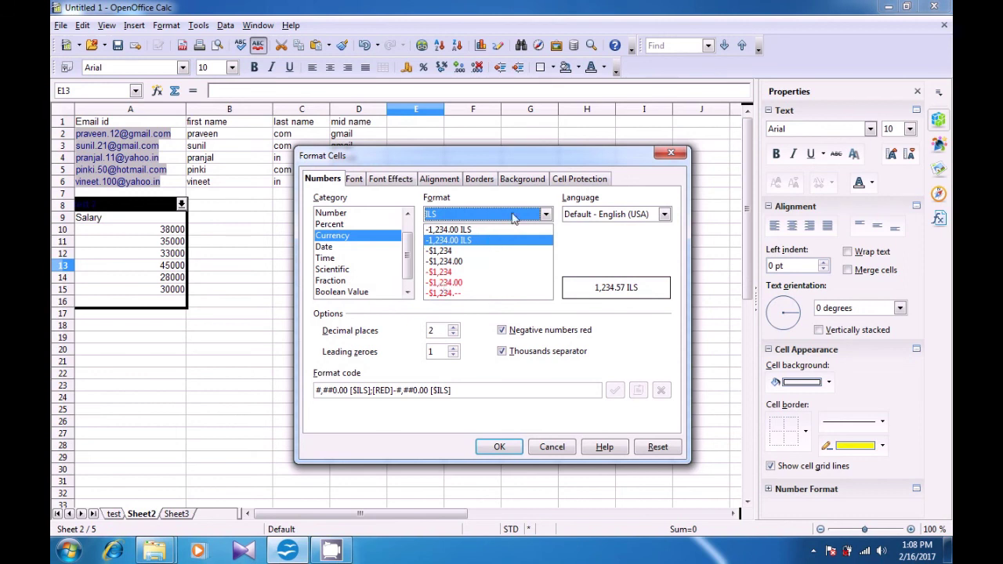
{"action": "left_click", "coordinate": [544, 216]}
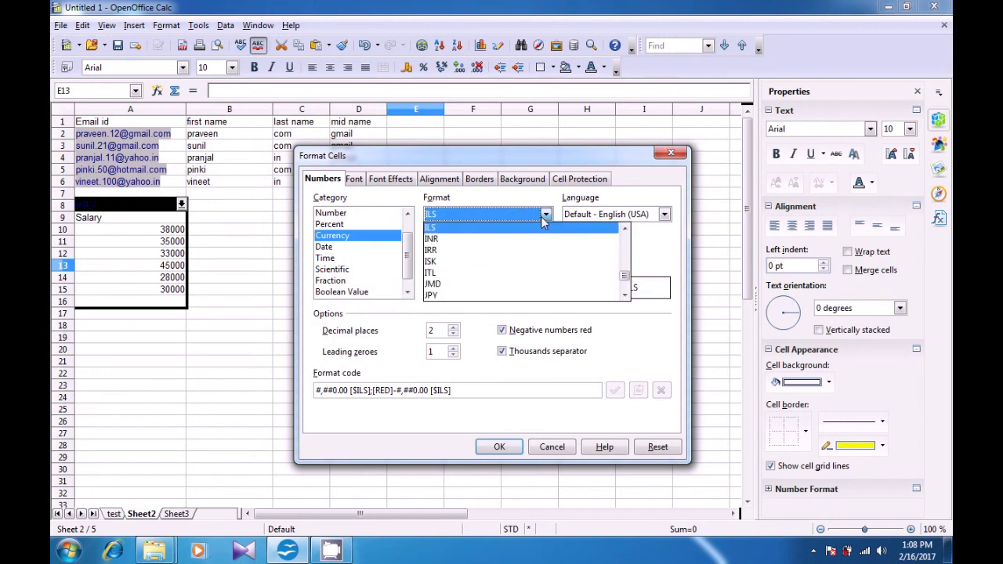
{"action": "left_click", "coordinate": [448, 239]}
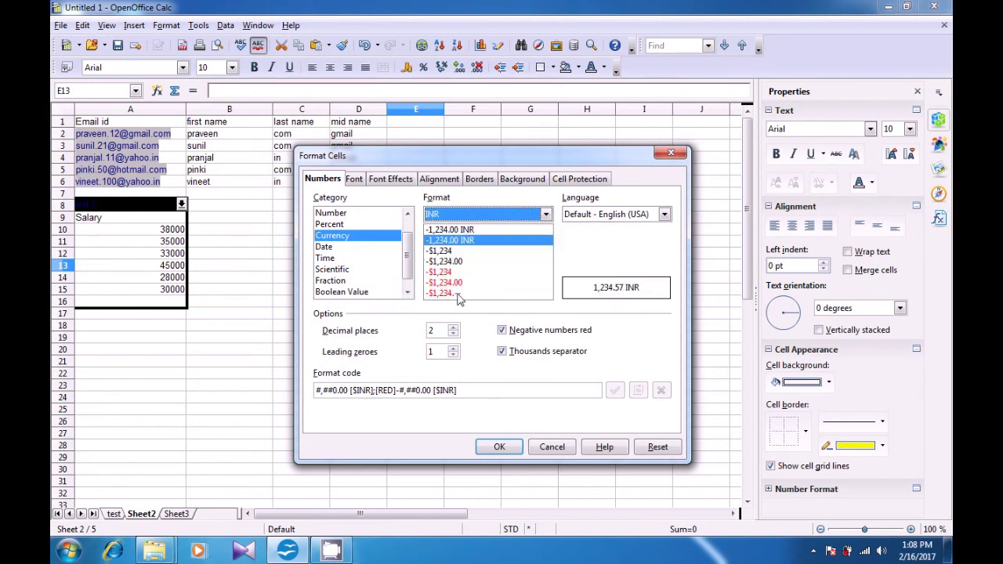
{"action": "left_click", "coordinate": [500, 447]}
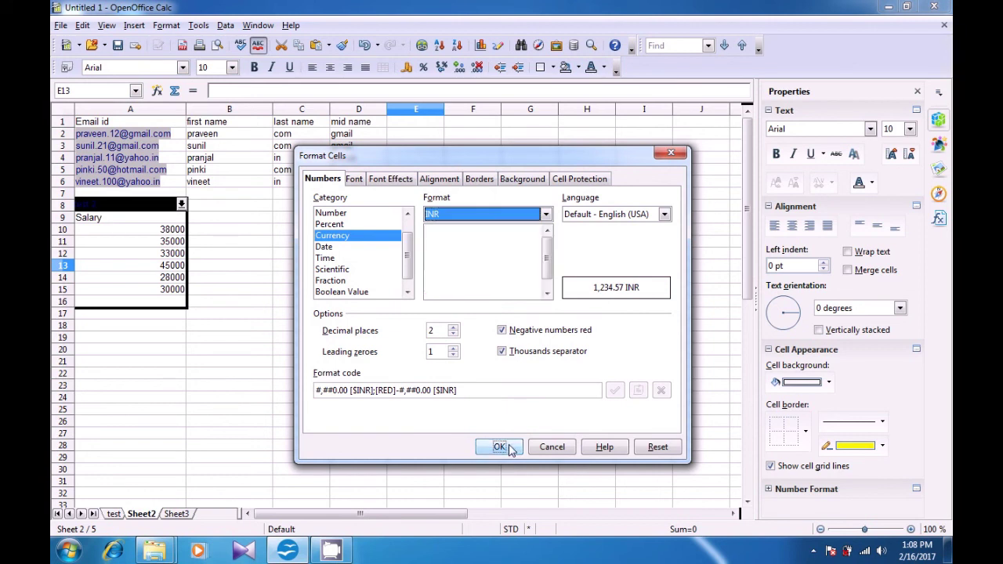
Enter 500 as the amount in cell E13
{"action": "type", "text": "5"}
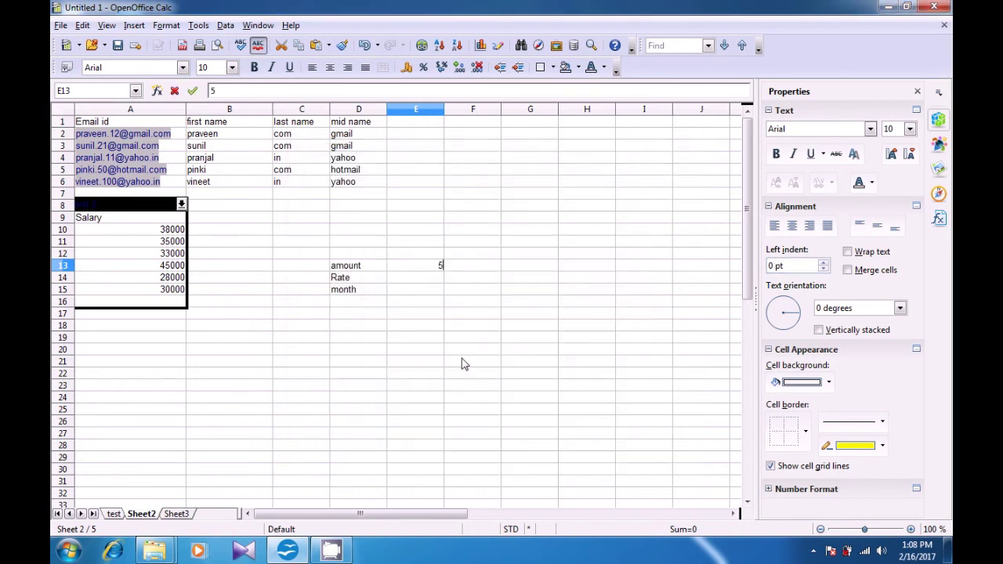
{"action": "type", "text": "00"}
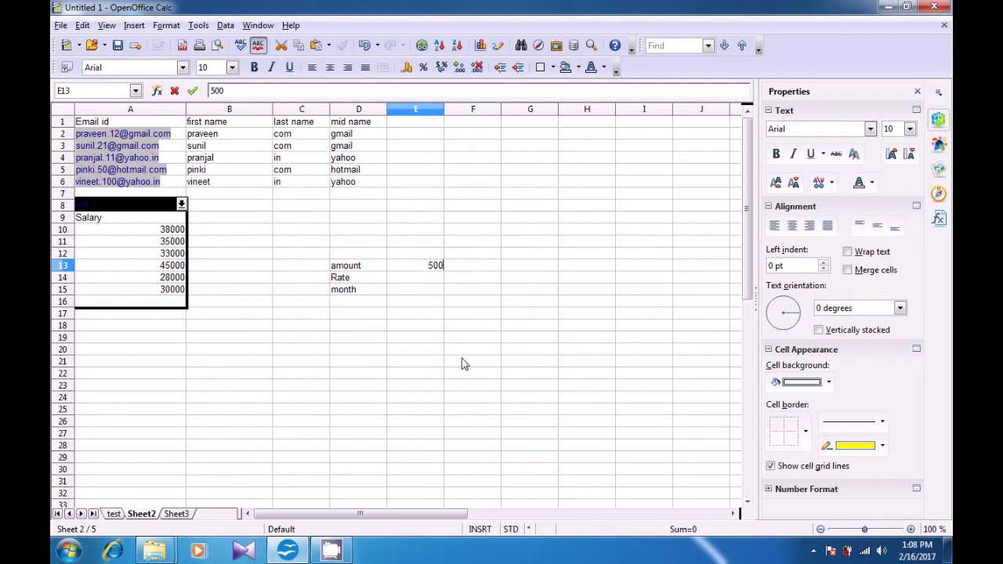
{"action": "key", "text": "Return"}
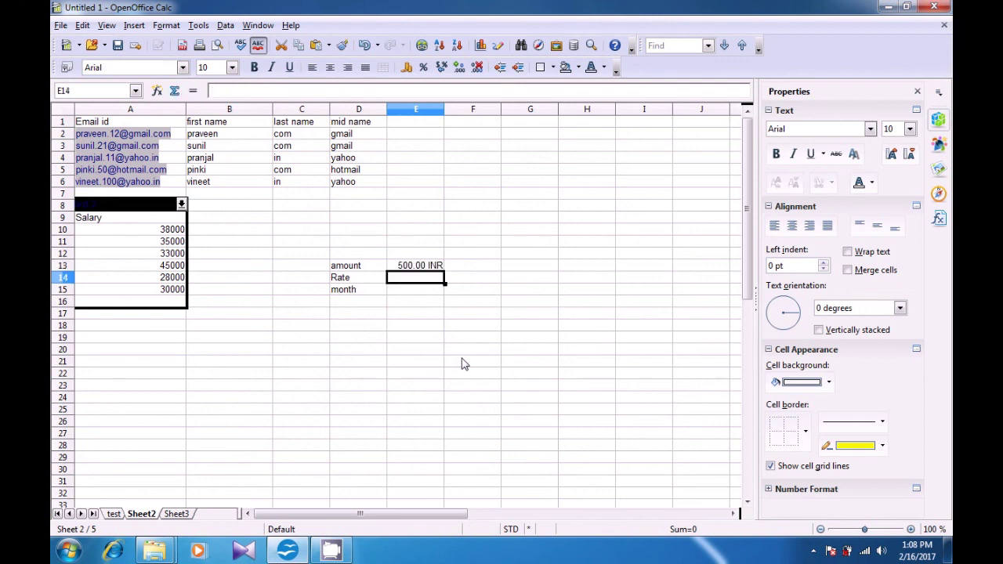
Change the amount in cell E13 to 50
{"action": "left_click", "coordinate": [412, 266]}
{"action": "double_click", "coordinate": [414, 264]}
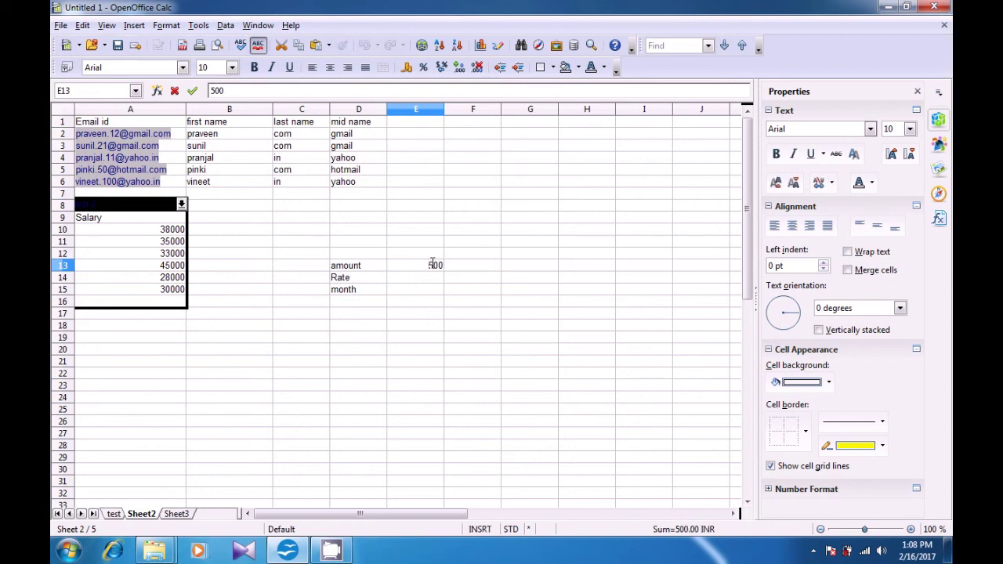
{"action": "key", "text": "BackSpace"}
{"action": "key", "text": "Delete"}
{"action": "type", "text": "5"}
{"action": "key", "text": "Return"}
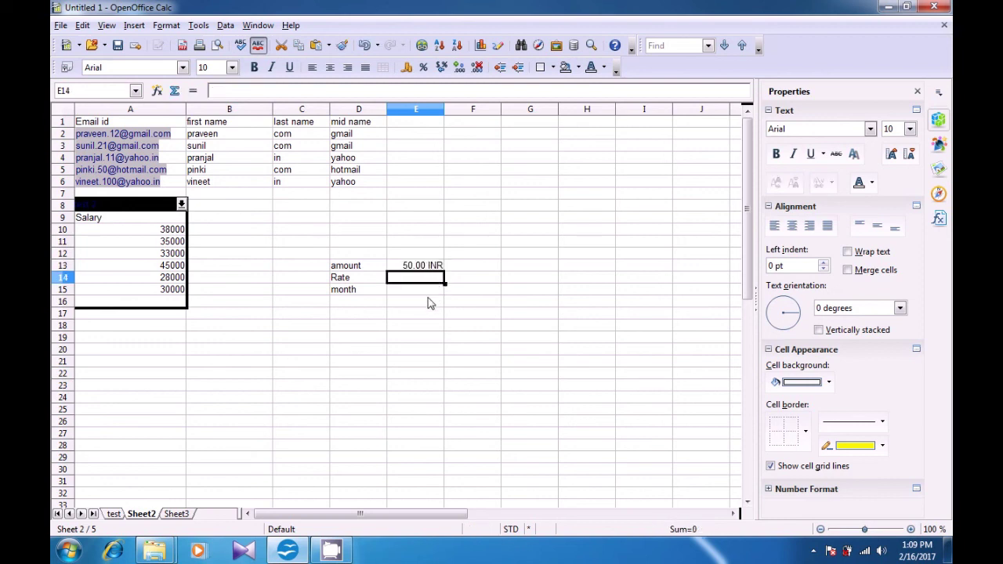
Enter 5 as the rate in cell E14 and apply the percent number format to it
{"action": "type", "text": "5"}
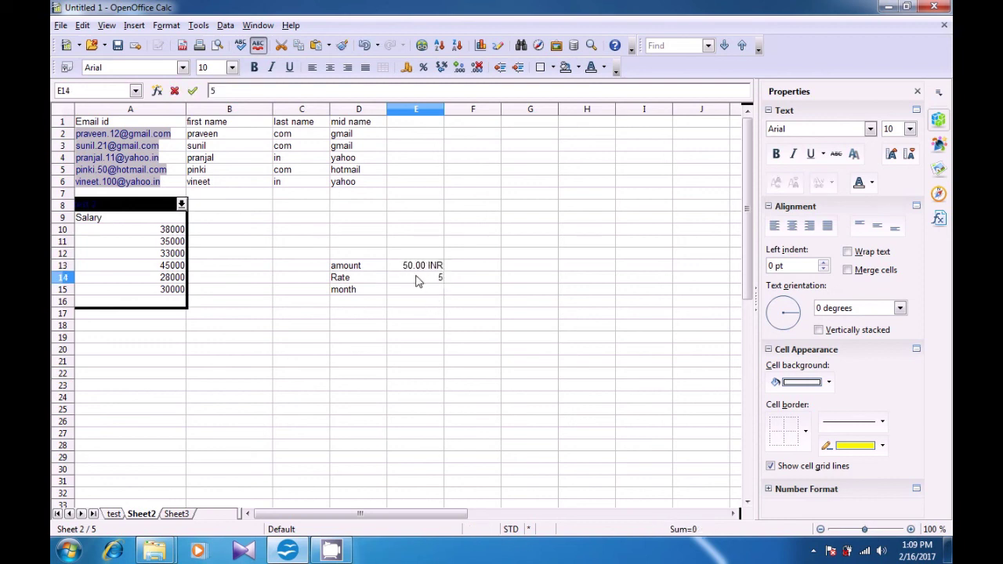
{"action": "left_click", "coordinate": [415, 291]}
{"action": "left_click", "coordinate": [421, 279]}
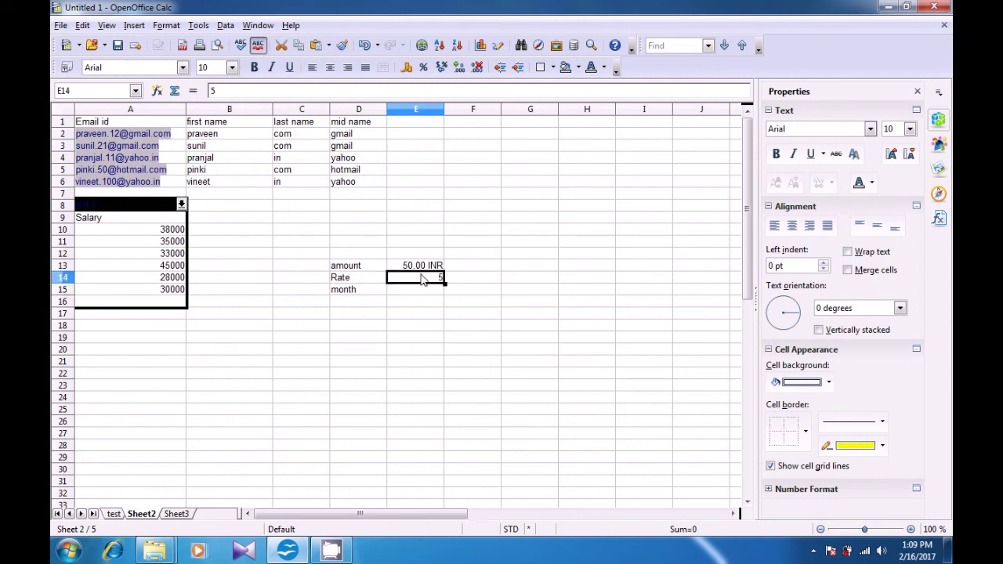
{"action": "left_click", "coordinate": [424, 68]}
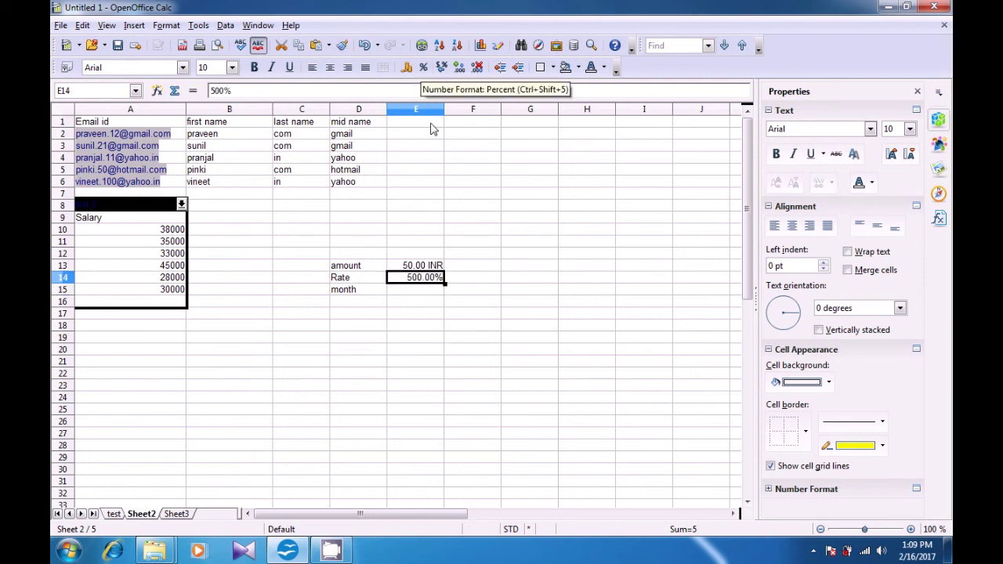
Clear the rate in cell E14 and enter 5 again in the percent-formatted cell
{"action": "key", "text": "BackSpace"}
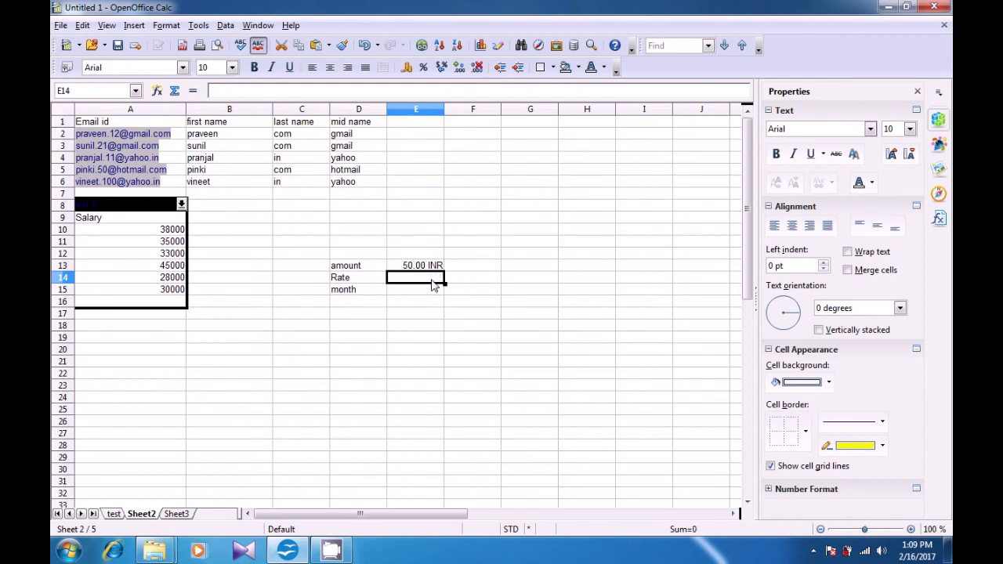
{"action": "type", "text": ".0"}
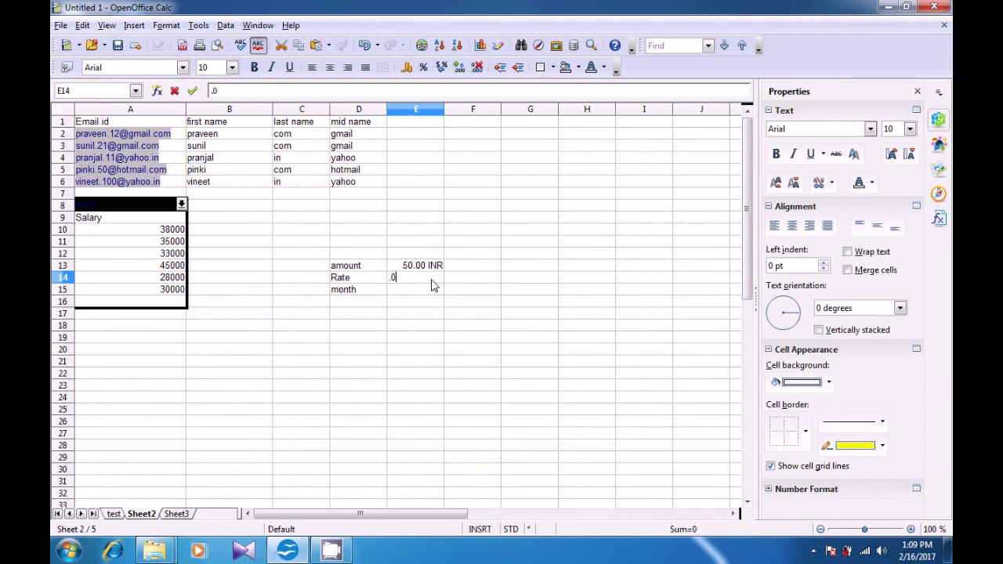
{"action": "key", "text": "BackSpace"}
{"action": "key", "text": "BackSpace"}
{"action": "type", "text": "5"}
{"action": "key", "text": "Return"}
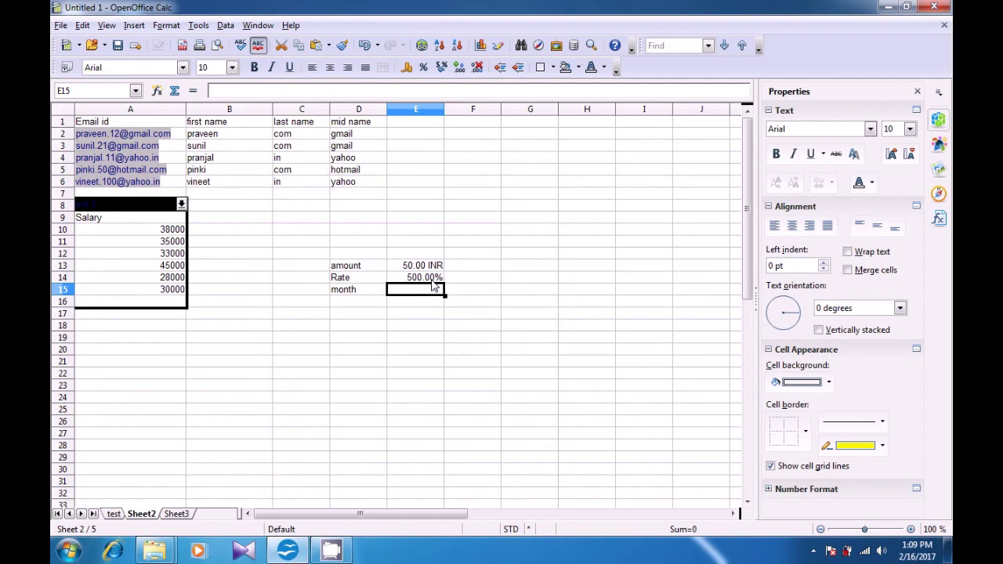
Replace the rate in cell E14 with 5% in percent number format
{"action": "left_click", "coordinate": [431, 280]}
{"action": "key", "text": "Delete"}
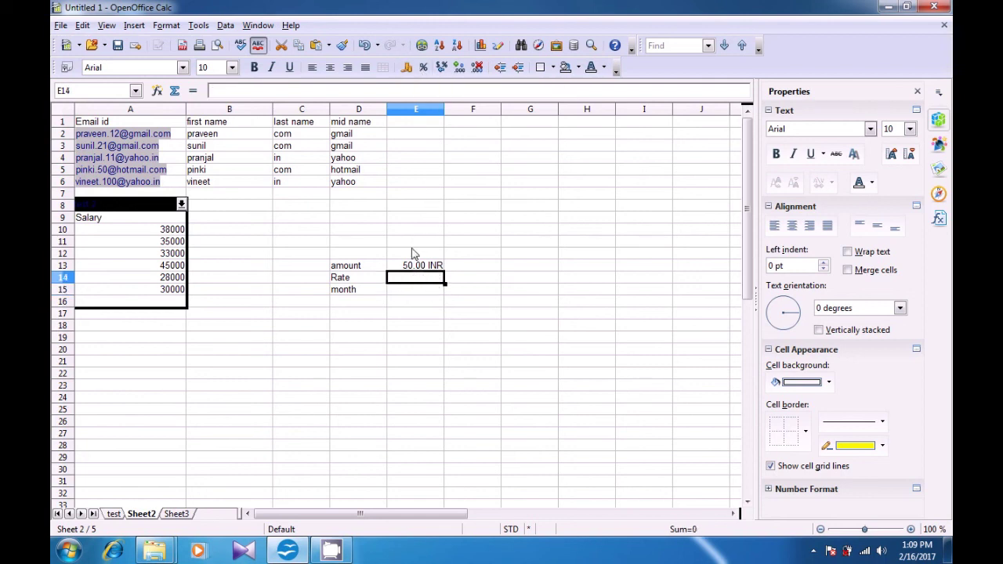
{"action": "type", "text": "5%"}
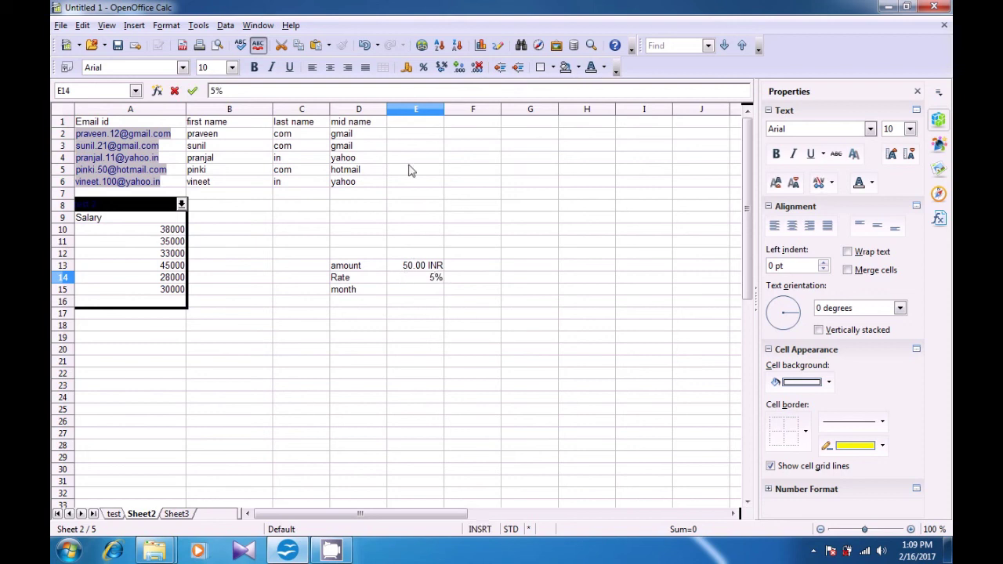
{"action": "left_click", "coordinate": [423, 68]}
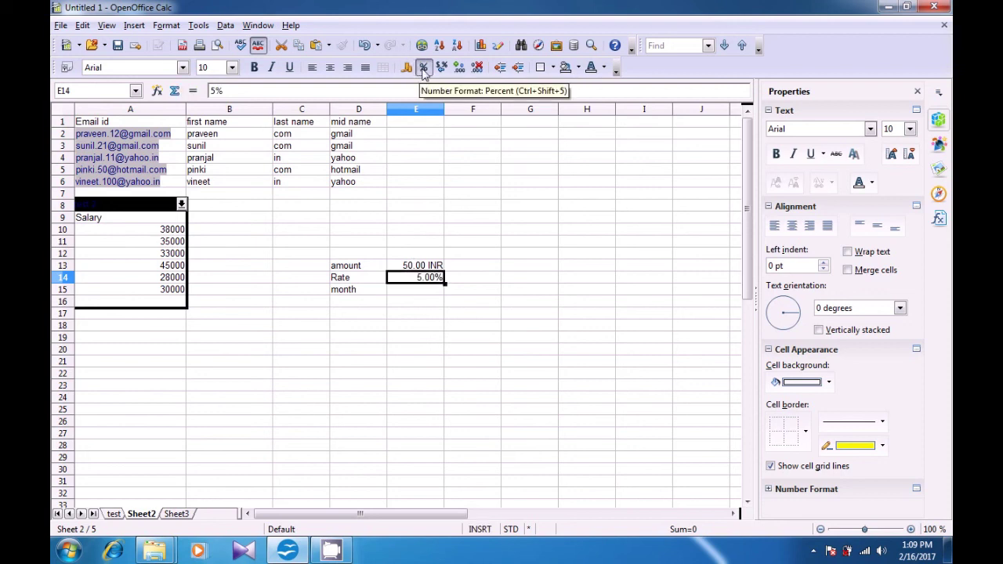
Enter 12 as the month value in cell E15 and add the label pmt in cell D17
{"action": "left_click", "coordinate": [419, 298]}
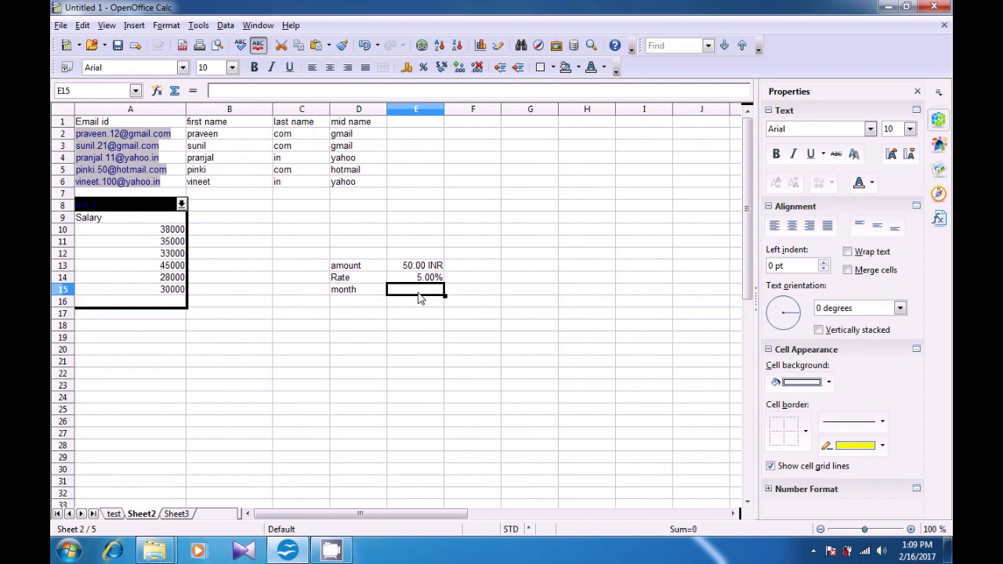
{"action": "type", "text": "12"}
{"action": "left_click", "coordinate": [427, 327]}
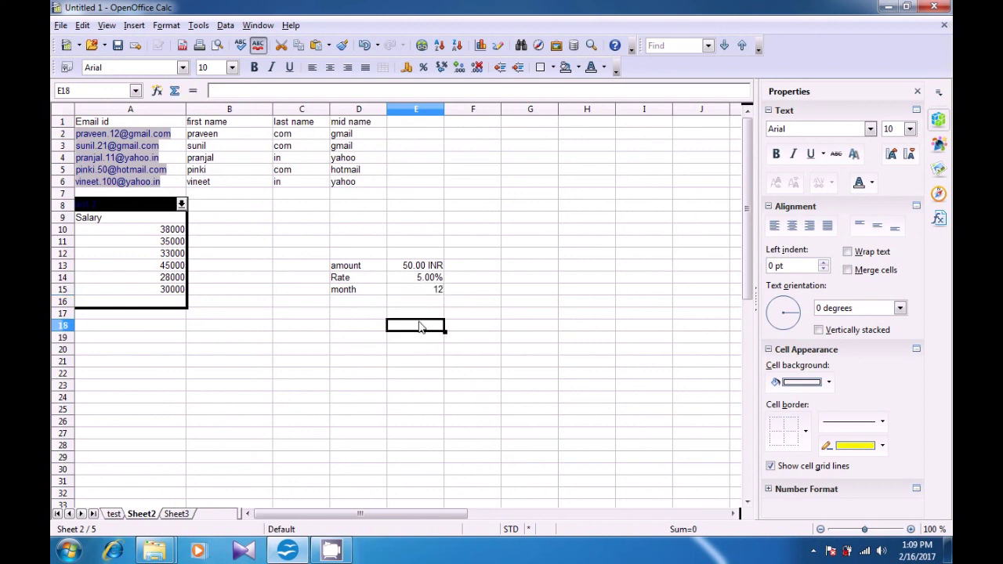
{"action": "left_click", "coordinate": [345, 315]}
{"action": "type", "text": "pmy"}
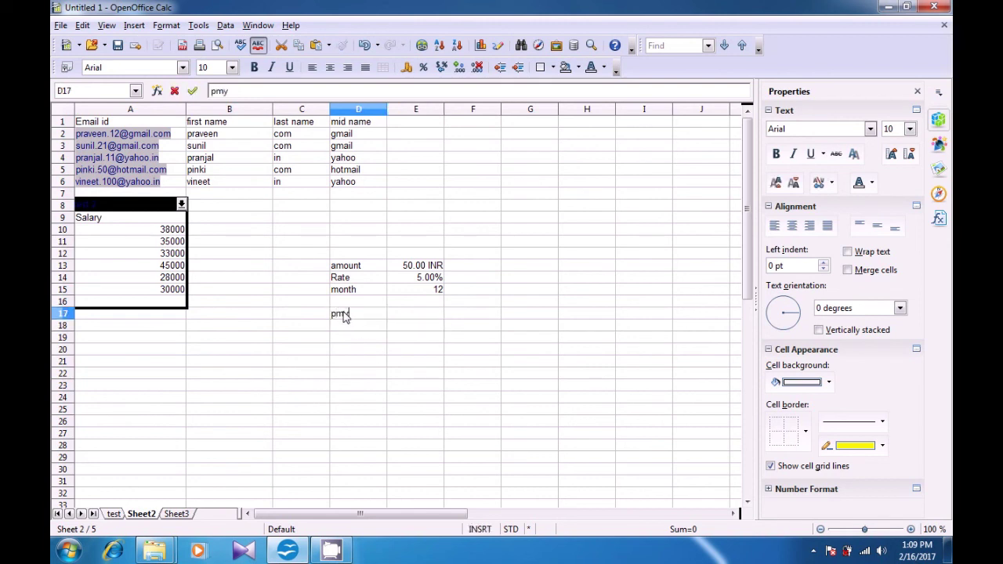
{"action": "key", "text": "BackSpace"}
Enter the formula =pmt(E14/12;E15;E13;1;0) in cell E17 to calculate the loan payment
{"action": "left_click", "coordinate": [404, 321]}
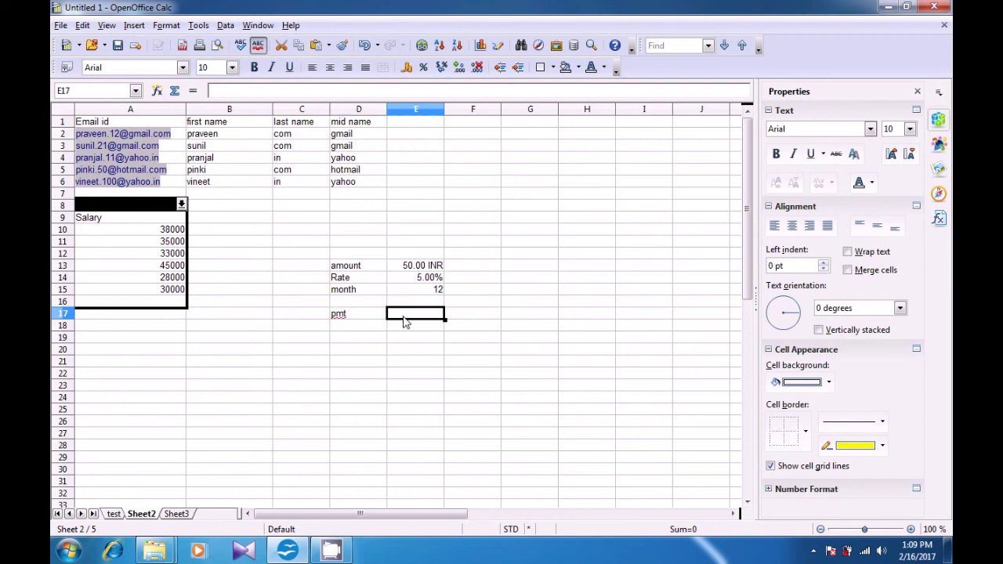
{"action": "type", "text": "="}
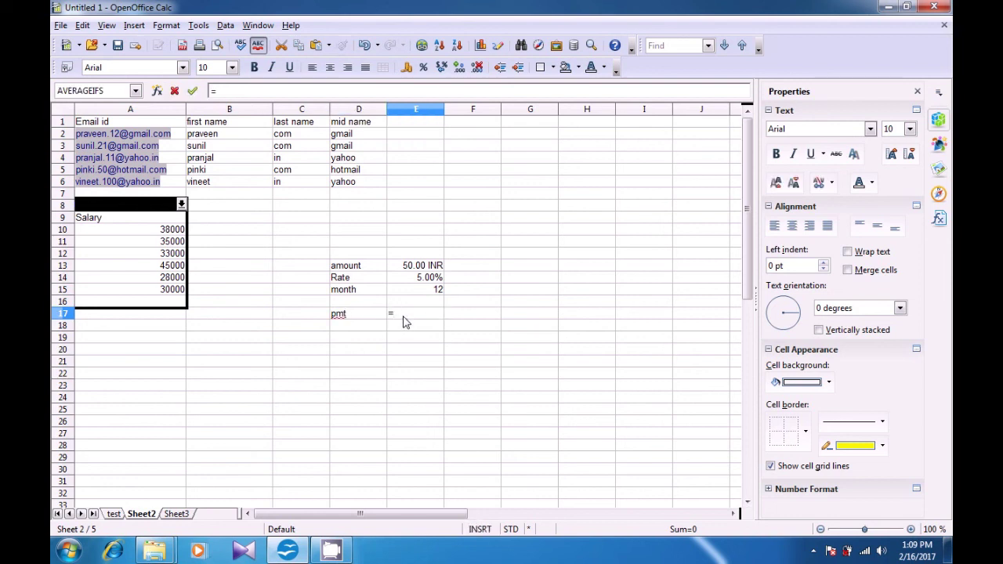
{"action": "type", "text": "pmt("}
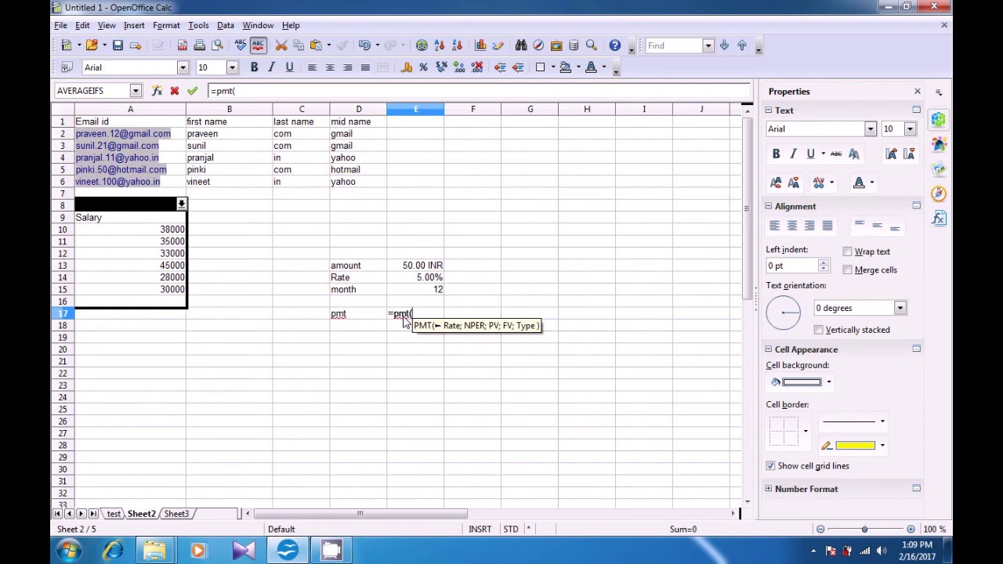
{"action": "left_click", "coordinate": [418, 282]}
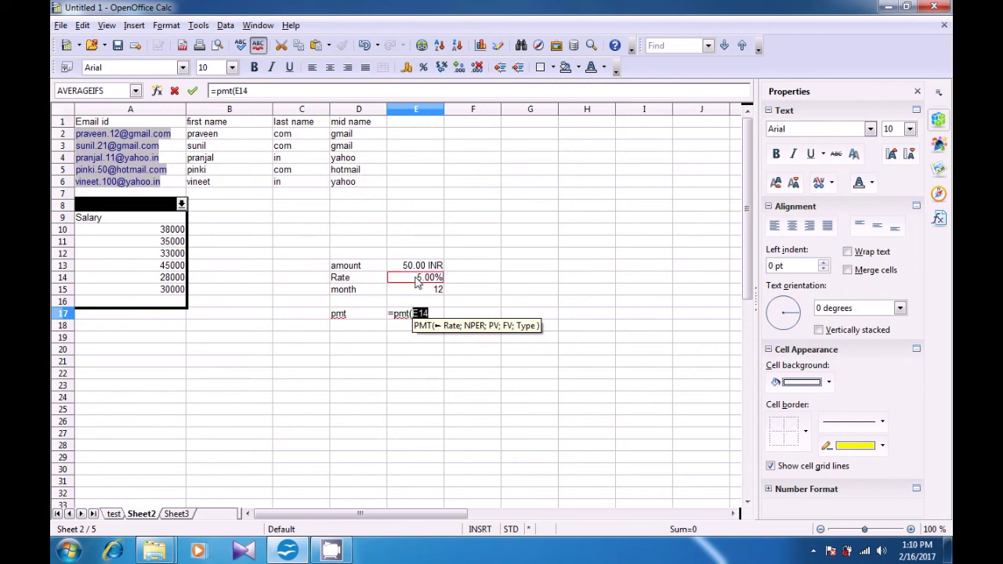
{"action": "type", "text": "/12"}
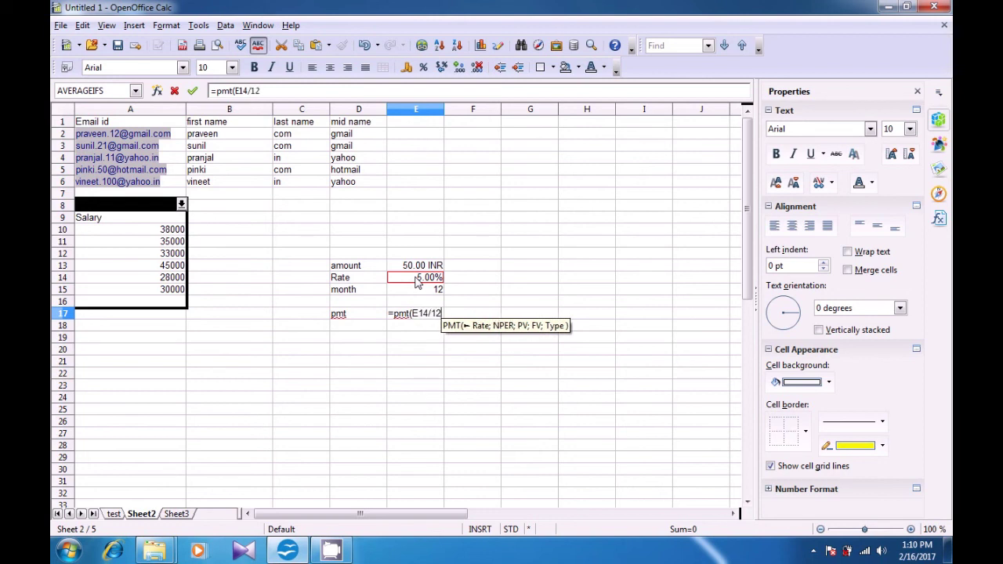
{"action": "type", "text": ";"}
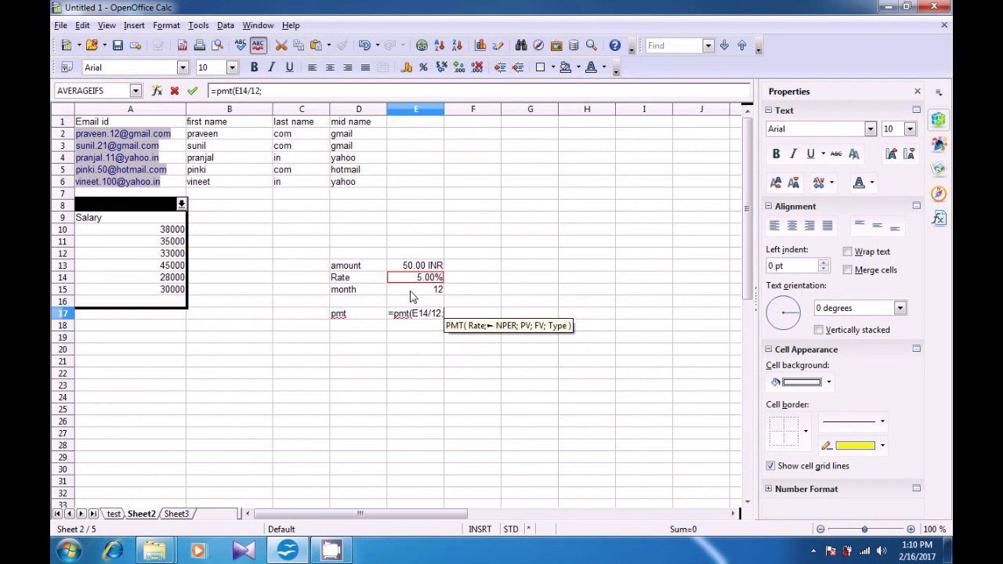
{"action": "left_click", "coordinate": [427, 291]}
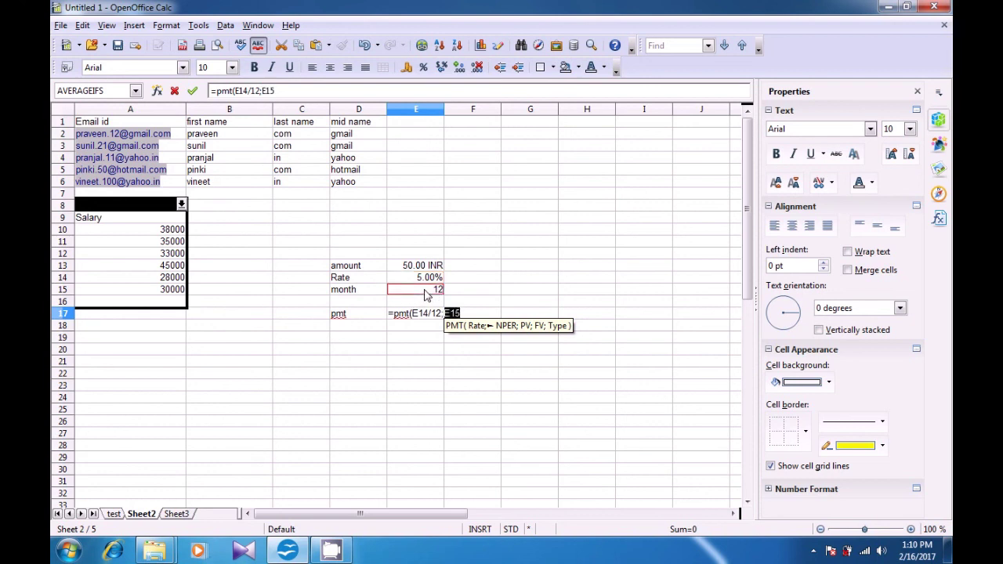
{"action": "type", "text": ";"}
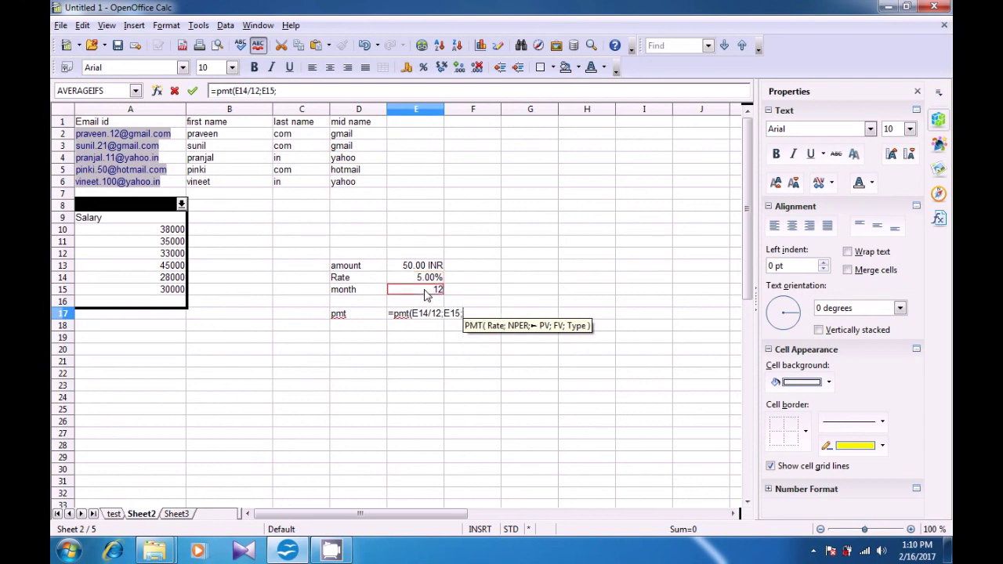
{"action": "left_click", "coordinate": [423, 267]}
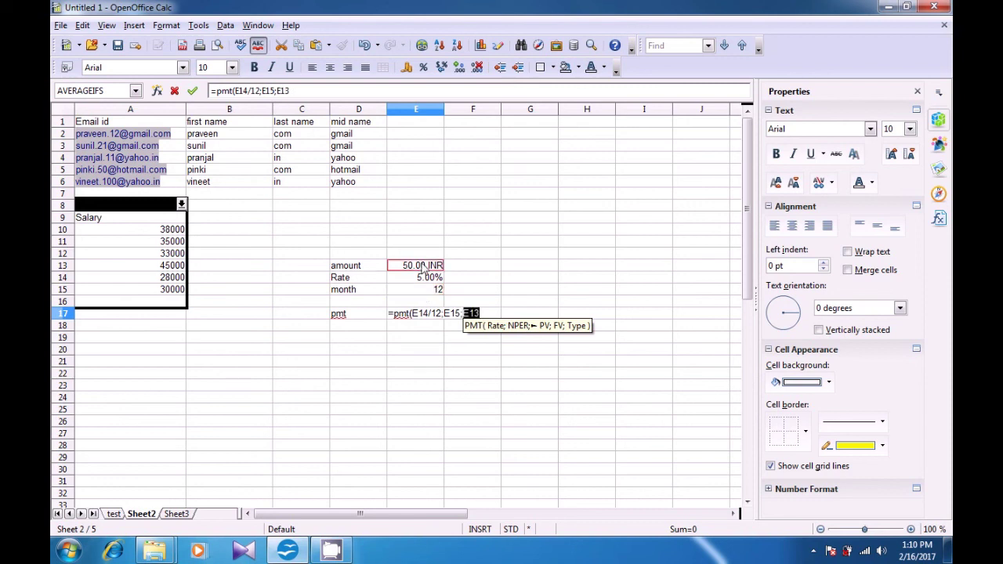
{"action": "type", "text": ";"}
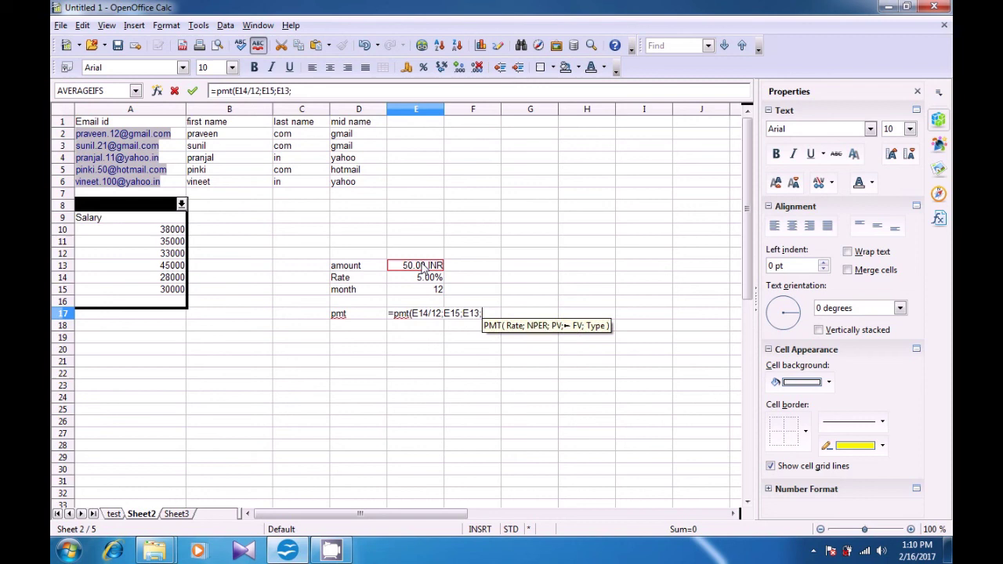
{"action": "type", "text": "1"}
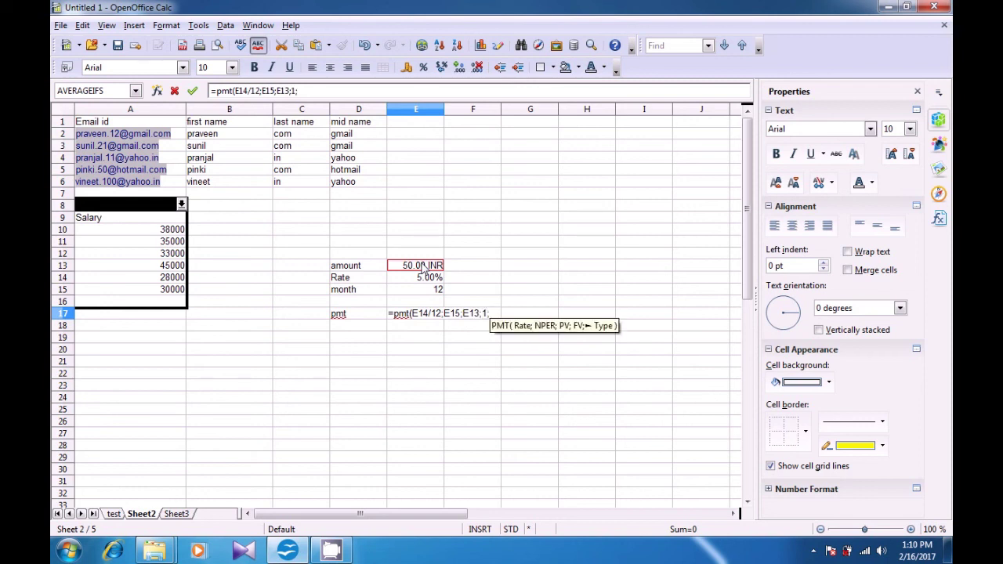
{"action": "type", "text": "0"}
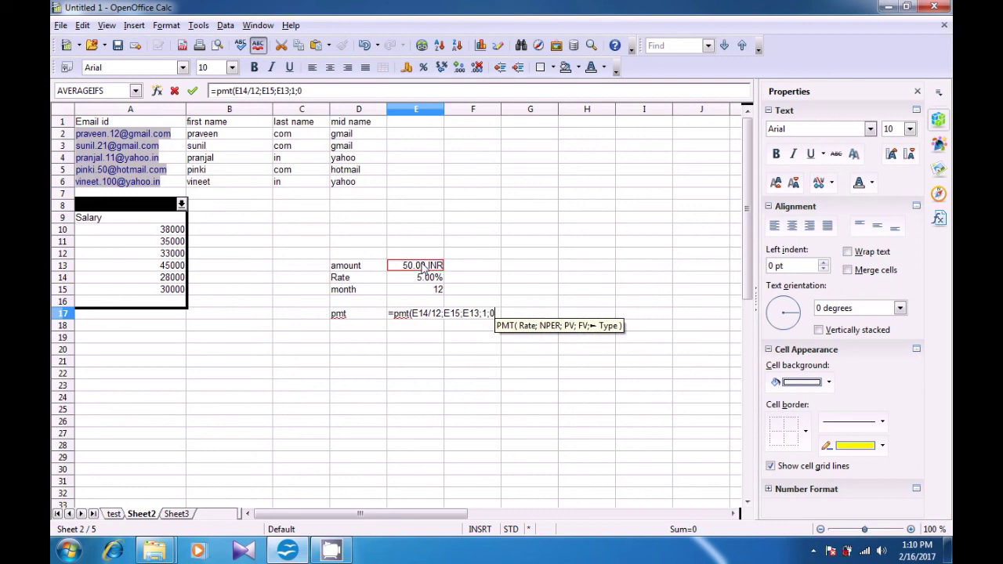
{"action": "type", "text": ")"}
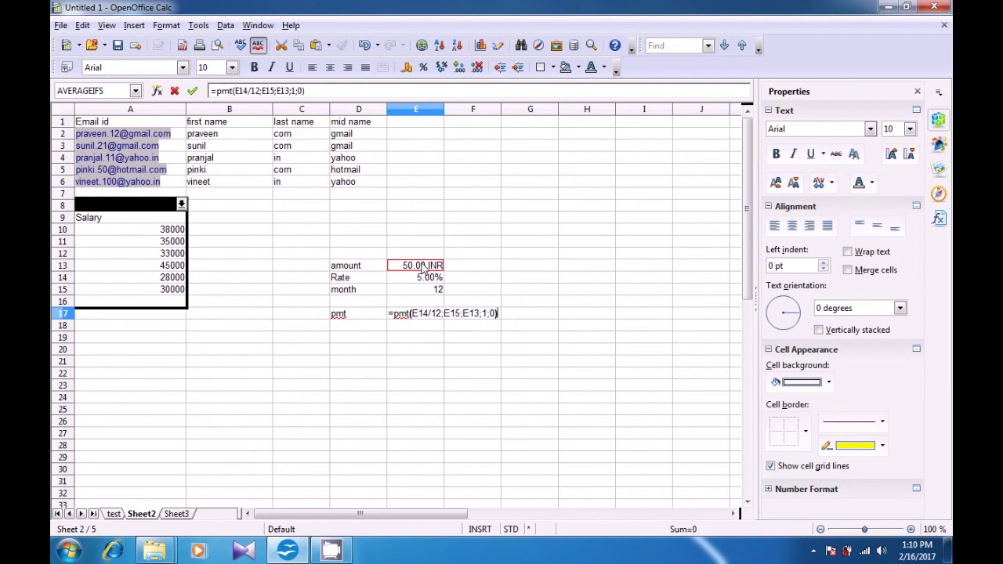
{"action": "key", "text": "Return"}
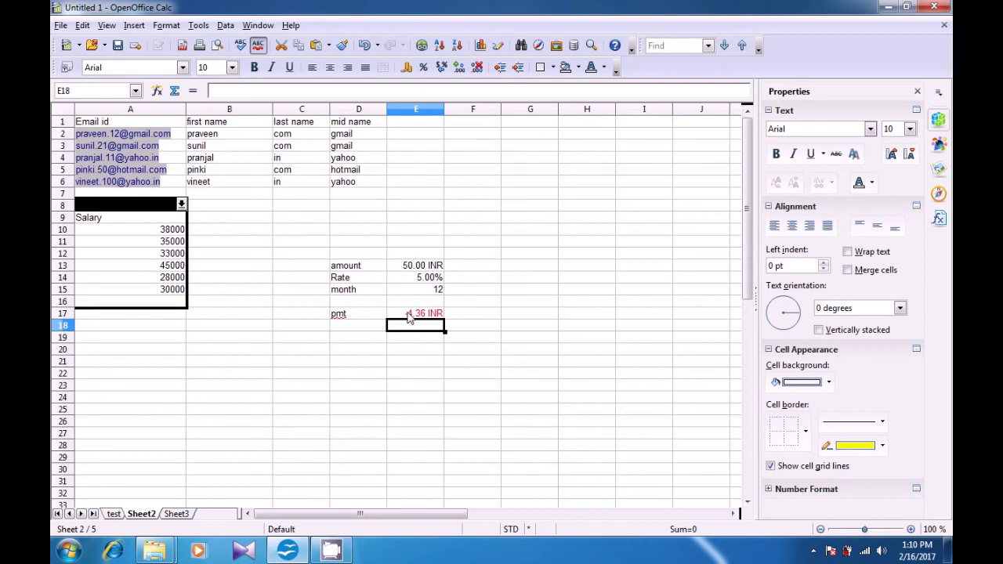
Insert a minus sign before PMT in the E17 formula, making it =-PMT(E14/12;E15;E13;1;0)
{"action": "left_click", "coordinate": [409, 315]}
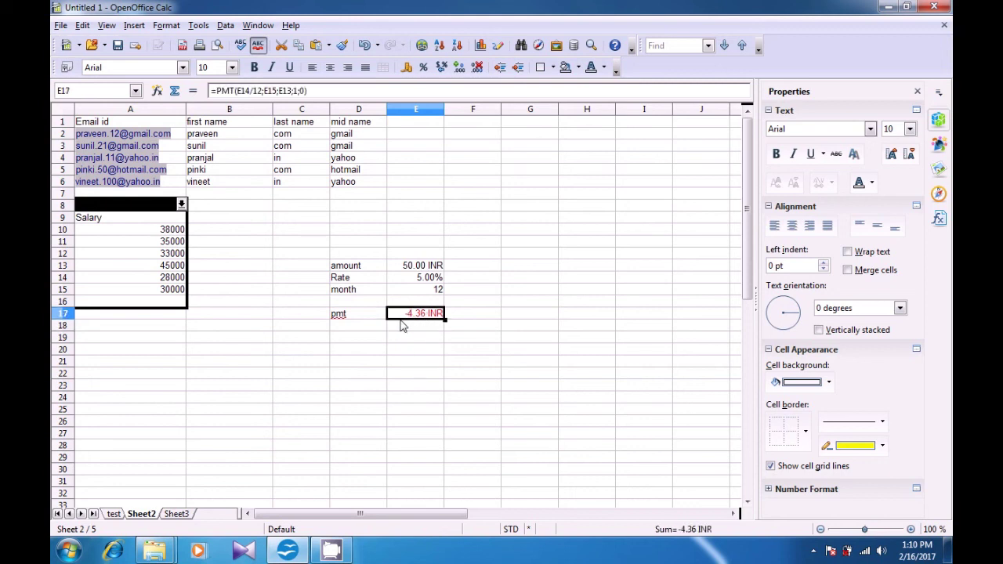
{"action": "left_click", "coordinate": [217, 91]}
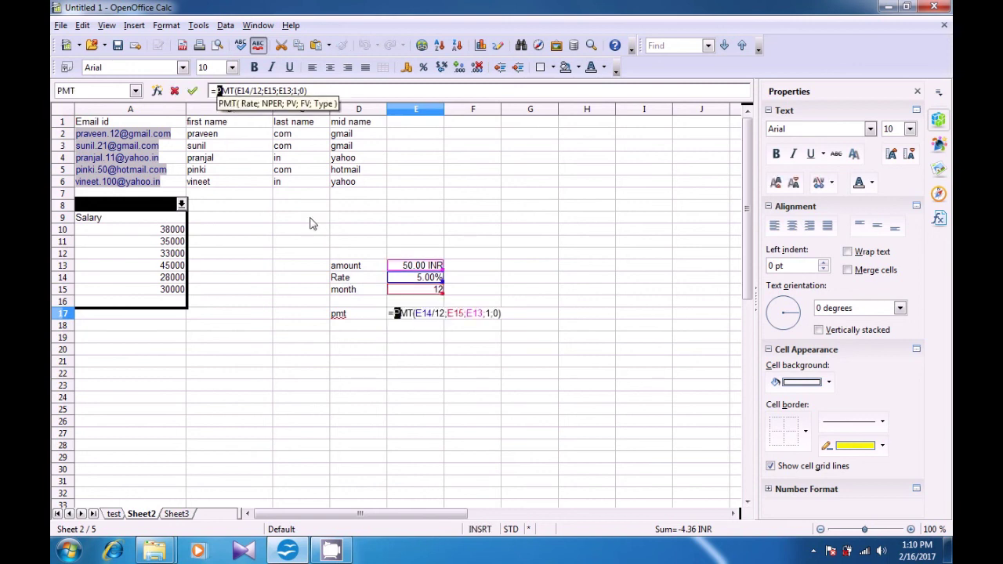
{"action": "key", "text": "Right"}
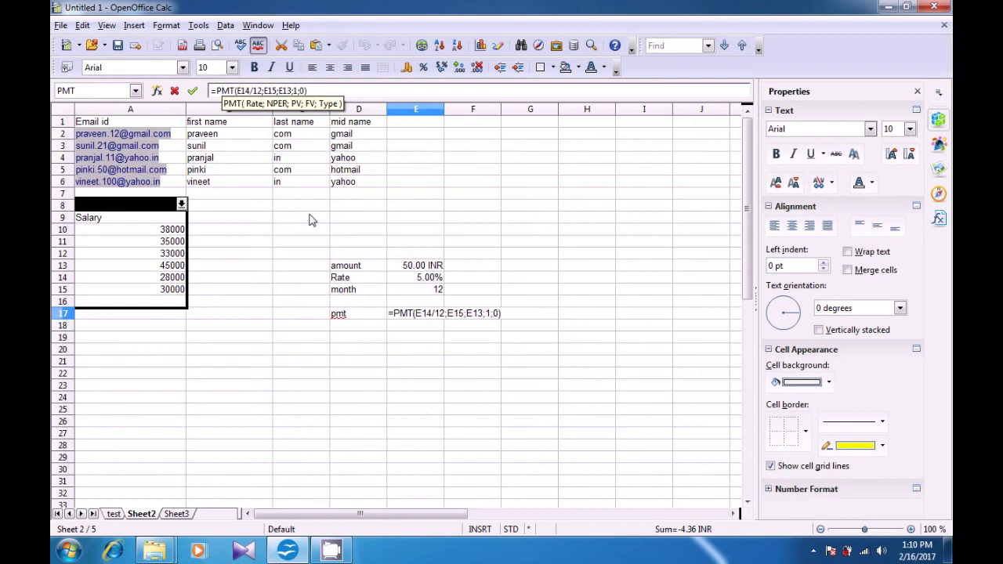
{"action": "key", "text": "Left"}
{"action": "type", "text": "-"}
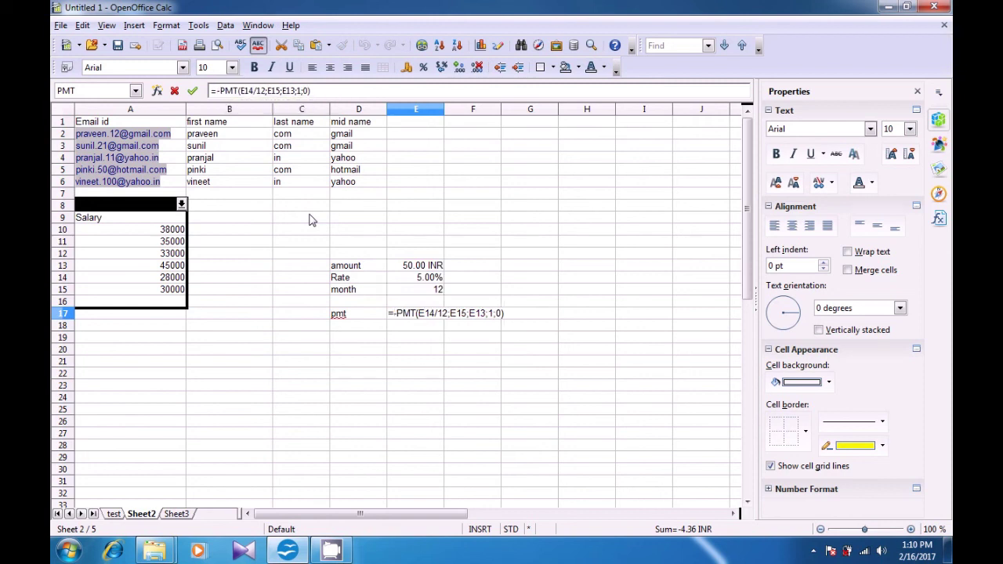
{"action": "key", "text": "Return"}
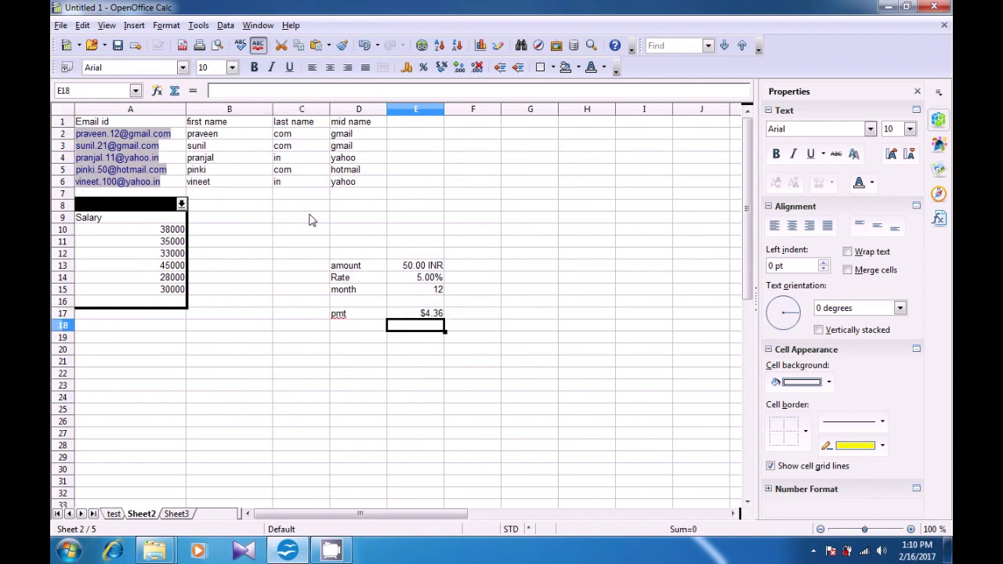
Format cell E17 as currency with the -1,234.00 INR format
{"action": "left_click", "coordinate": [424, 316]}
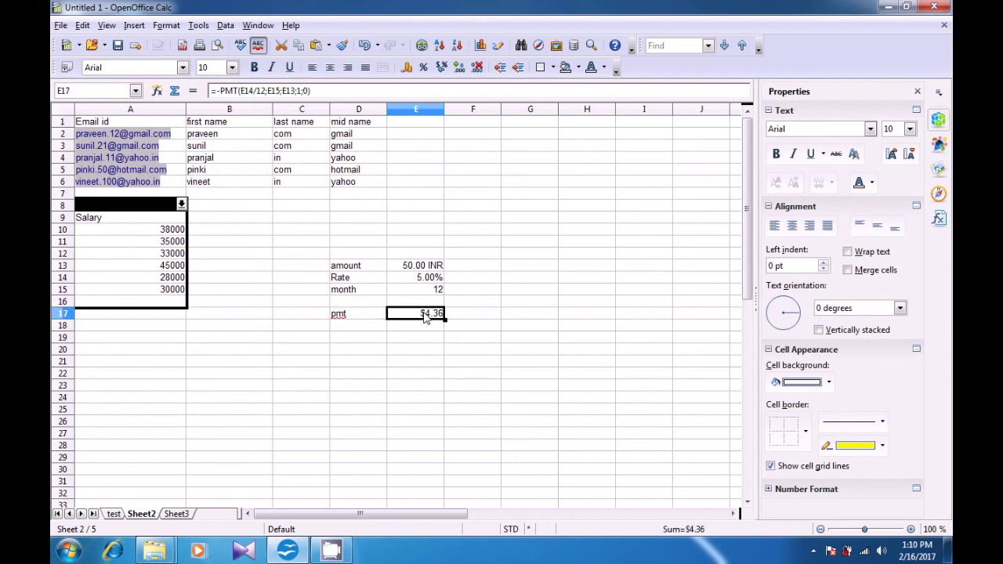
{"action": "right_click", "coordinate": [424, 316]}
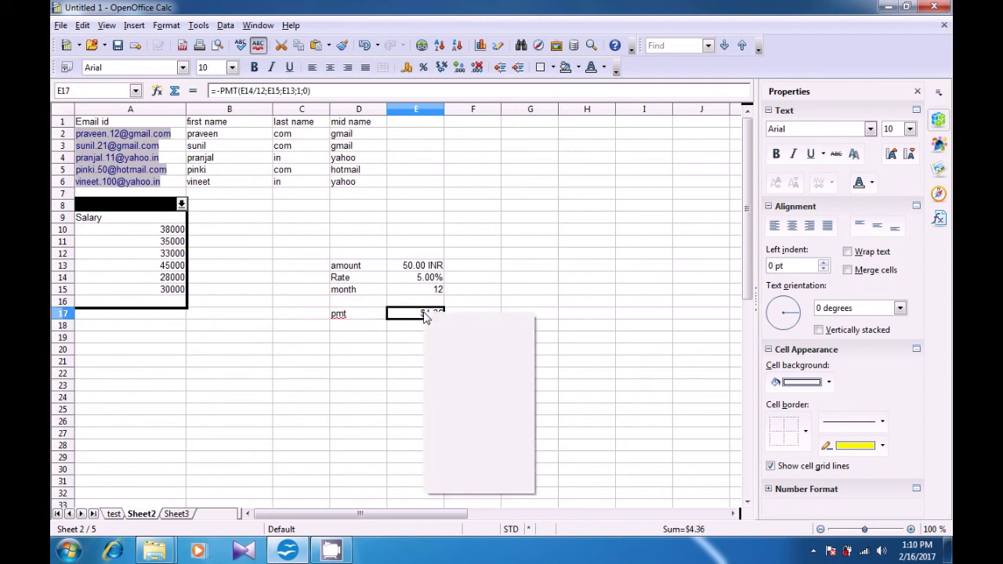
{"action": "left_click", "coordinate": [453, 341]}
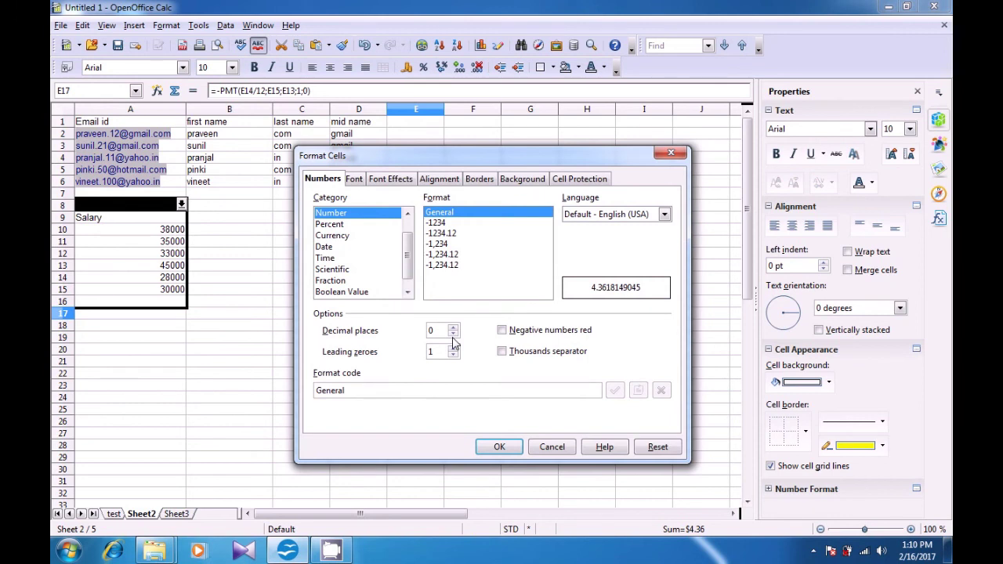
{"action": "left_click", "coordinate": [332, 235]}
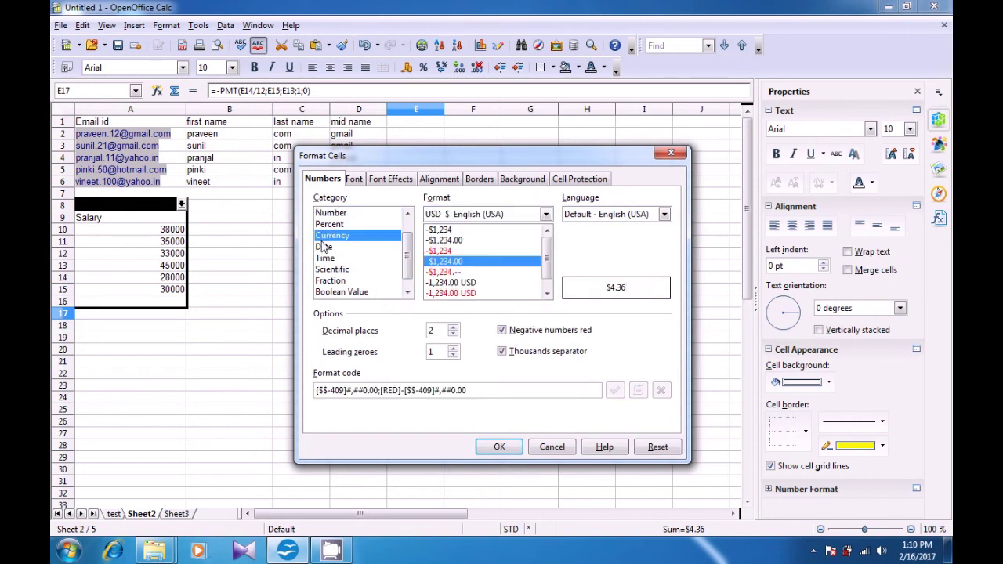
{"action": "scroll", "coordinate": [546, 280], "scroll_direction": "down", "scroll_amount": 1}
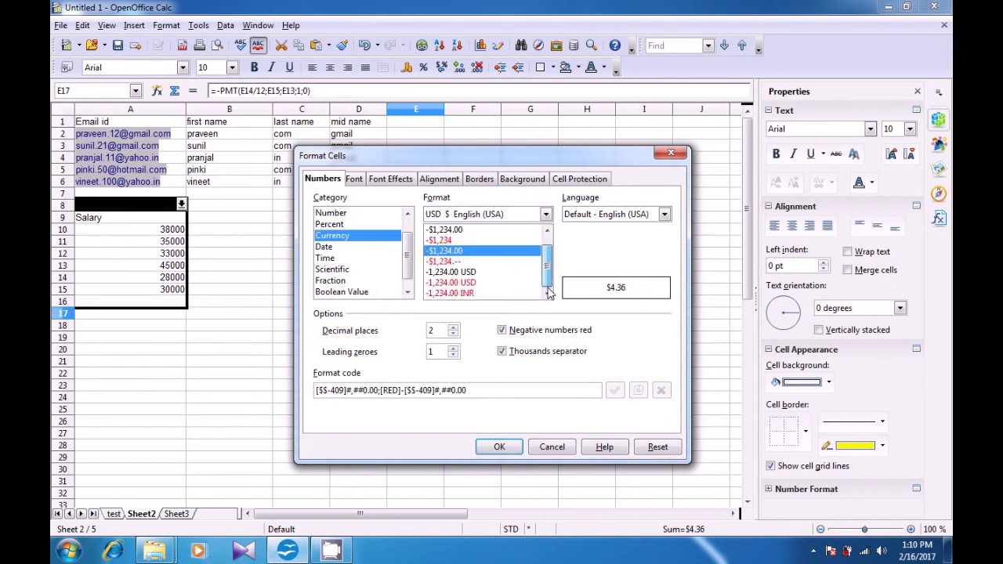
{"action": "left_click", "coordinate": [461, 293]}
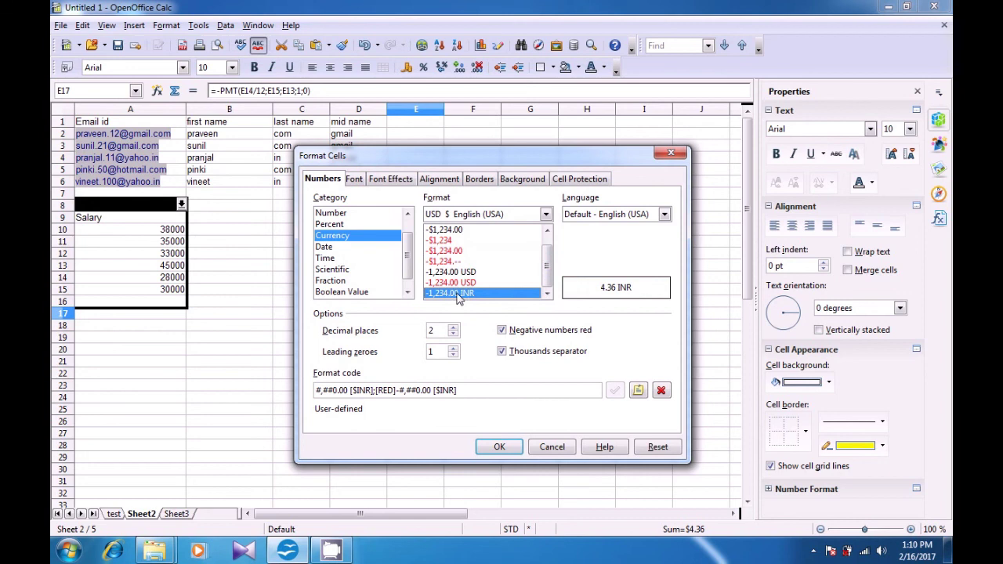
{"action": "left_click", "coordinate": [500, 448]}
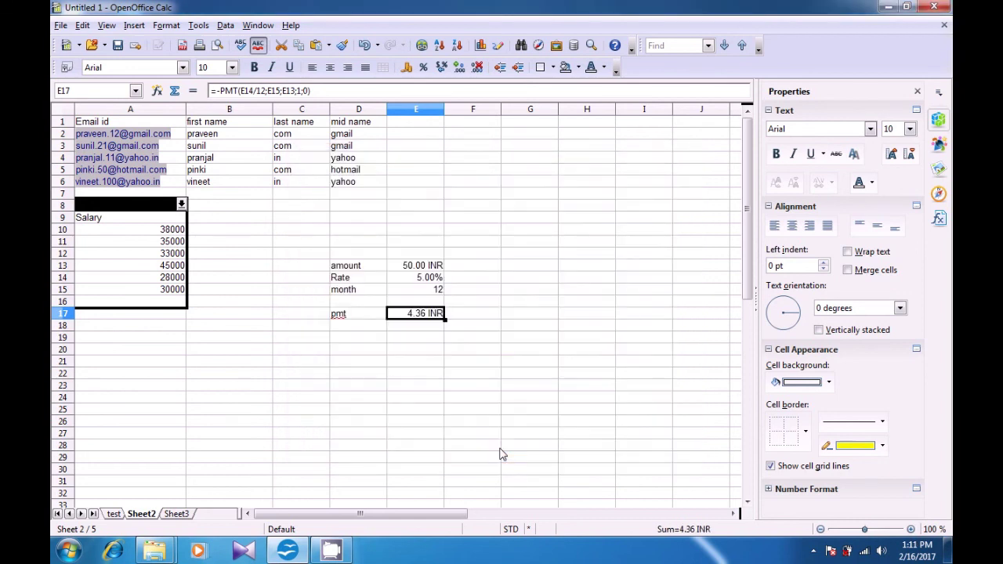
{"action": "left_click", "coordinate": [428, 353]}
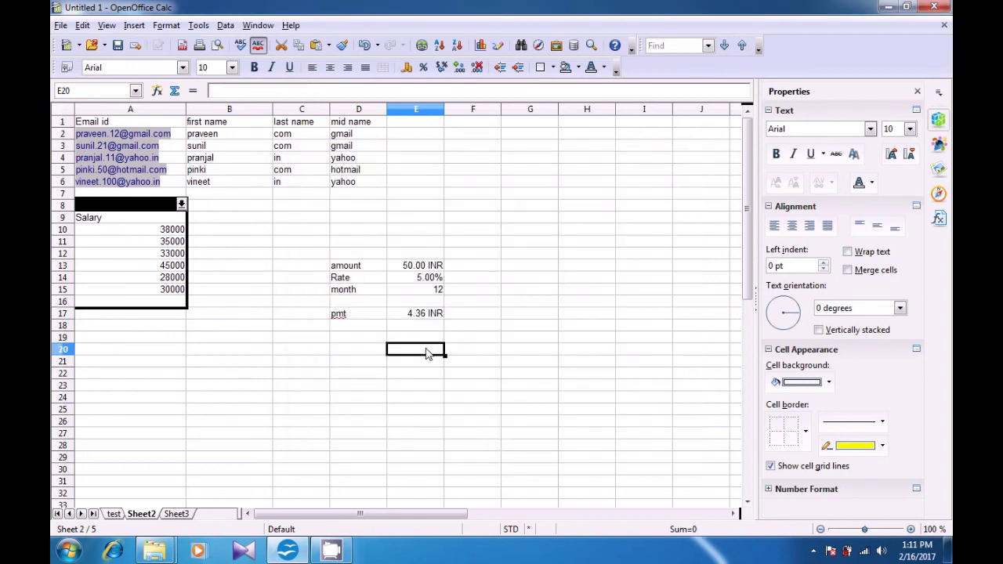
Replace the formula in cell E17 with =pmt(E14/12;E15;E13;1;0), without the leading minus sign
{"action": "left_click", "coordinate": [424, 314]}
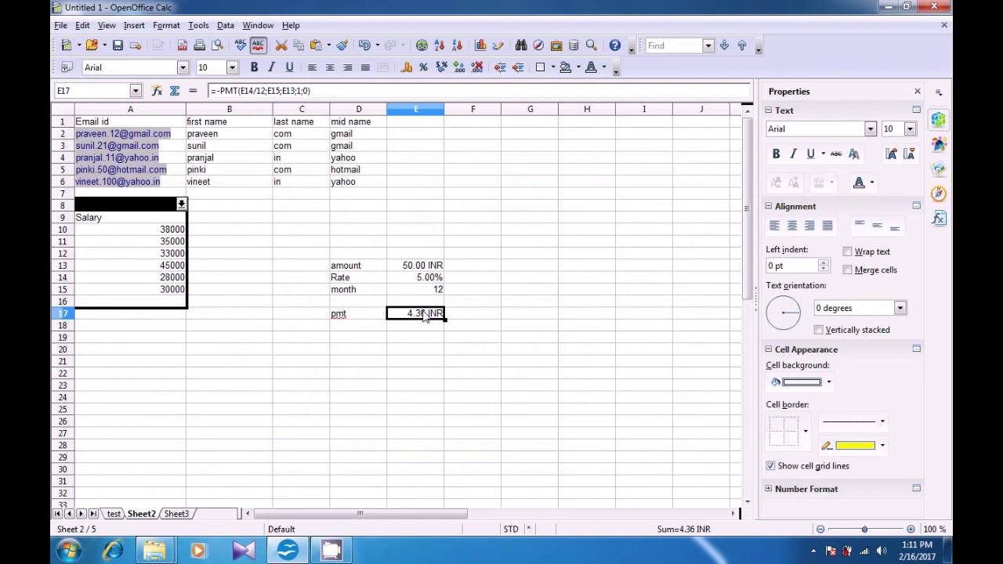
{"action": "key", "text": "BackSpace"}
{"action": "type", "text": "=pmt"}
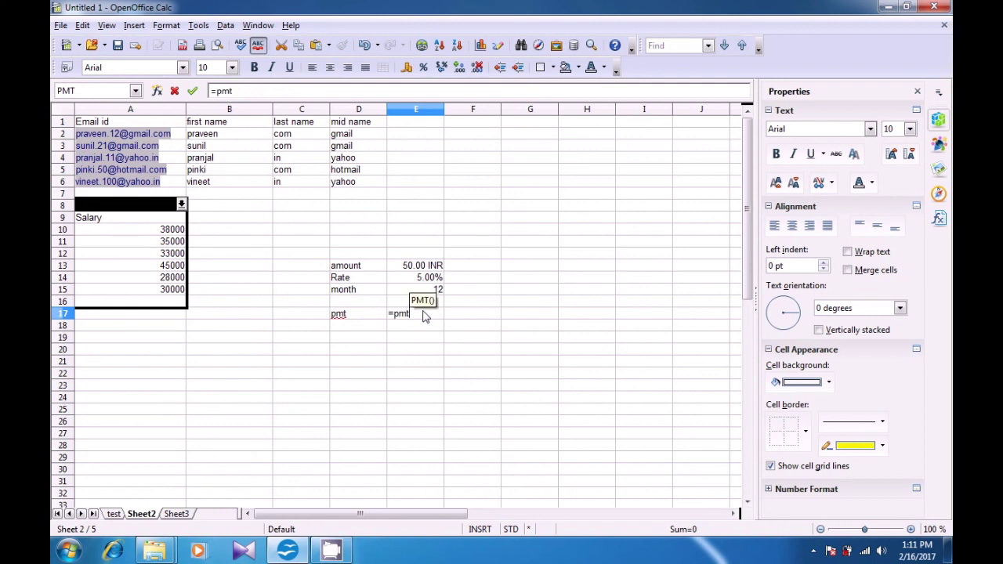
{"action": "type", "text": "("}
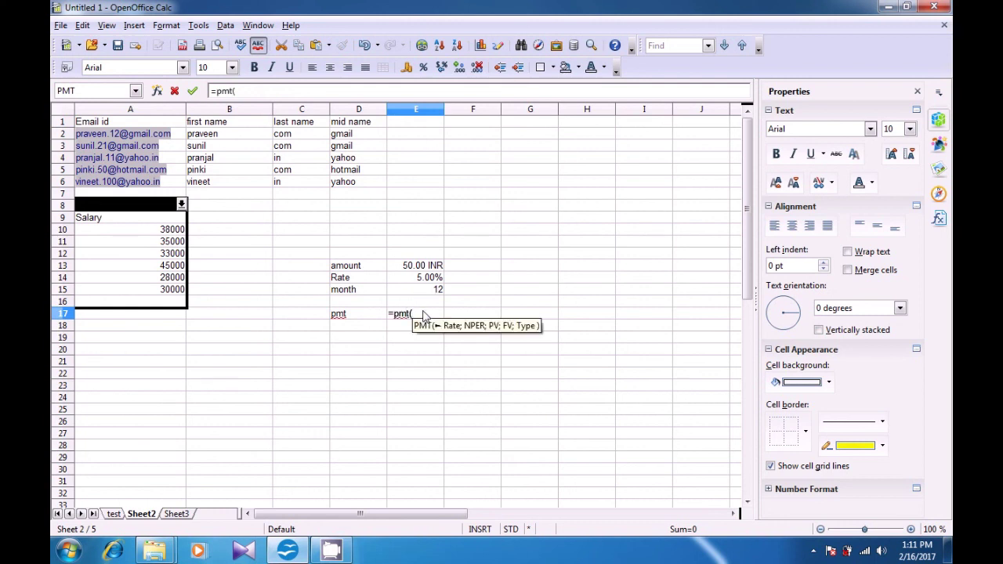
{"action": "left_click", "coordinate": [427, 280]}
{"action": "type", "text": "/"}
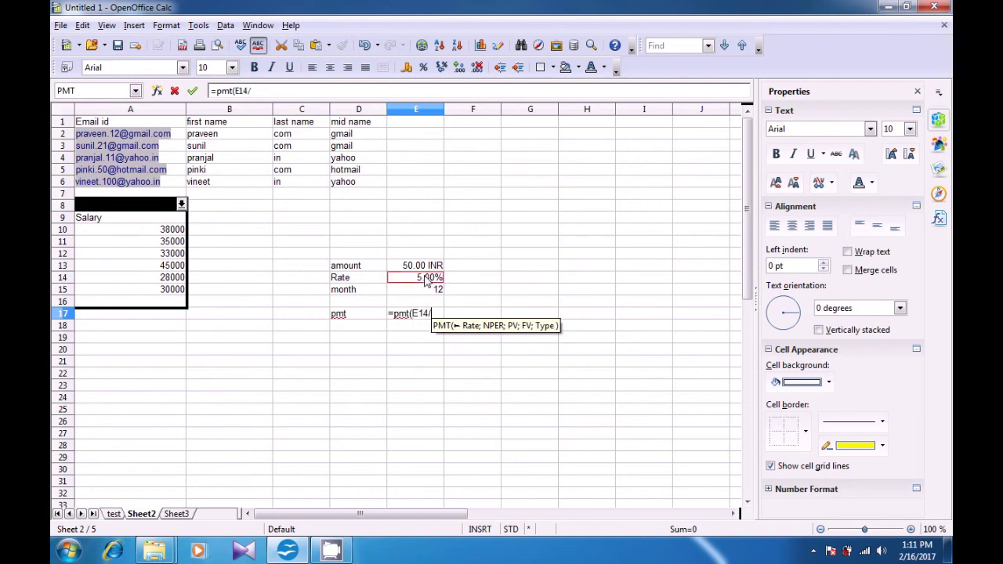
{"action": "type", "text": "12;"}
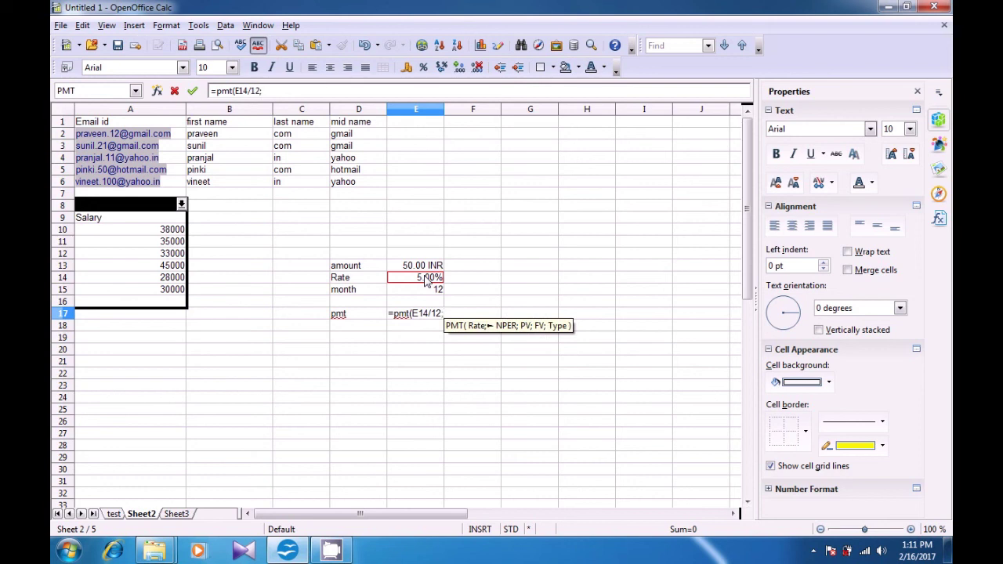
{"action": "left_click", "coordinate": [429, 292]}
{"action": "type", "text": ";"}
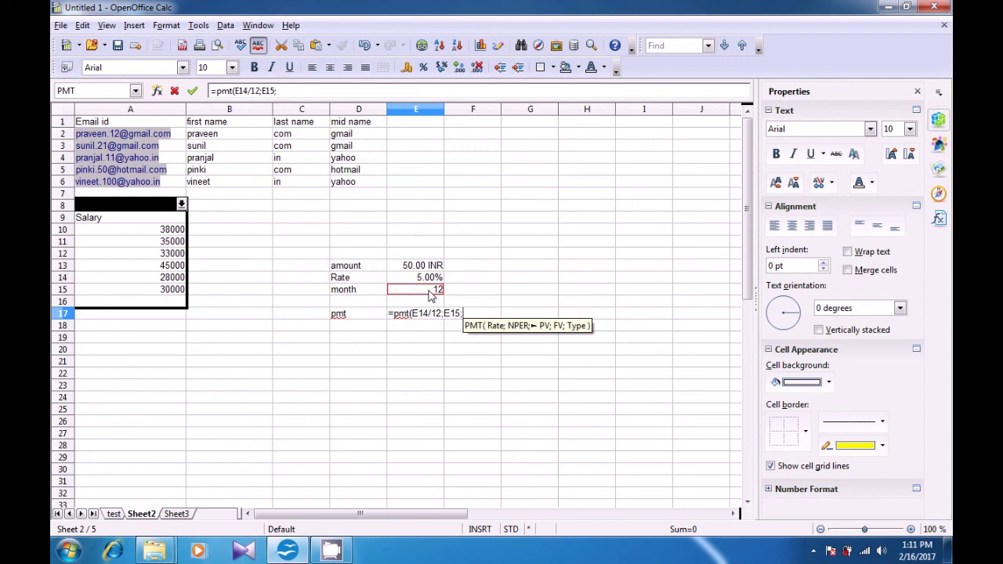
{"action": "left_click", "coordinate": [425, 266]}
{"action": "type", "text": ";"}
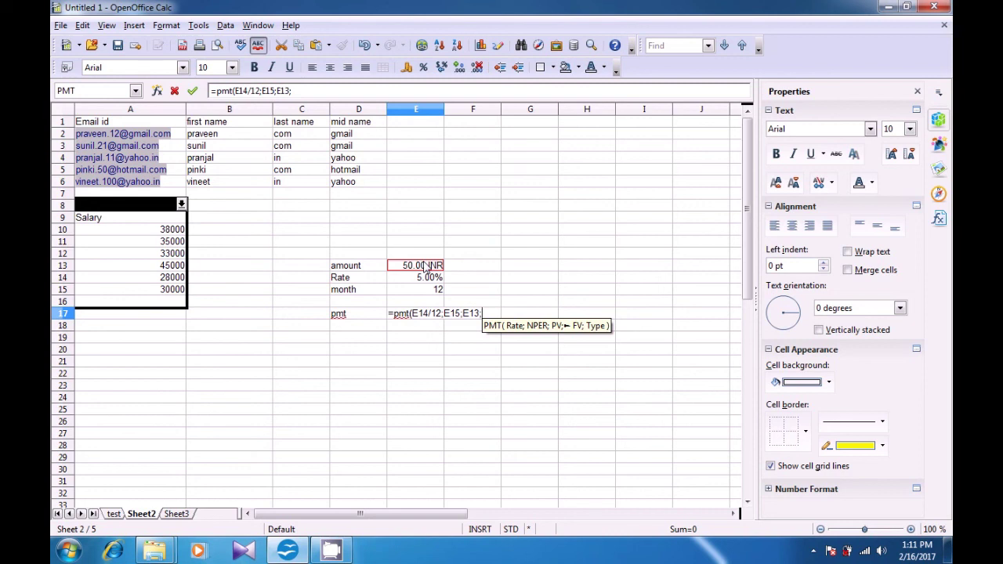
{"action": "type", "text": "1"}
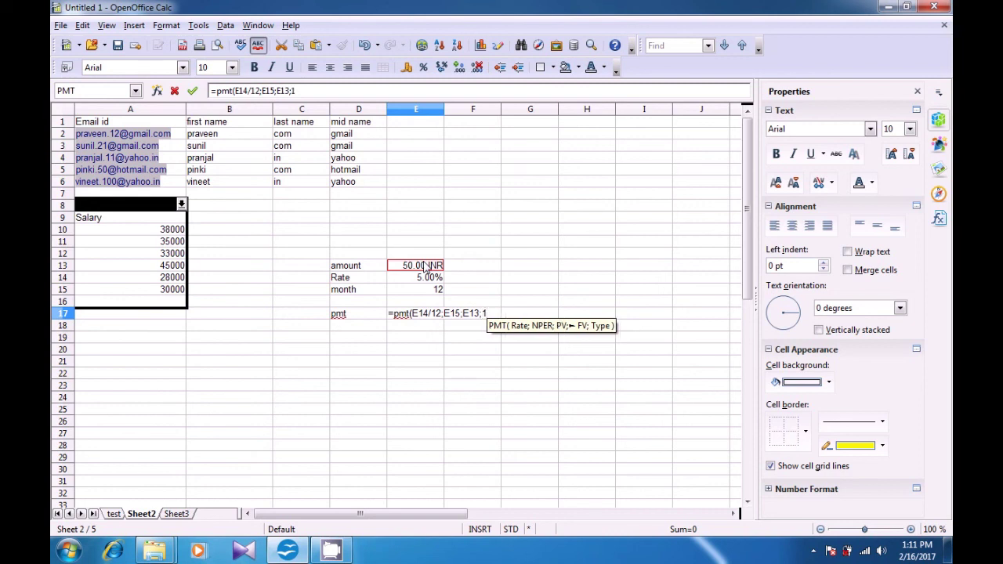
{"action": "type", "text": ";"}
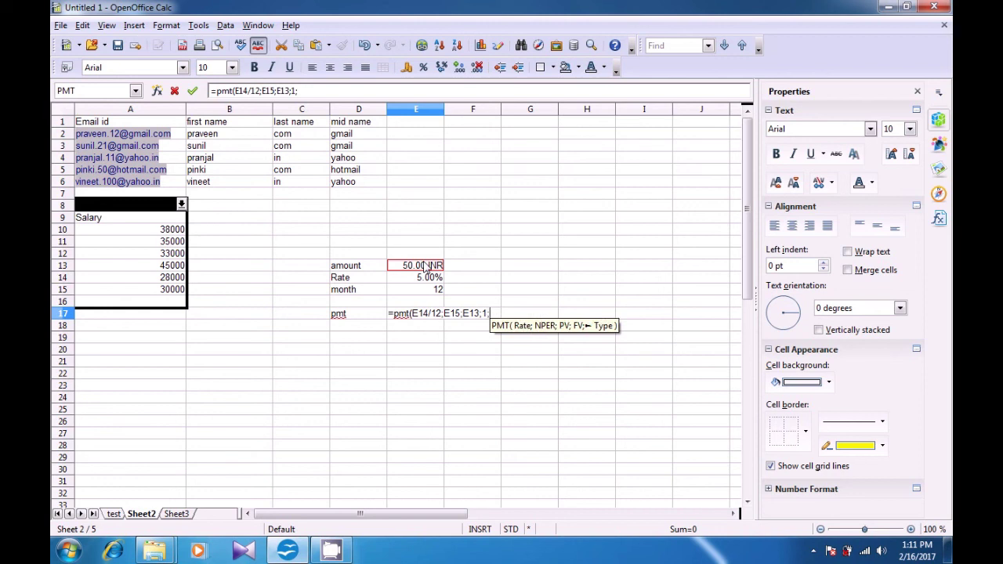
{"action": "type", "text": "0)"}
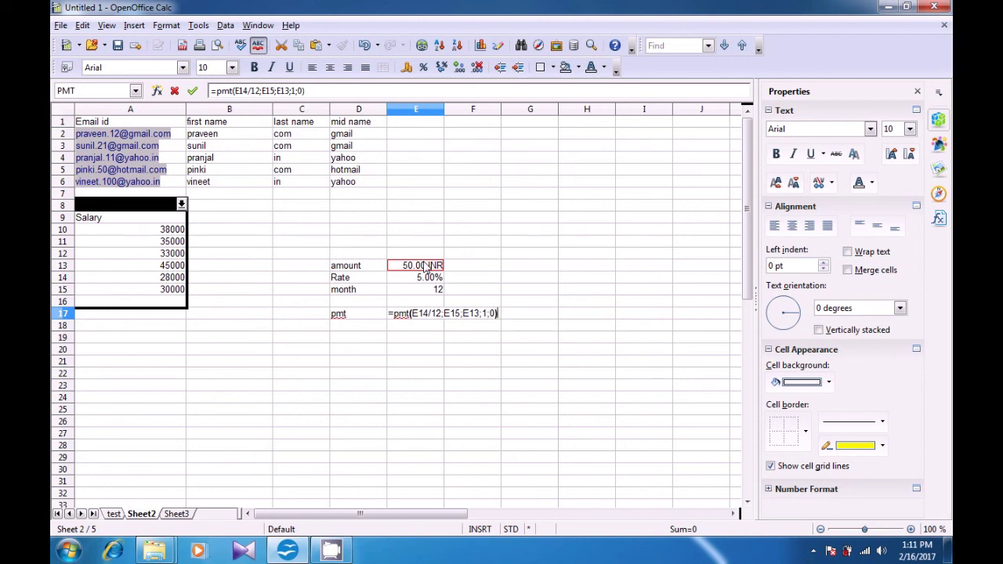
{"action": "key", "text": "Return"}
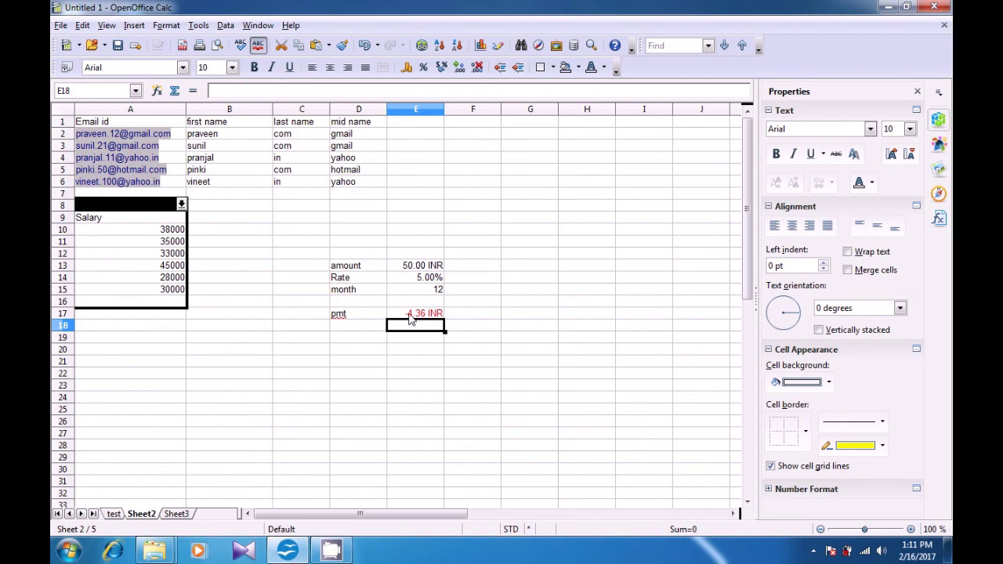
{"action": "left_click", "coordinate": [409, 313]}
{"action": "left_click", "coordinate": [398, 351]}
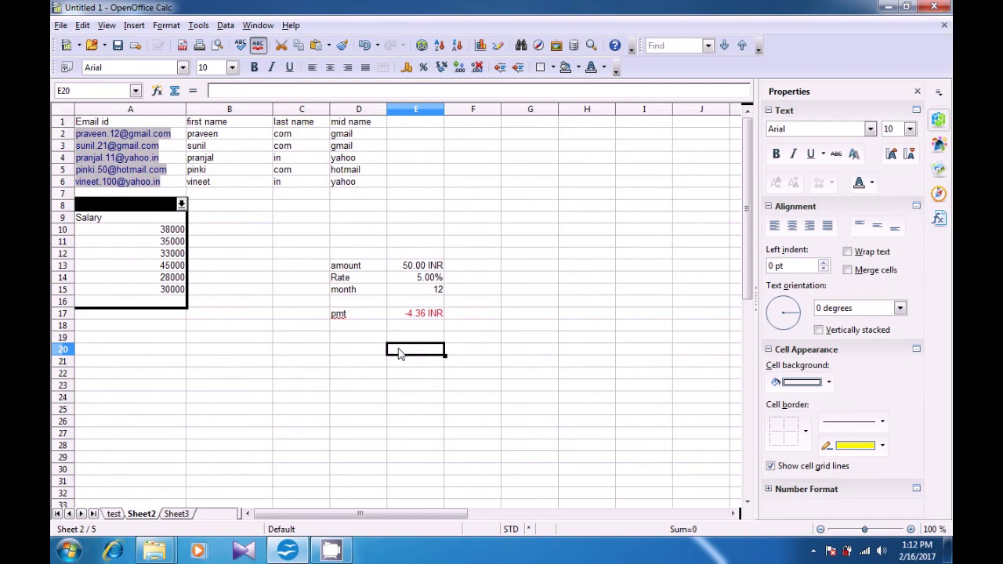
Set the loan amount in cell E13 to 500 to recalculate the payment
{"action": "left_click", "coordinate": [407, 270]}
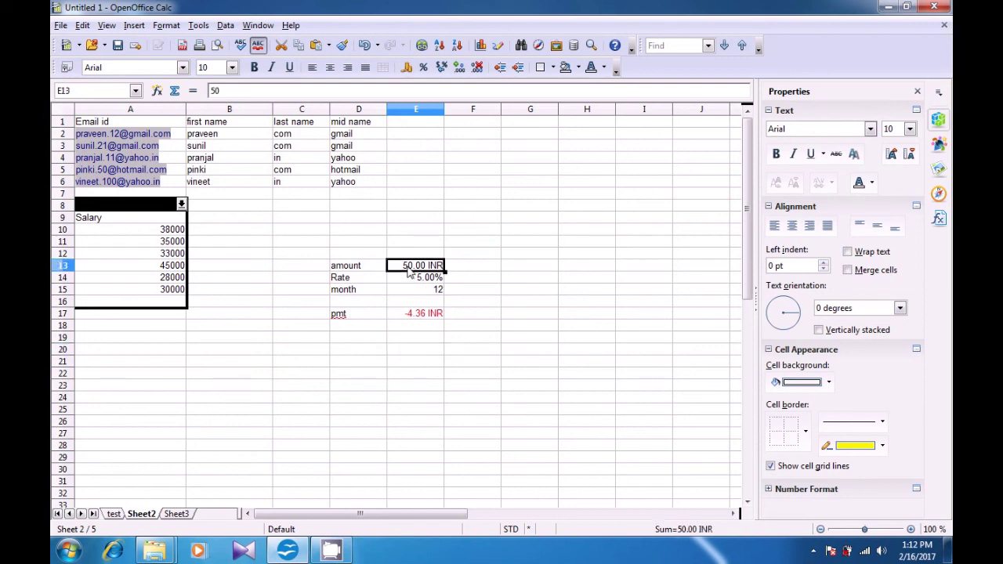
{"action": "left_click", "coordinate": [250, 93]}
{"action": "type", "text": "0"}
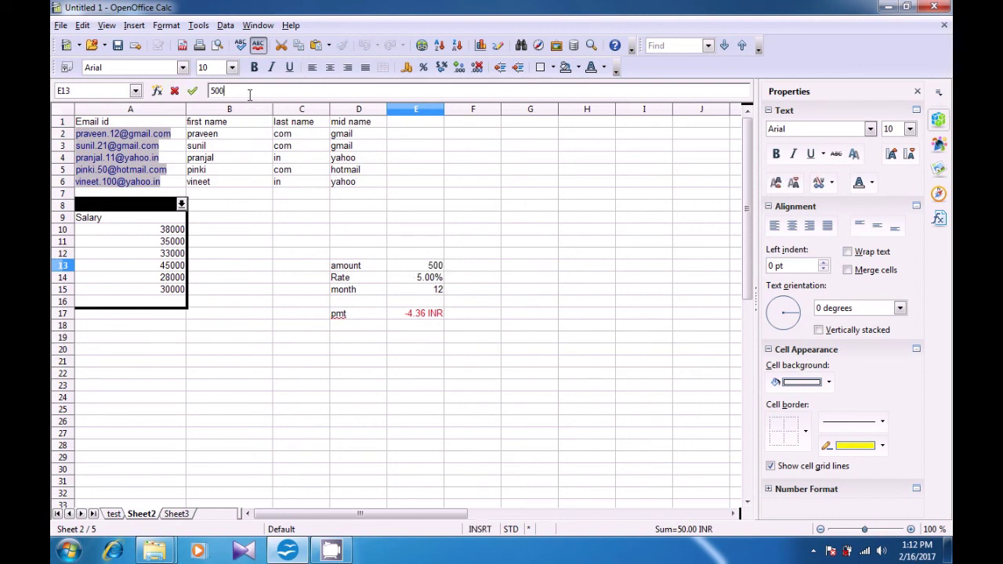
{"action": "key", "text": "Return"}
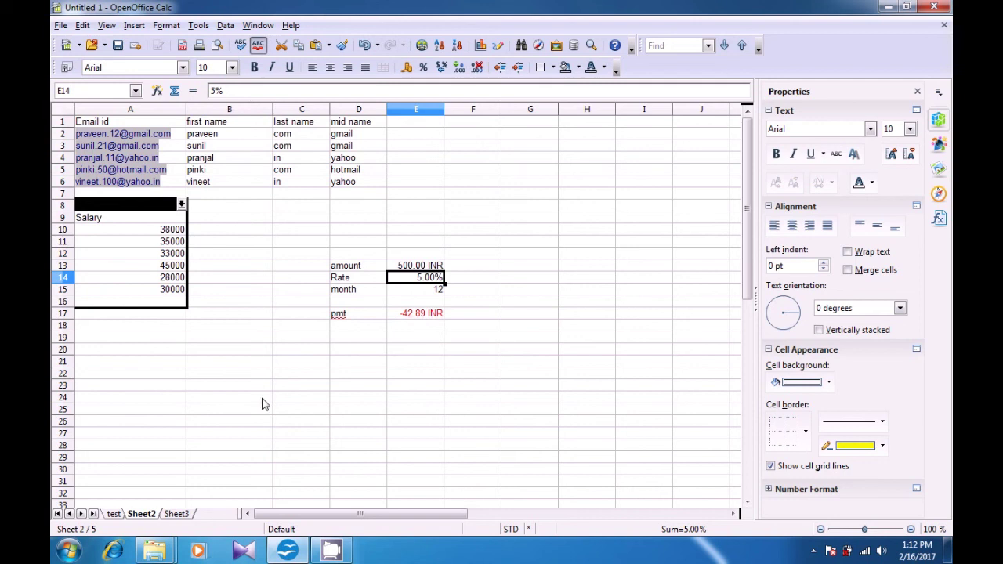
{"action": "left_click", "coordinate": [350, 377]}
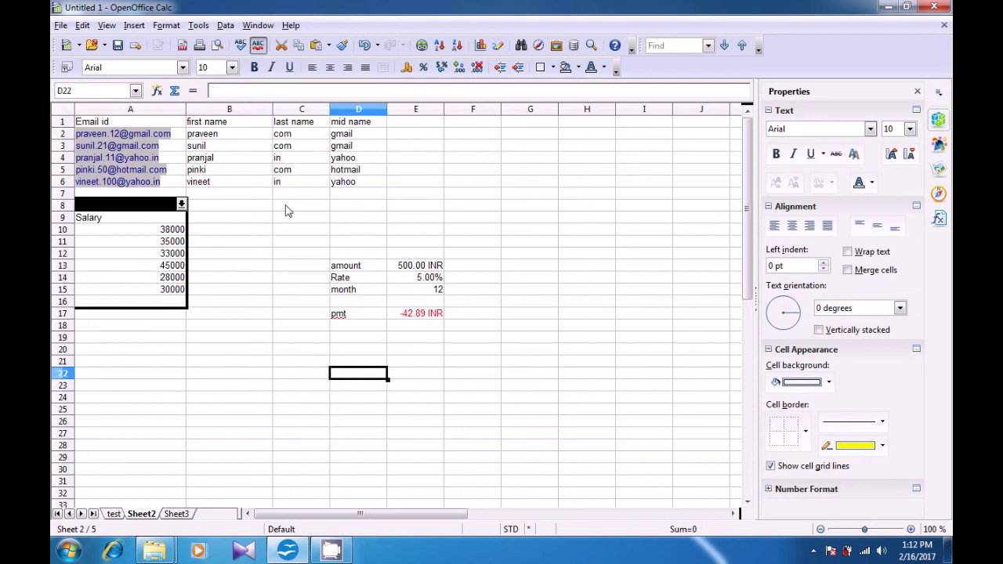
Set the loan amount in cell E13 to 5000 and check the payment in cell E17
{"action": "left_click", "coordinate": [418, 266]}
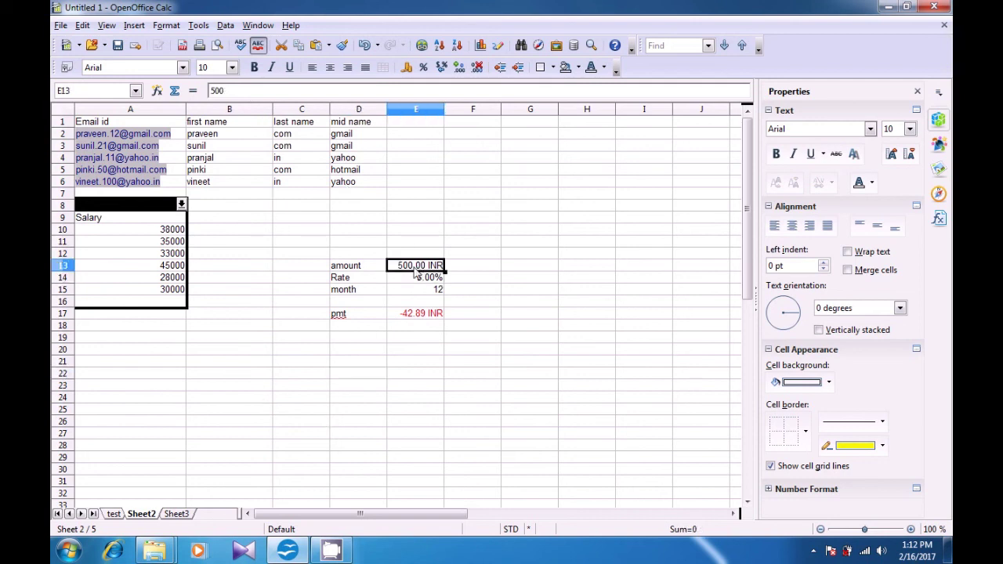
{"action": "left_click", "coordinate": [239, 91]}
{"action": "type", "text": "0"}
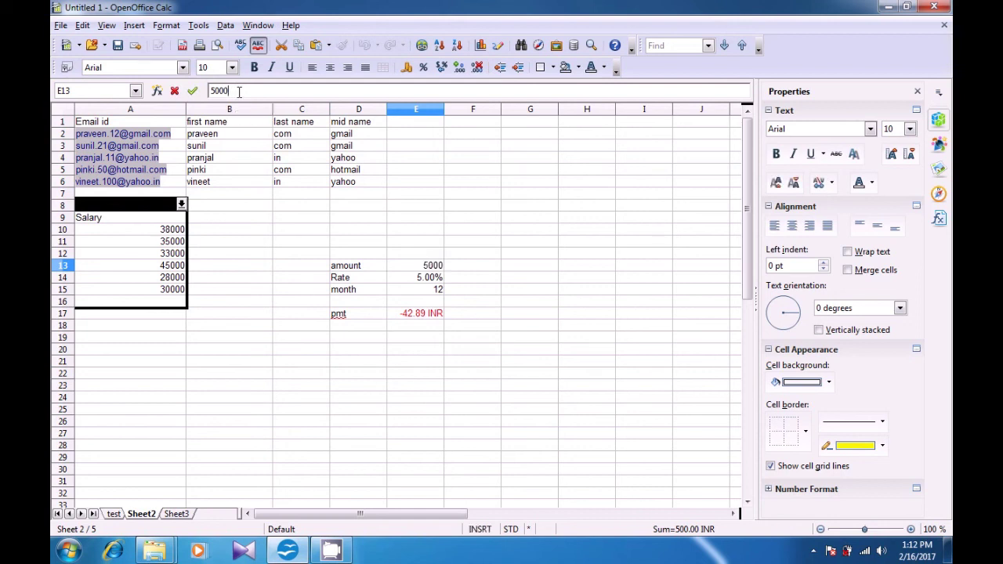
{"action": "key", "text": "Return"}
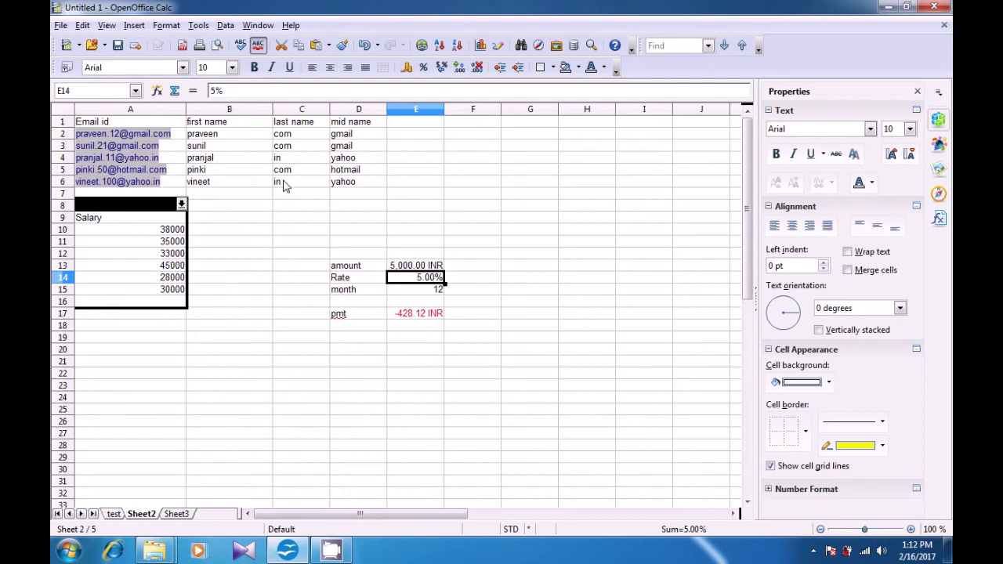
{"action": "left_click", "coordinate": [411, 268]}
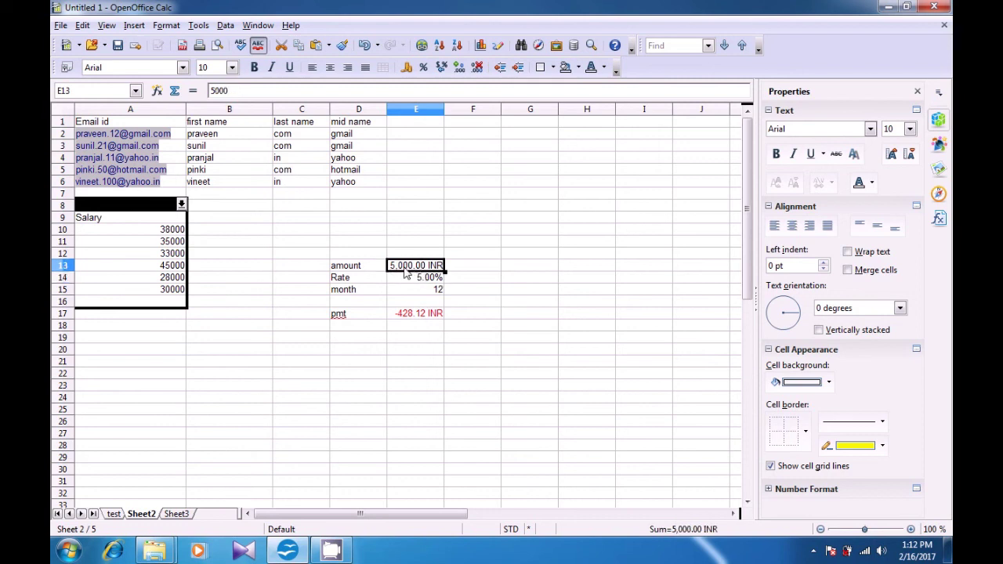
{"action": "left_click", "coordinate": [406, 315]}
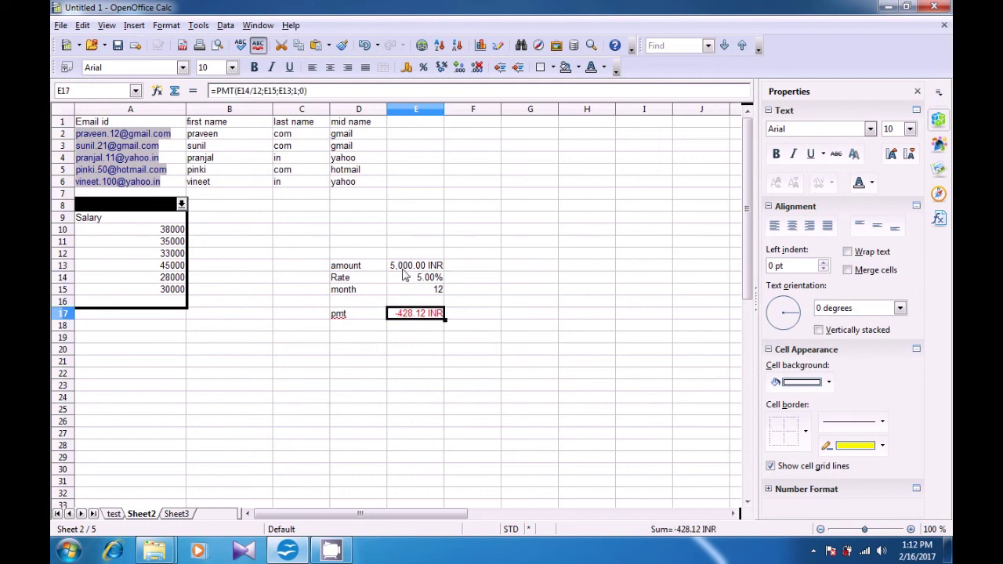